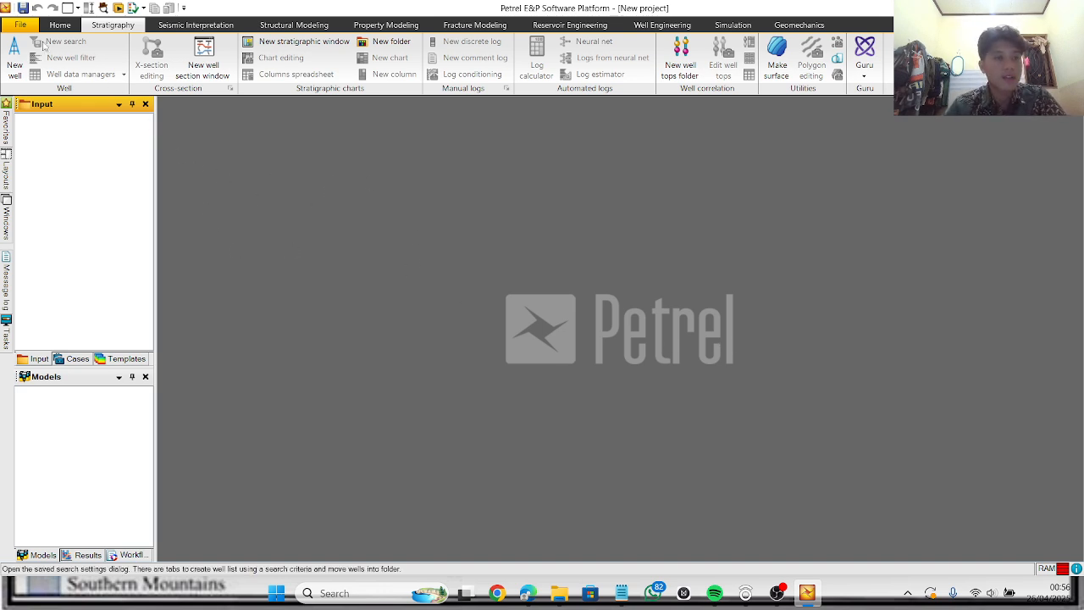
left_click(21, 25)
left_click(49, 126)
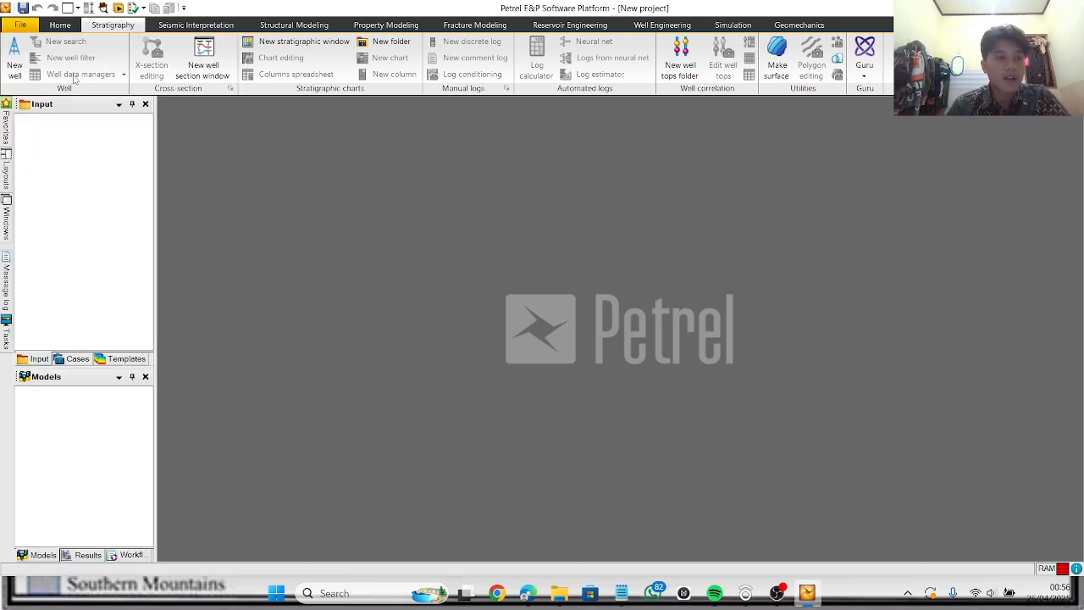
Step: Start creating a new well object and bring up the coordinate reference system selection
left_click(60, 24)
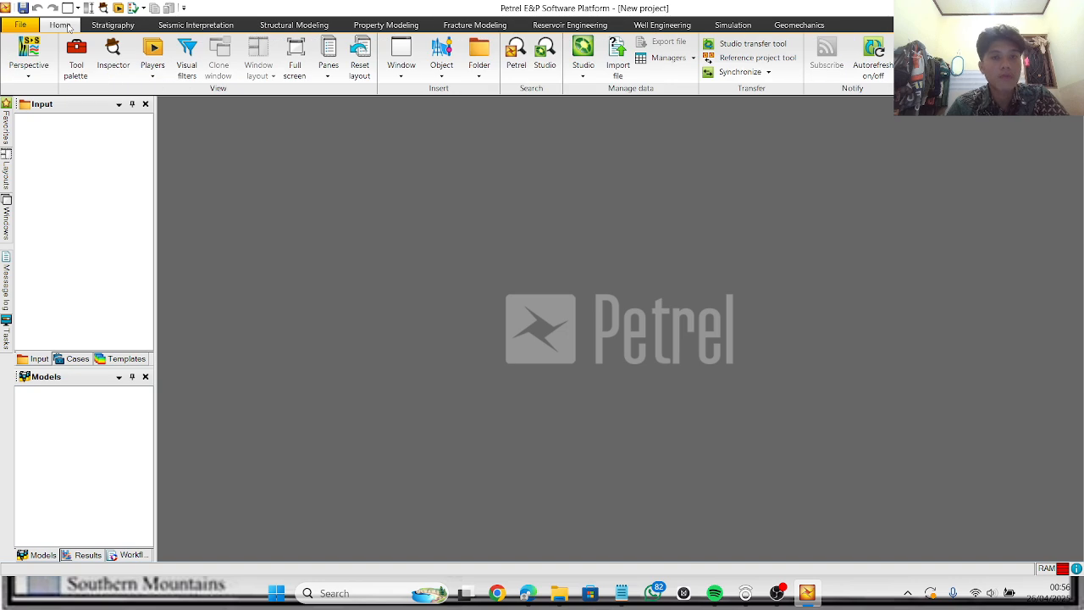
left_click(403, 75)
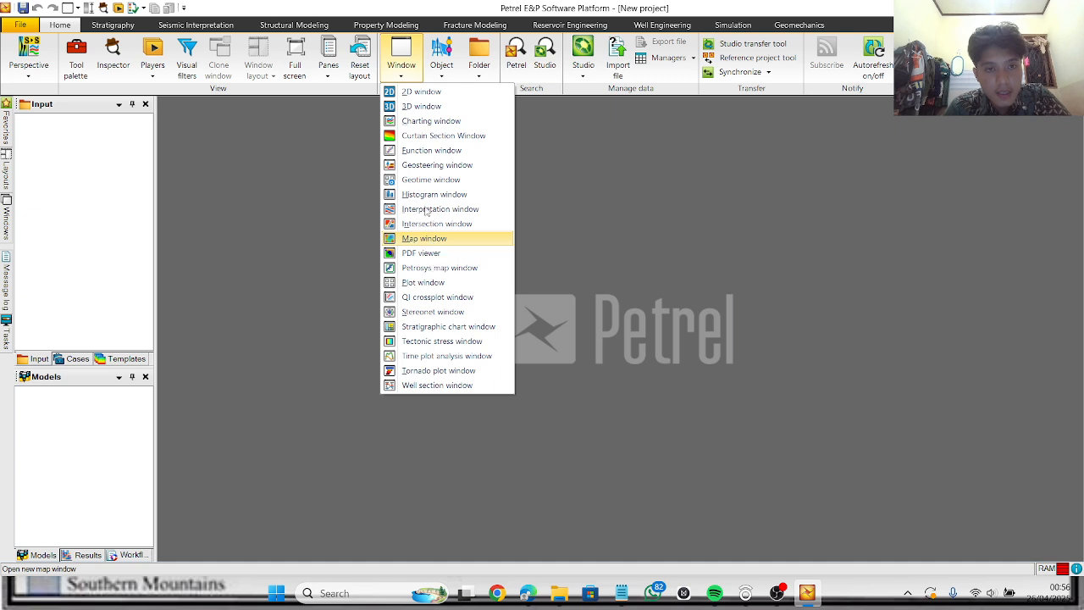
left_click(445, 52)
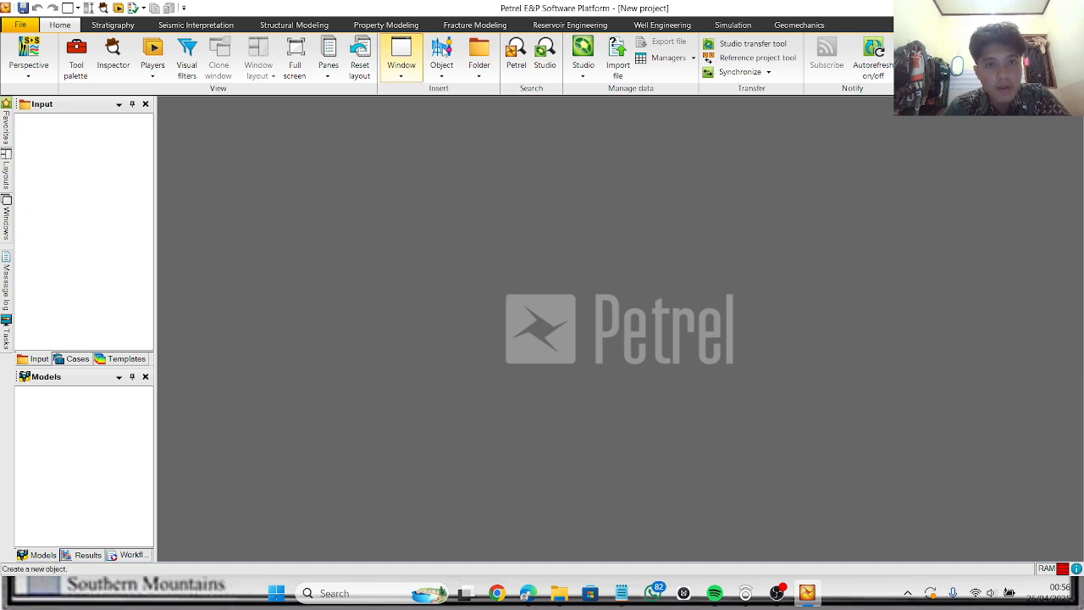
left_click(446, 51)
left_click(453, 139)
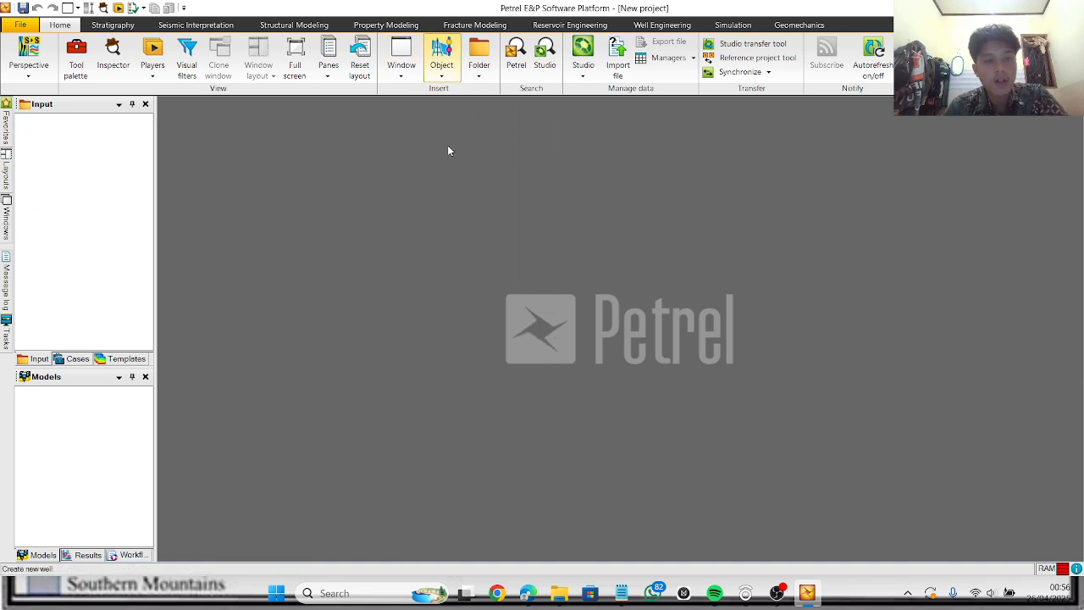
left_click(532, 313)
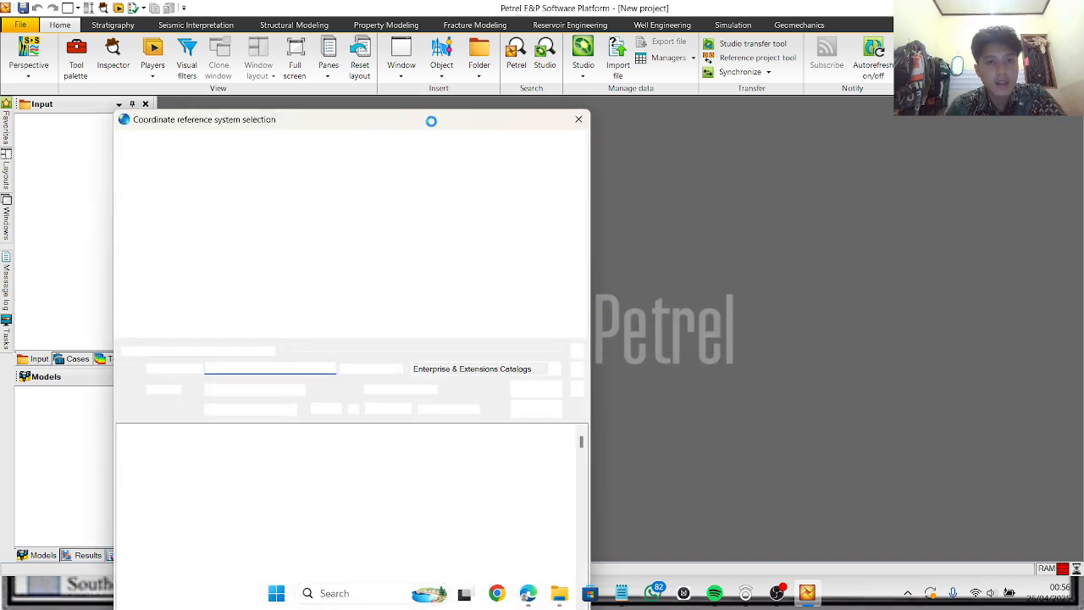
left_click_drag(441, 120, 379, 35)
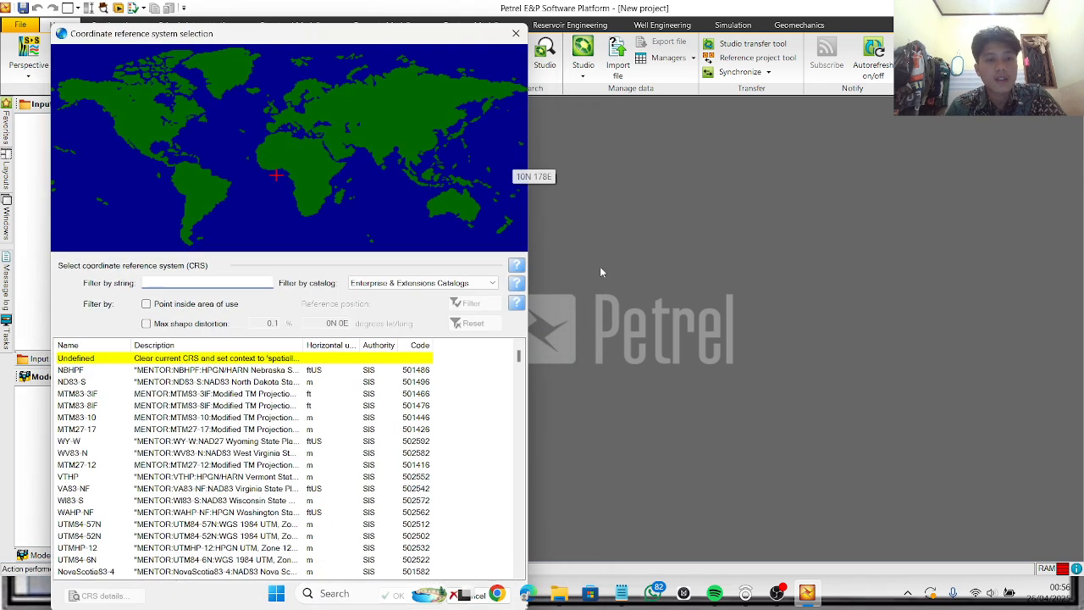
Step: Check the well name and the well head X-coordinate in the M-01 text file in Notepad, then return to Petrel
left_click(621, 592)
key("Up")
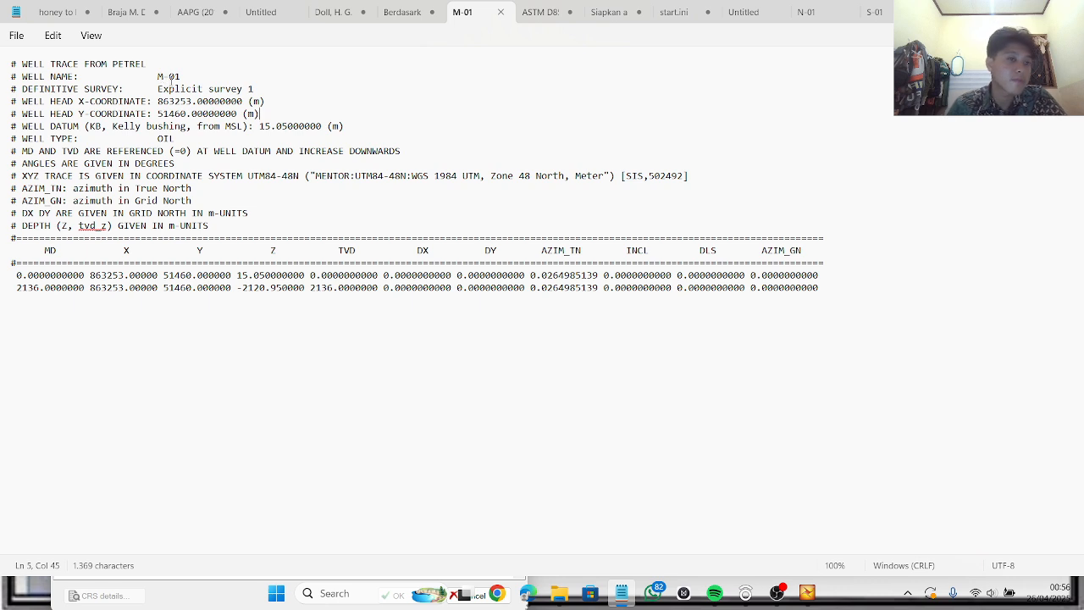
left_click_drag(157, 101, 194, 102)
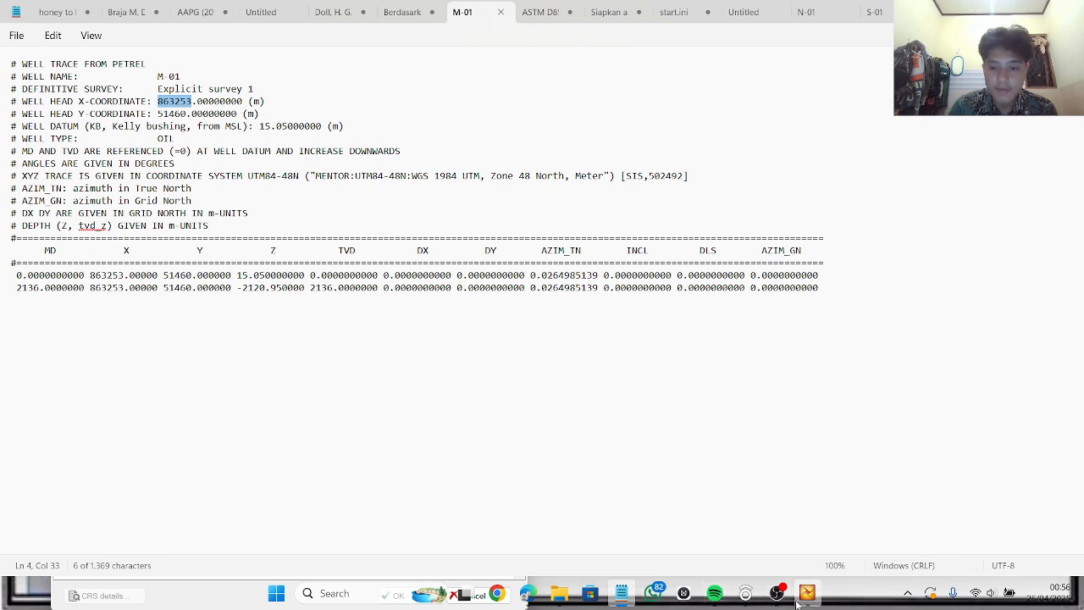
mouse_move(807, 591)
left_click(777, 544)
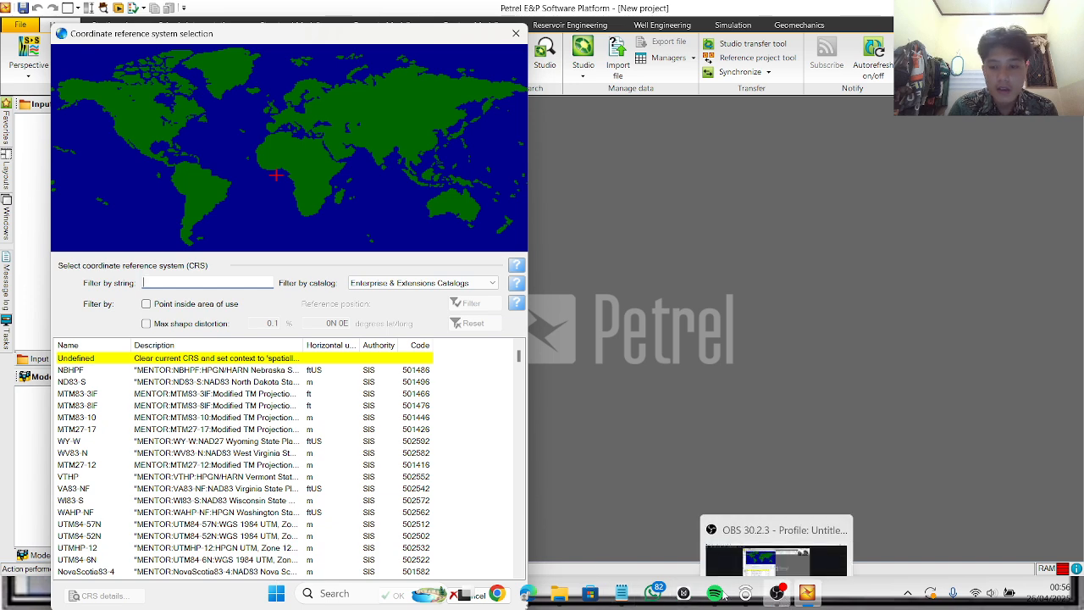
Step: Copy UTM84-48N from the M-01 text file, filter Petrel's coordinate reference systems by it, and apply the UTM84-48N system
left_click(622, 592)
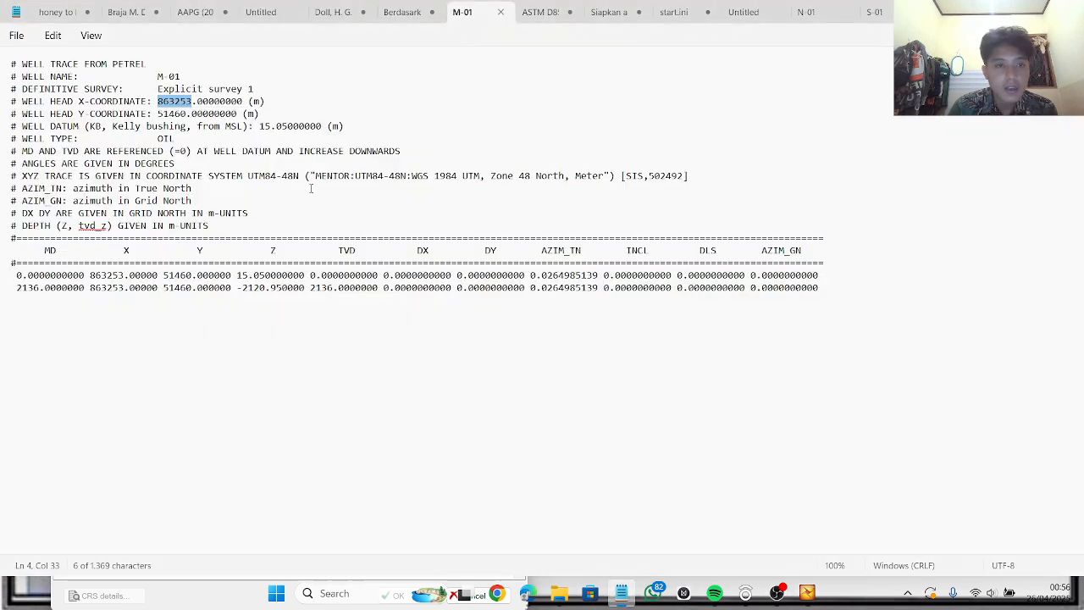
left_click(245, 156)
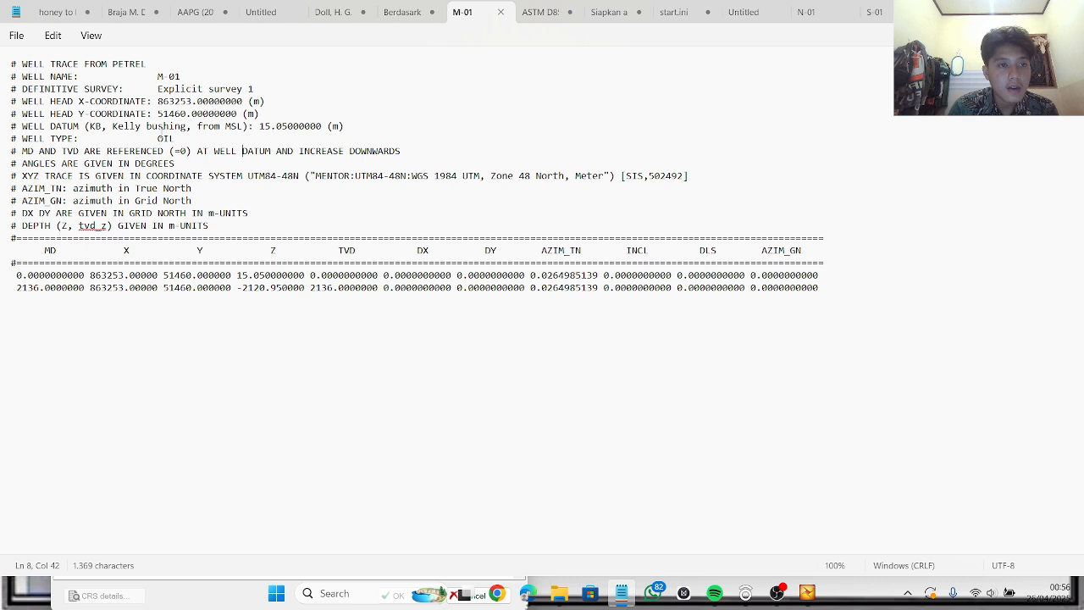
left_click_drag(248, 176, 298, 176)
key("ctrl+c")
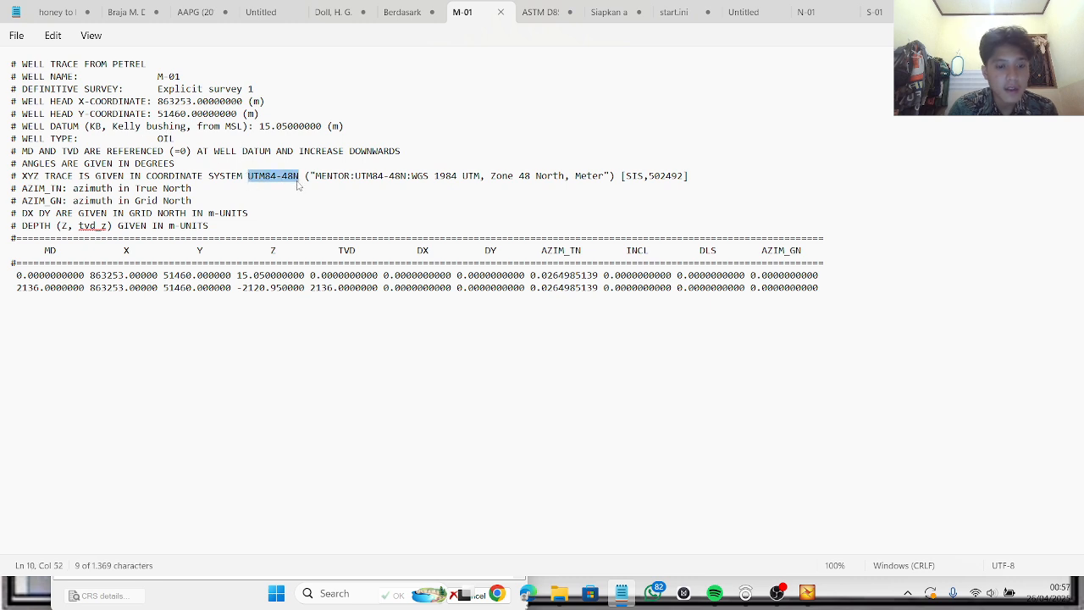
mouse_move(806, 592)
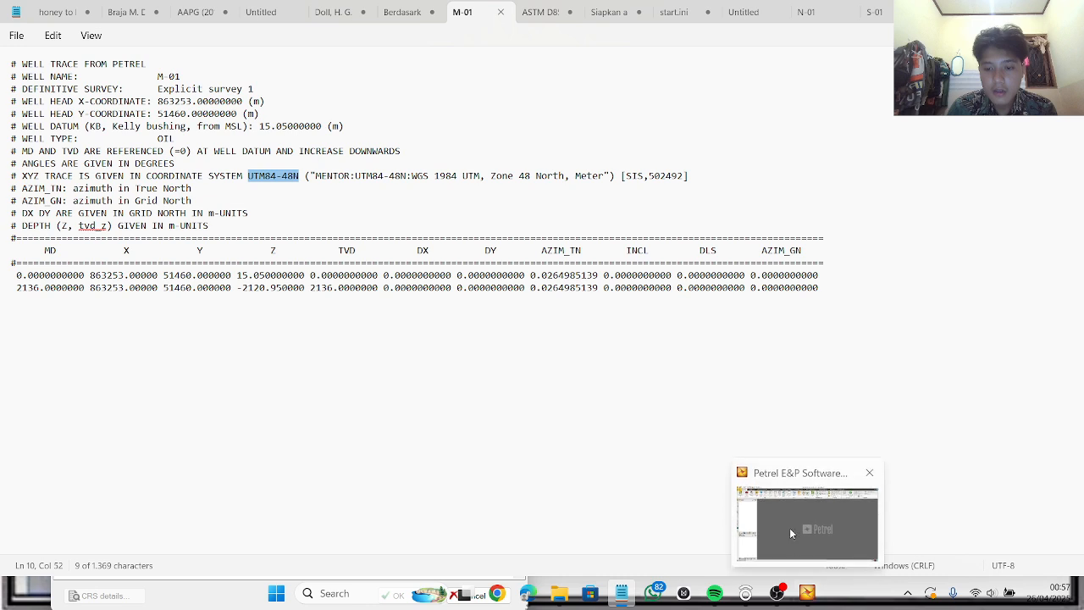
left_click(789, 528)
key("ctrl+v")
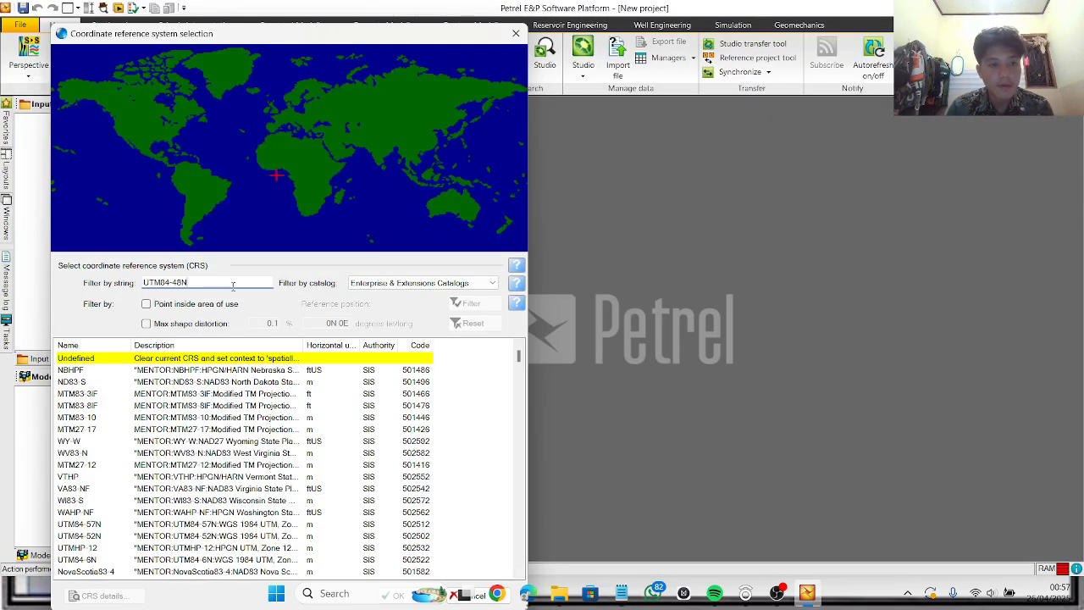
left_click(106, 371)
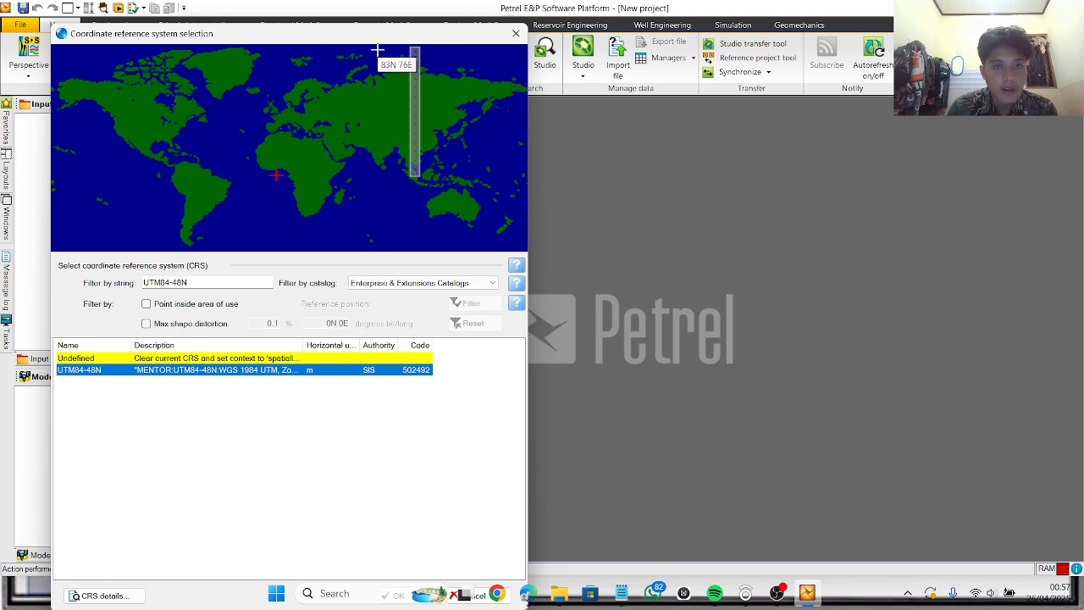
left_click_drag(379, 37, 424, 17)
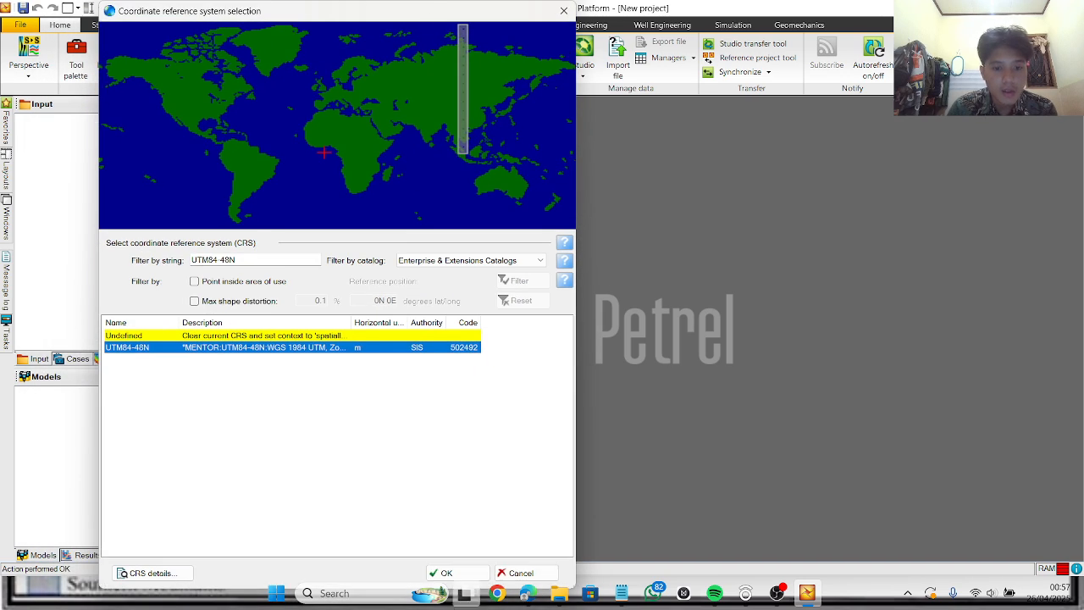
left_click(442, 569)
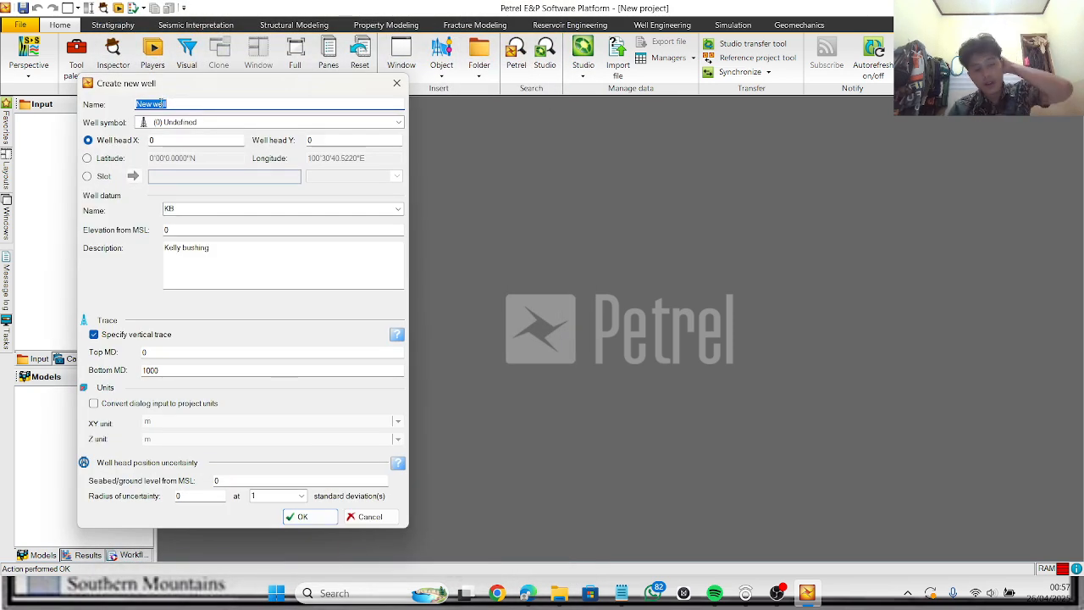
Step: Name the new well M-01 and set its Well head Y to 863253, copied from the M-01 text file in Notepad
key("Caps_Lock")
type("M-01")
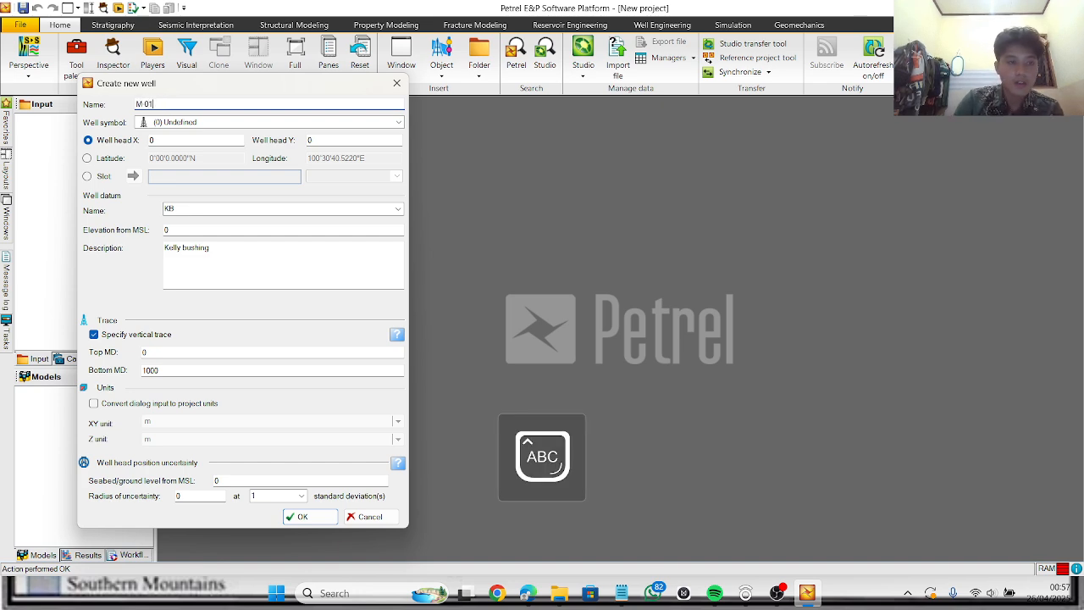
left_click(331, 141)
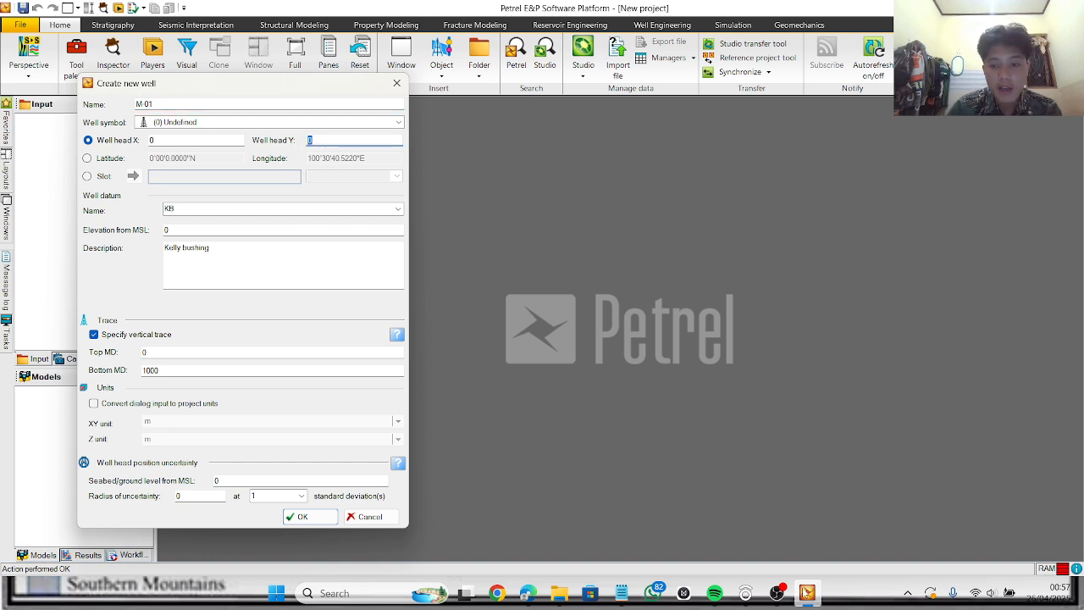
left_click(621, 593)
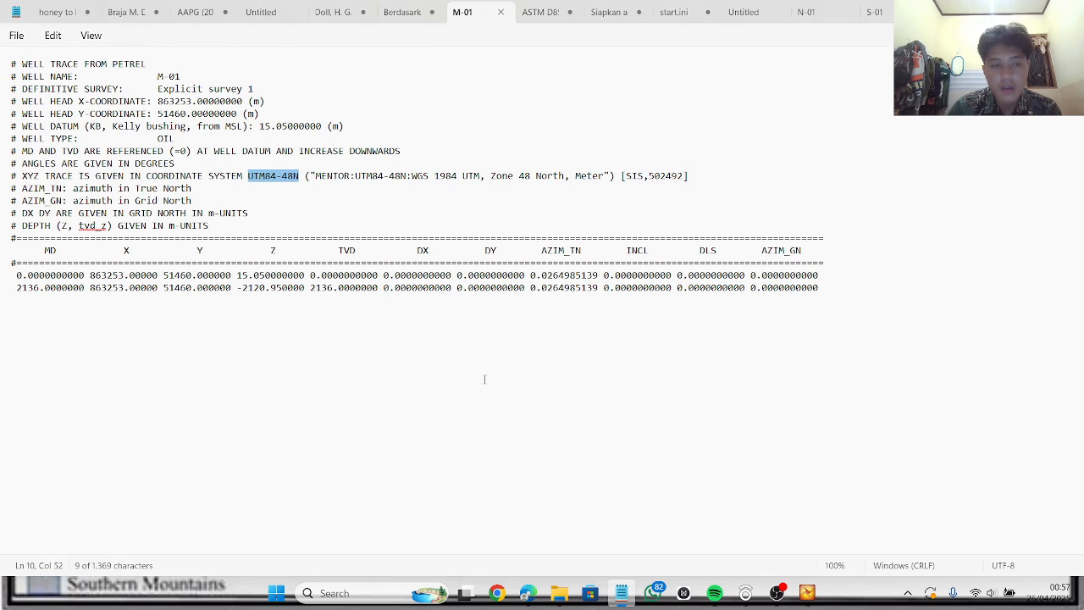
left_click(209, 113)
left_click_drag(157, 100, 194, 102)
key("ctrl+c")
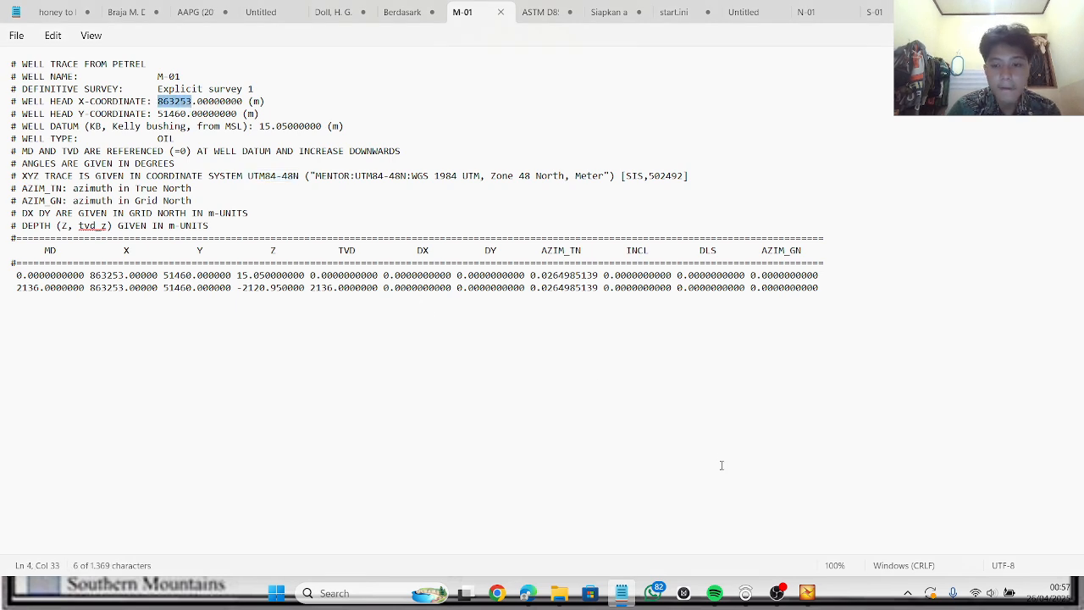
left_click(781, 545)
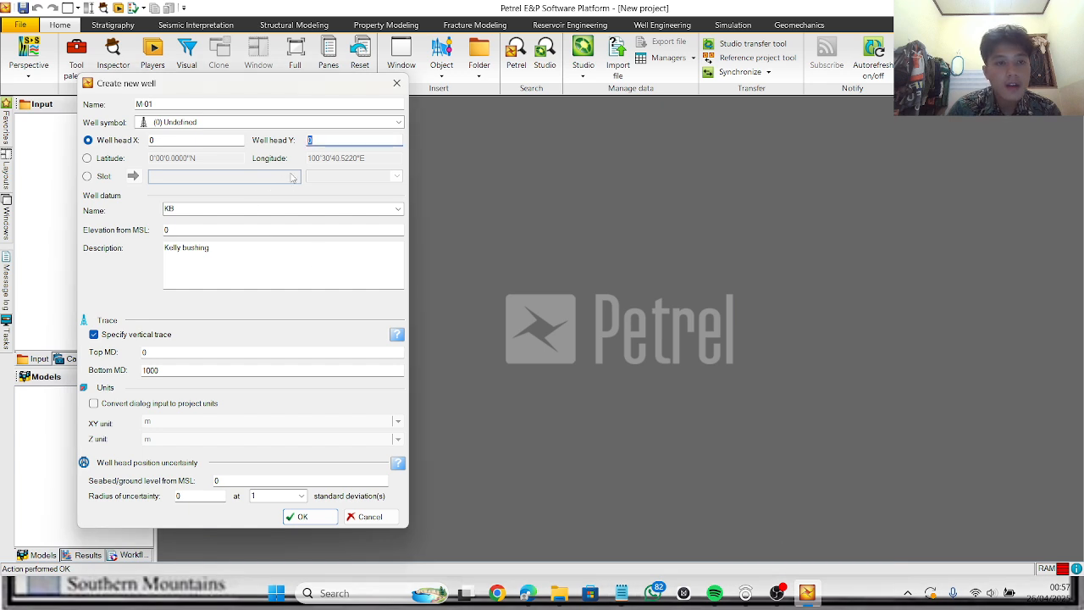
key("ctrl+v")
Step: Copy 51460 from the M-01 text file in Notepad and enter it as the well's Well head X
left_click(622, 592)
left_click_drag(159, 115, 186, 123)
key("ctrl+c")
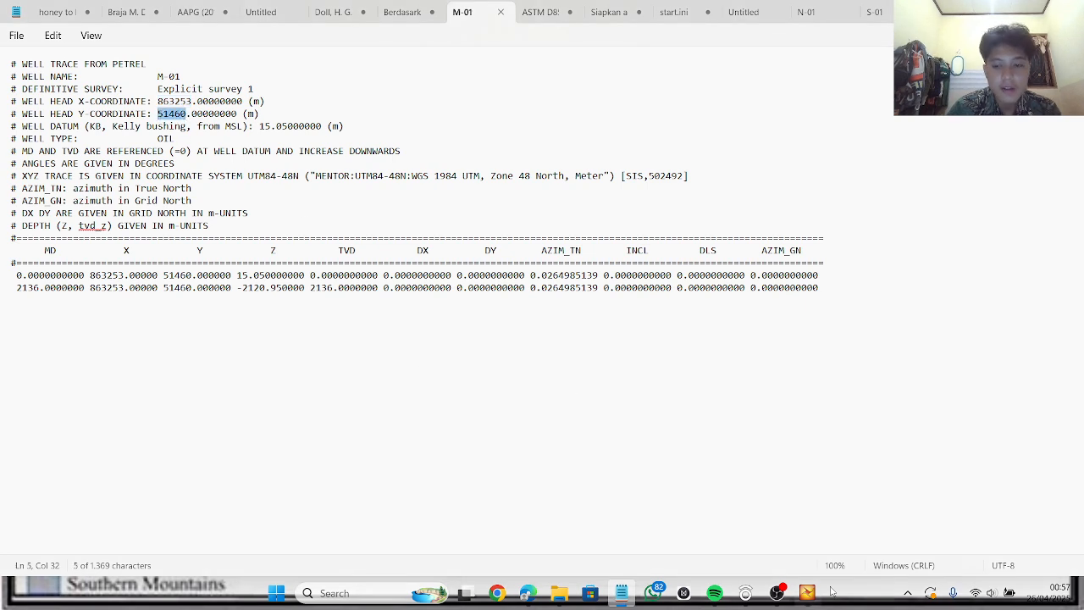
left_click(791, 544)
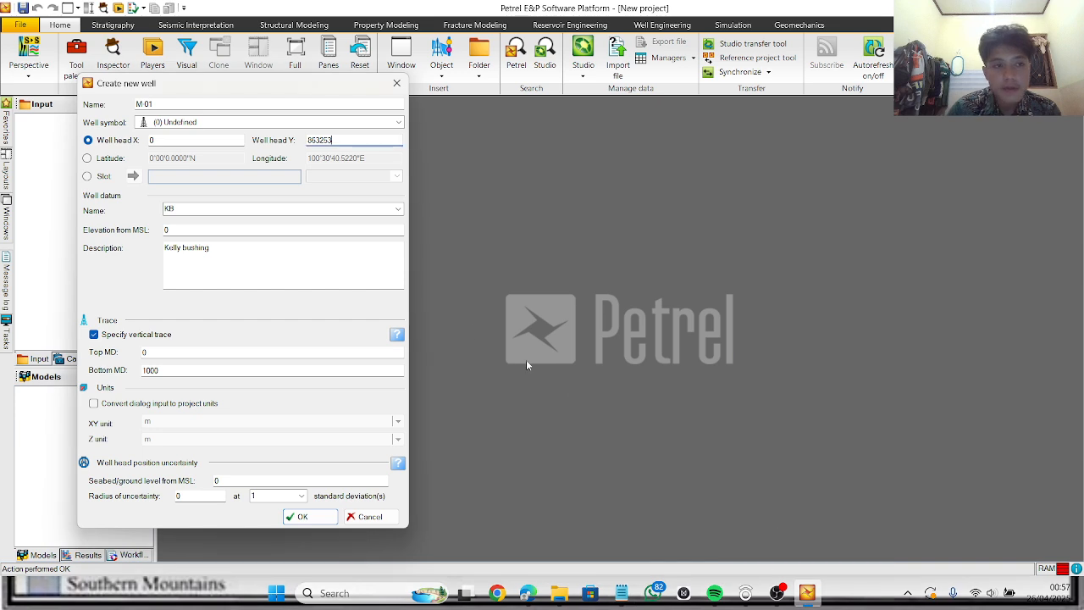
double_click(150, 140)
key("ctrl+v")
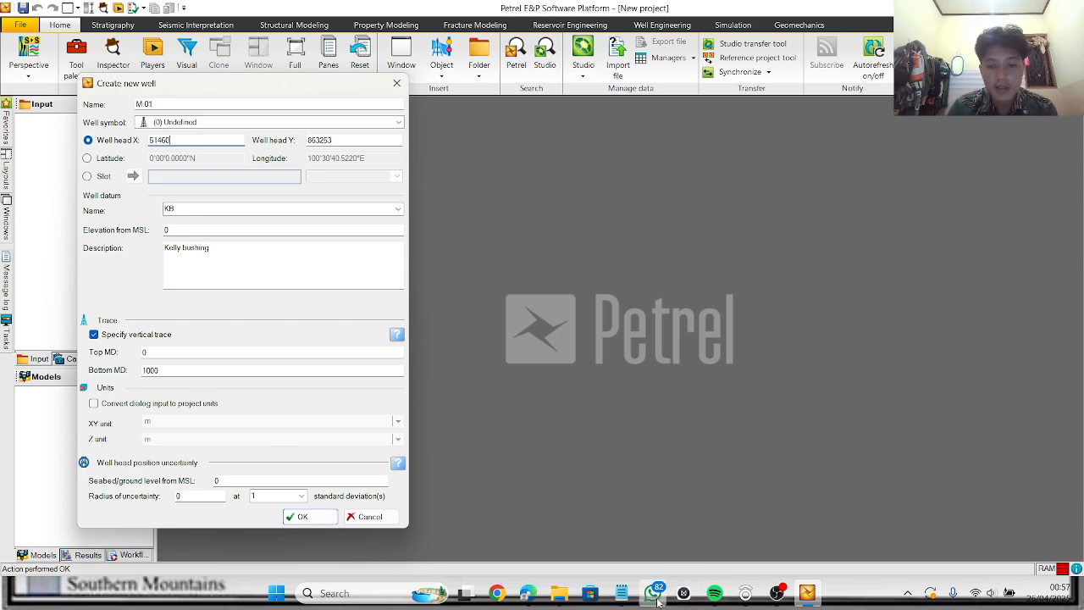
Step: Switch to the M-01 text file in Notepad and copy the kelly bushing datum value 15.05
mouse_move(622, 593)
left_click(624, 534)
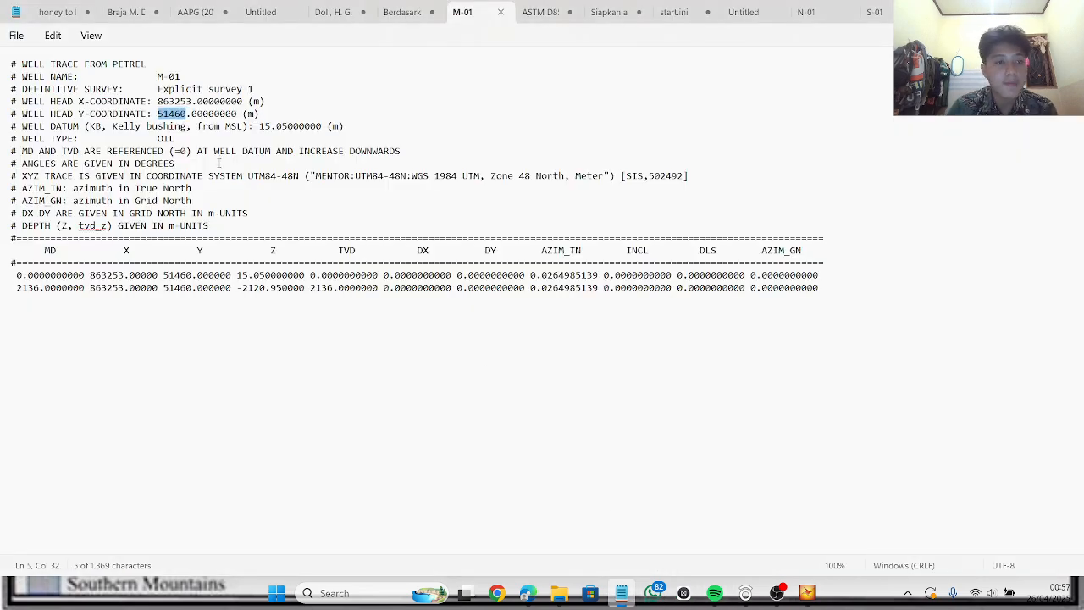
left_click(283, 142)
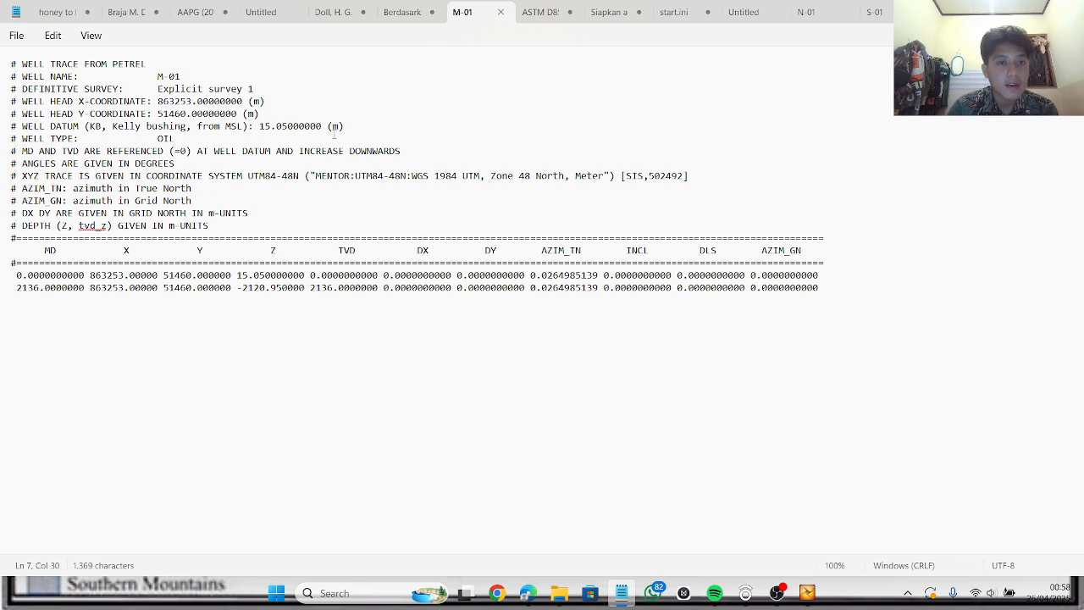
left_click_drag(260, 127, 288, 126)
key("ctrl+c")
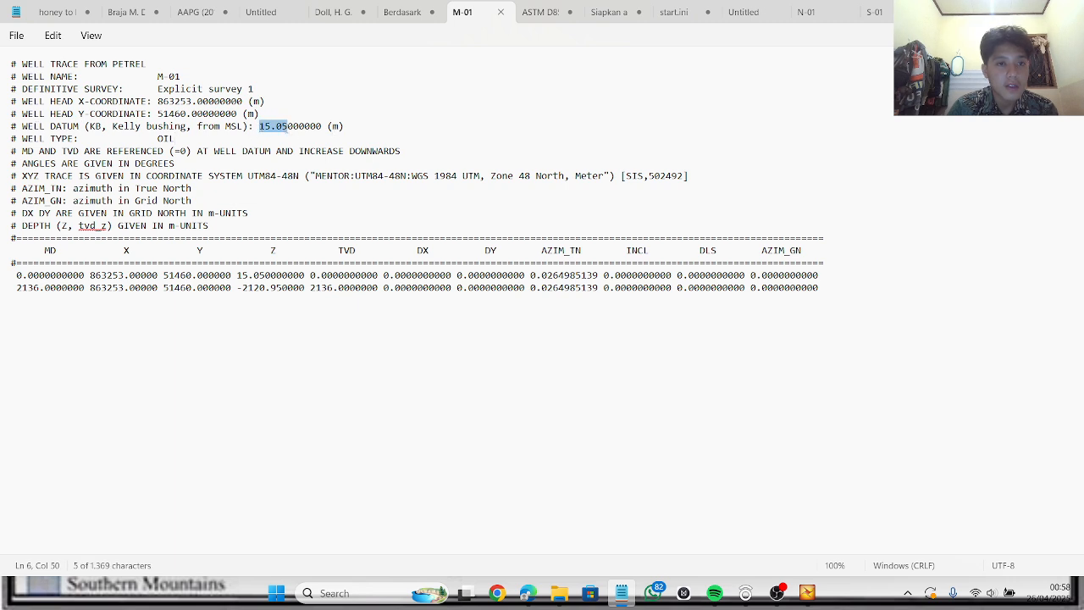
Step: In Petrel, set the well's Bottom MD to 15.05 and create the well with dialog input converted to project units
mouse_move(807, 592)
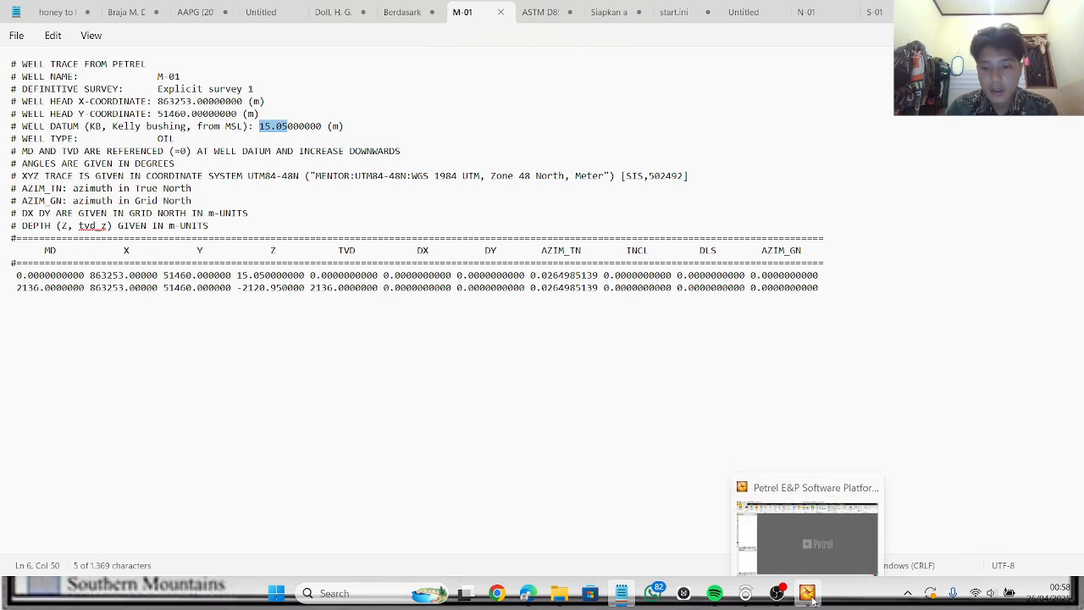
left_click(808, 535)
double_click(155, 370)
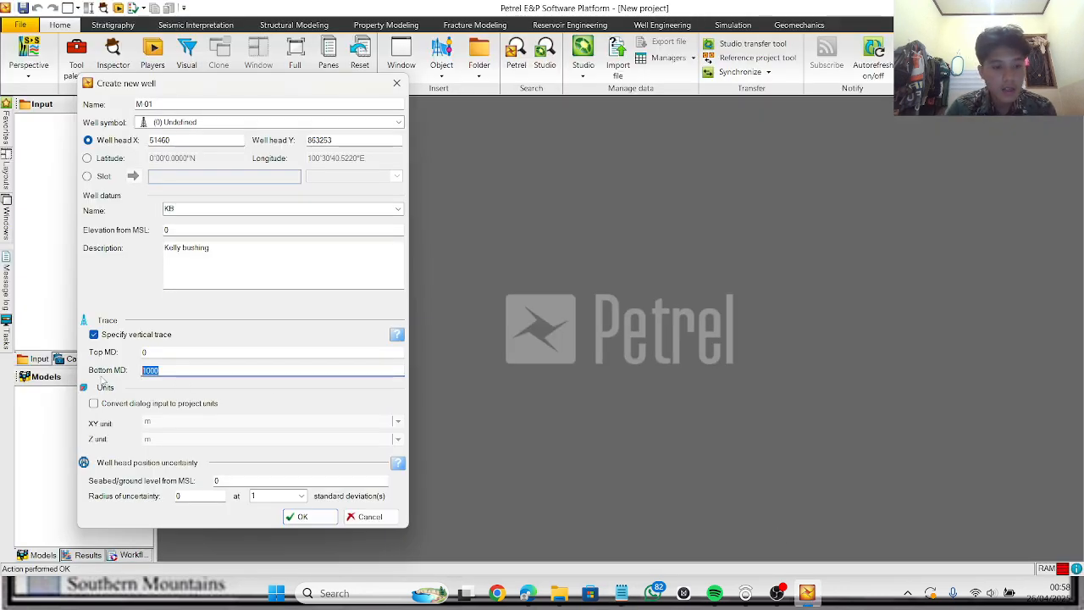
key("ctrl+v")
left_click(93, 404)
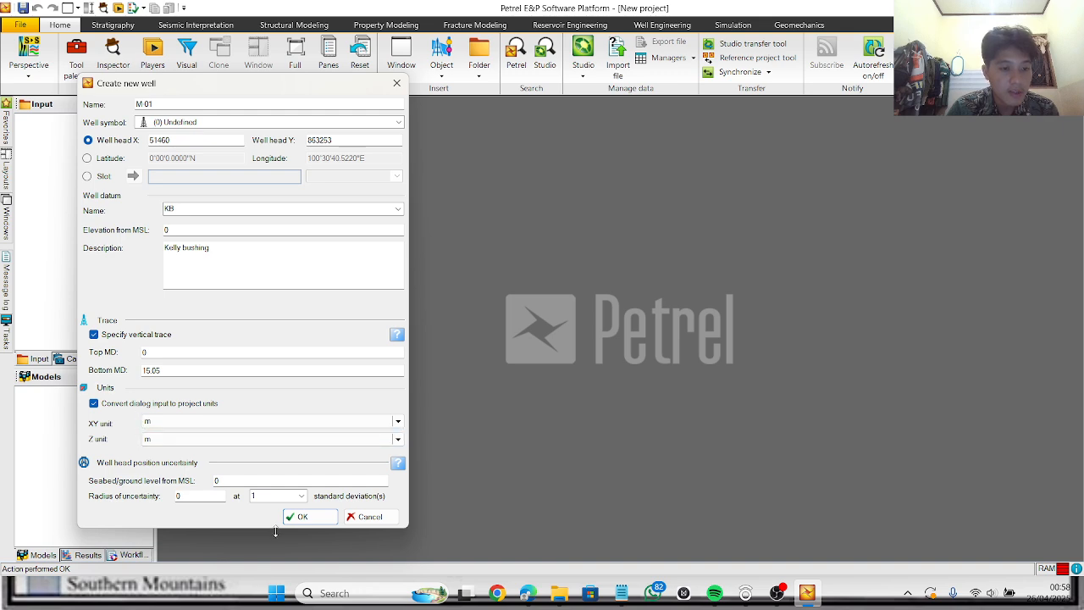
left_click(302, 517)
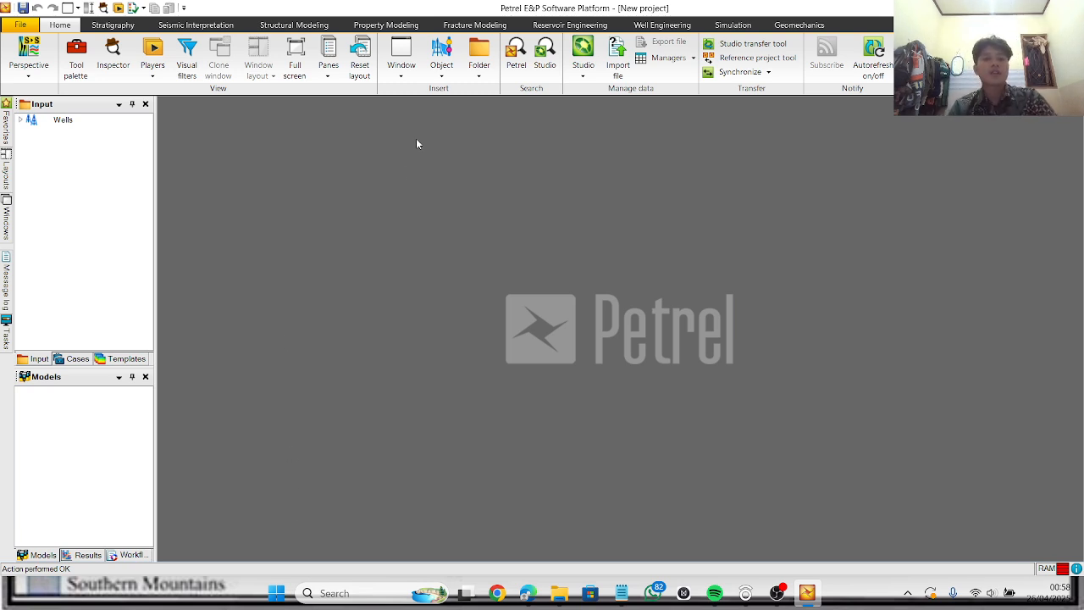
Step: Expand the Wells folder and its Global well logs folder in the project tree
left_click(21, 120)
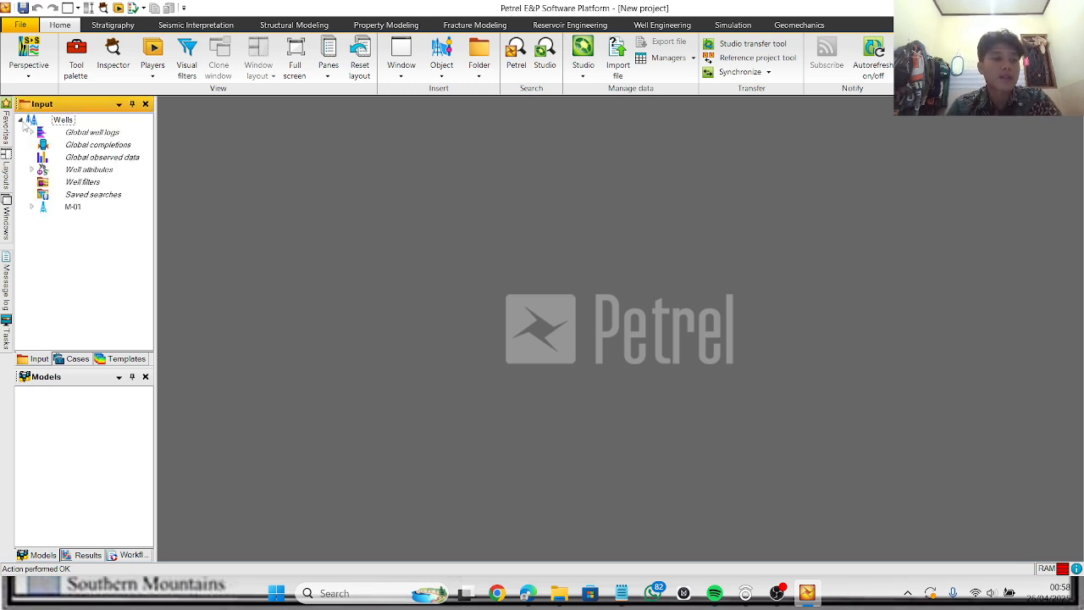
left_click(75, 133)
left_click(32, 133)
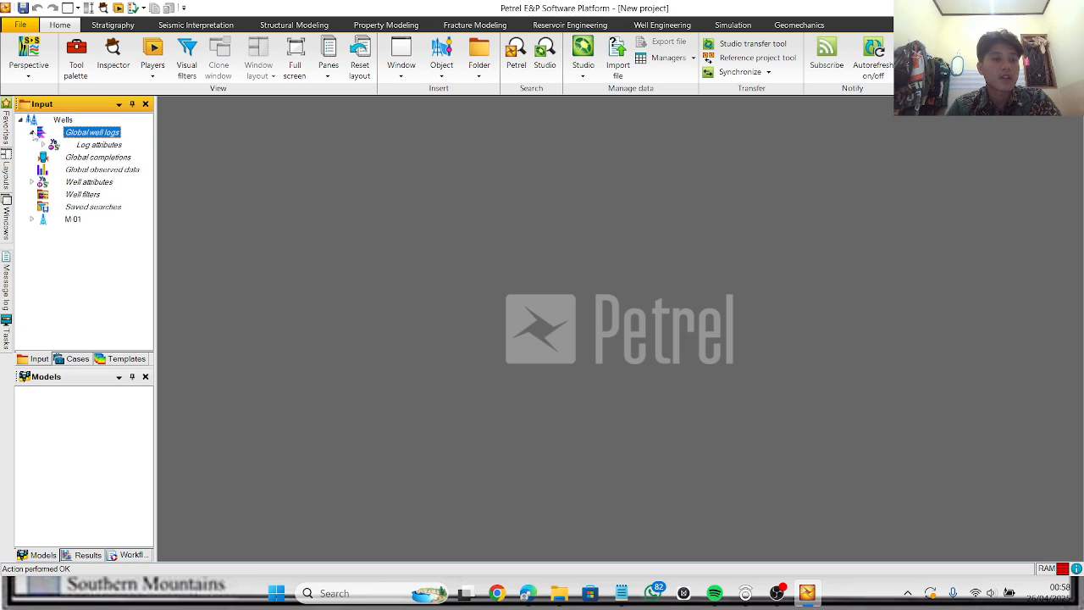
Step: Create a well section window with a new x-section and new template Well section template 2, and display well M-01 in it
left_click(32, 133)
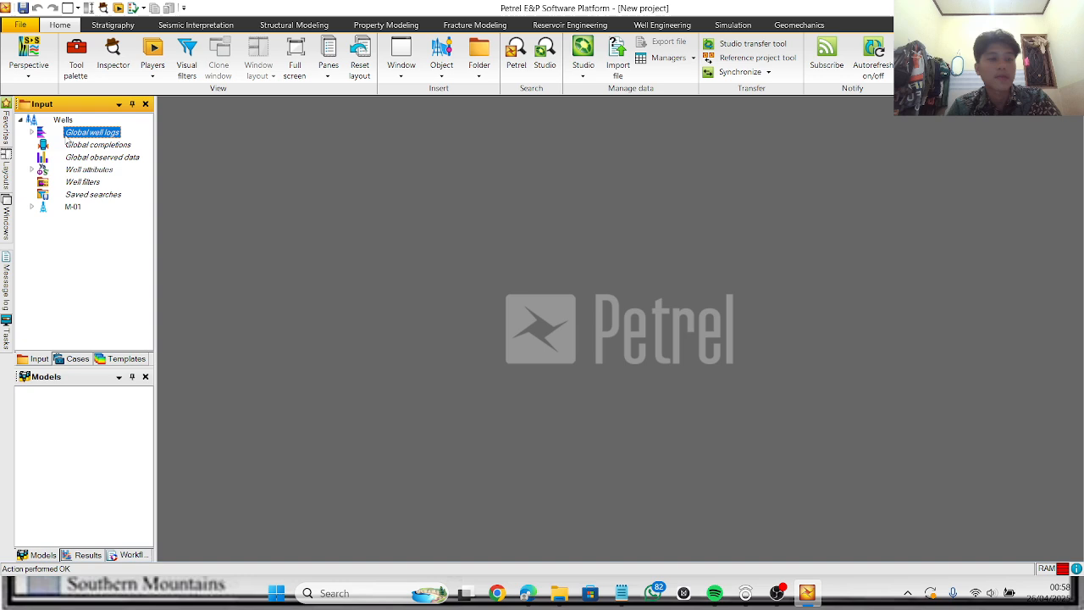
left_click(402, 66)
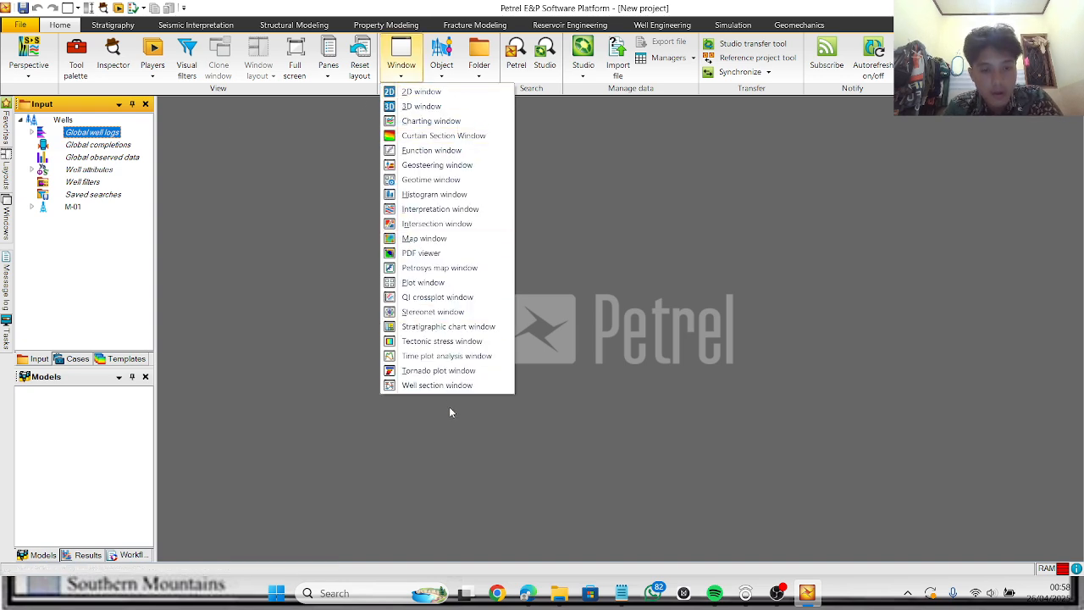
left_click(441, 385)
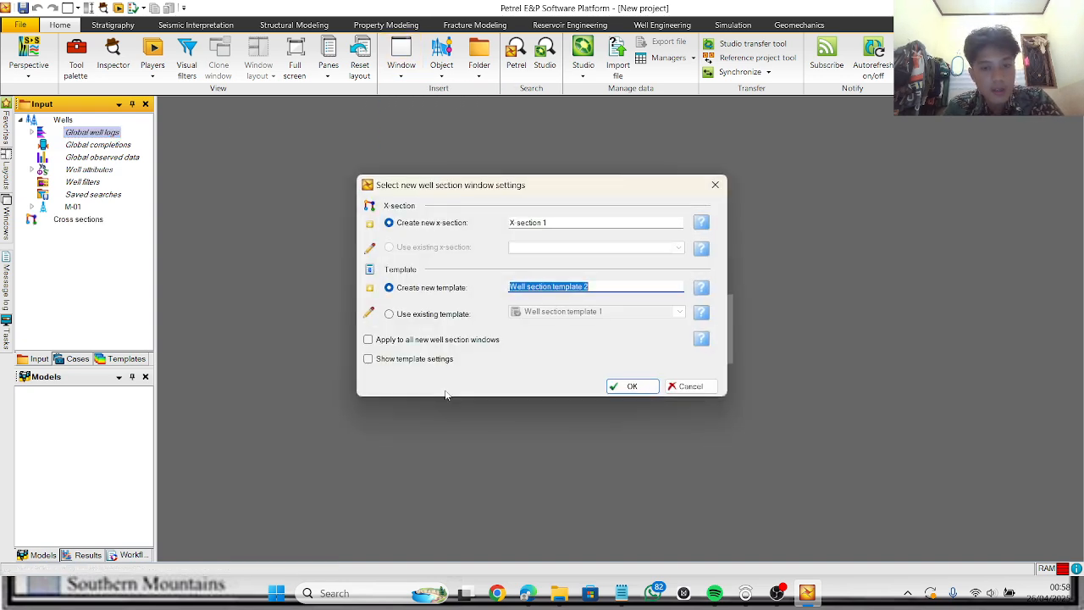
left_click(635, 387)
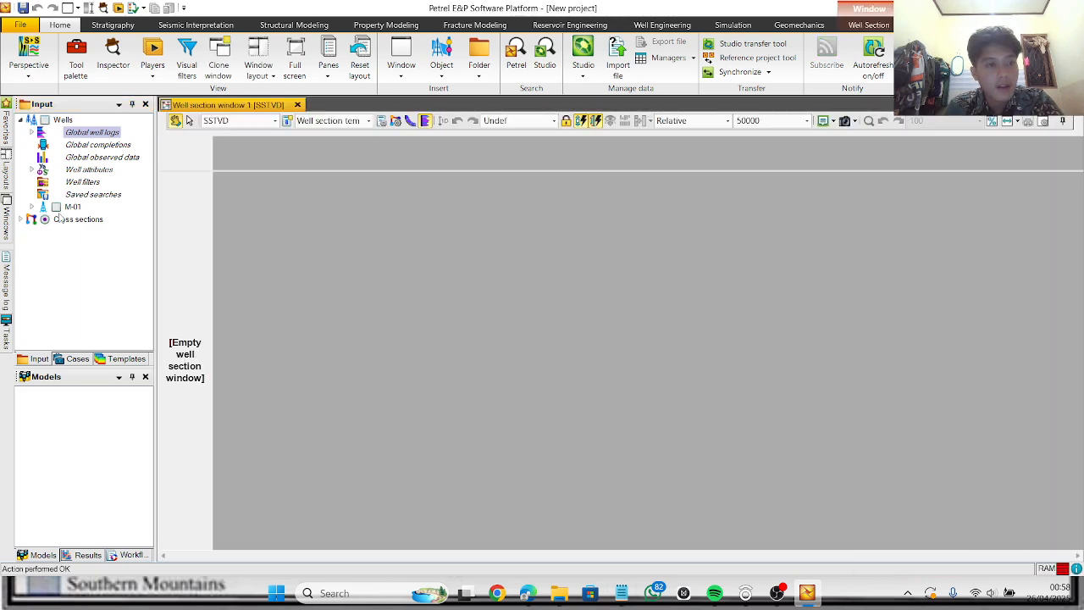
left_click(57, 207)
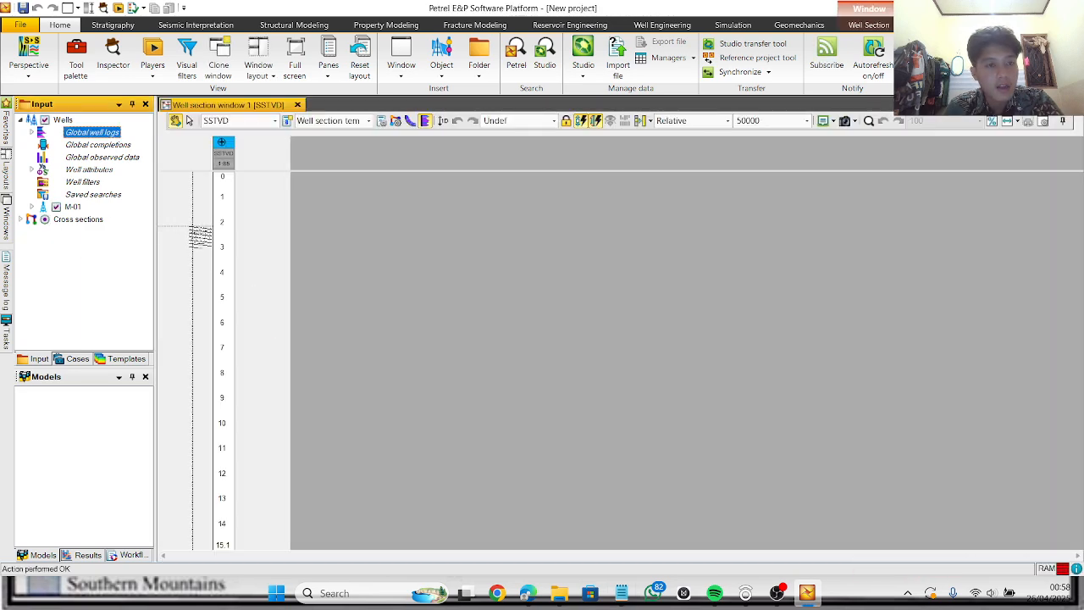
Step: Import the M-01 file from the Las folder into well M-01 as Well logs (ASCII), using MD data and autodetected logs
right_click(68, 210)
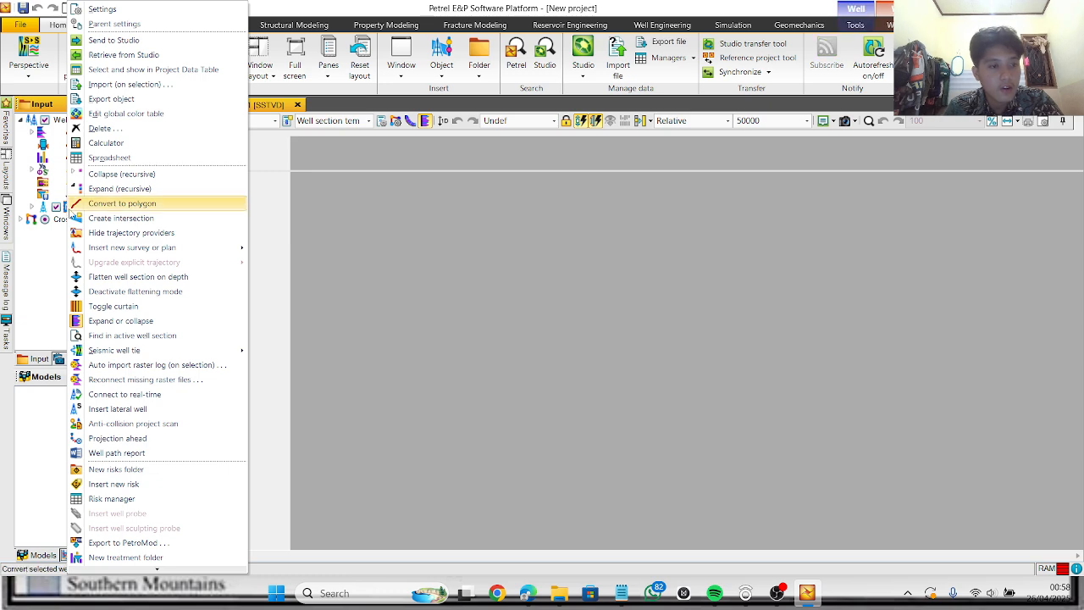
left_click(100, 85)
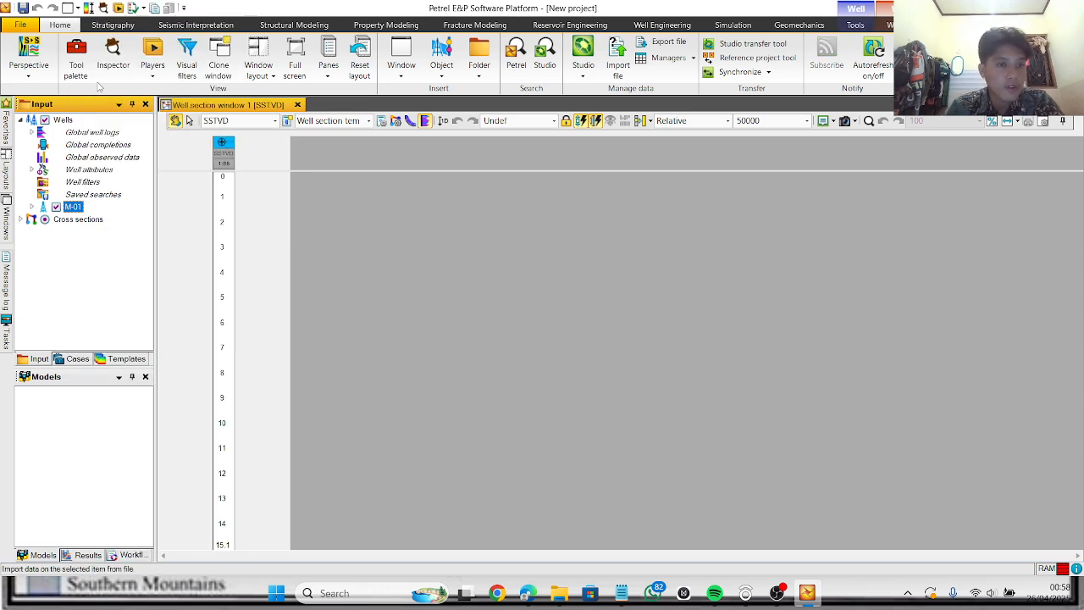
left_click(350, 115)
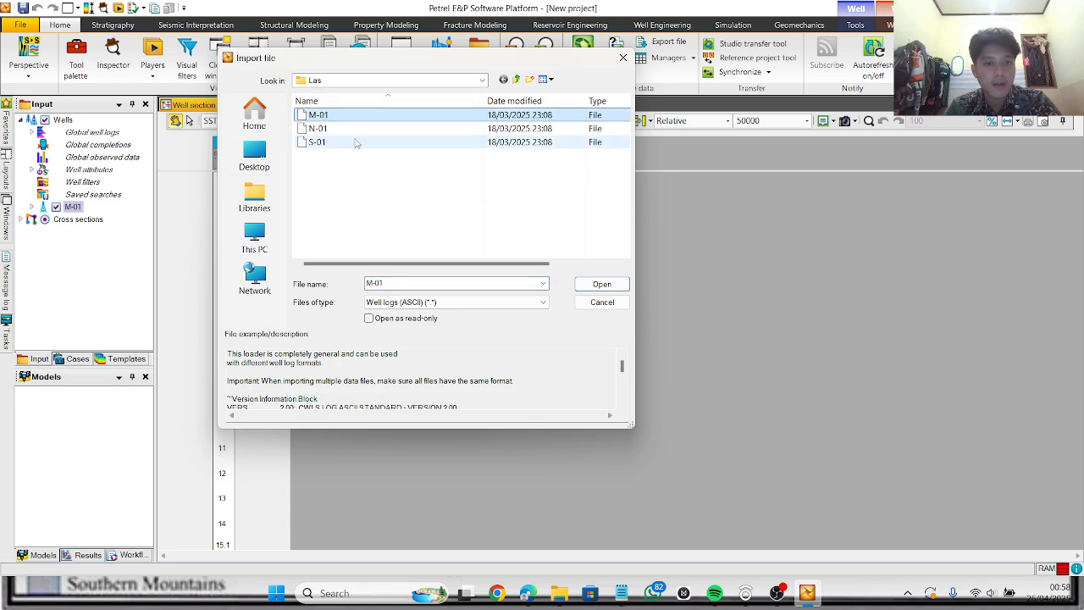
left_click(603, 284)
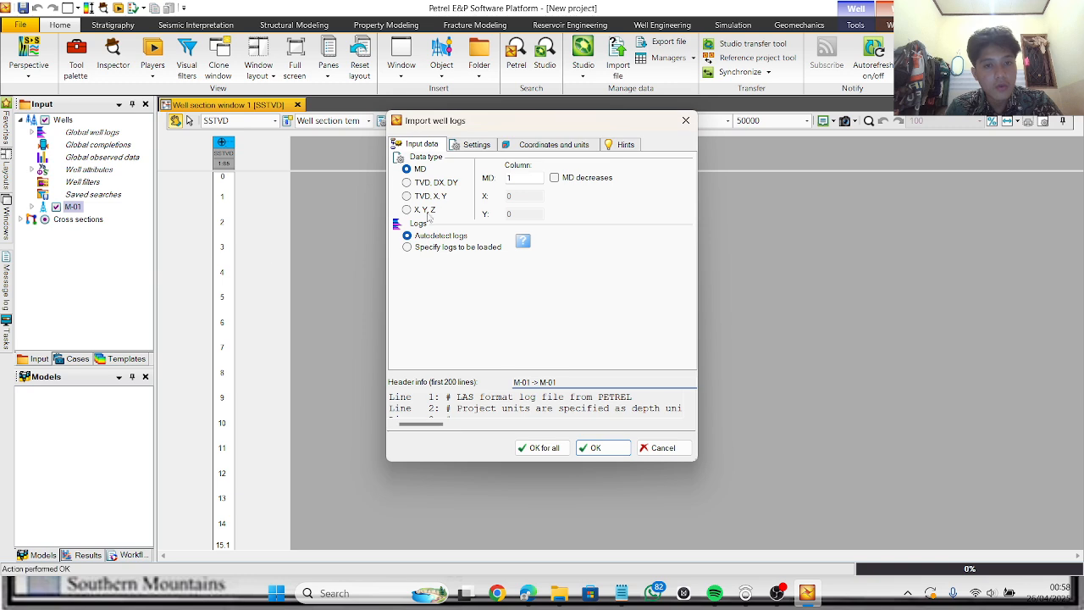
left_click(539, 447)
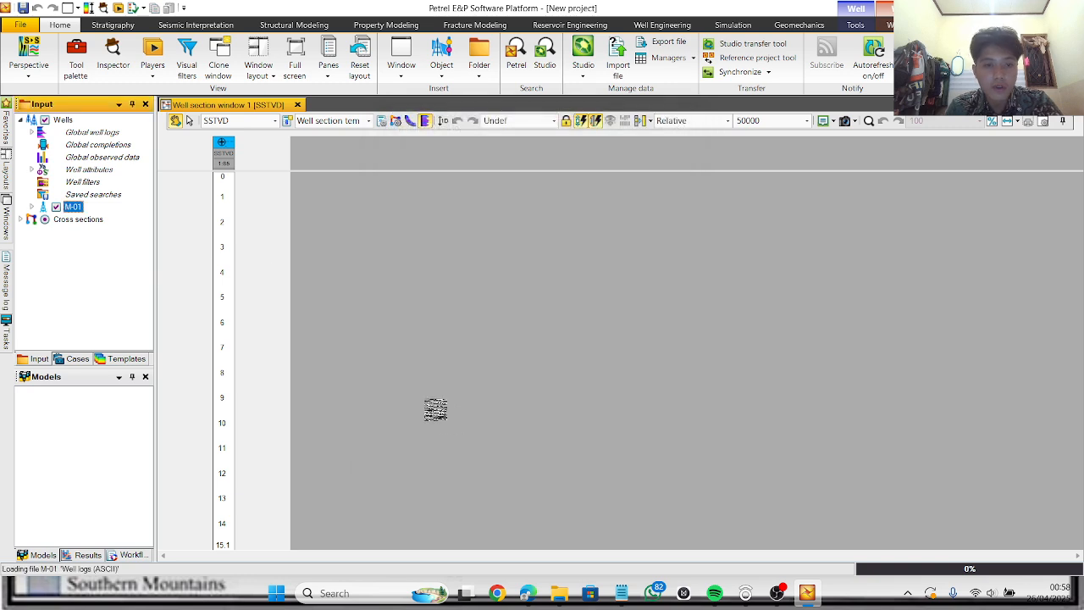
Step: Display all global well logs in the well section window and examine the M-01 log curves down the well
left_click(56, 132)
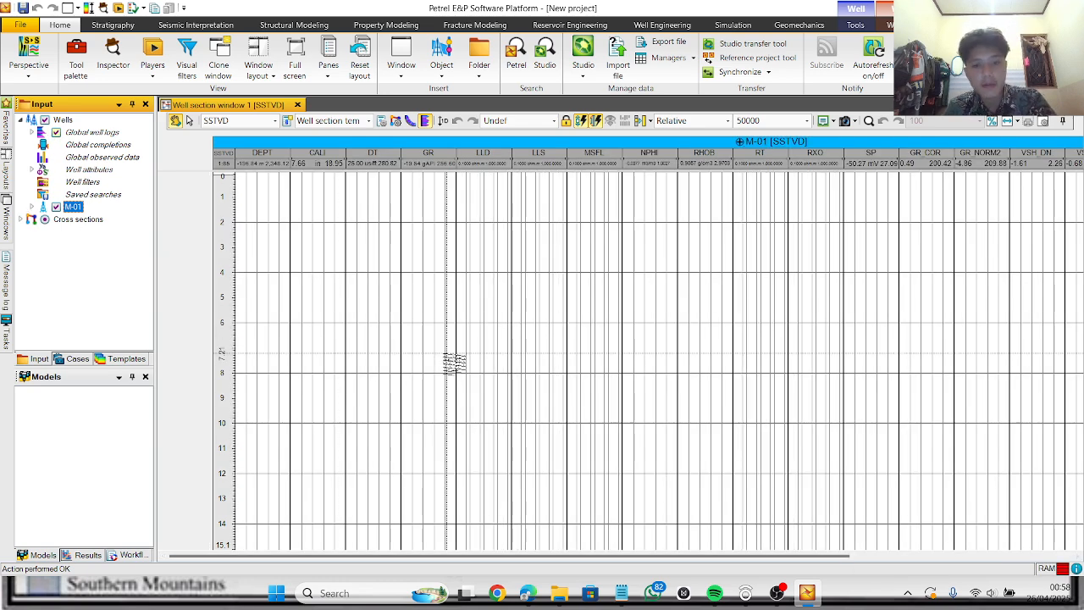
scroll(438, 352, "down", 2)
scroll(439, 352, "down", 4)
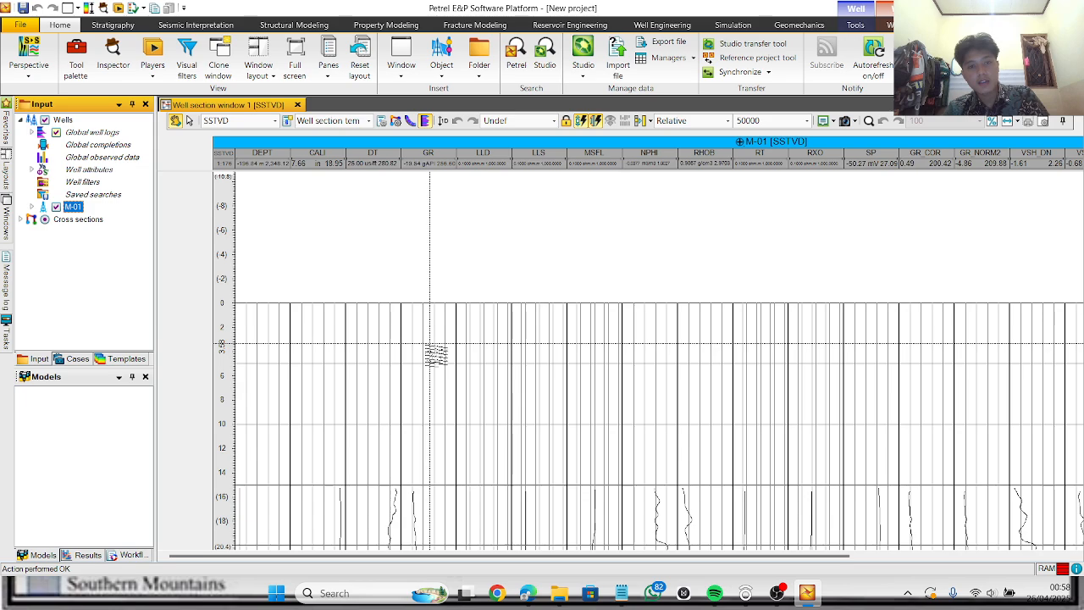
scroll(459, 366, "down", 5)
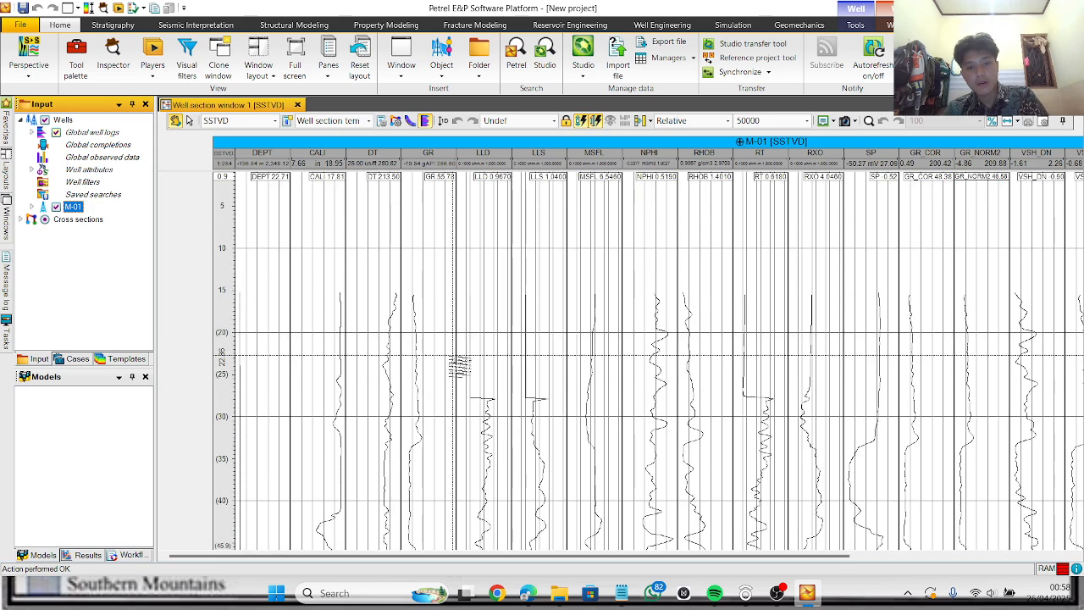
scroll(459, 366, "down", 2)
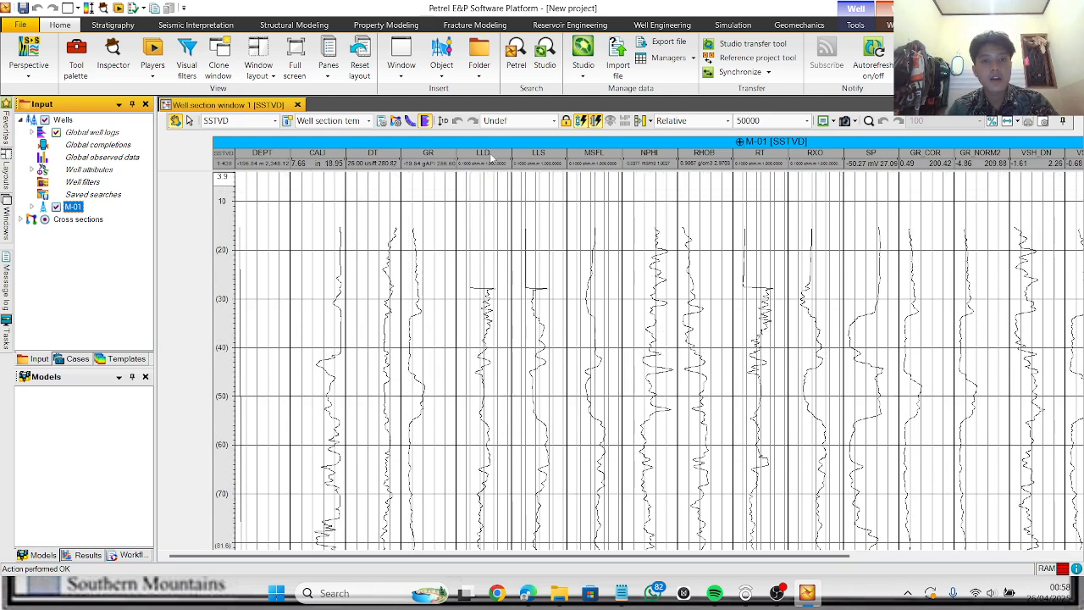
left_click_drag(629, 165, 207, 309)
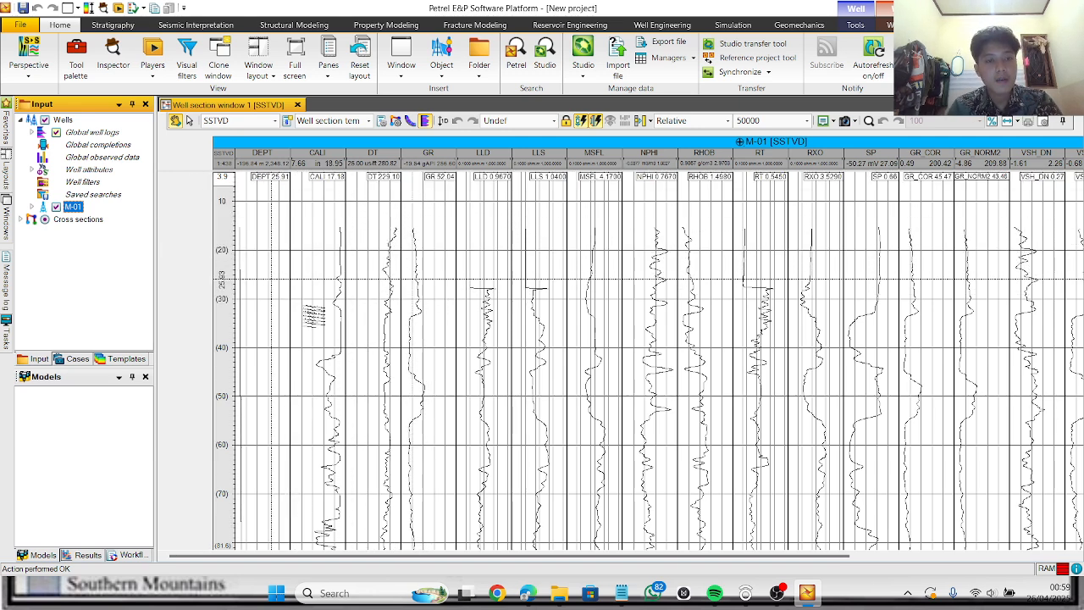
scroll(375, 302, "down", 1)
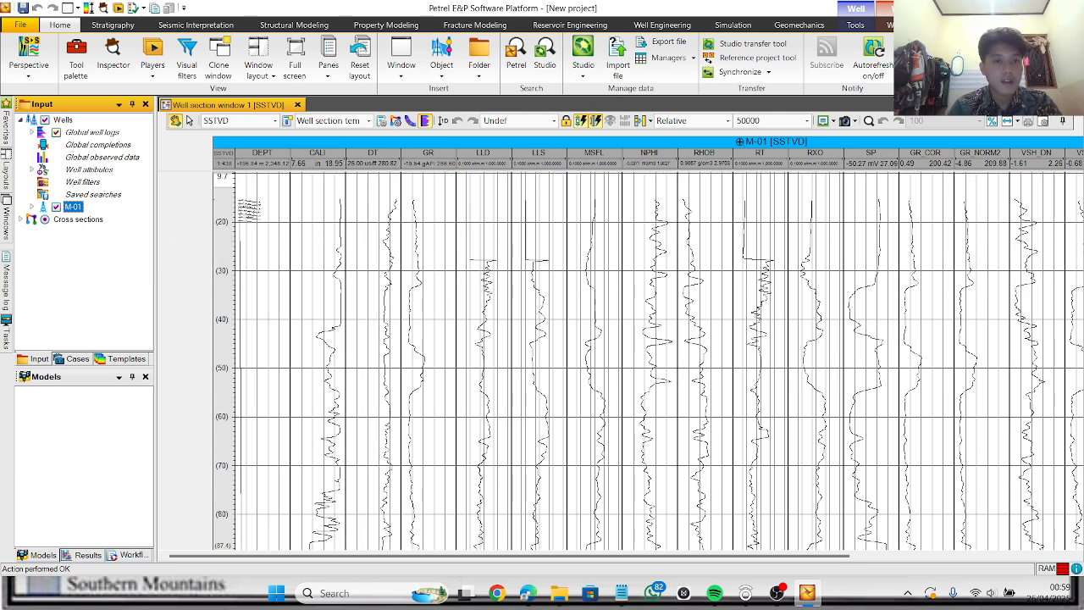
Step: Open the settings of Well section template 2 and combine the GR and DT logs with CALI in one track
left_click(386, 126)
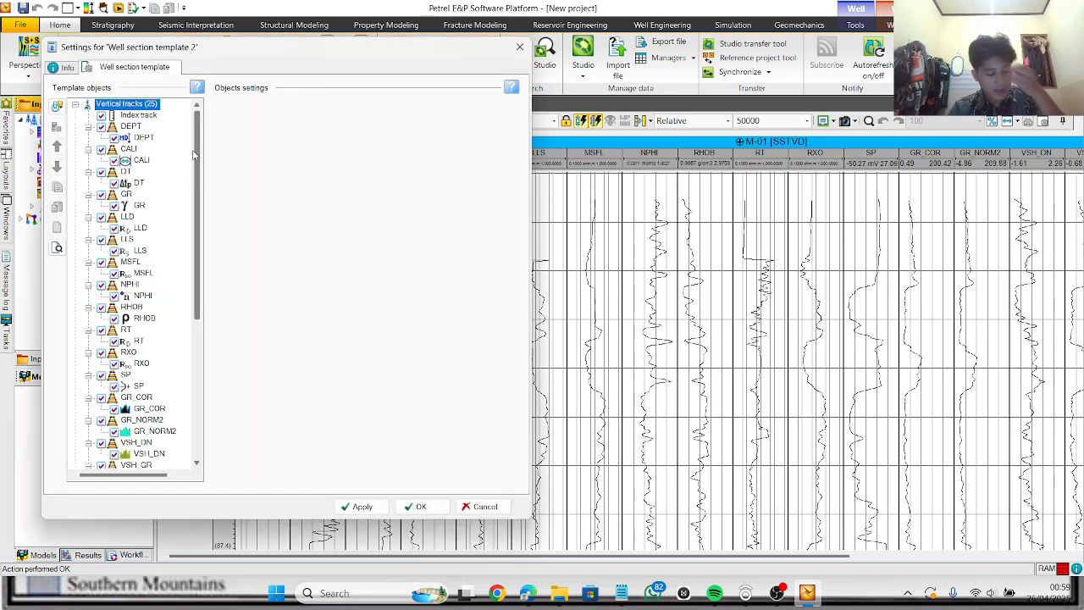
left_click(138, 206)
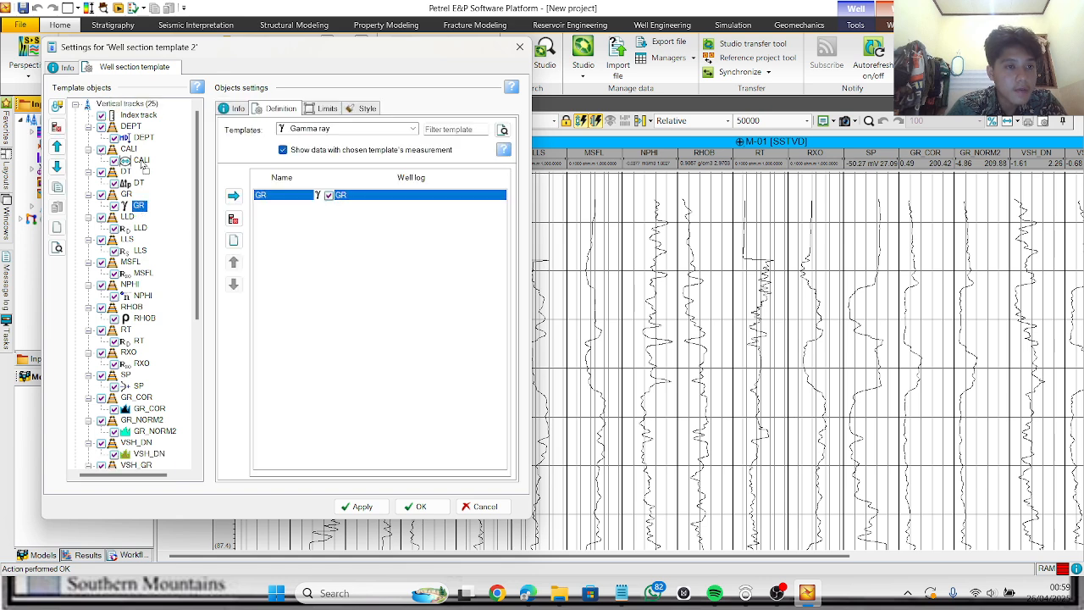
left_click_drag(144, 167, 142, 166)
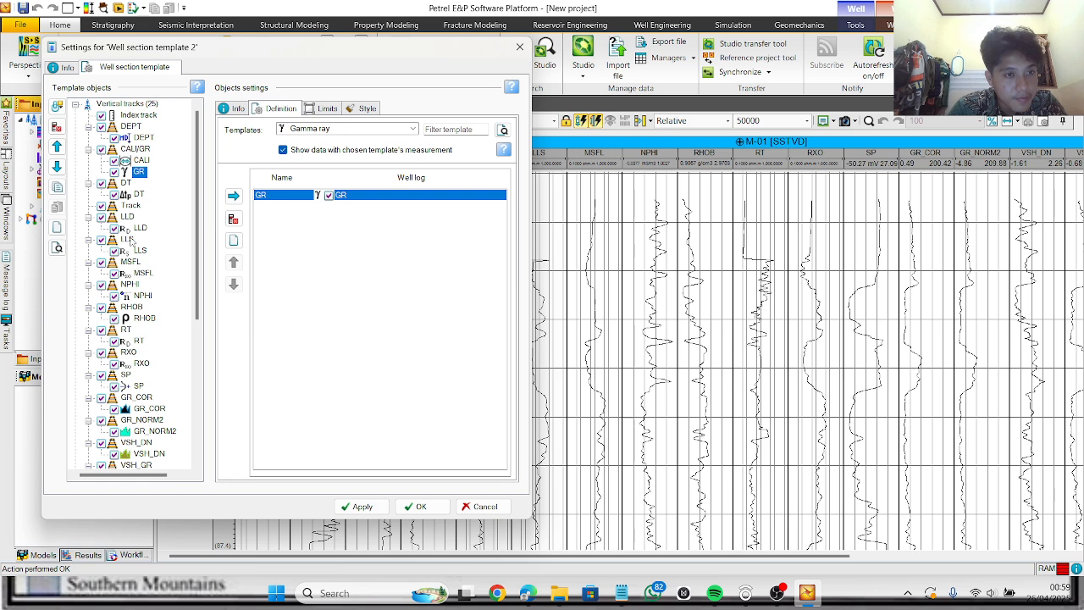
left_click(137, 196)
left_click_drag(137, 196, 134, 175)
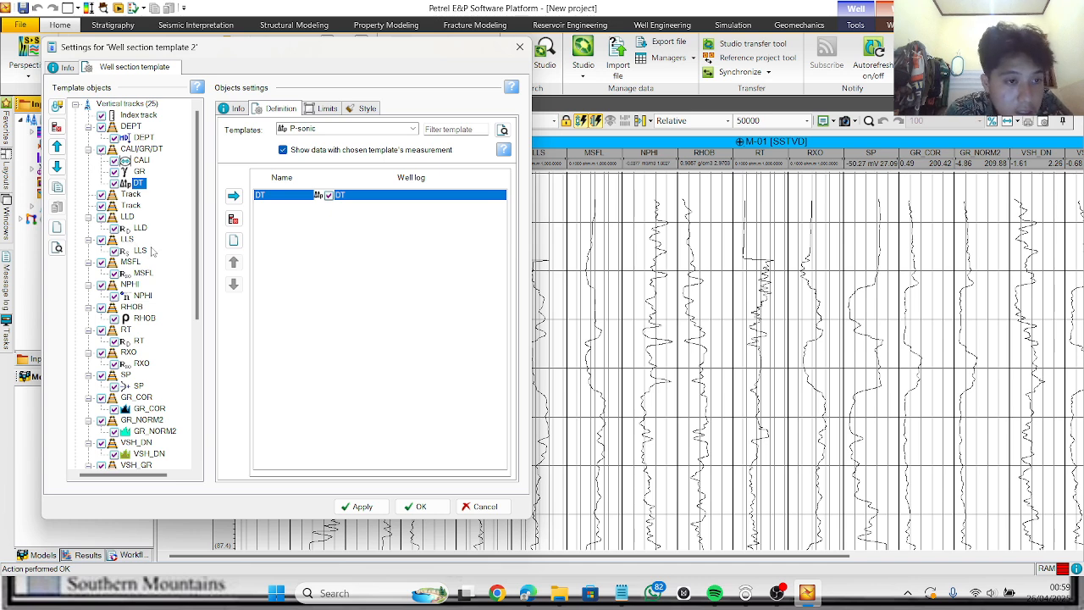
Step: Combine the LLS, LLD and MSFL logs in one track and place that track directly below the CALI/GR/DT track
mouse_move(140, 228)
left_mouse_down()
mouse_move(144, 256)
mouse_move(137, 230)
left_mouse_up()
left_click(142, 274)
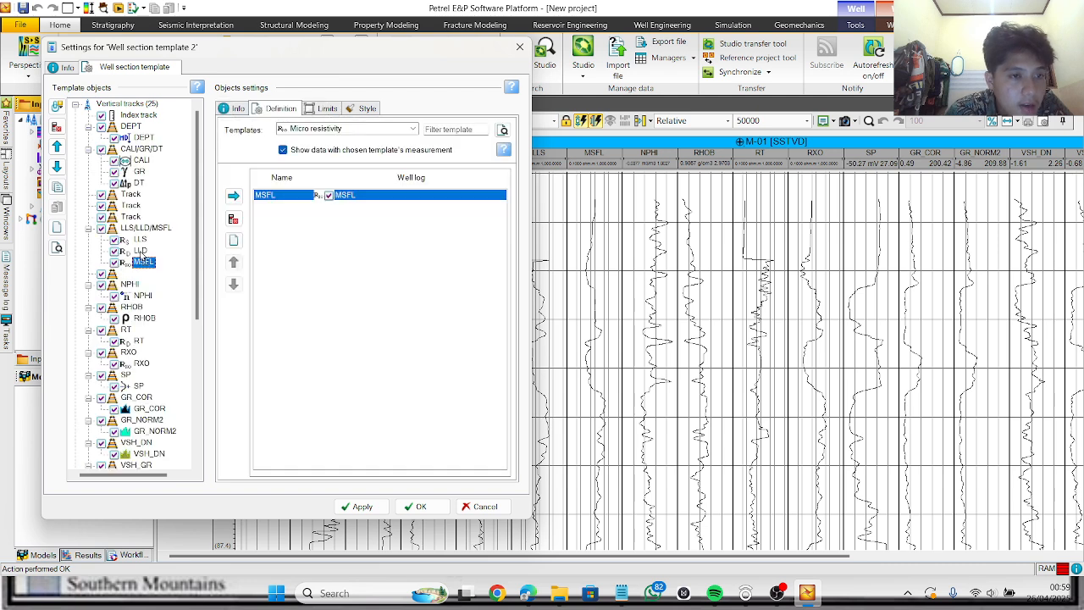
left_click(135, 229)
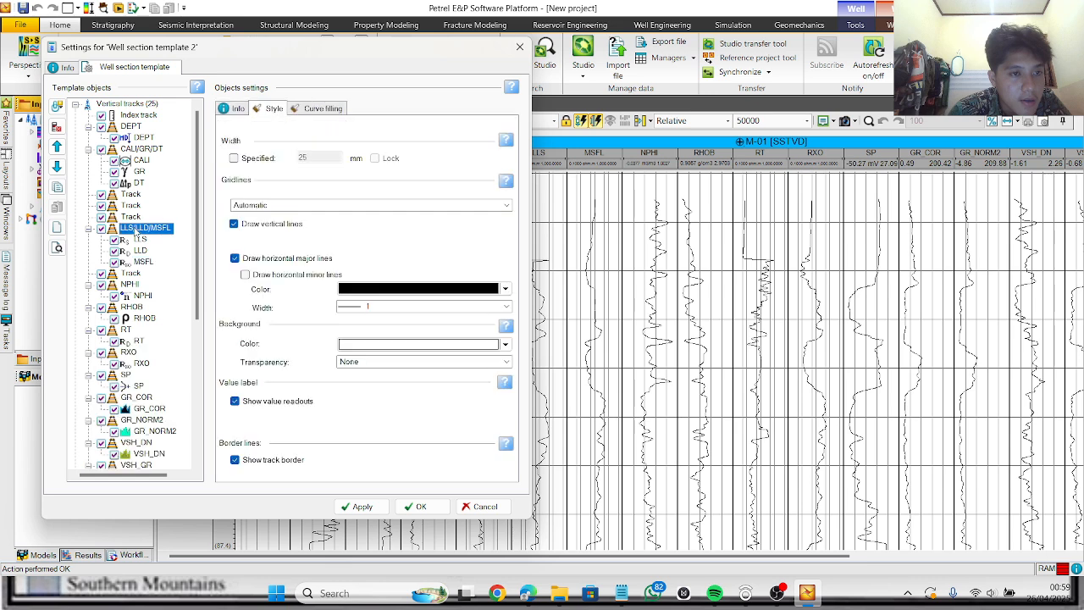
left_click_drag(142, 157, 144, 166)
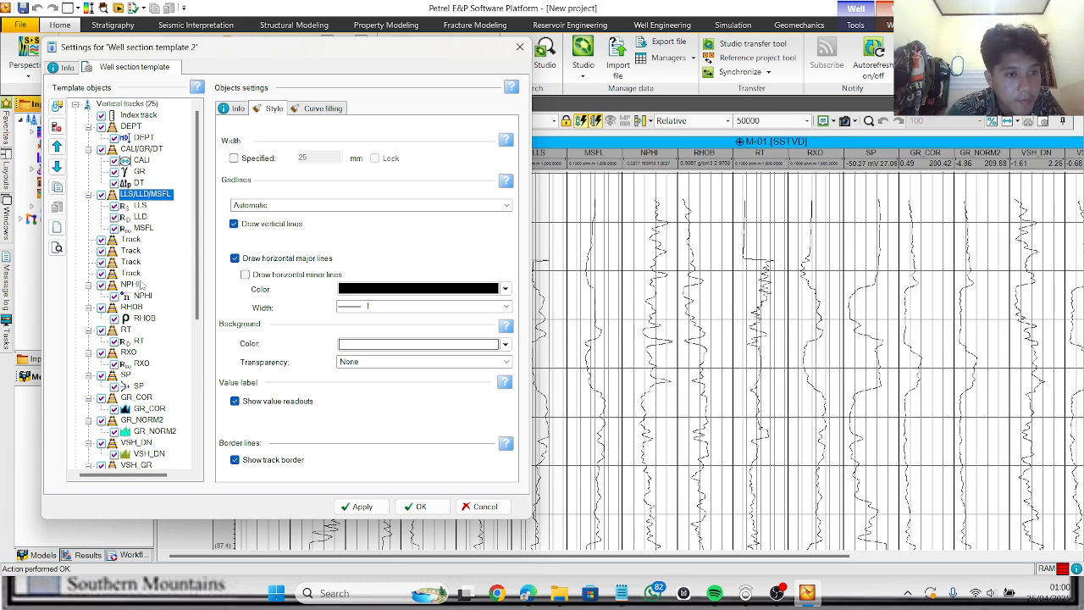
Step: Combine the RHOB, NPHI and DT logs in one track and move the SP log into the CALI/GR track
left_click(141, 316)
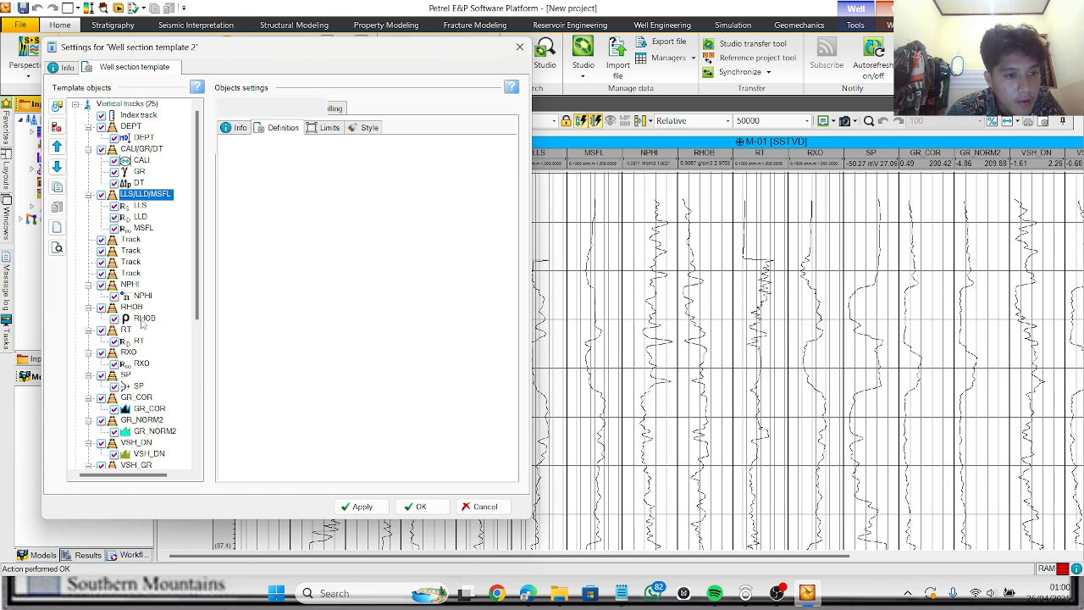
left_click_drag(141, 319, 143, 298)
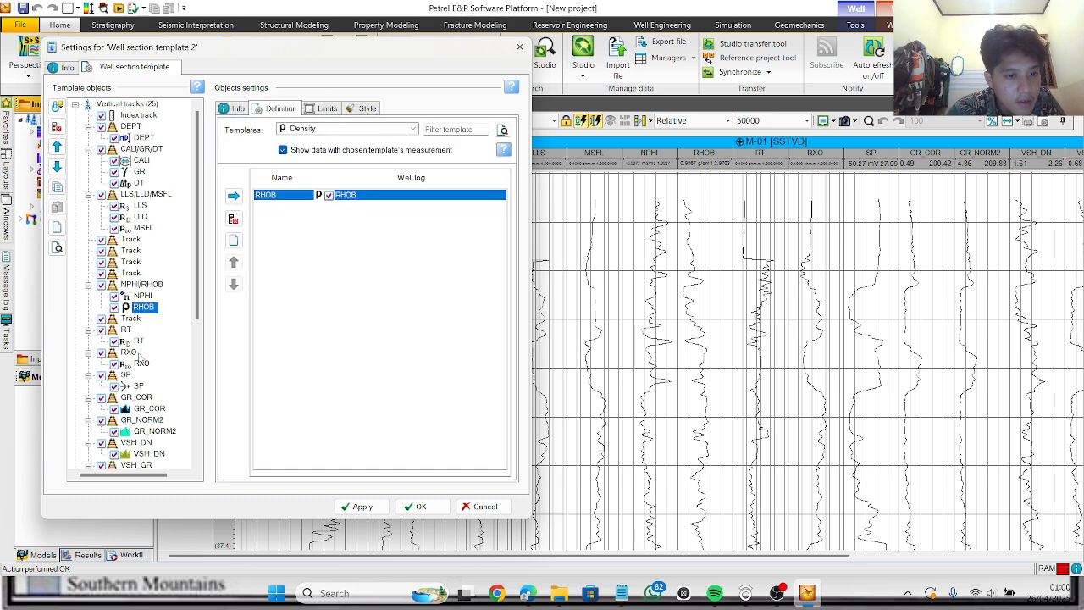
left_click_drag(135, 182, 135, 310)
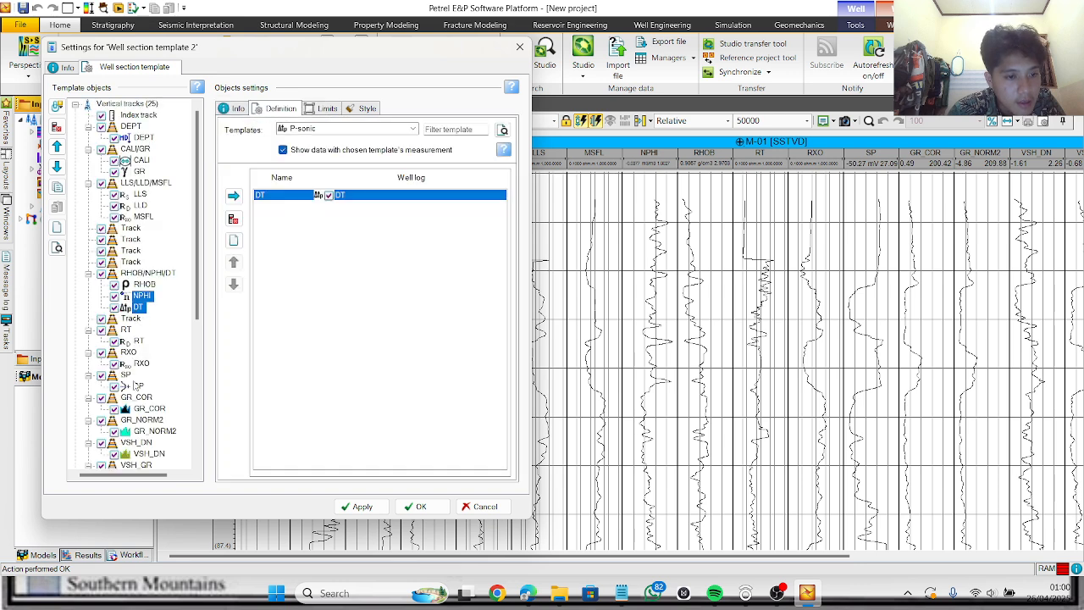
left_click(137, 387)
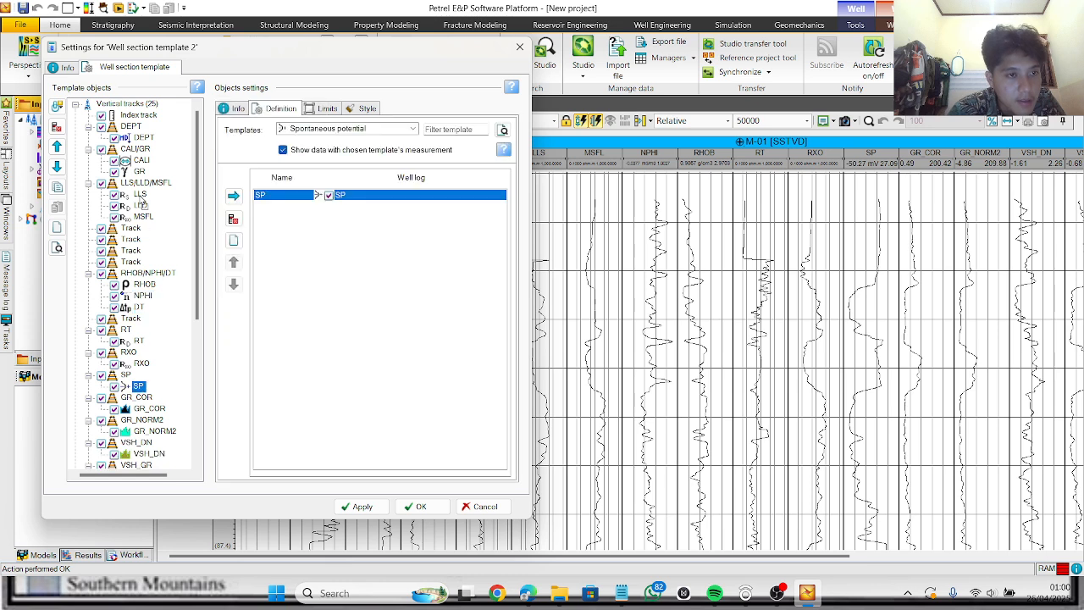
left_click_drag(141, 203, 143, 174)
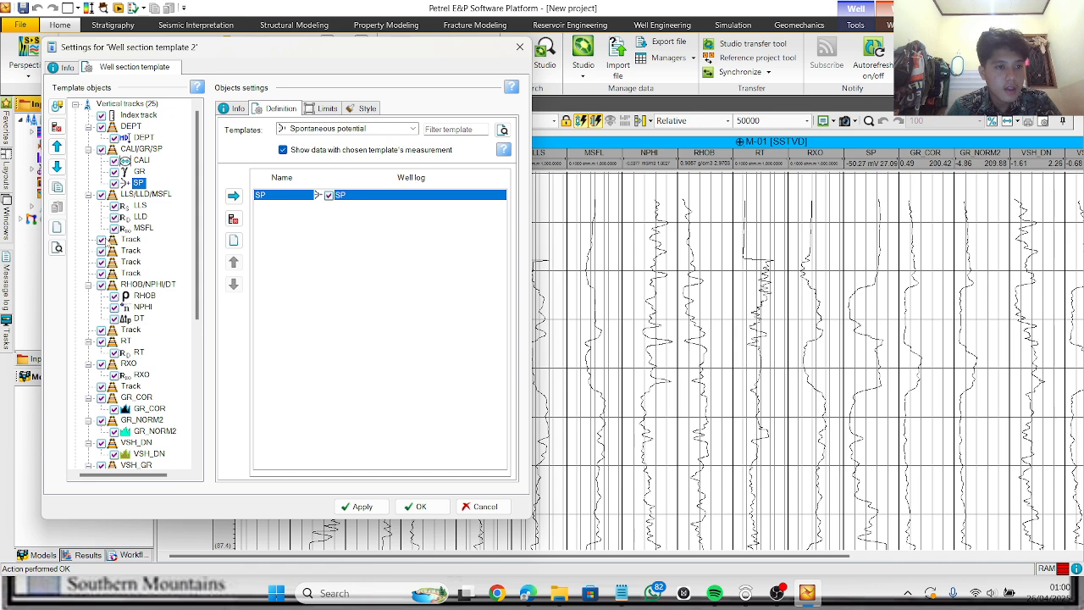
Step: Delete the empty tracks directly above and below the RHOB/NPHI/DT track, apply the template changes and uncover the well section
left_click(112, 241)
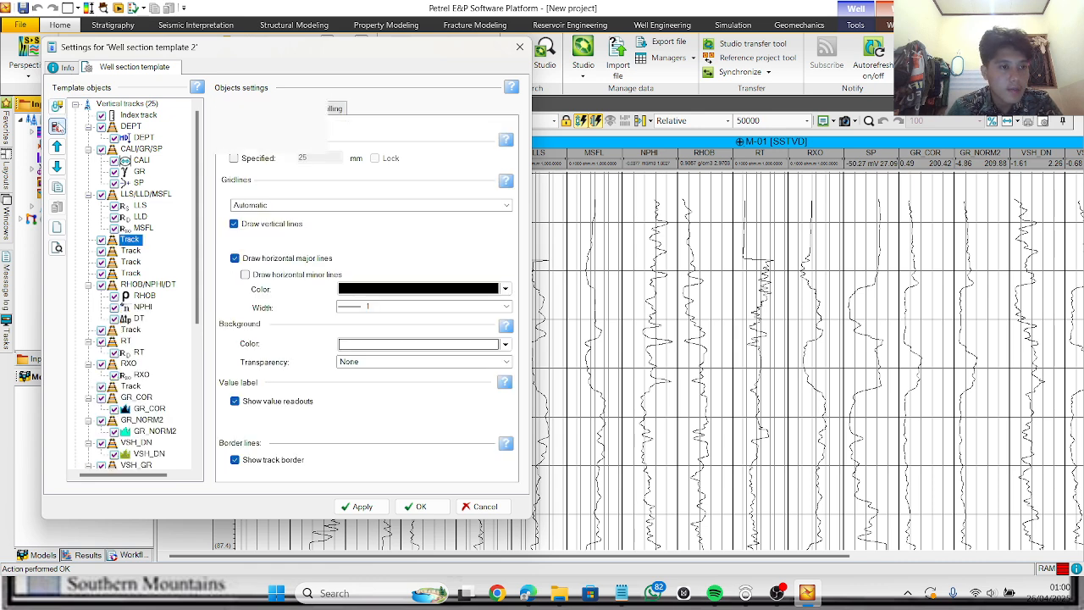
left_click(58, 127)
left_click(58, 127)
left_click(57, 127)
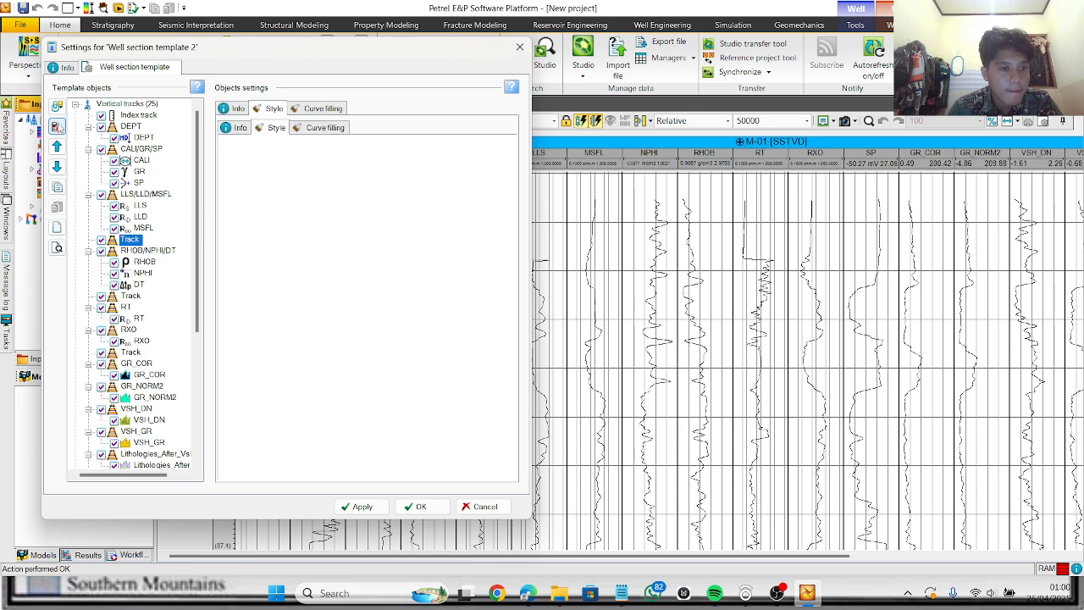
left_click(58, 127)
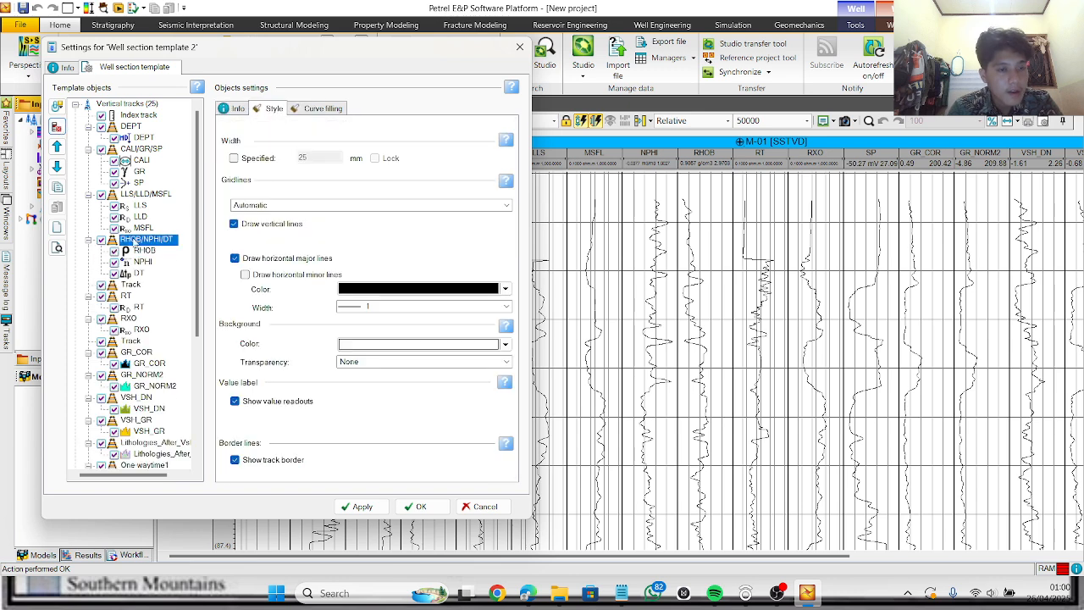
left_click(122, 287)
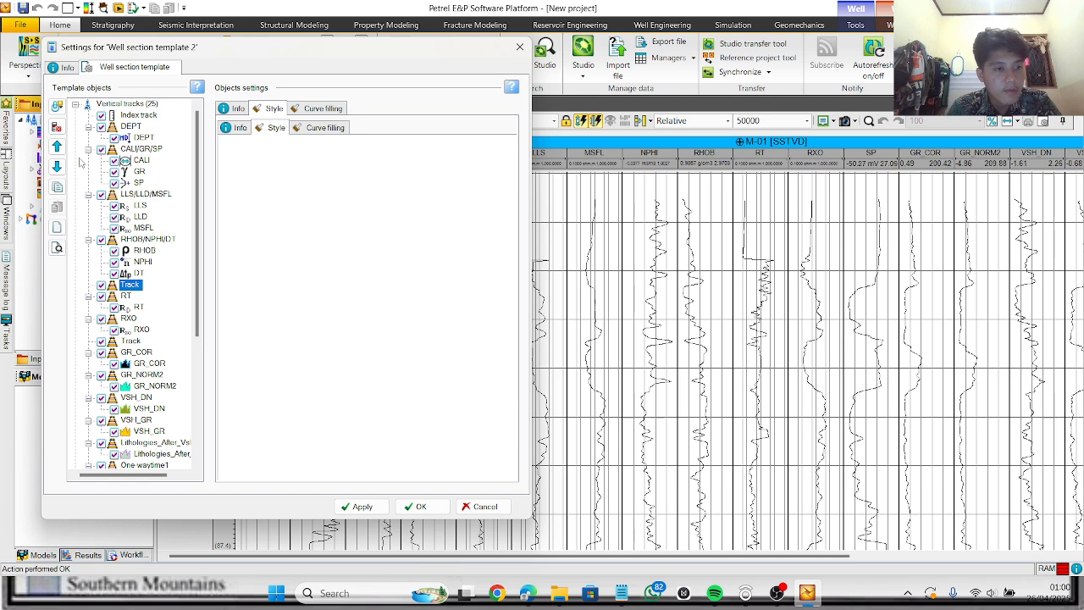
left_click(57, 127)
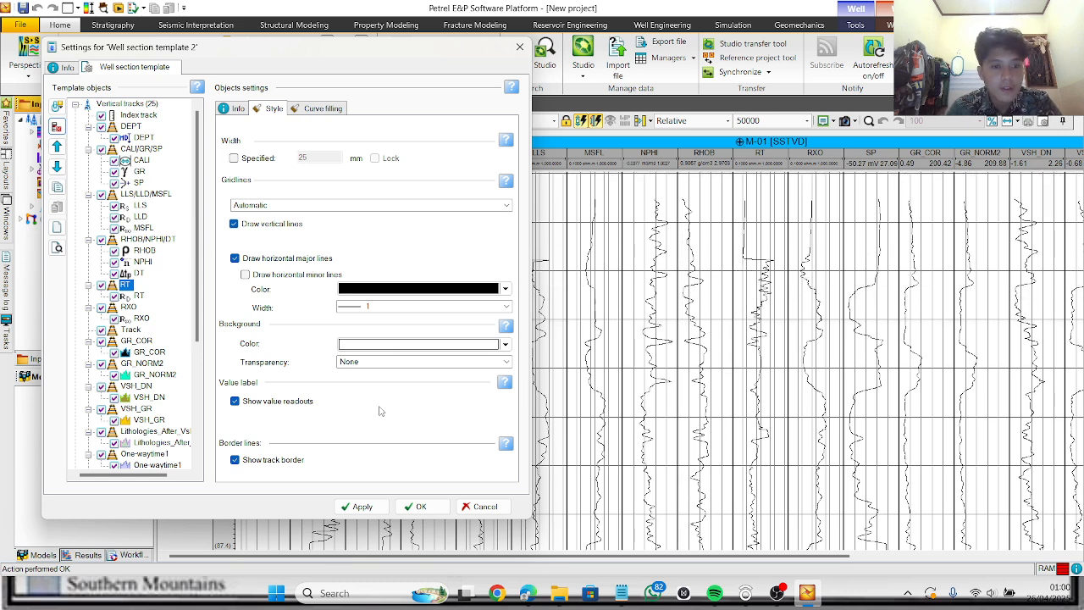
left_click(376, 508)
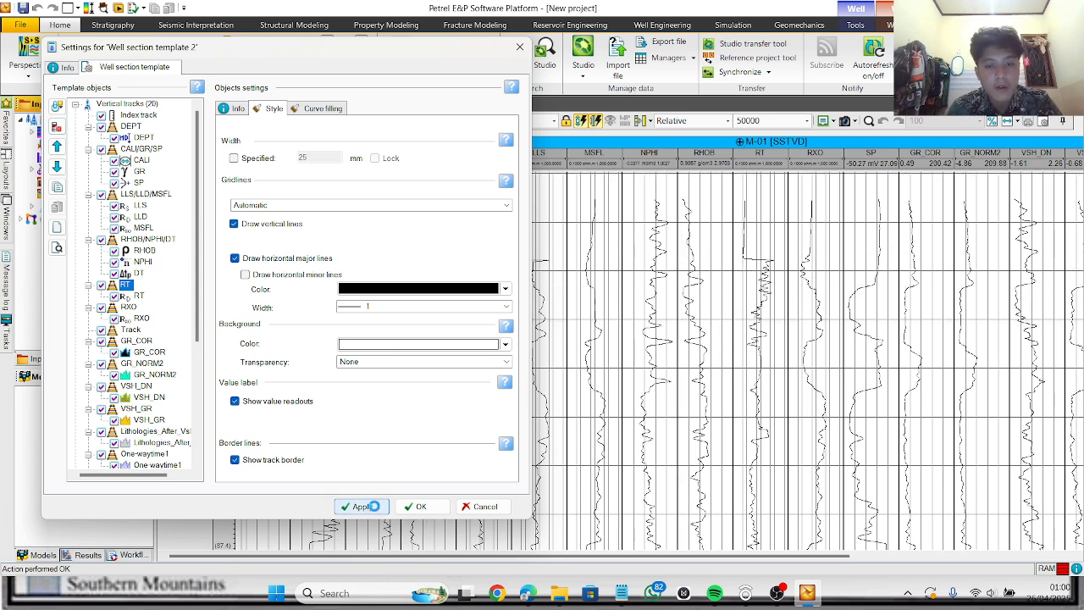
left_click_drag(366, 54, 908, 83)
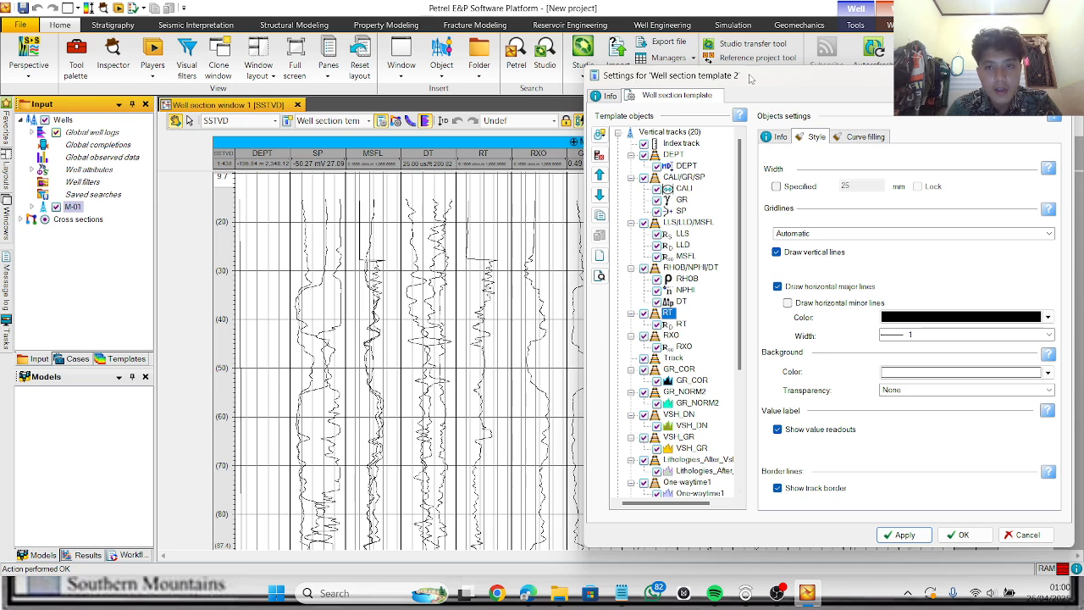
Step: Hide the RT, RXO, unnamed Track, GR_COR, GR_NORM2, VSH_DN, VSH_GR and post-VSH lithologies tracks in the well section template
left_click_drag(749, 79, 562, 80)
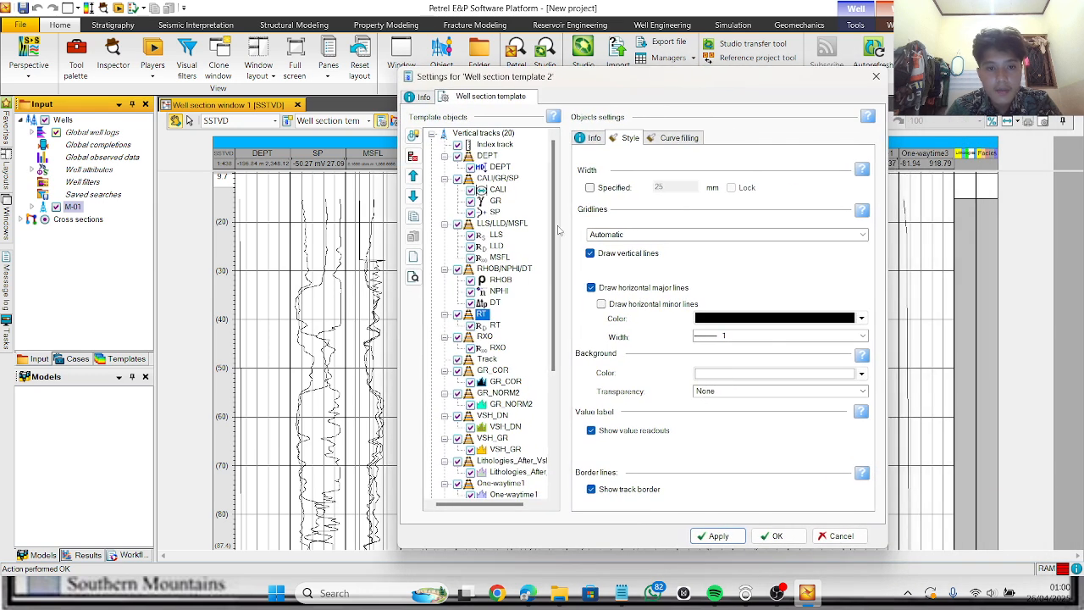
left_click(457, 315)
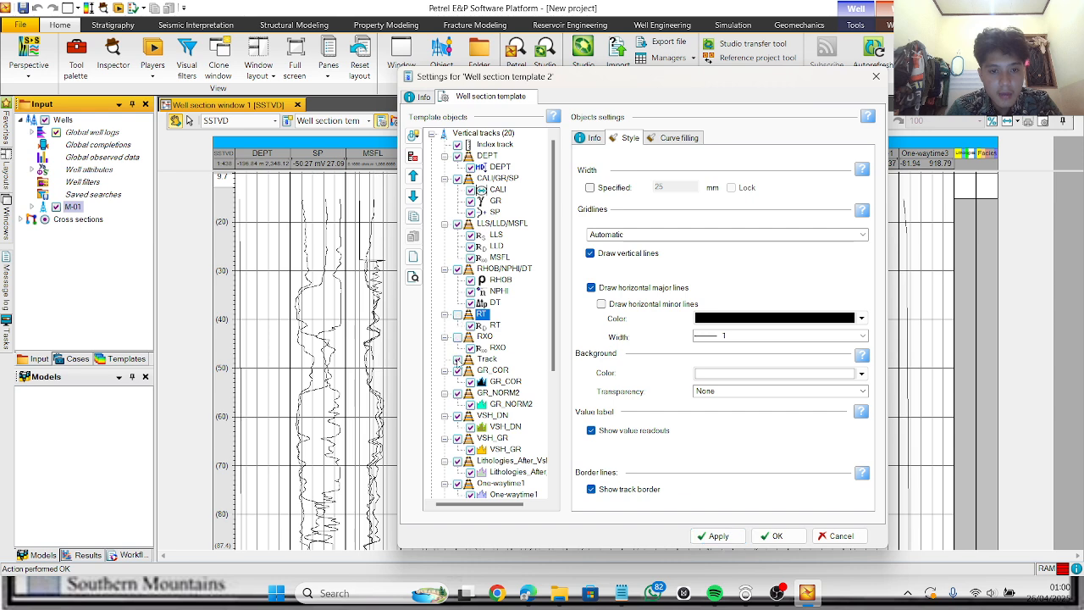
left_click(457, 359)
left_click(458, 414)
scroll(459, 413, "down", 2)
left_click(458, 370)
left_click(458, 394)
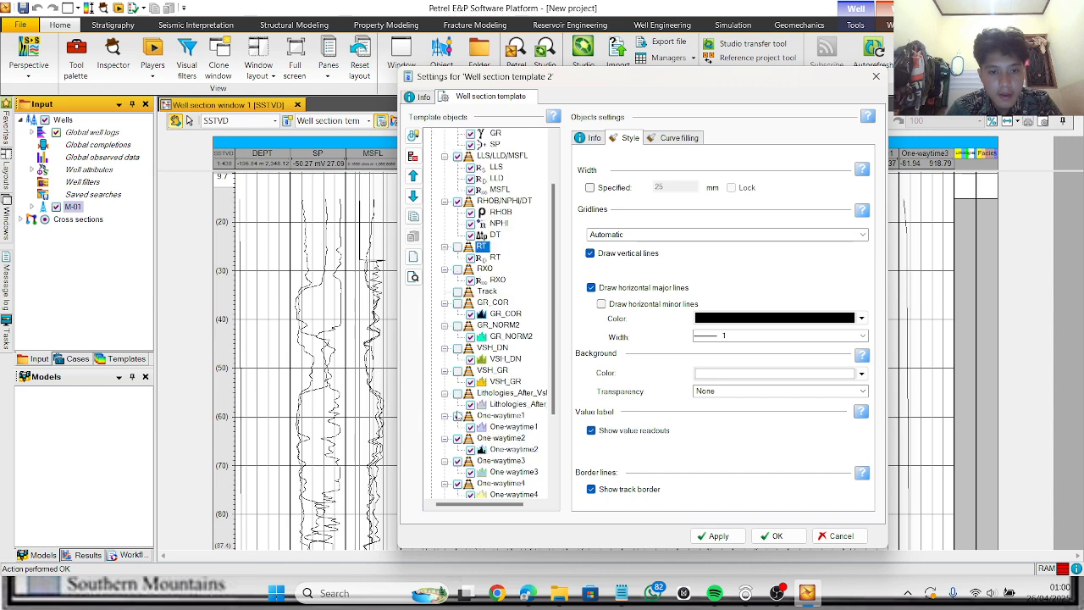
Step: Hide the One-waytime1 to One-waytime5, Lithologies and Facies tracks, apply the template changes and uncover the well section
scroll(460, 411, "down", 3)
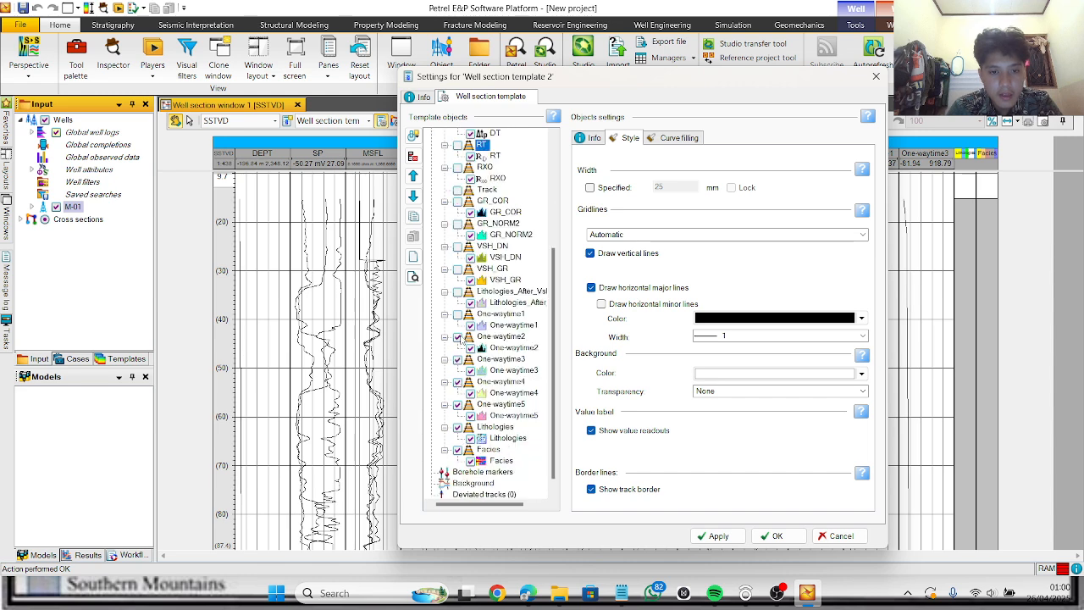
left_click(458, 337)
left_click(458, 359)
left_click(457, 382)
left_click(457, 404)
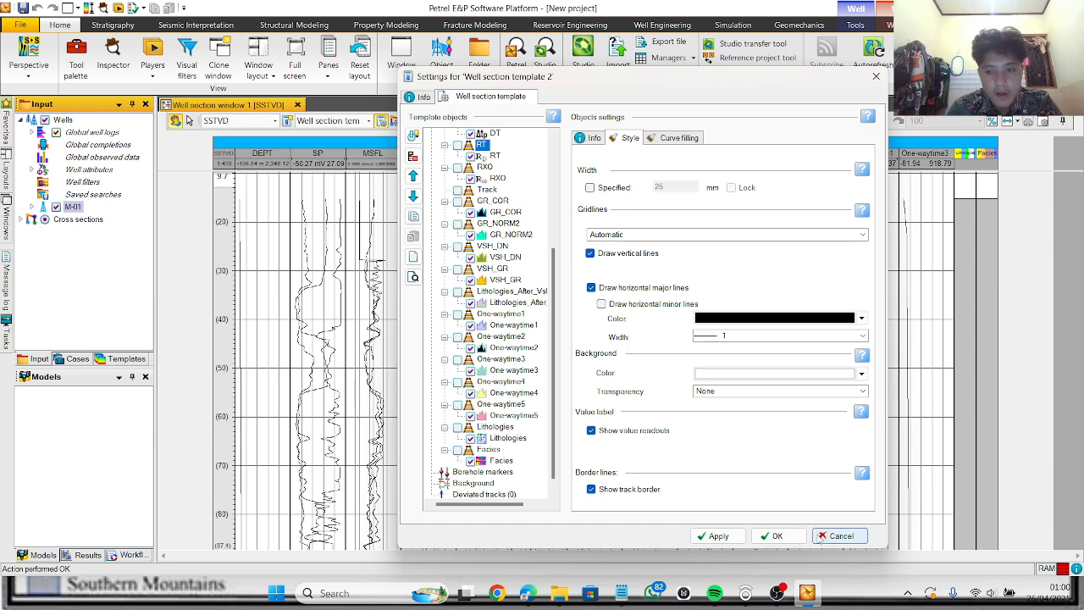
left_click(716, 536)
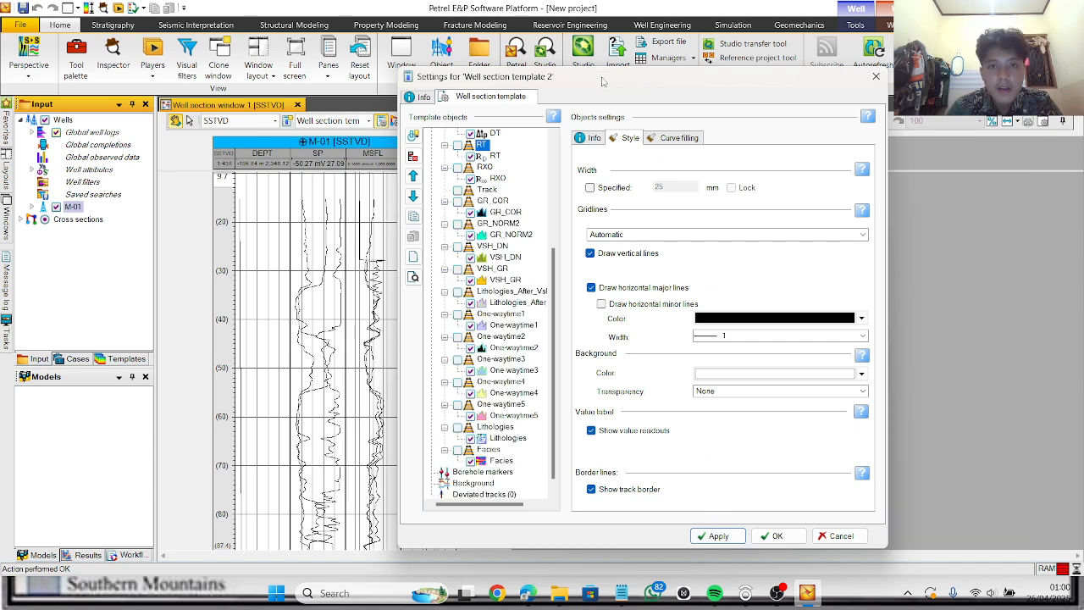
left_click_drag(607, 75, 687, 100)
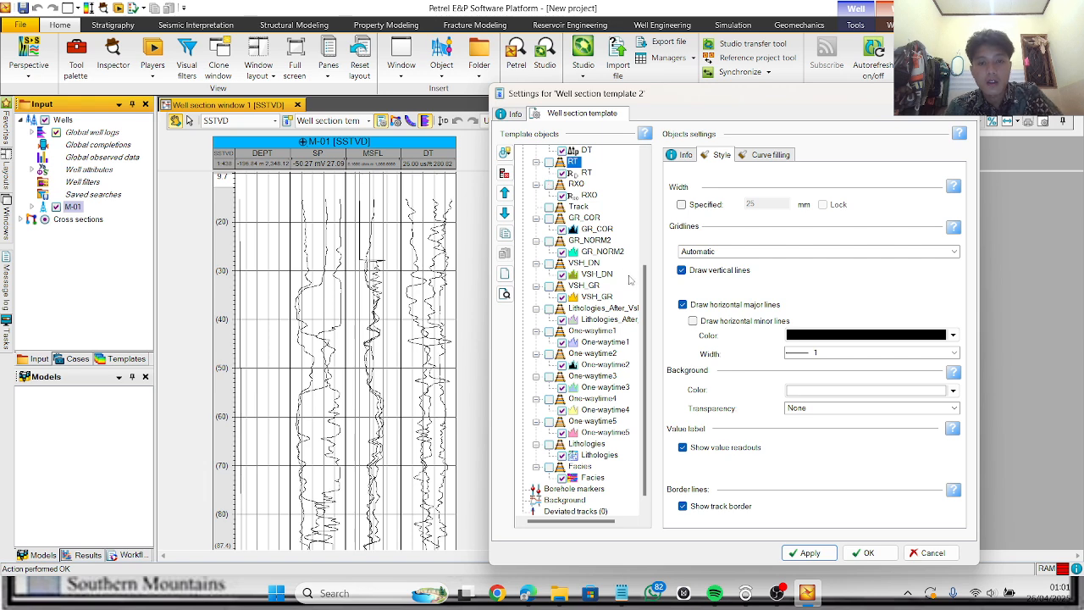
left_click_drag(644, 297, 642, 149)
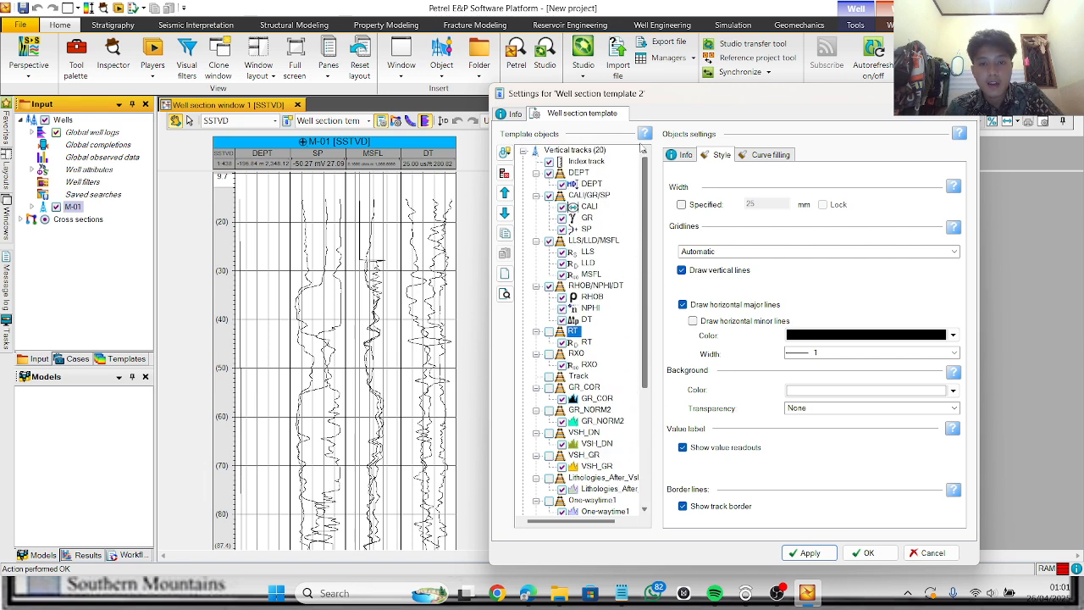
left_click(589, 207)
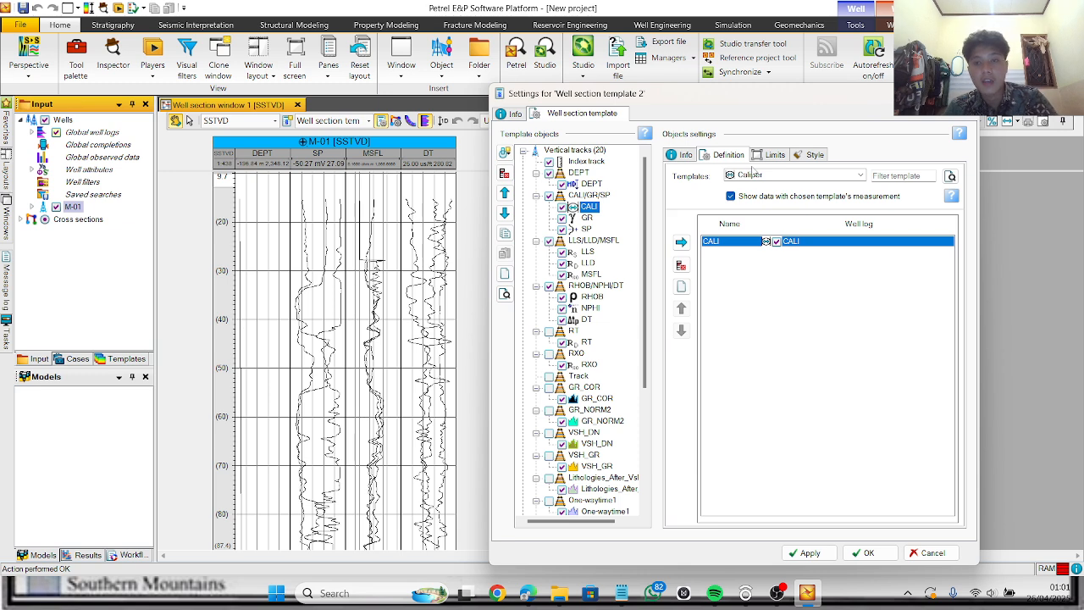
left_click(772, 155)
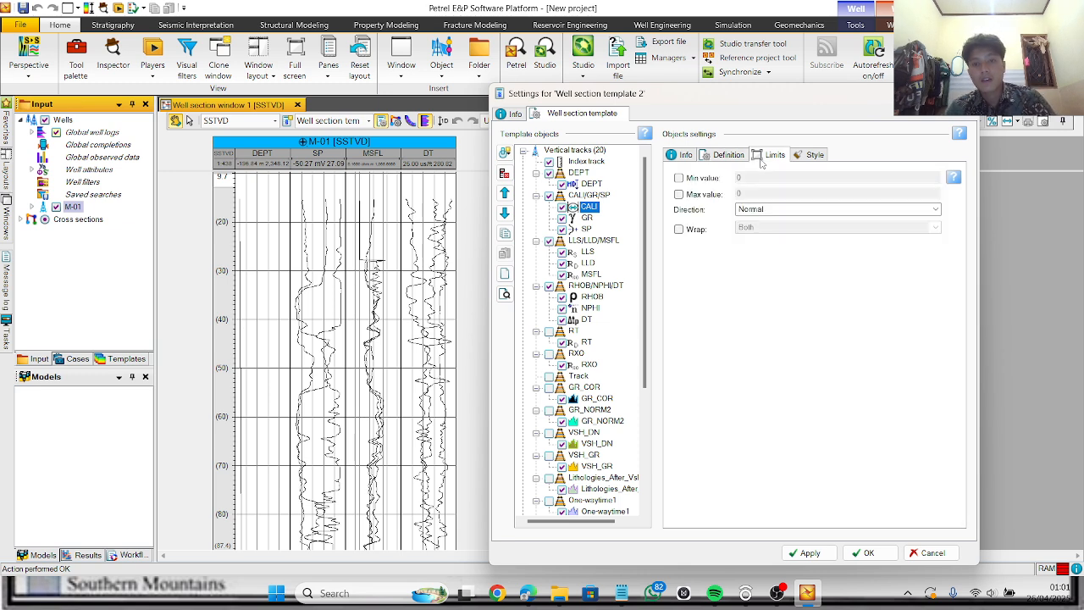
left_click(679, 178)
left_click(741, 177)
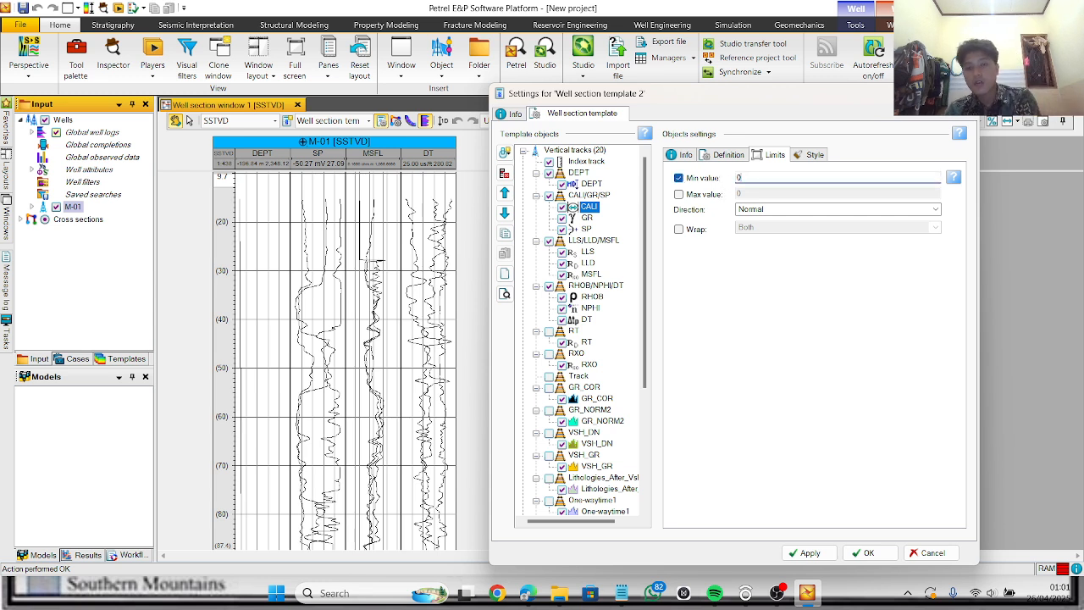
left_click(678, 193)
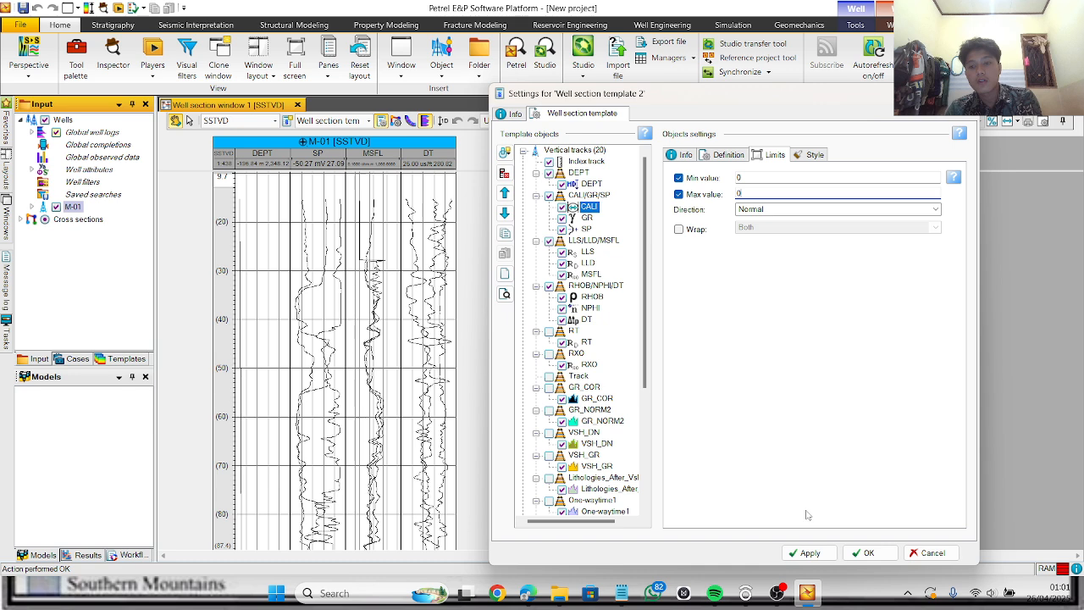
left_click(806, 552)
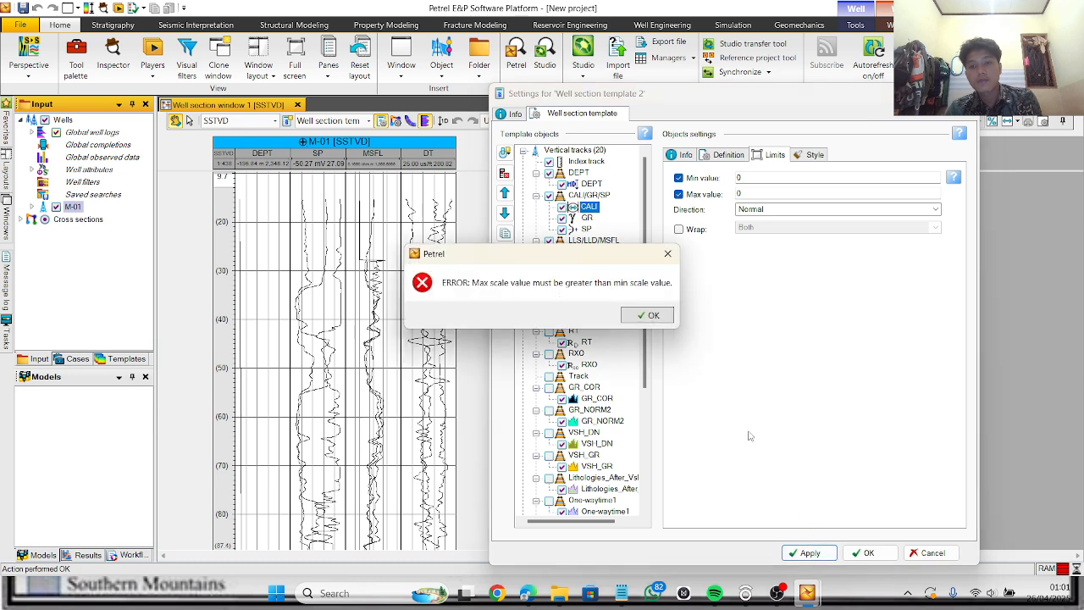
left_click(652, 316)
left_click(678, 178)
left_click(678, 194)
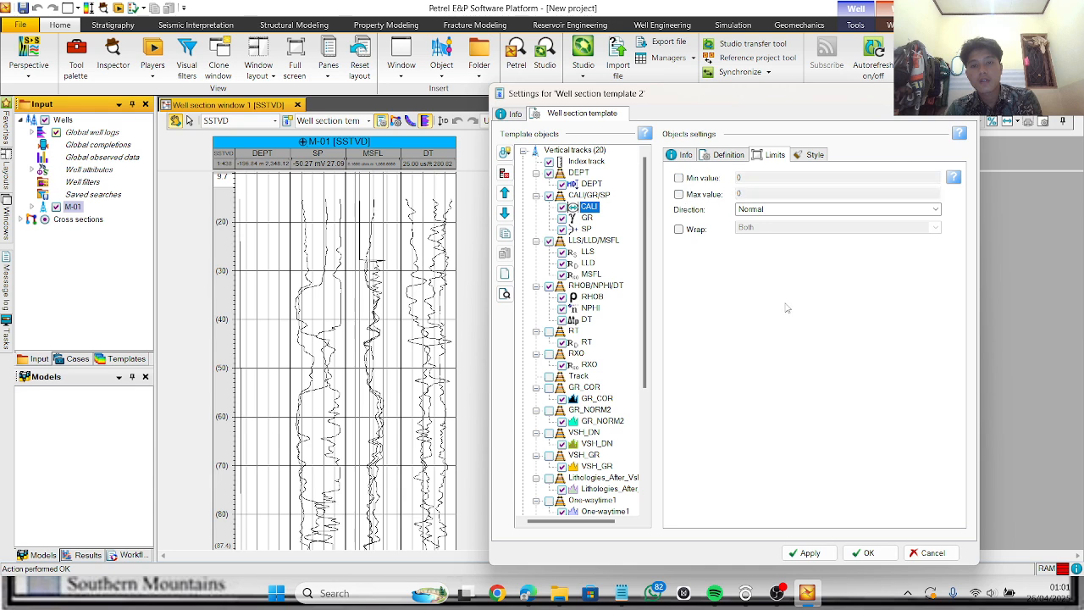
left_click(828, 552)
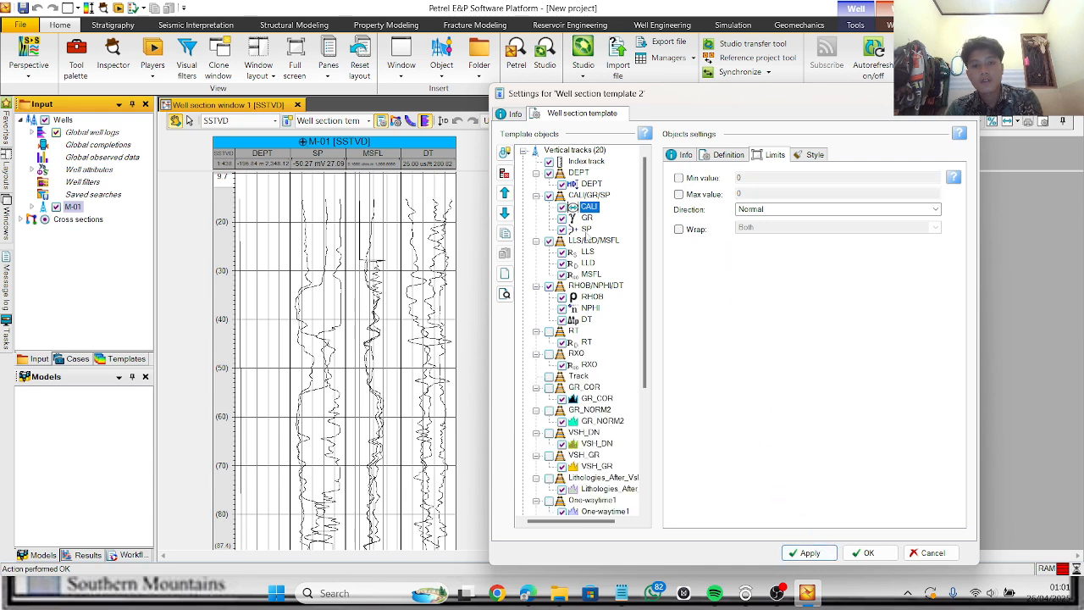
Step: Set the GR log's scale limits to a minimum of 0 and a maximum of 150
left_click(584, 218)
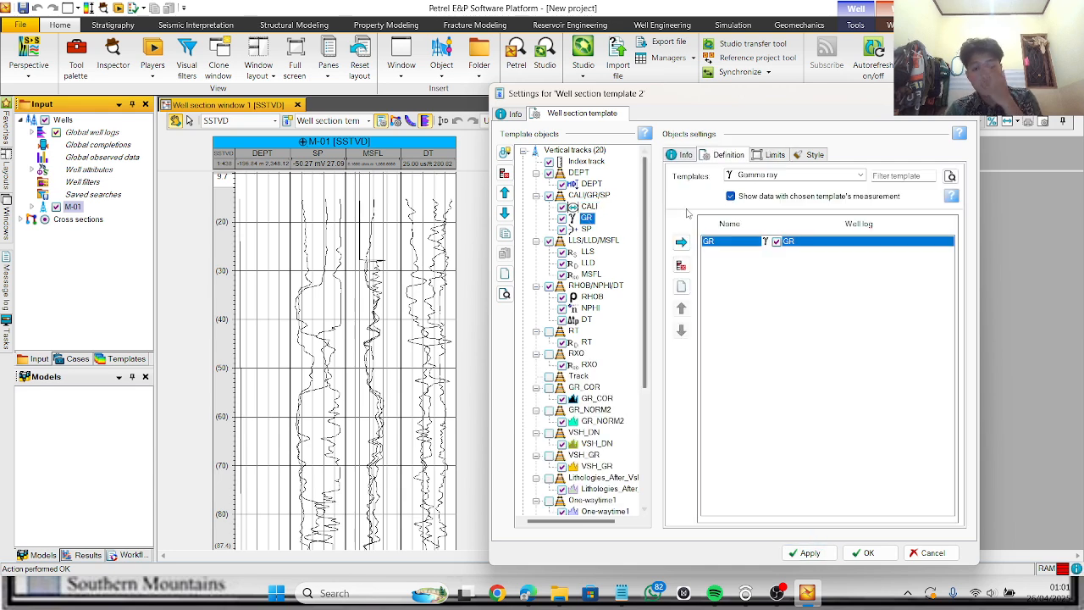
left_click(770, 155)
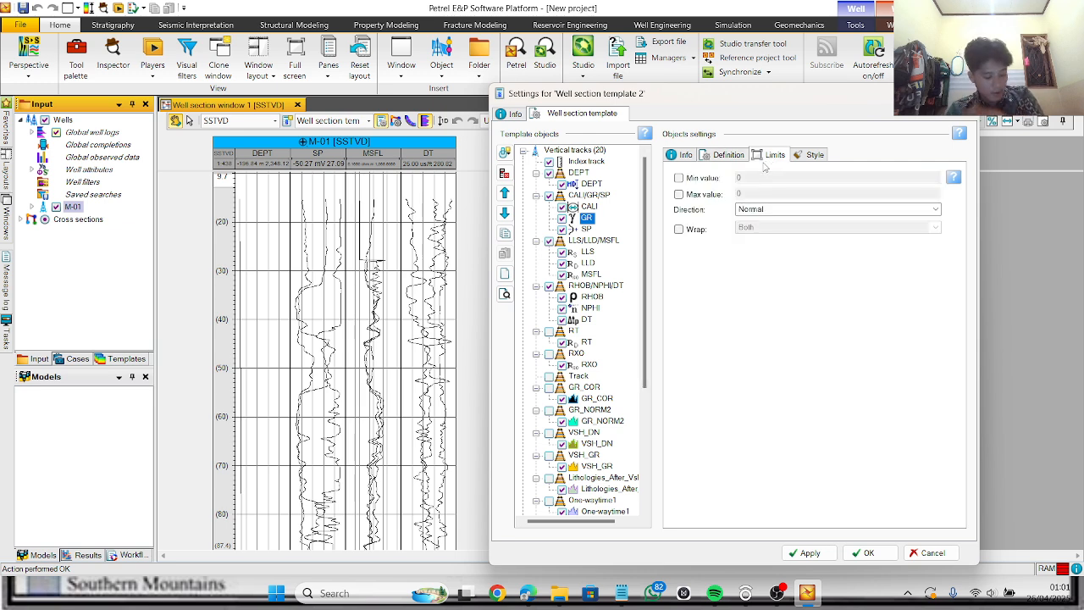
left_click(679, 178)
left_click(698, 195)
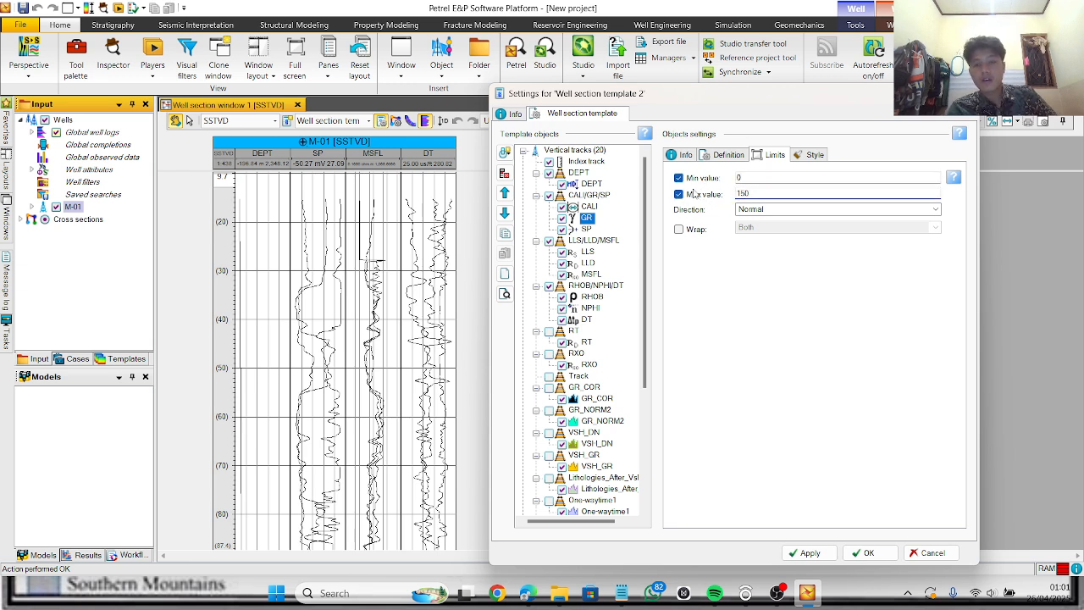
Step: Switch the GR curve's line colour to a selected green and apply the template changes
left_click(808, 155)
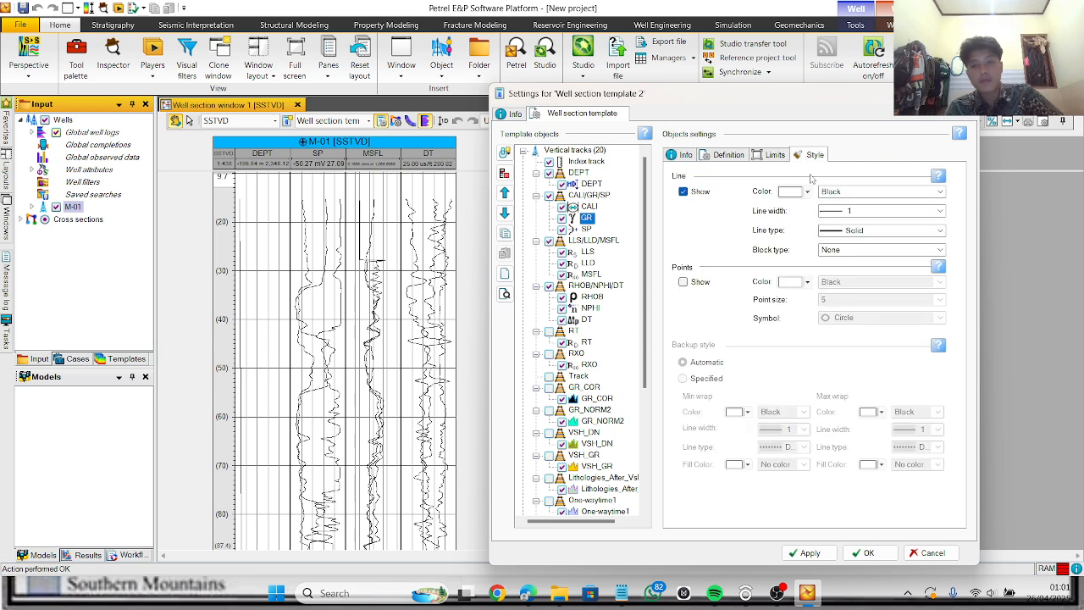
left_click(834, 192)
left_click(847, 215)
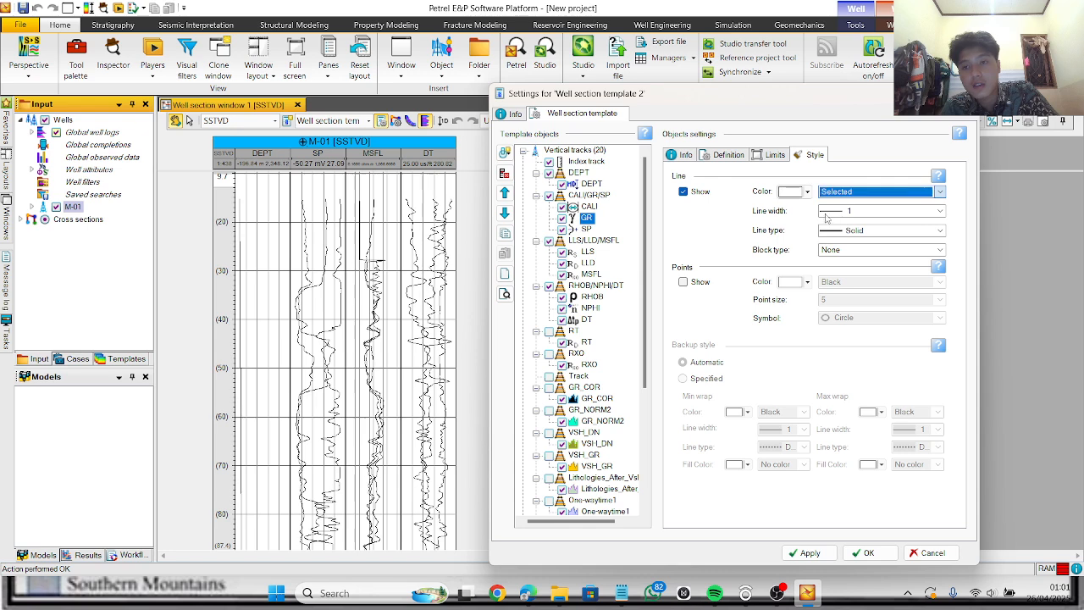
left_click(806, 193)
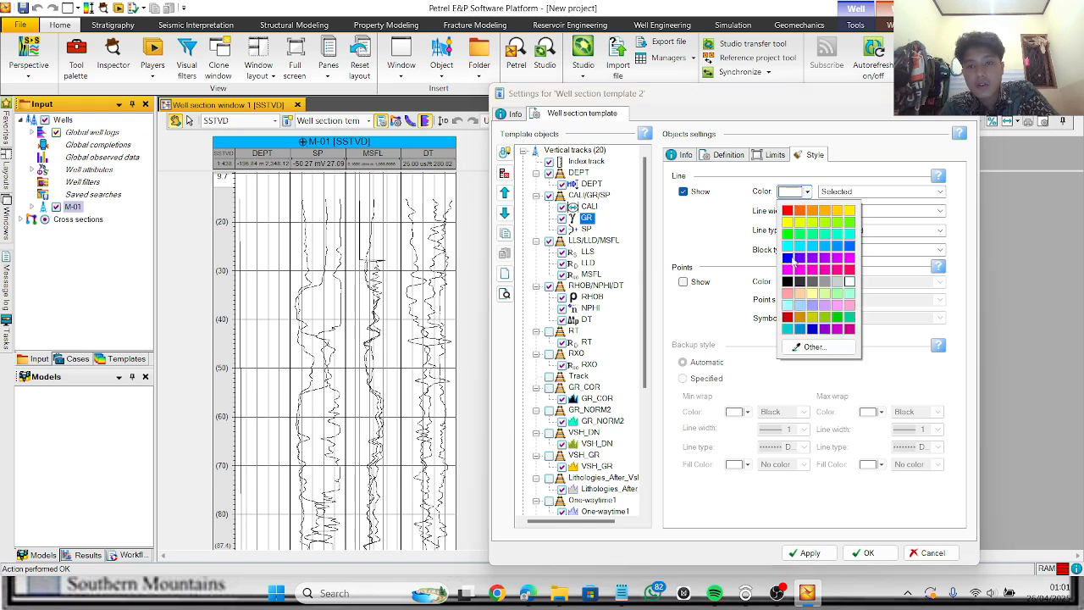
left_click(838, 319)
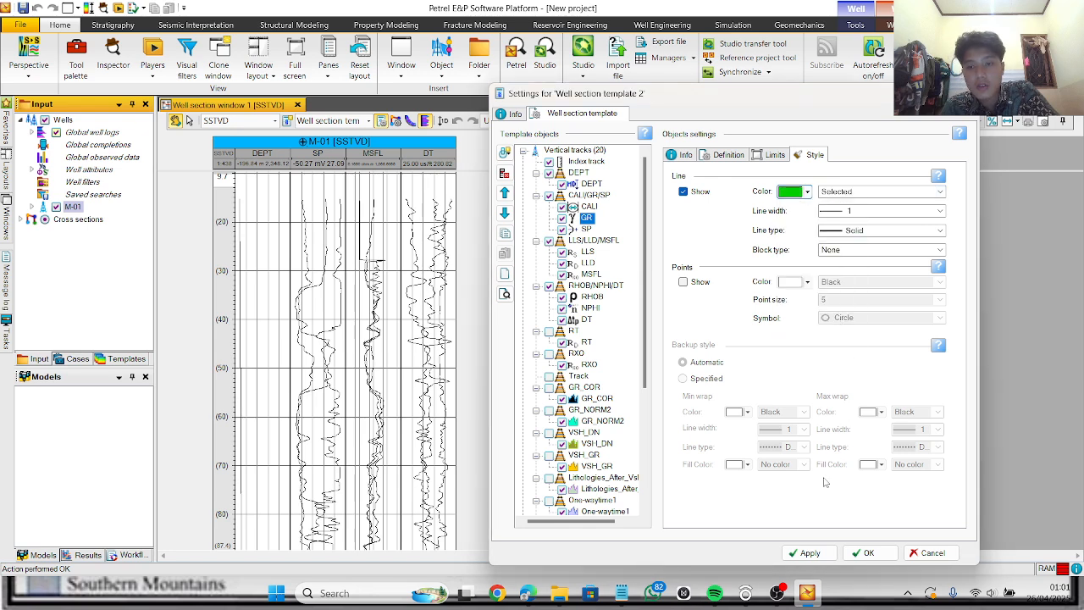
left_click(808, 553)
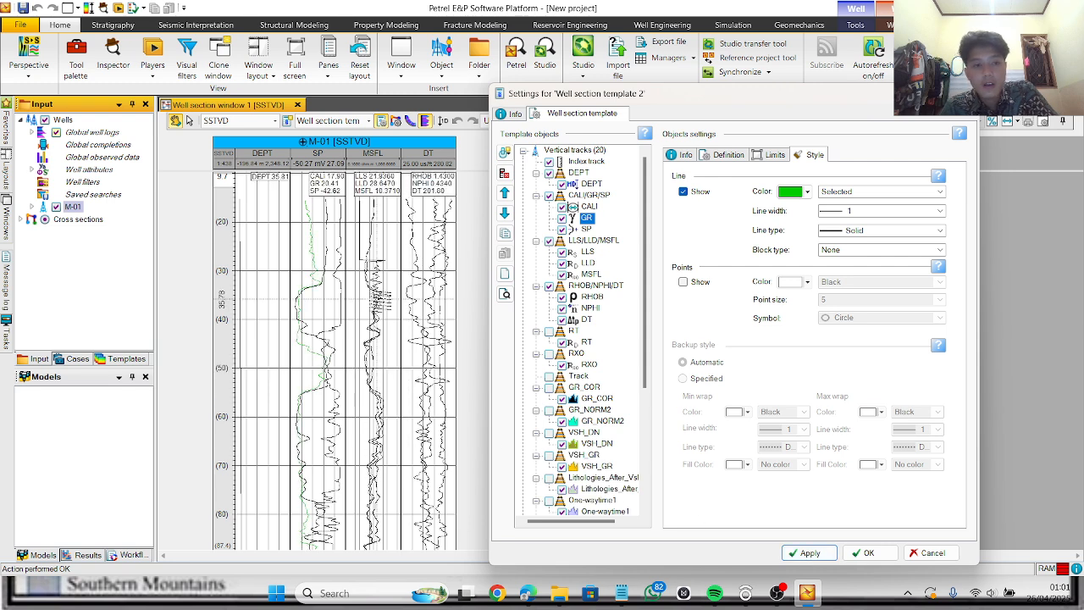
left_click(587, 229)
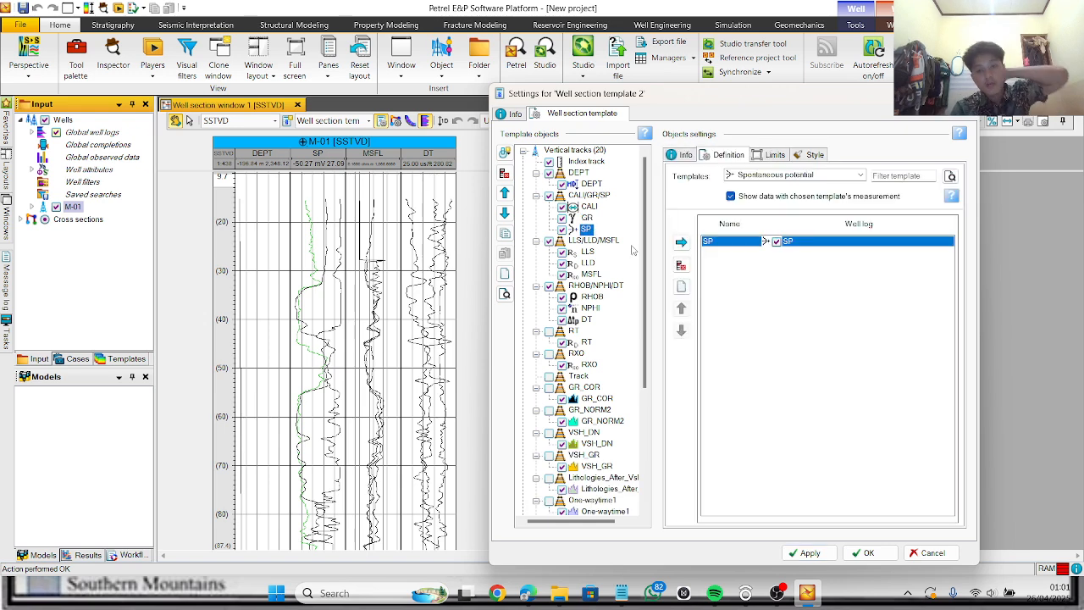
left_click(588, 253)
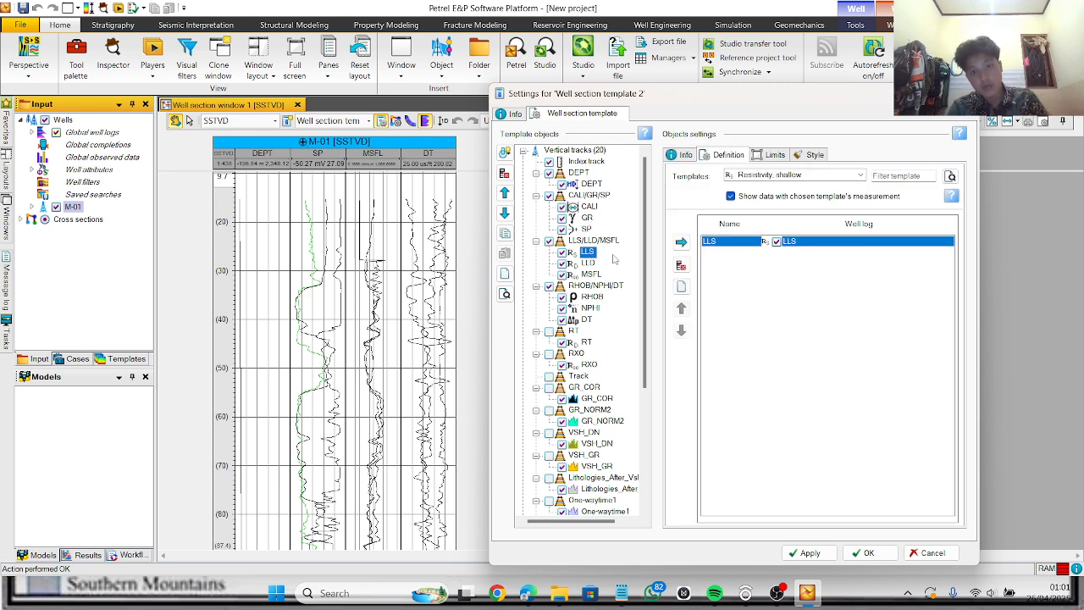
Step: Set the RHOB log's scale limits to a minimum of 1.7 and a maximum of 2.7
left_click(596, 301)
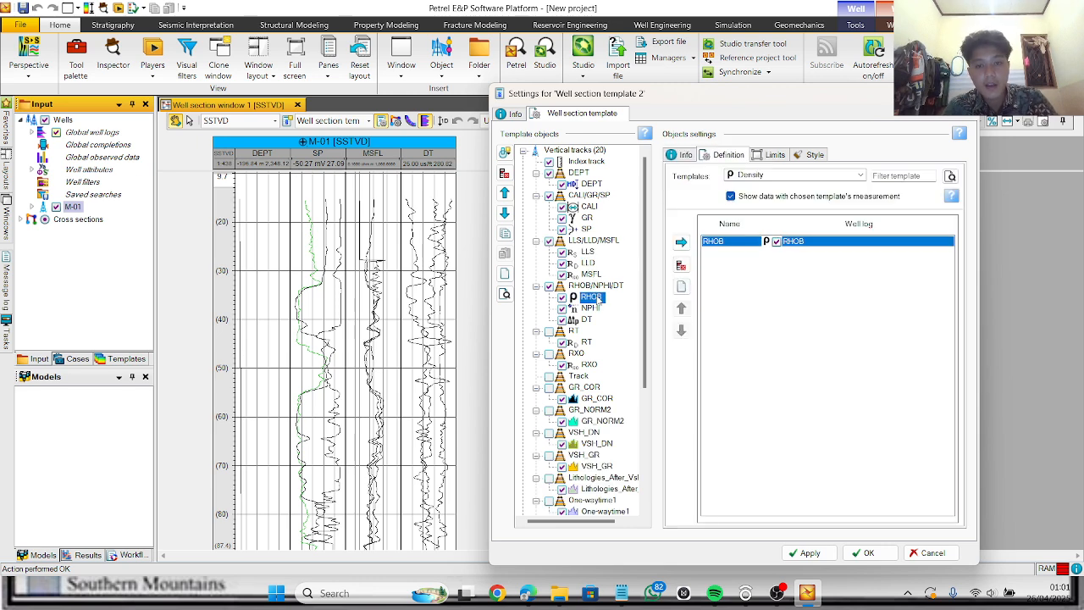
left_click(774, 156)
left_click(680, 179)
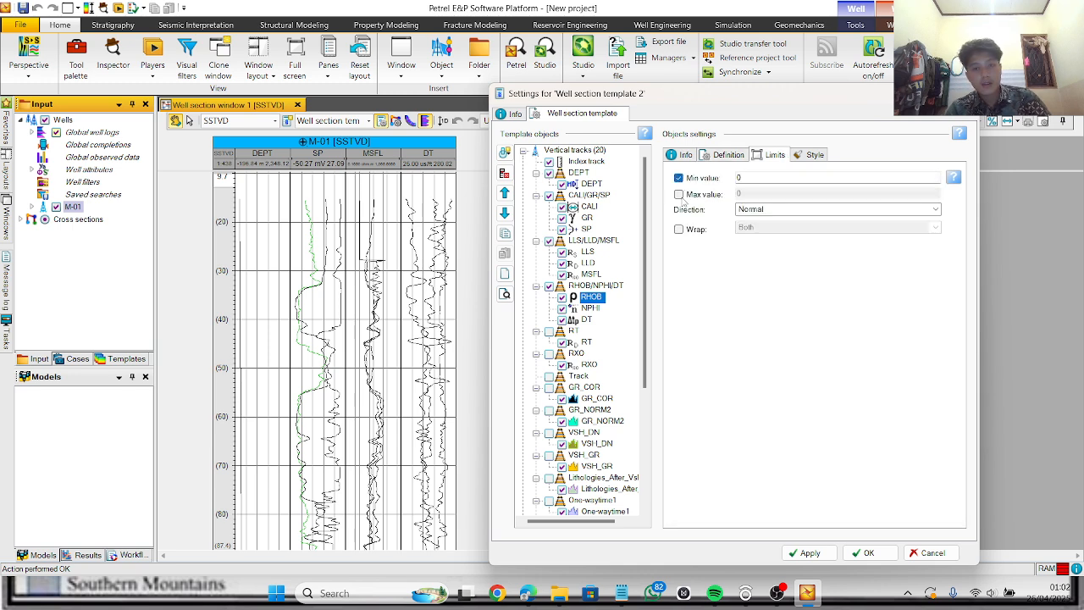
left_click(680, 193)
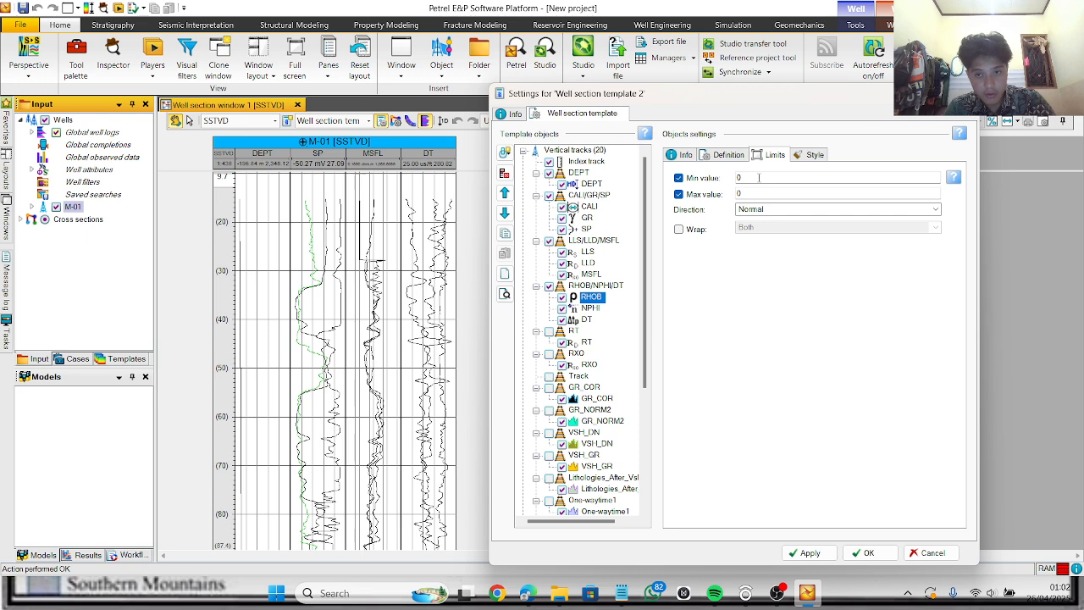
left_click_drag(757, 178, 660, 196)
type("1.")
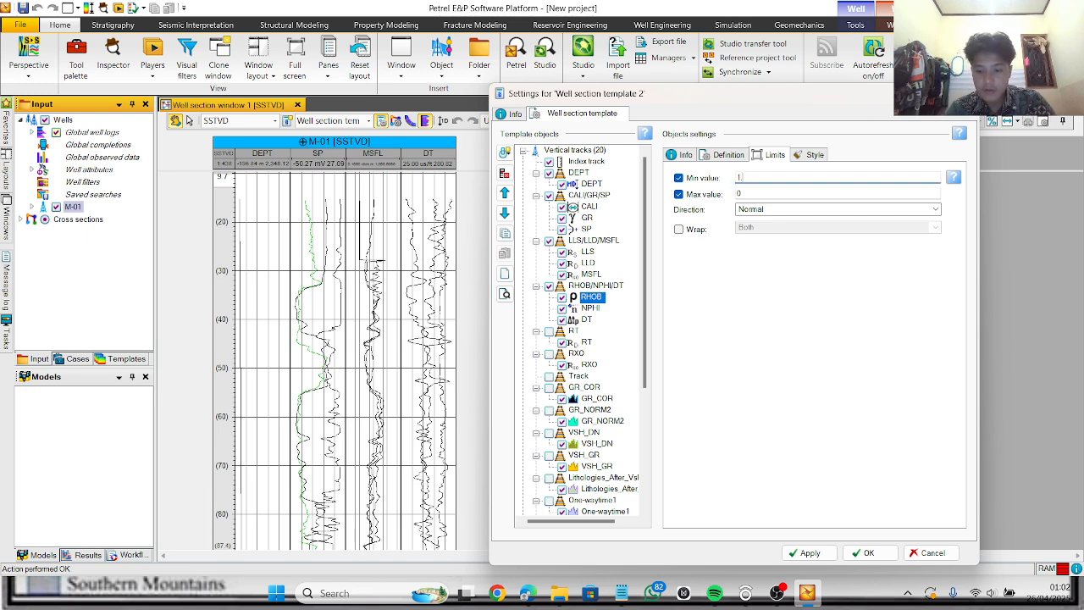
type("7")
key("Tab")
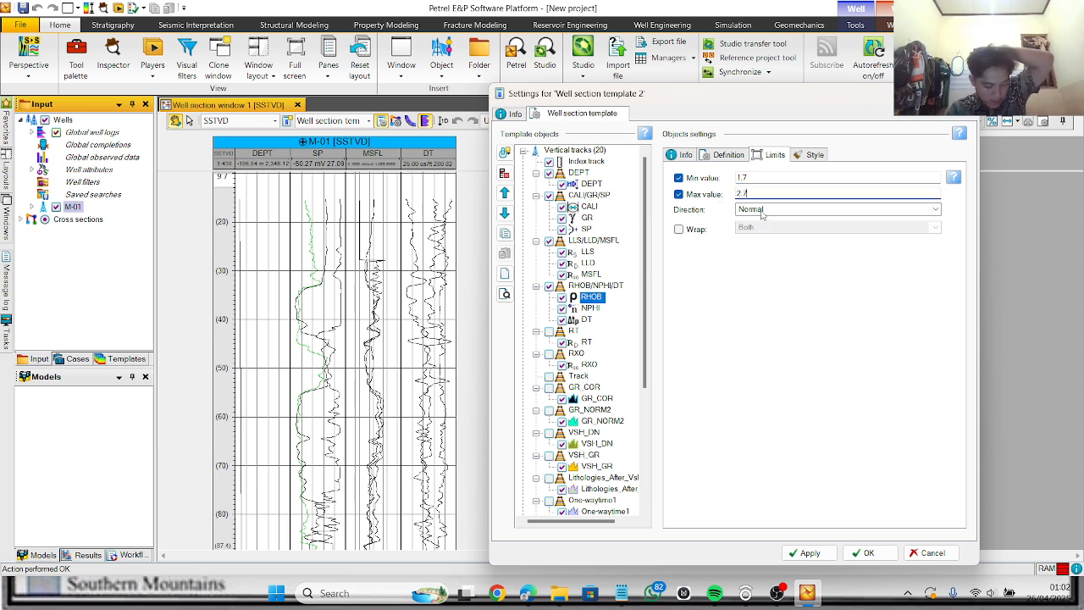
Step: Switch the RHOB curve's line colour to a selected red and apply the template changes
left_click(815, 156)
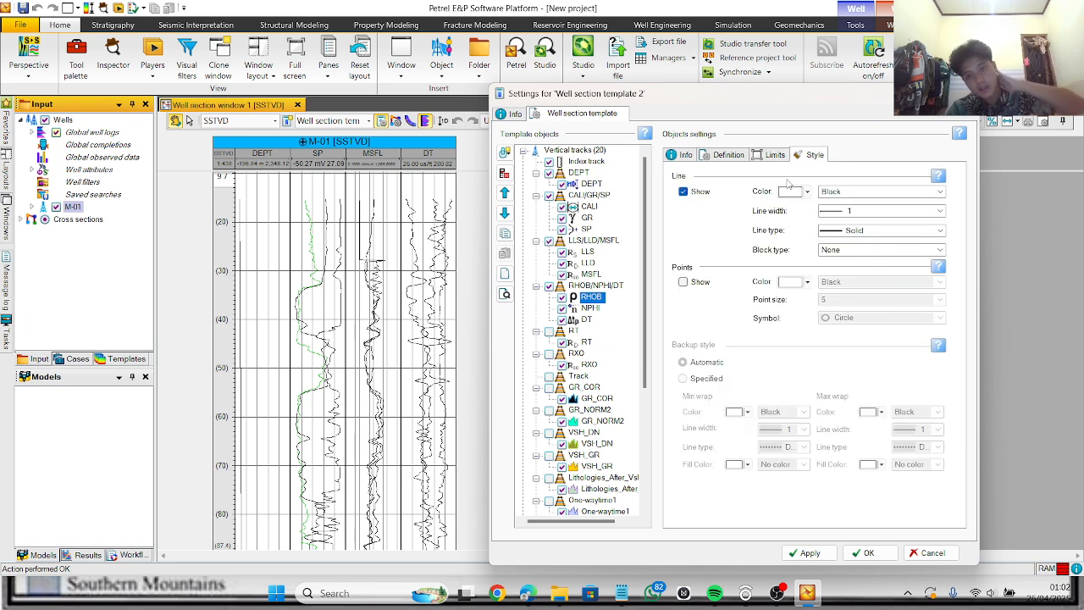
left_click(825, 193)
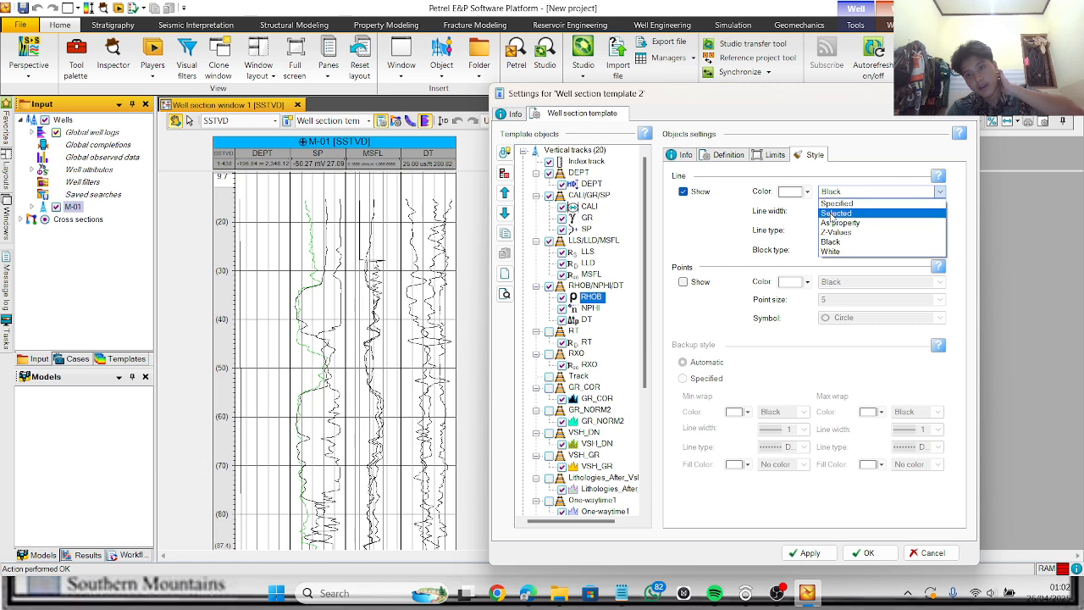
left_click(834, 214)
left_click(795, 191)
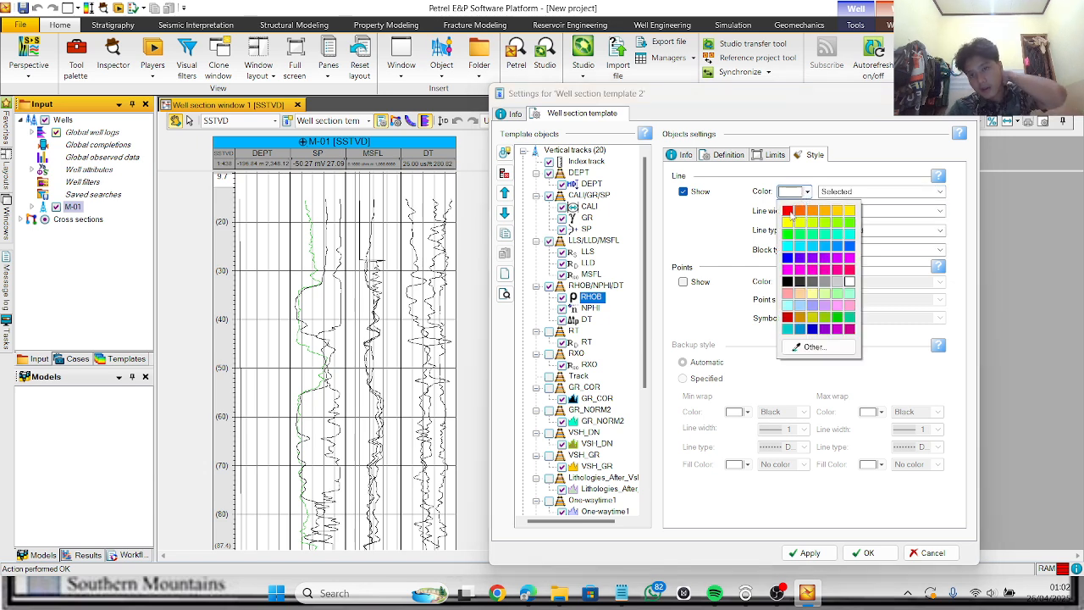
left_click(787, 210)
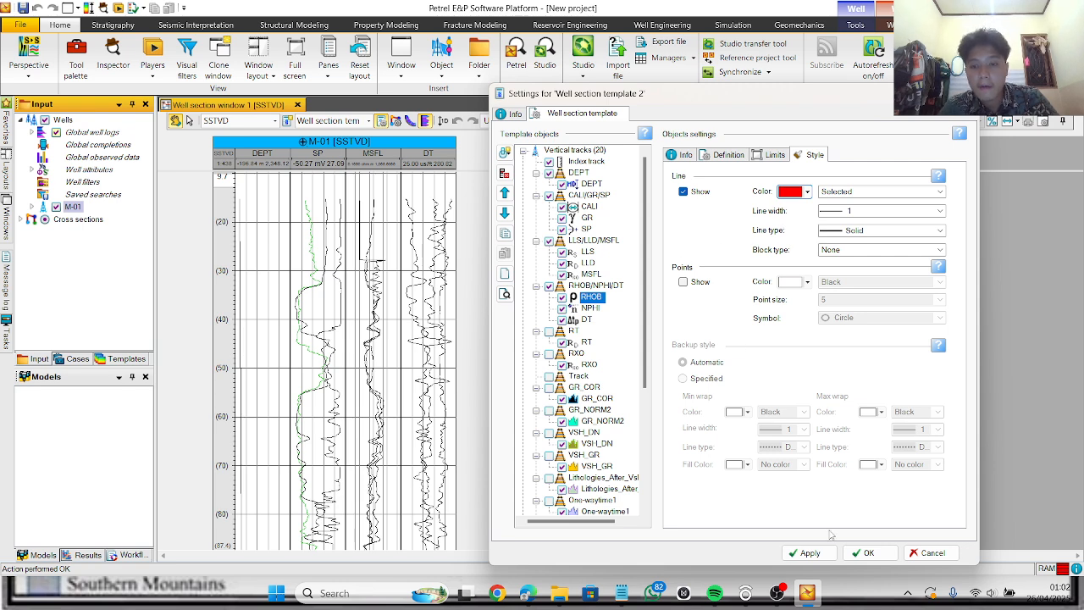
left_click(809, 552)
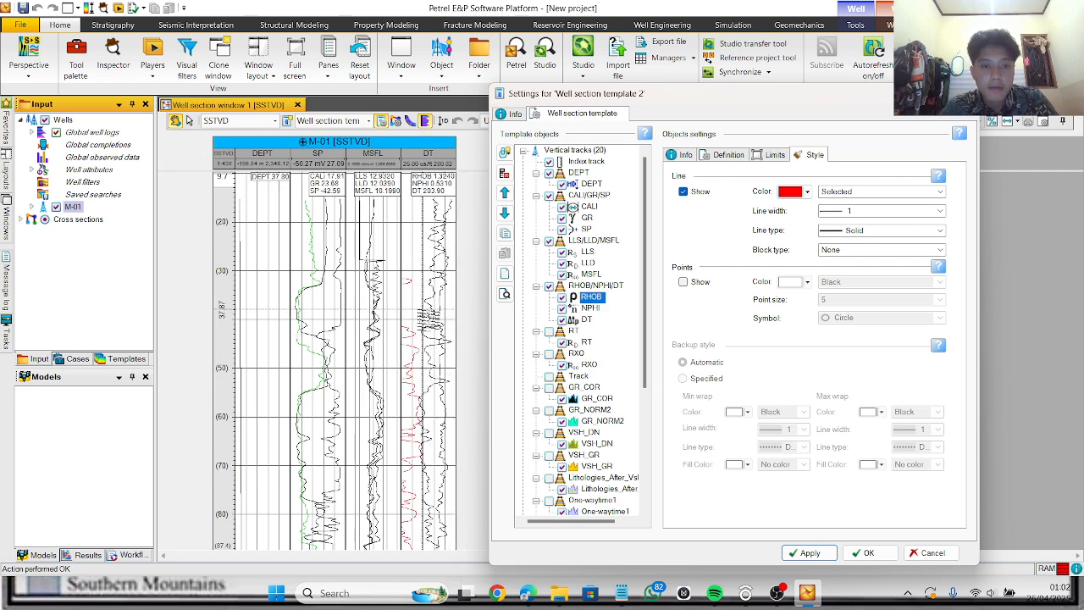
Step: Place NPHI above RHOB in the shared track and set its limits to minimum 0, maximum 0.6, with direction Reverse
left_click(775, 155)
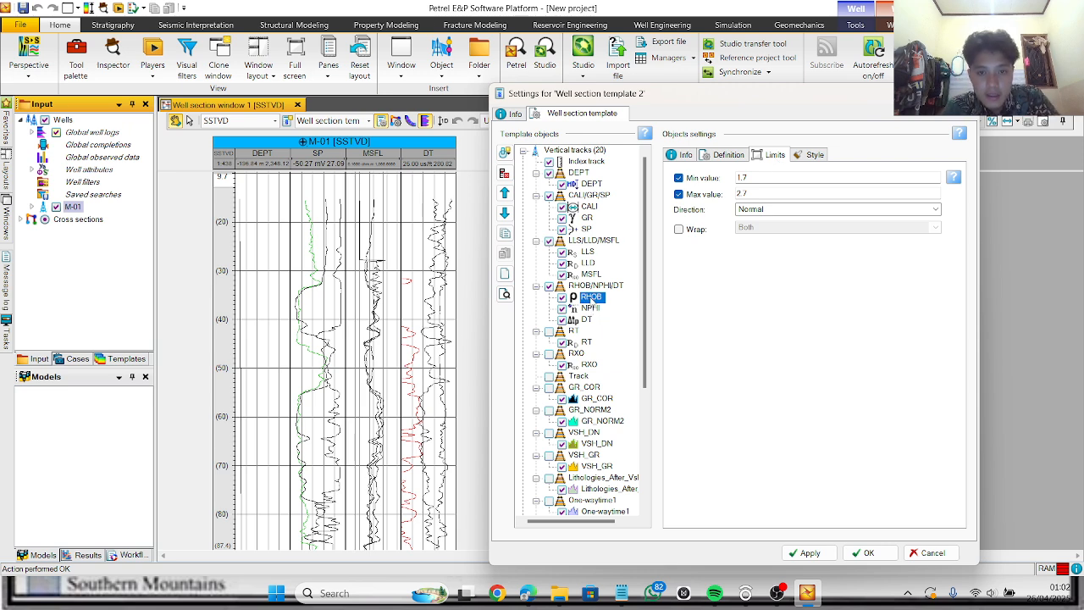
left_click_drag(589, 311, 589, 309)
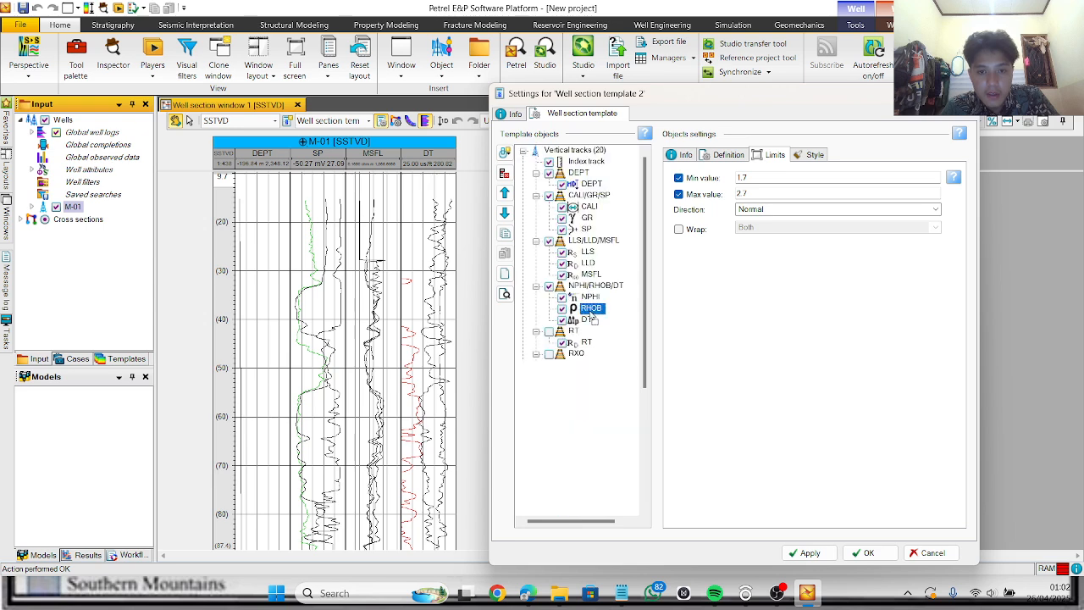
left_click(590, 298)
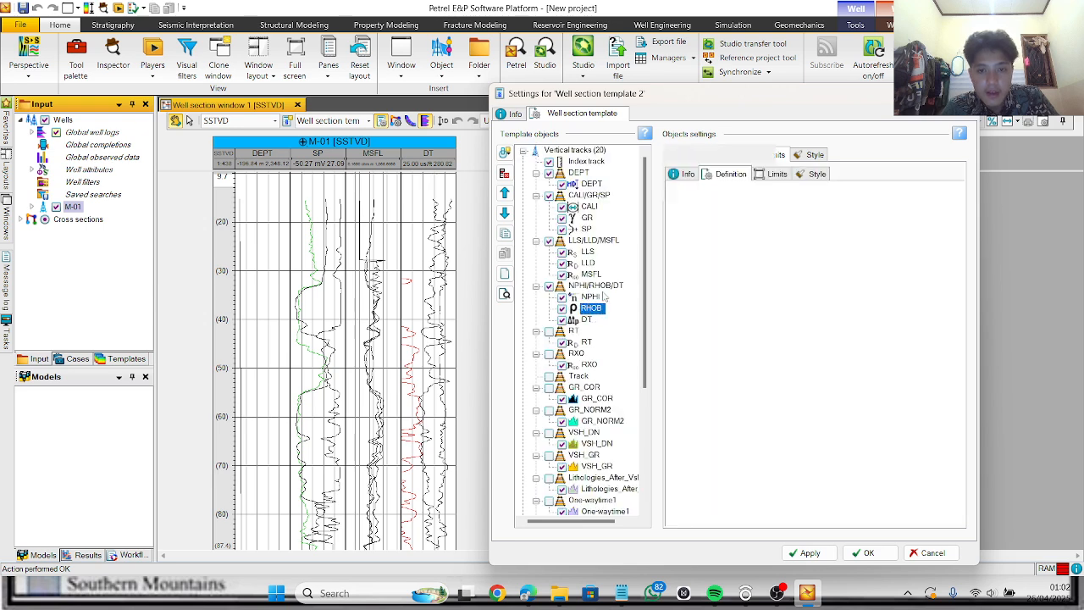
left_click(772, 156)
left_click(684, 179)
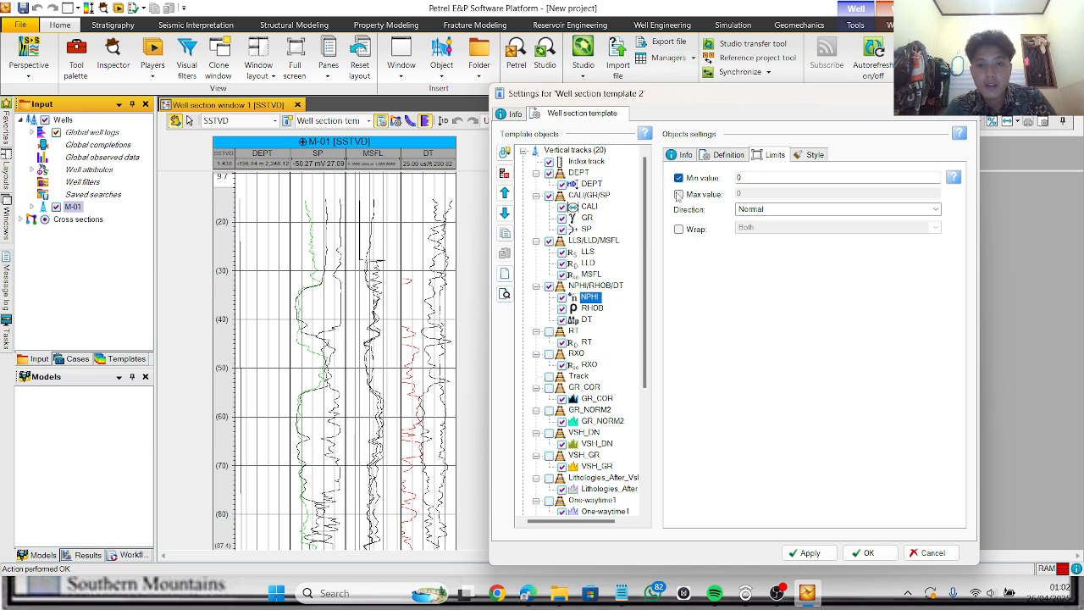
left_click(680, 193)
double_click(753, 194)
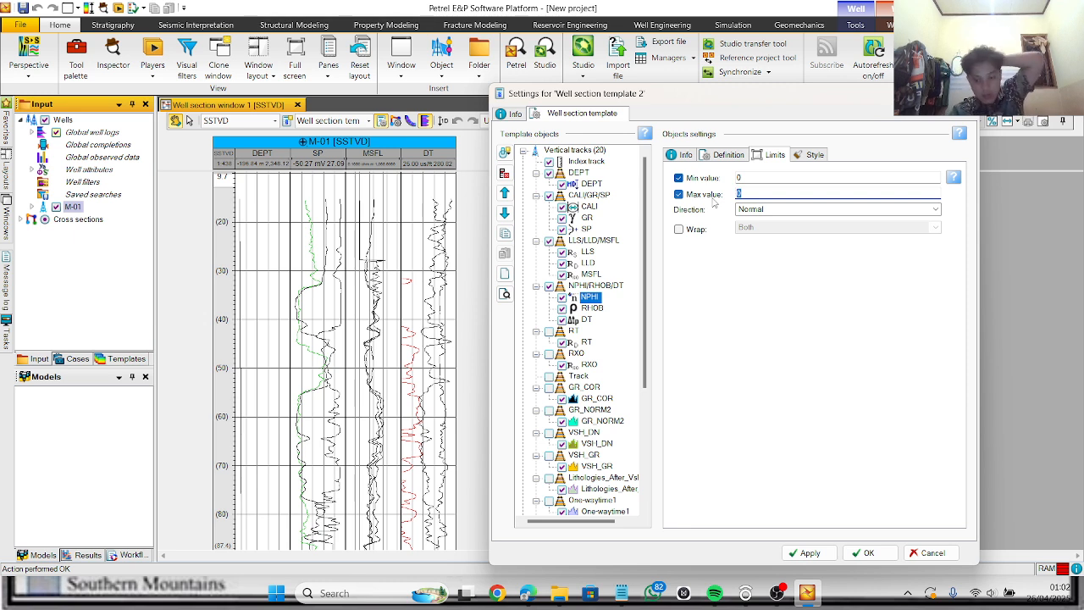
type("0.6")
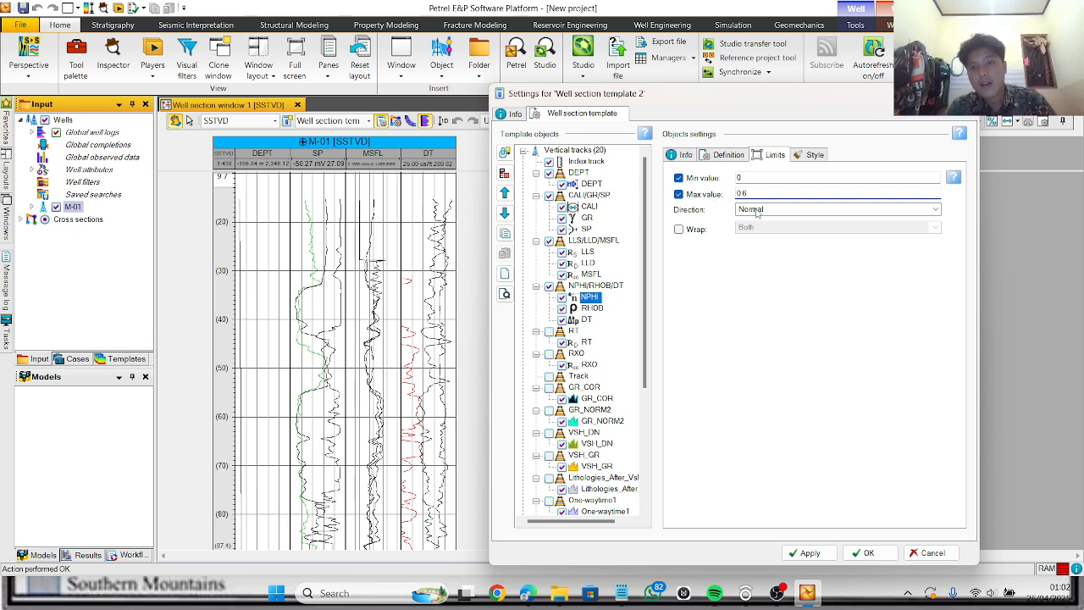
left_click(756, 214)
left_click(757, 234)
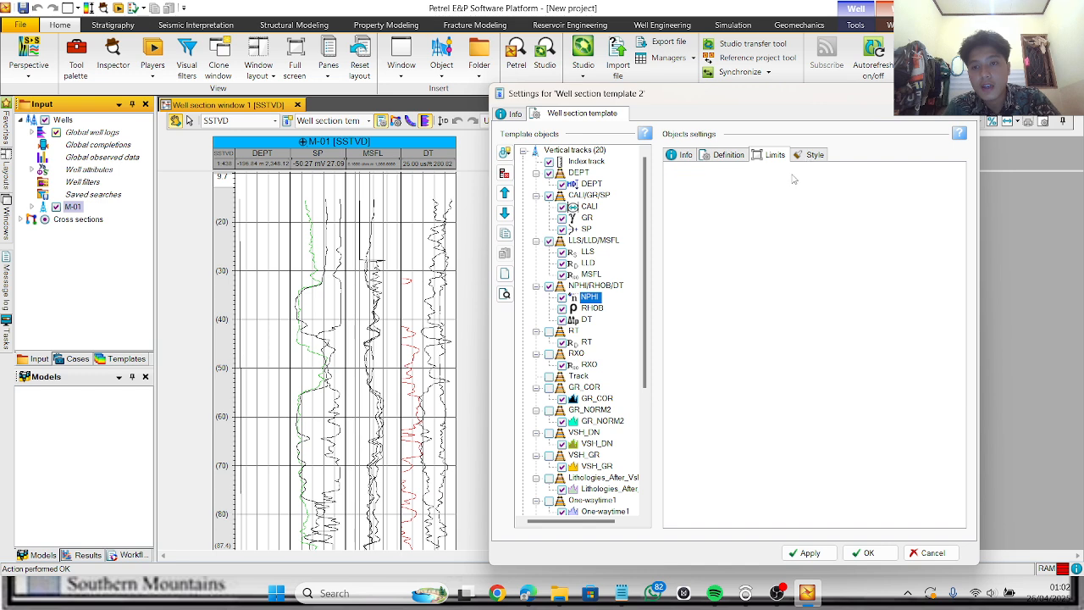
Step: Switch the NPHI curve's line colour to a selected blue, apply it and close the template settings
left_click(811, 155)
left_click(831, 193)
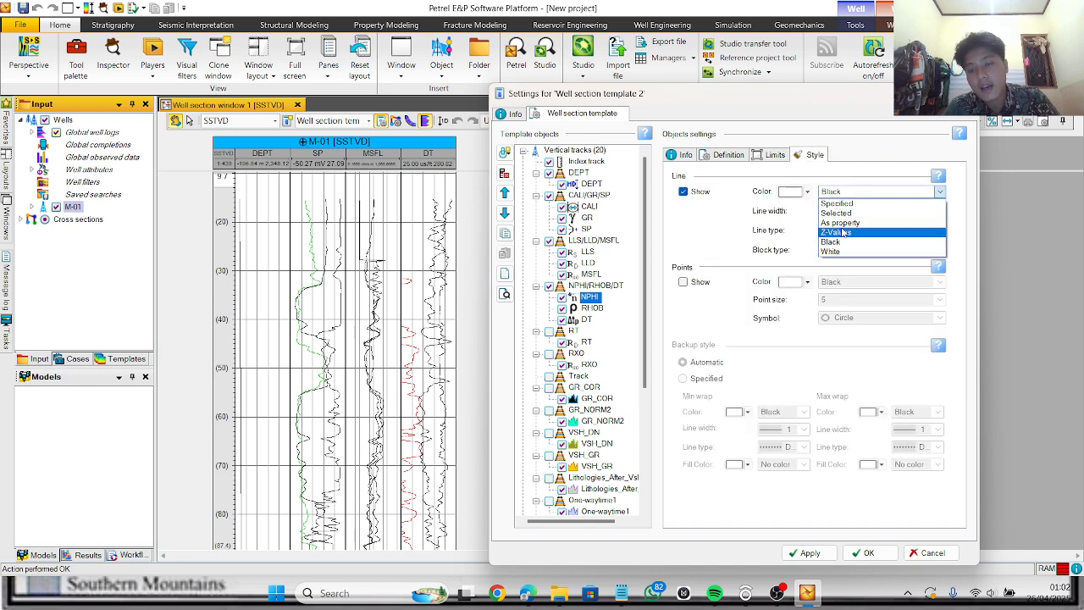
left_click(830, 205)
left_click(770, 155)
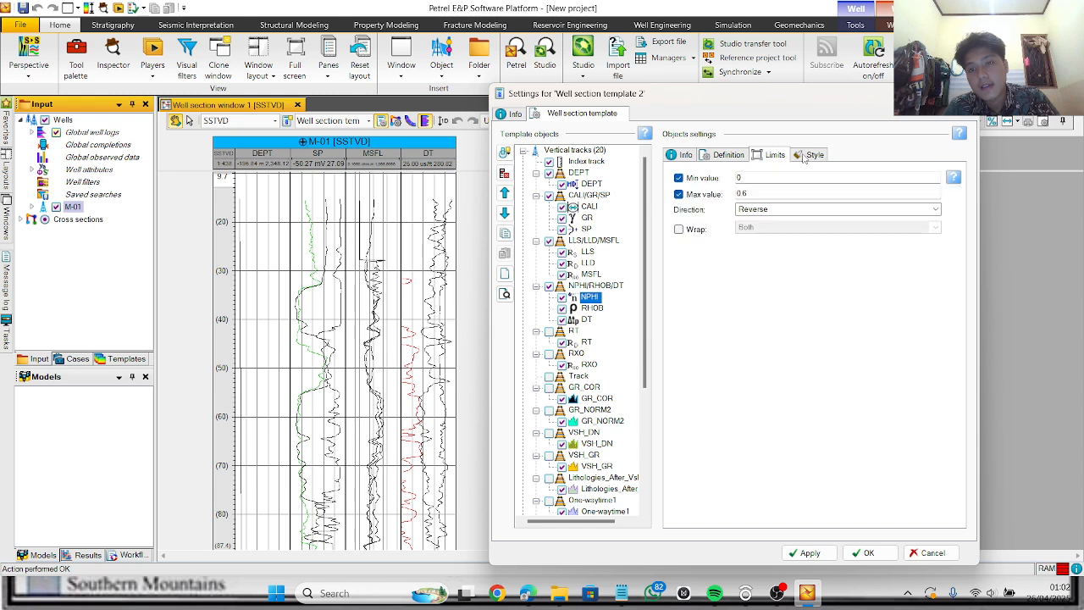
left_click(808, 155)
left_click(804, 192)
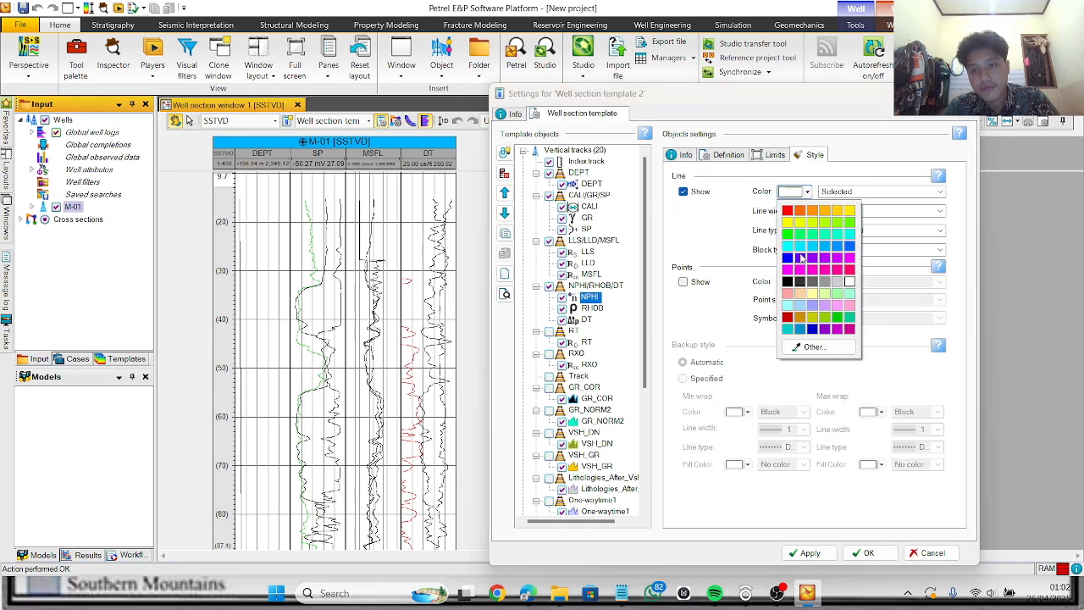
left_click(801, 258)
left_click(806, 552)
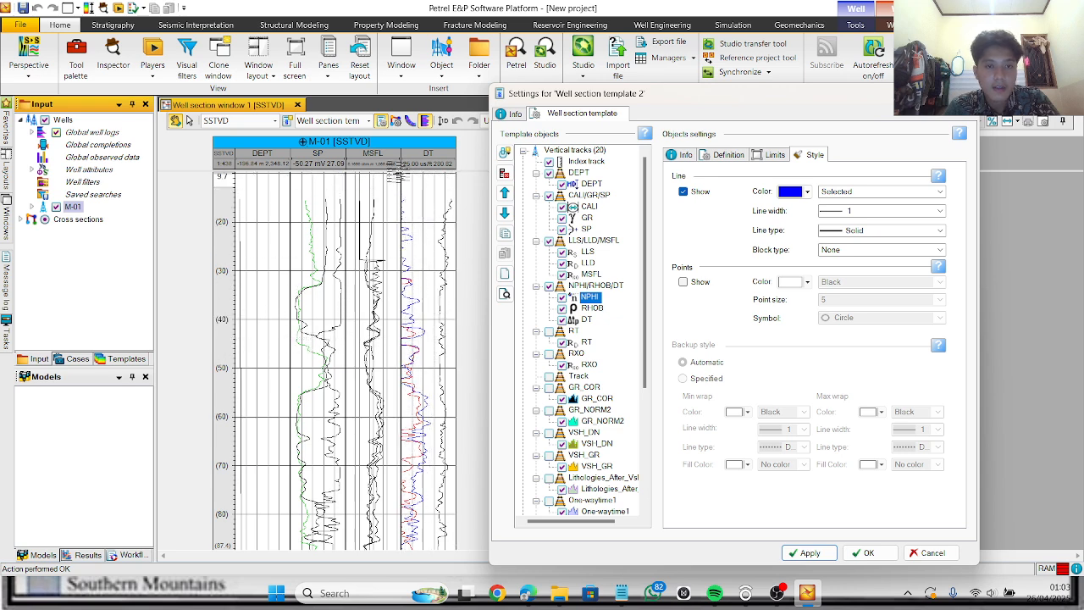
left_click(769, 155)
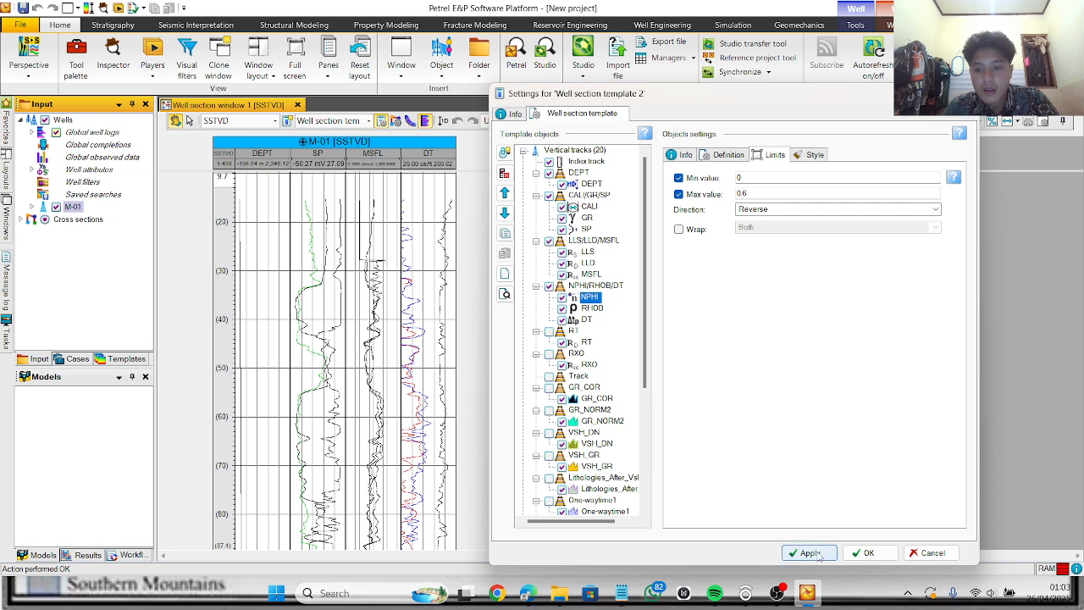
left_click(867, 552)
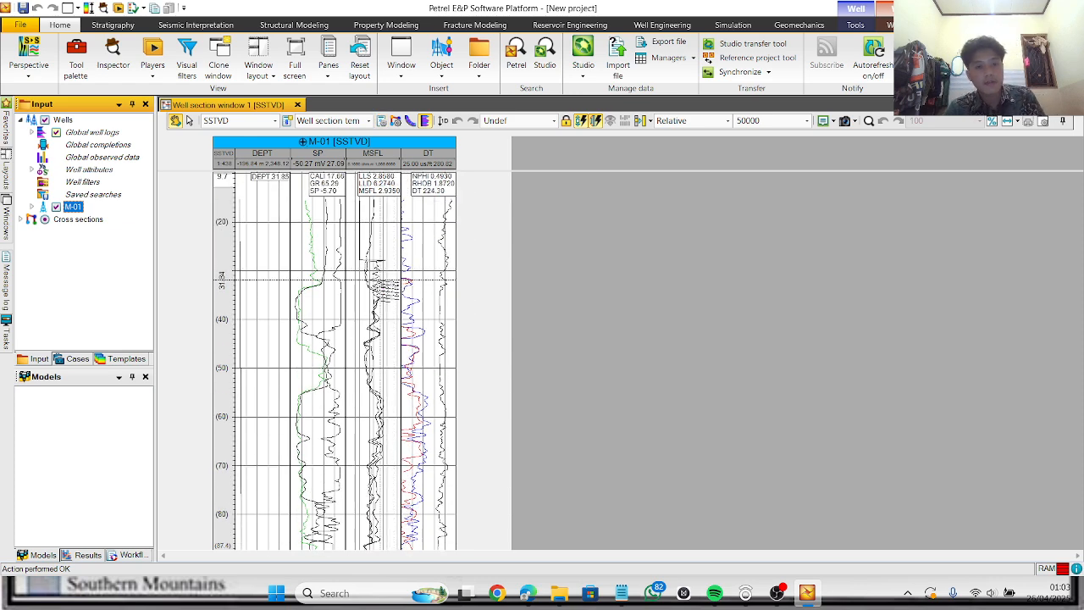
Step: Stretch the M-01 log tracks to fit the width of the well section window
scroll(440, 280, "down", 1)
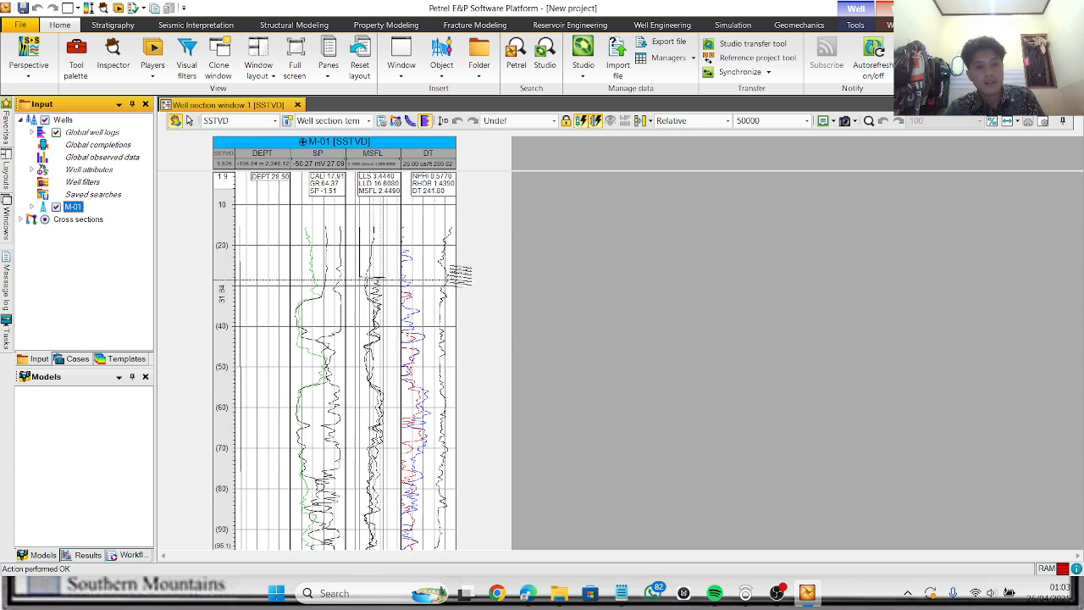
left_click(1006, 121)
scroll(821, 373, "down", 3)
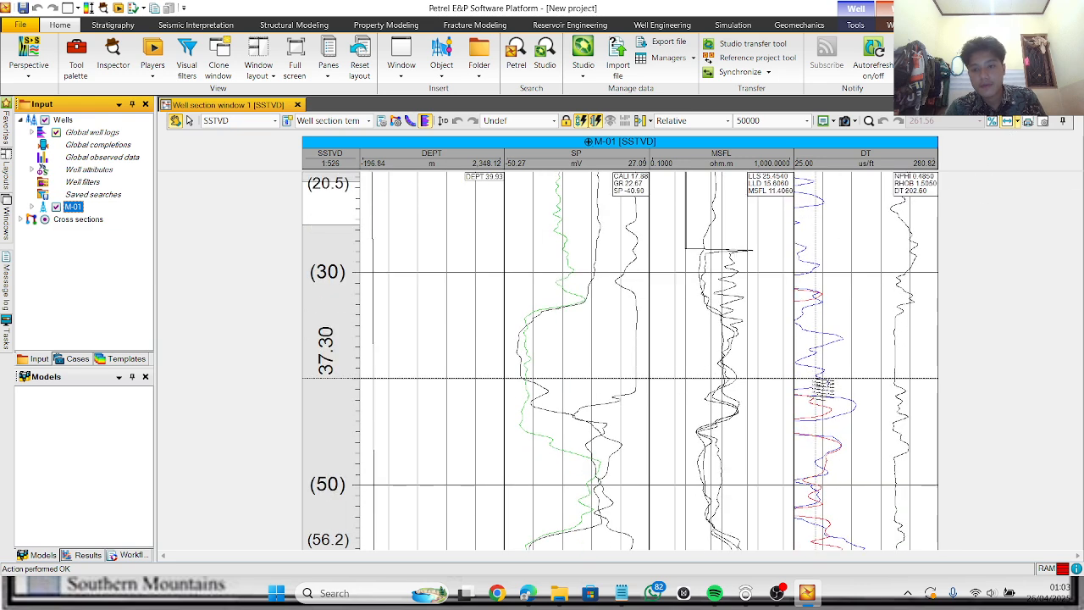
Step: Examine how the RHOB and NPHI curves cross over along the depth of well M-01
scroll(823, 386, "down", 1)
scroll(818, 382, "up", 1)
scroll(817, 380, "down", 1)
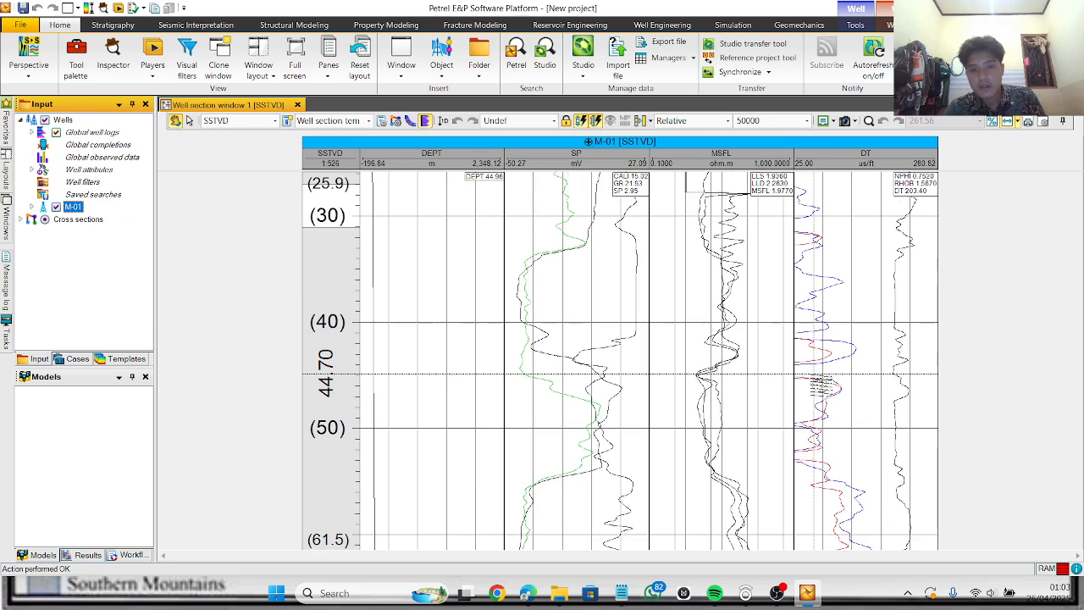
scroll(818, 378, "down", 4)
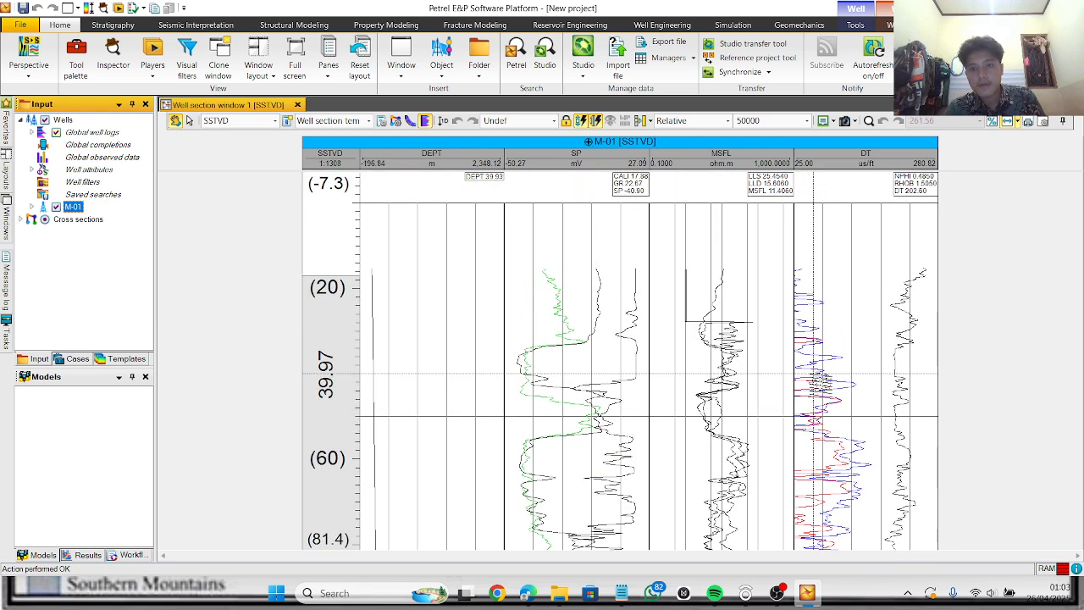
scroll(817, 379, "up", 2)
scroll(817, 378, "down", 1)
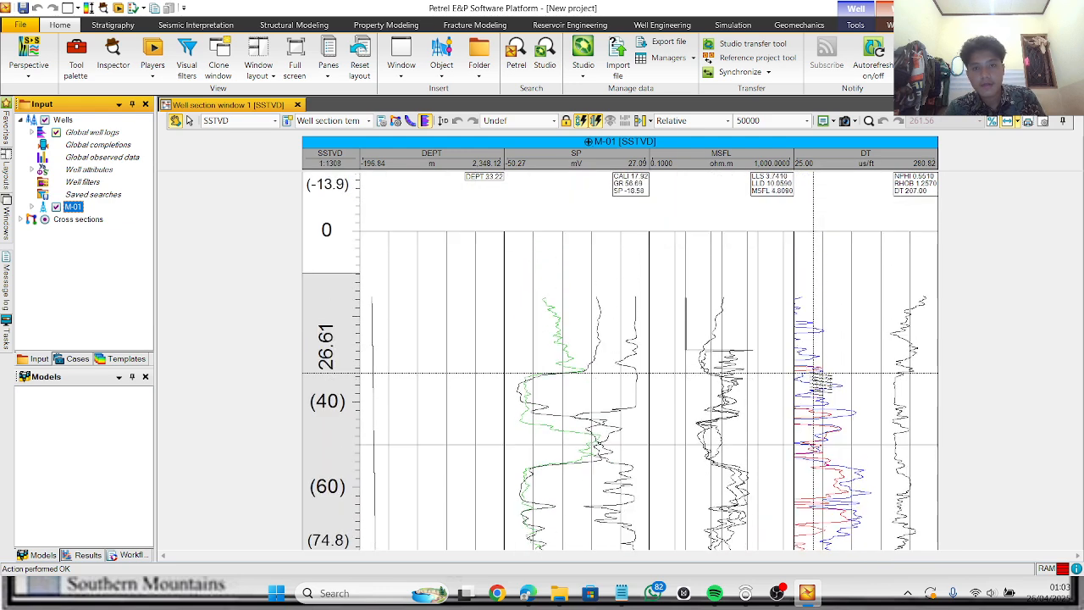
scroll(817, 373, "down", 4)
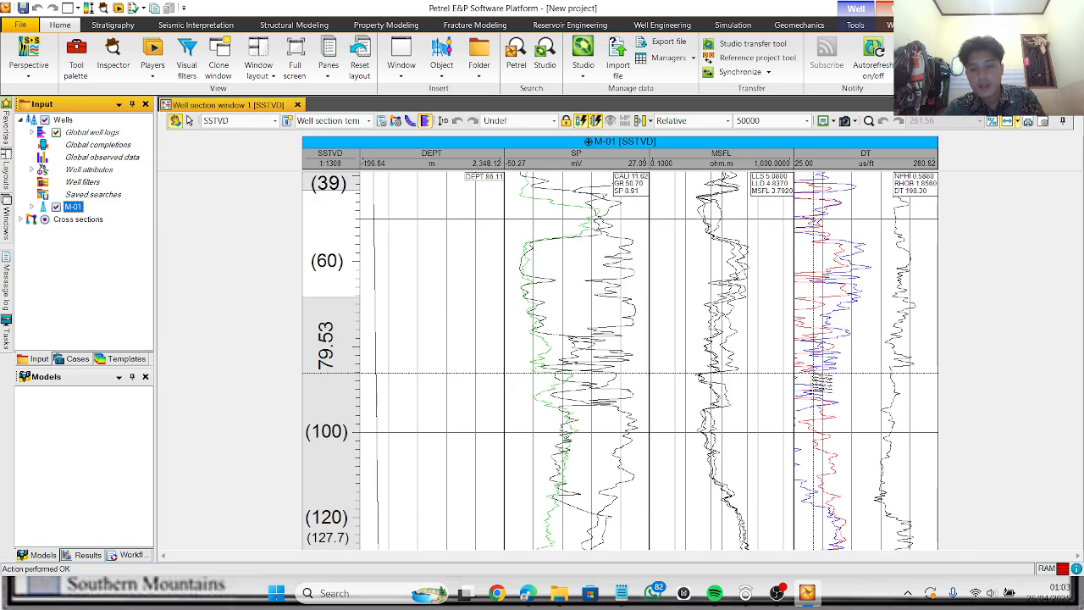
scroll(818, 378, "up", 2)
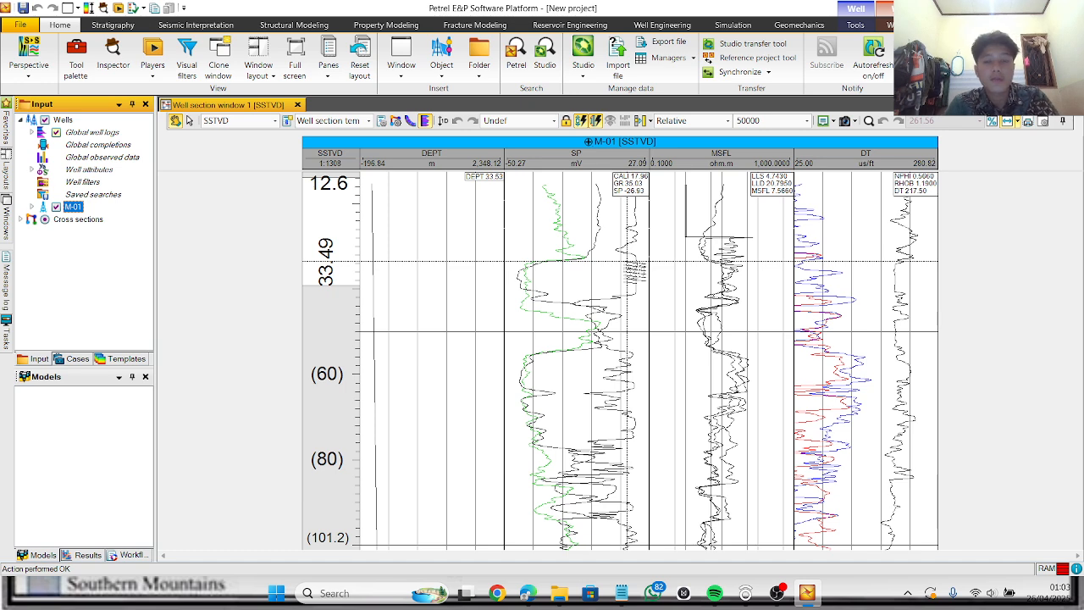
Step: Add a new color fill to the NPHI/RHOB/DT track's curve filling in the well section template
left_click(383, 121)
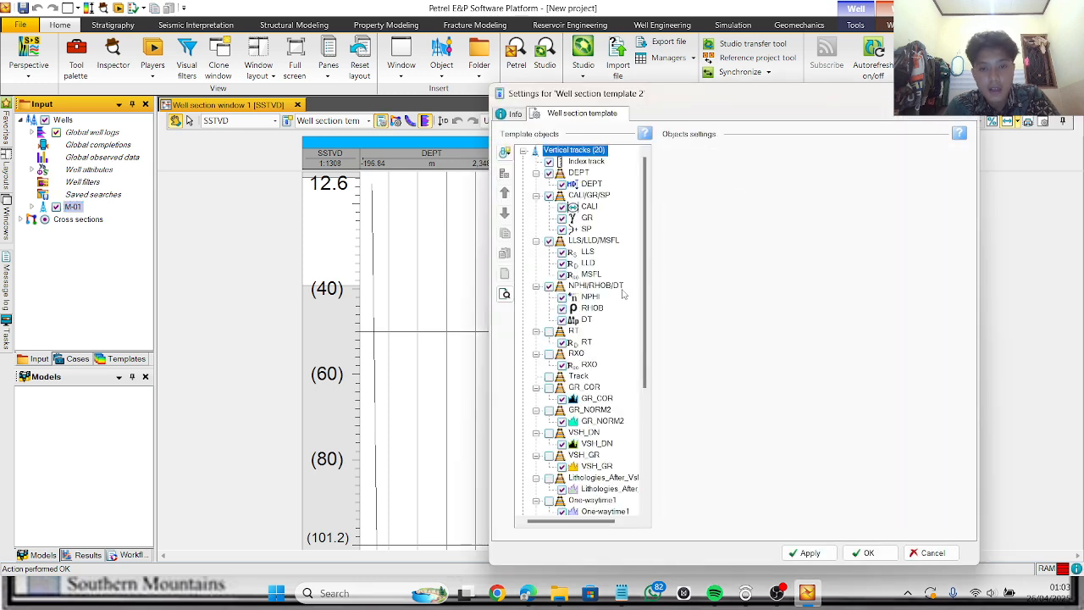
left_click(597, 285)
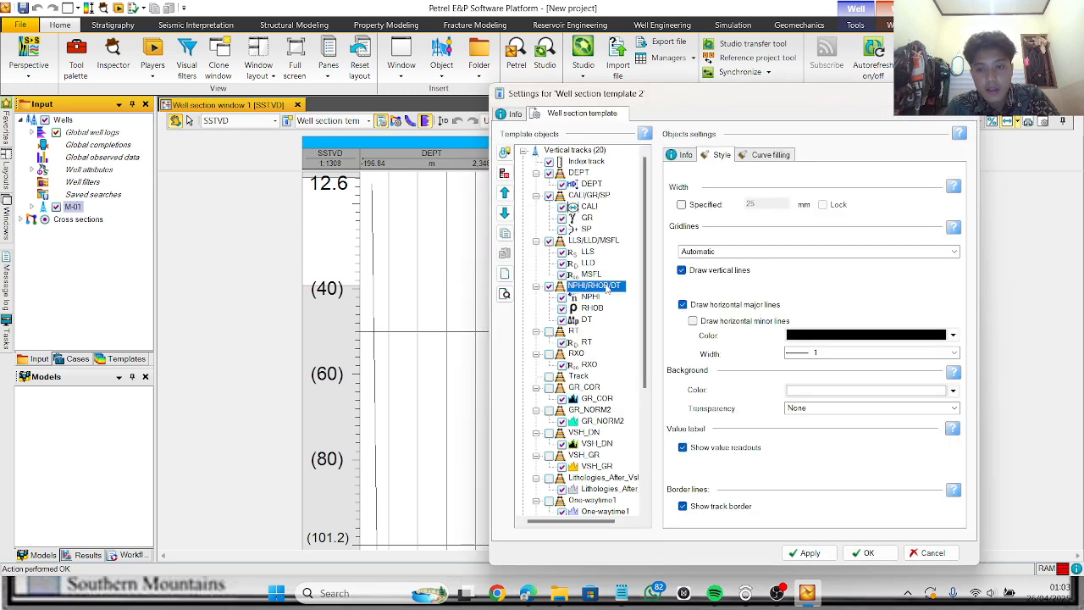
left_click(769, 155)
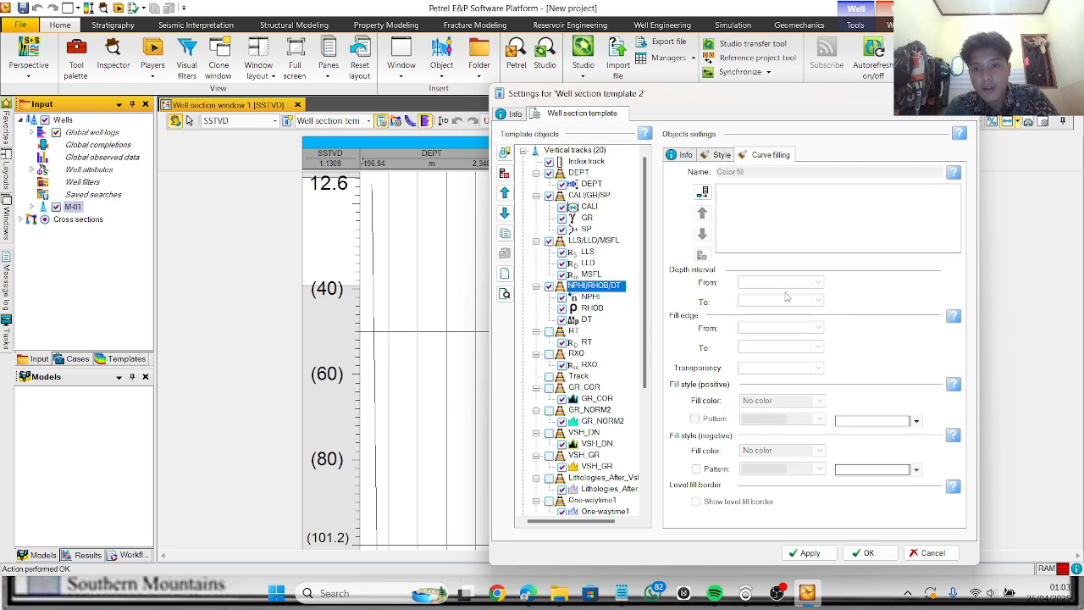
left_click(702, 191)
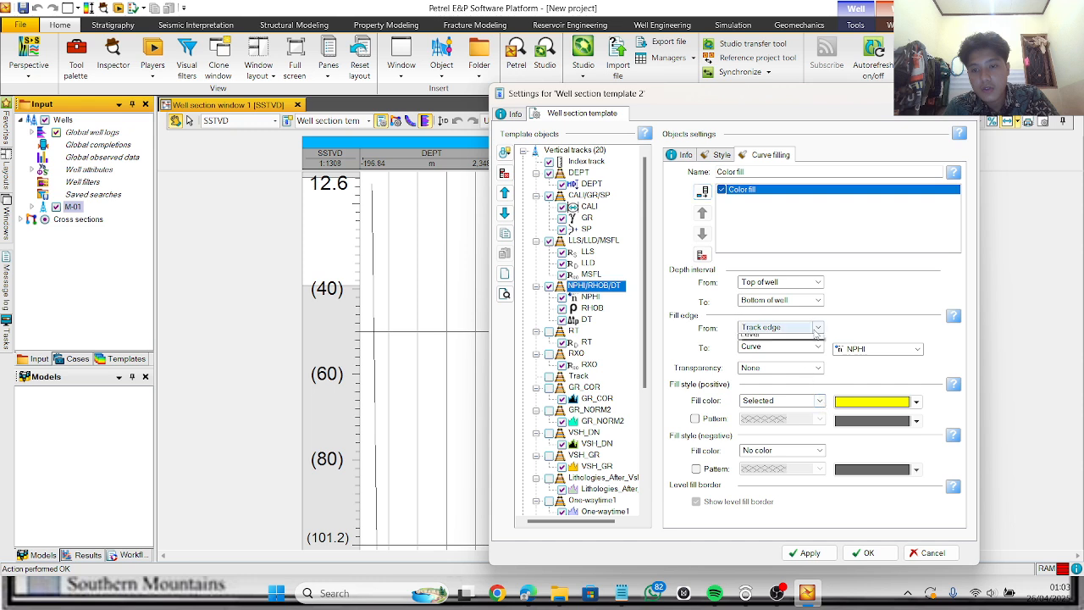
Step: Set the yellow fill's edges from the RHOB curve to the NPHI curve, apply it and close the template settings
left_click(805, 328)
left_click(783, 342)
left_click(896, 330)
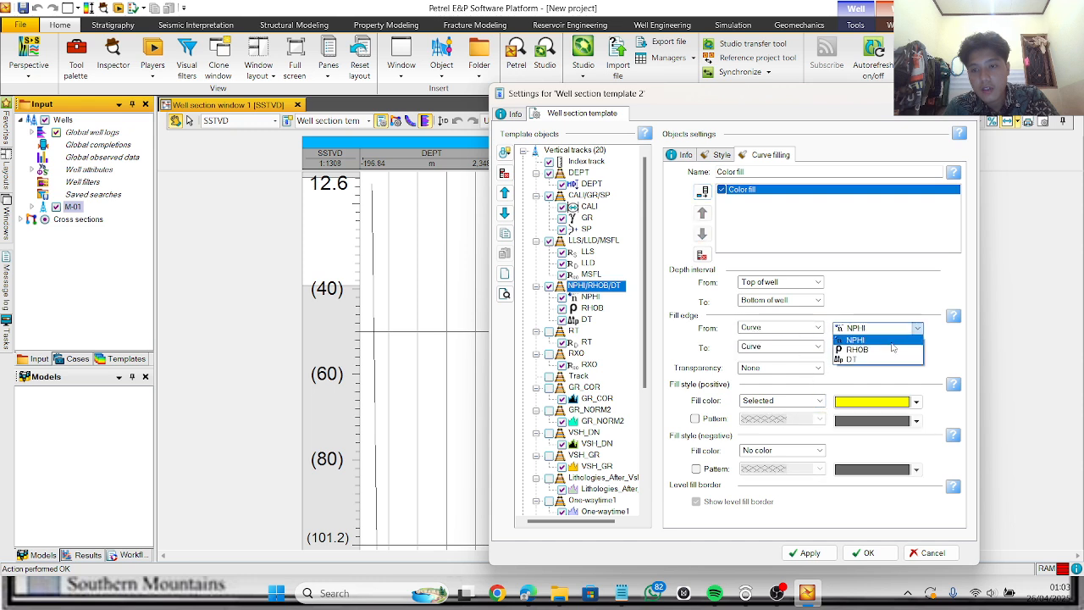
left_click(891, 349)
left_click(893, 349)
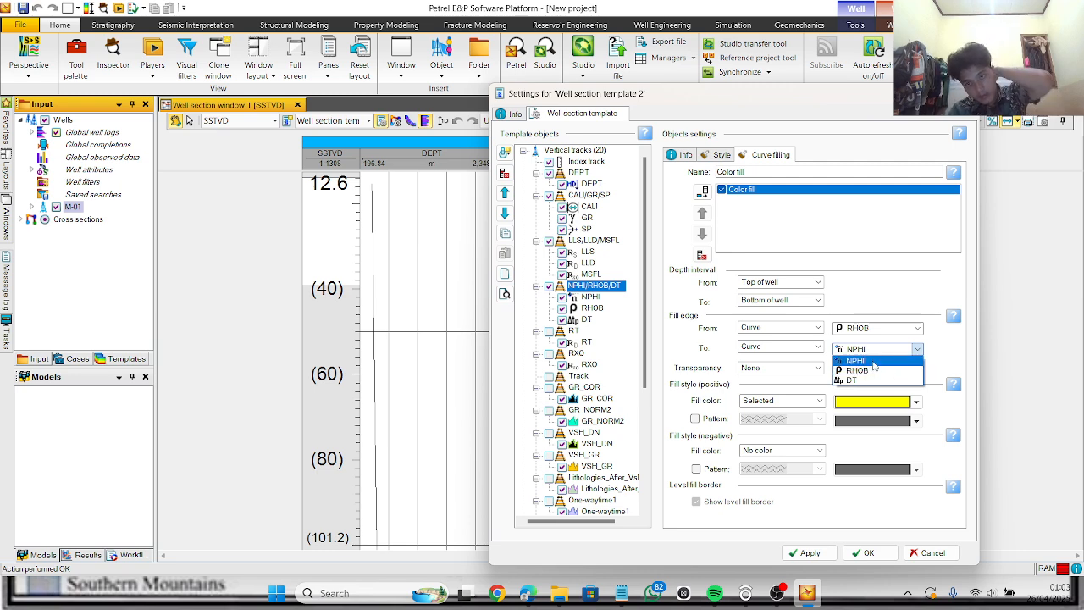
left_click(875, 361)
left_click(804, 553)
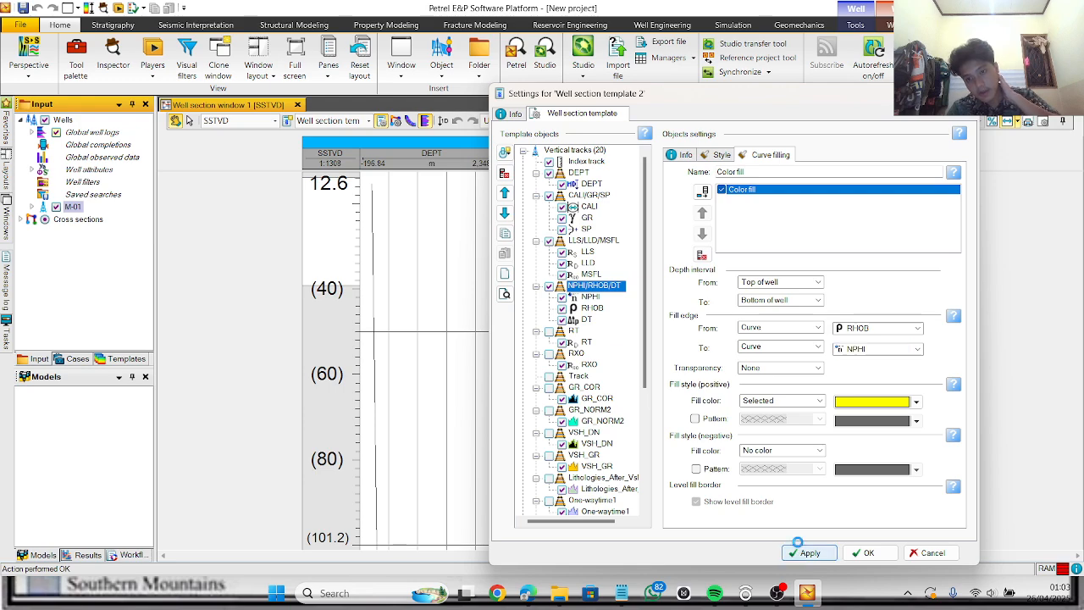
left_click_drag(852, 97, 644, 113)
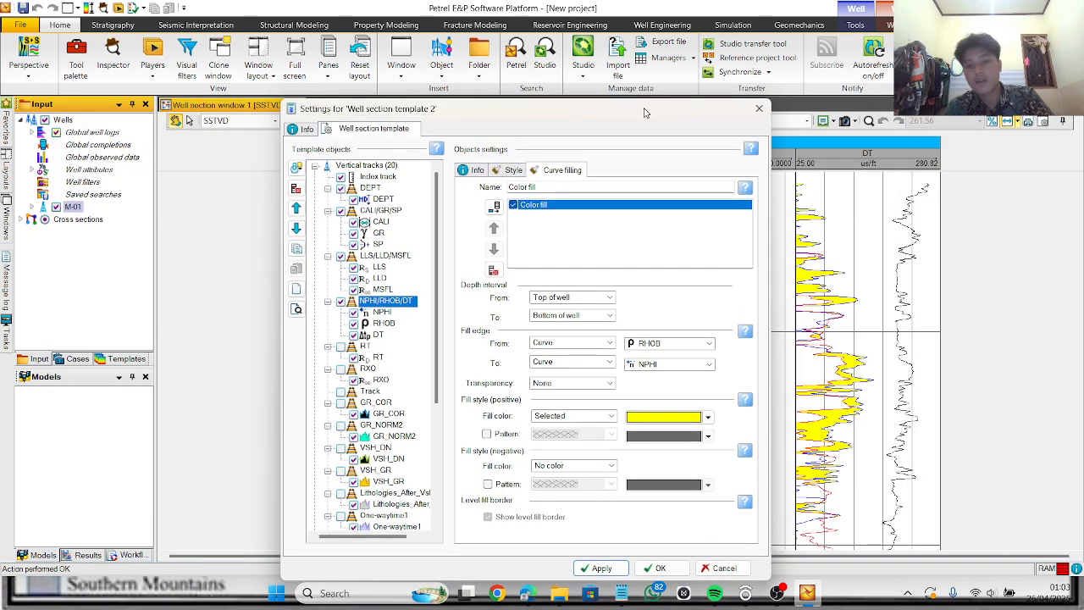
left_click(656, 567)
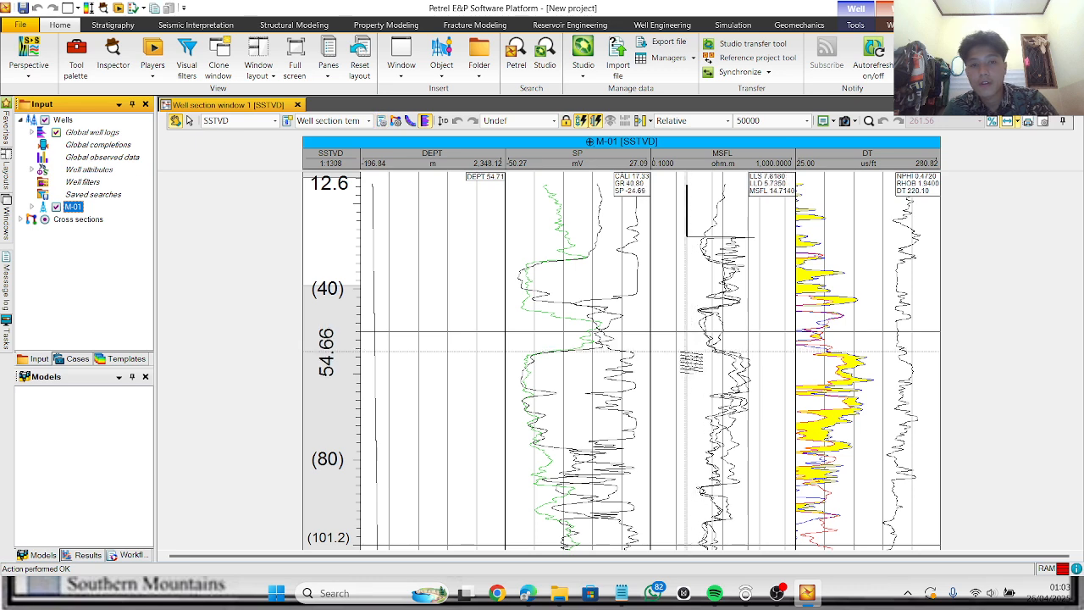
scroll(506, 356, "down", 2)
scroll(506, 356, "up", 2)
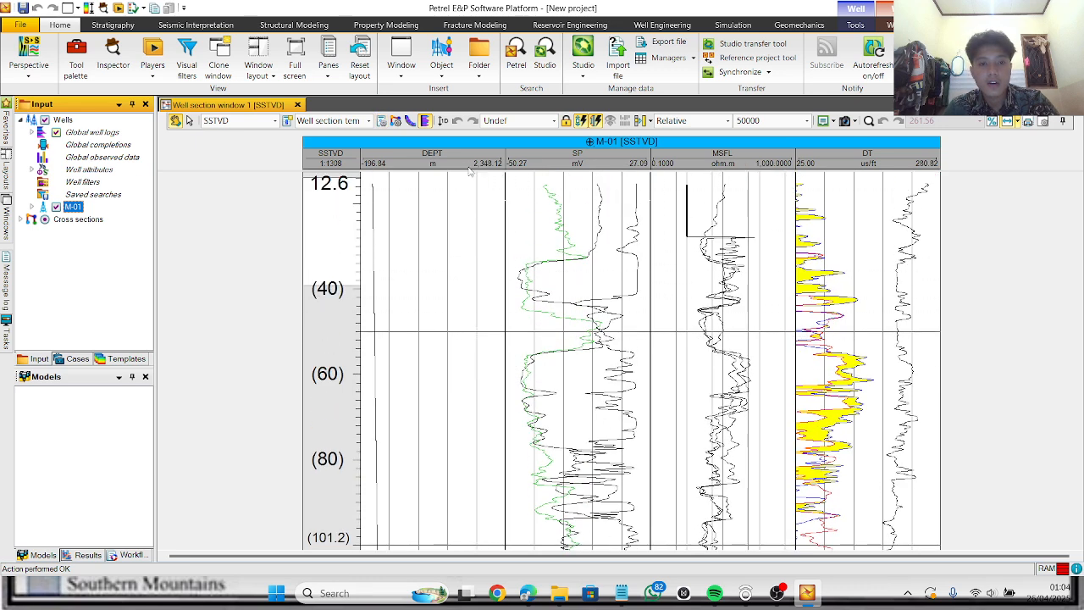
Step: Hide the DEPT track in the well section template and confirm the settings
left_click(381, 120)
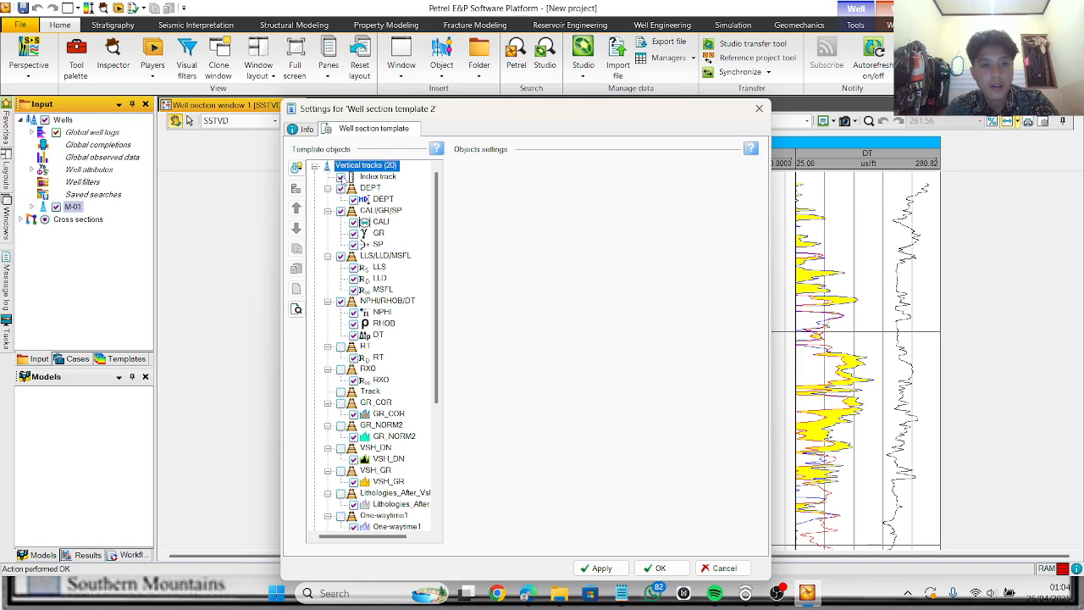
left_click(759, 109)
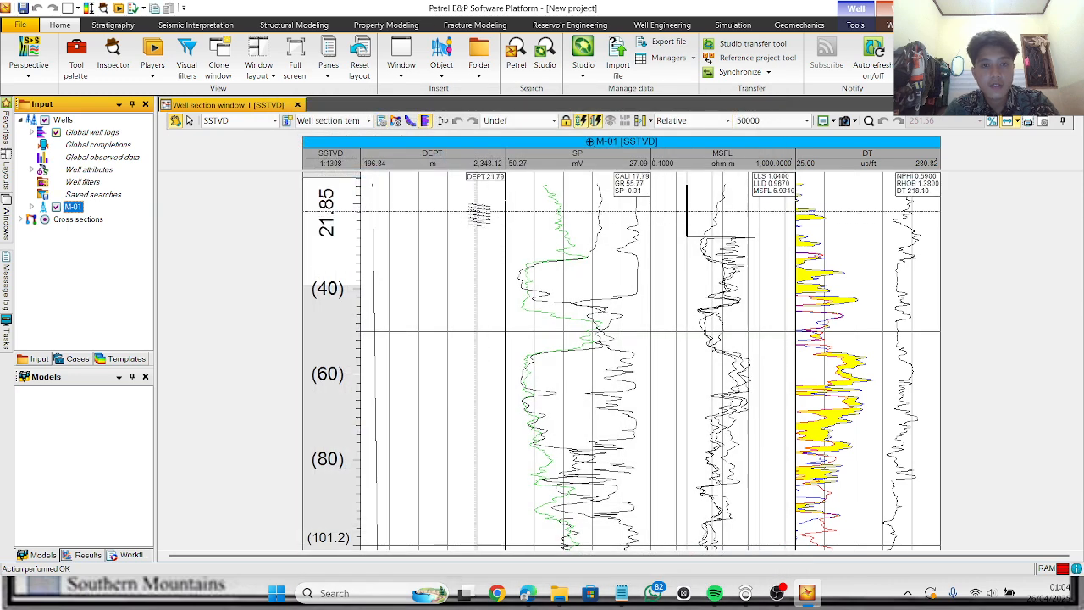
left_click(381, 121)
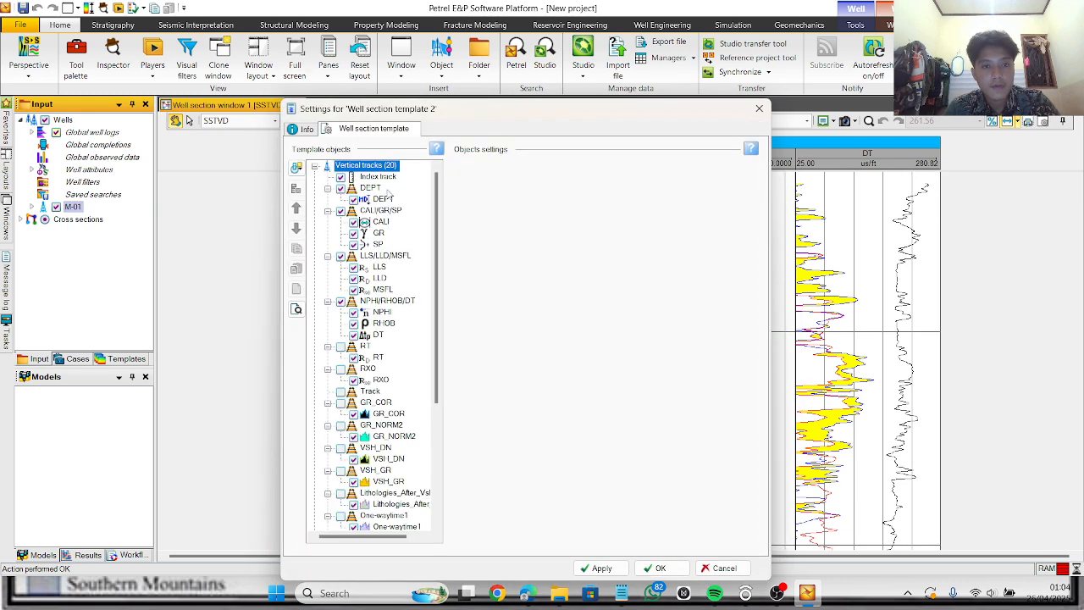
left_click(659, 567)
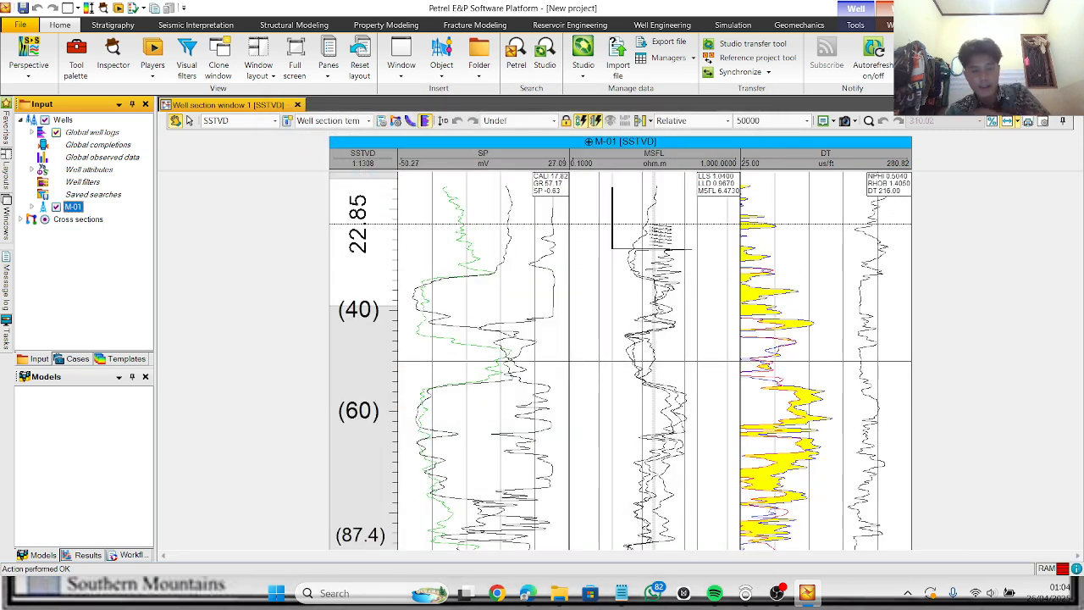
scroll(655, 251, "down", 1)
scroll(666, 256, "up", 2)
scroll(673, 268, "up", 2)
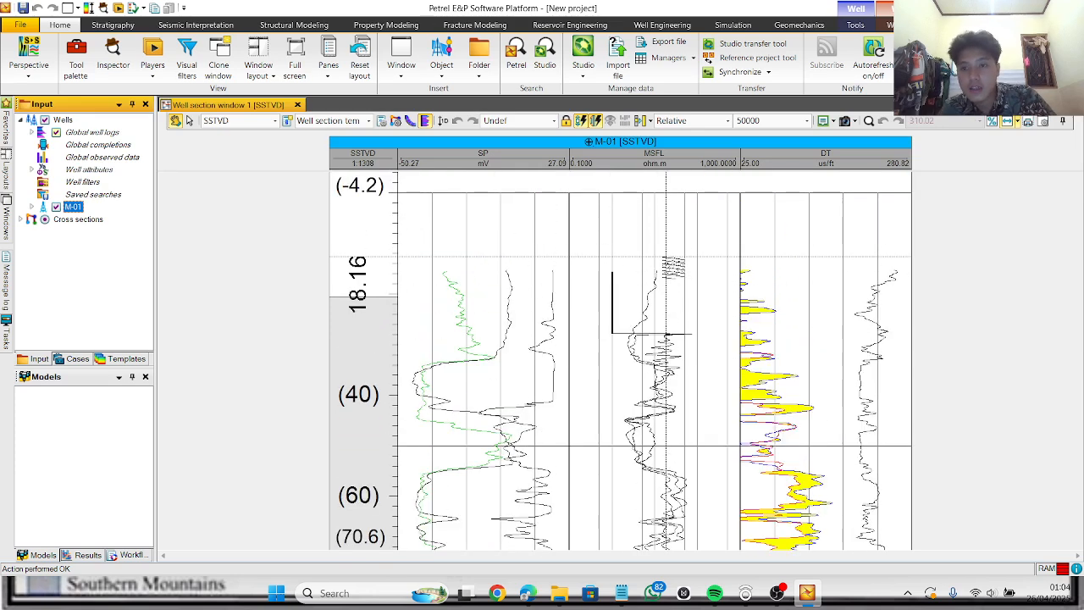
Step: Add a new discrete log to all wells using the Lithologies template
scroll(673, 267, "down", 3)
scroll(673, 267, "up", 2)
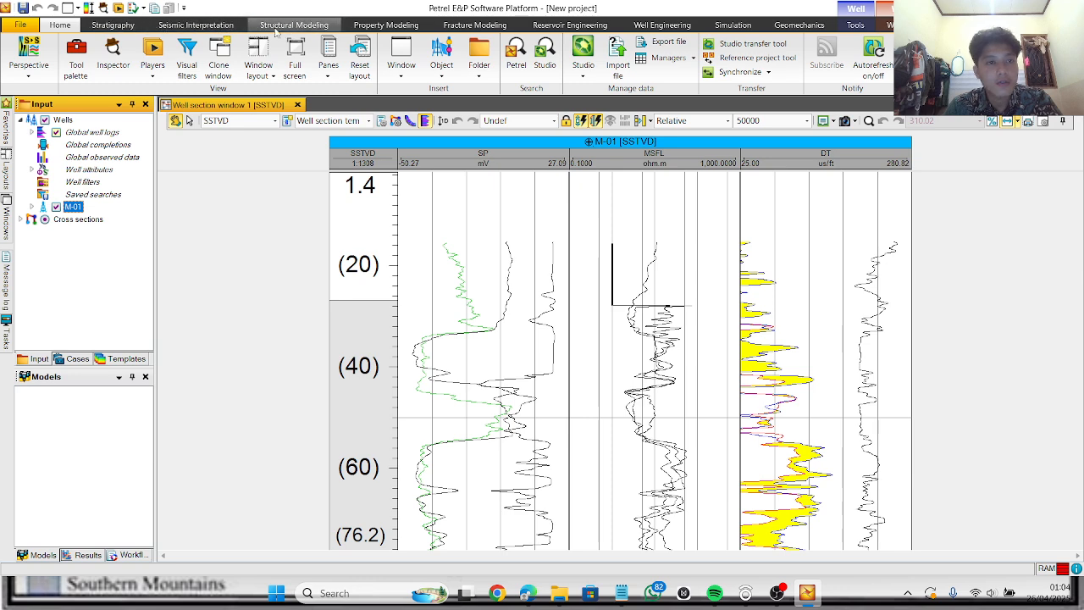
left_click(130, 27)
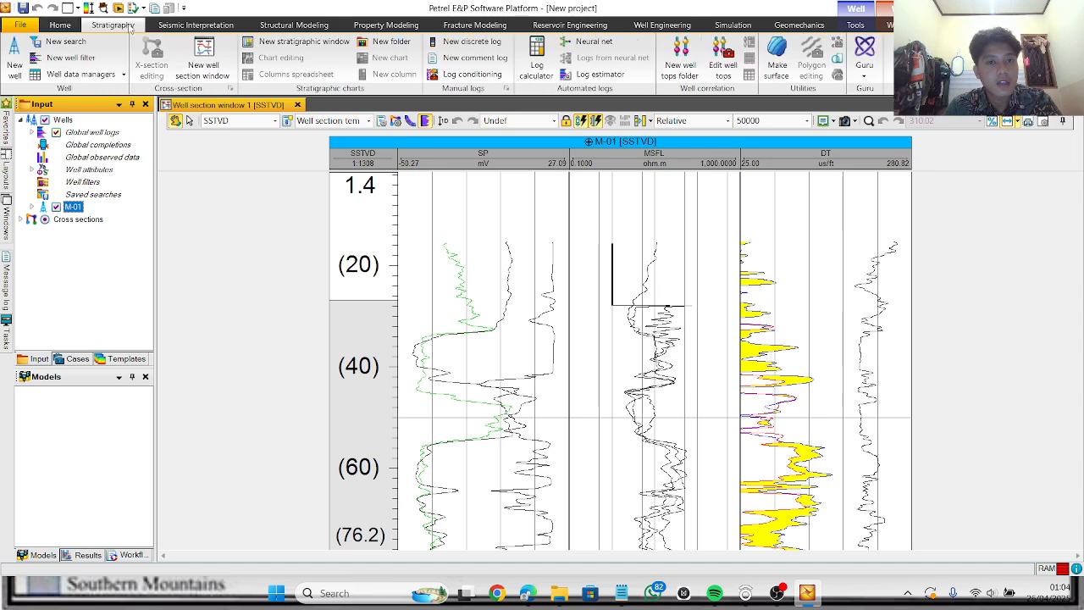
left_click(470, 40)
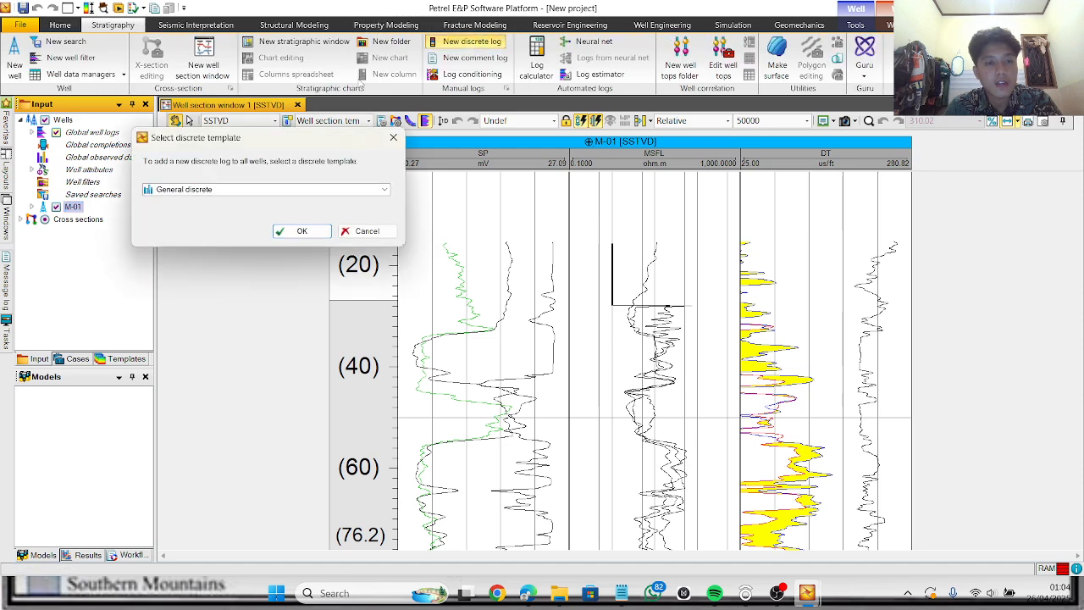
left_click(328, 197)
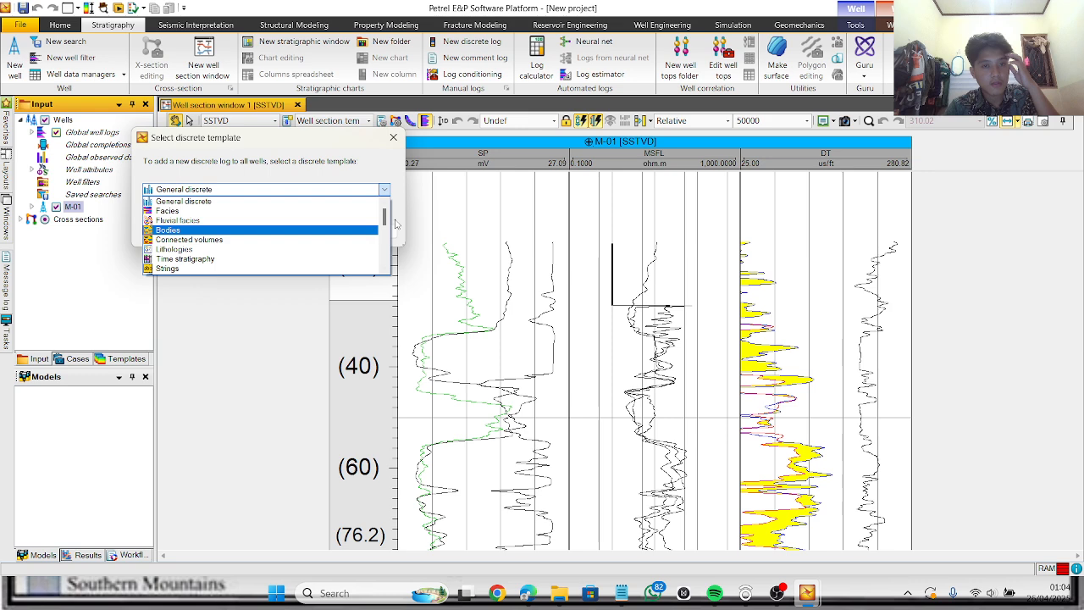
left_click(194, 250)
left_click(305, 232)
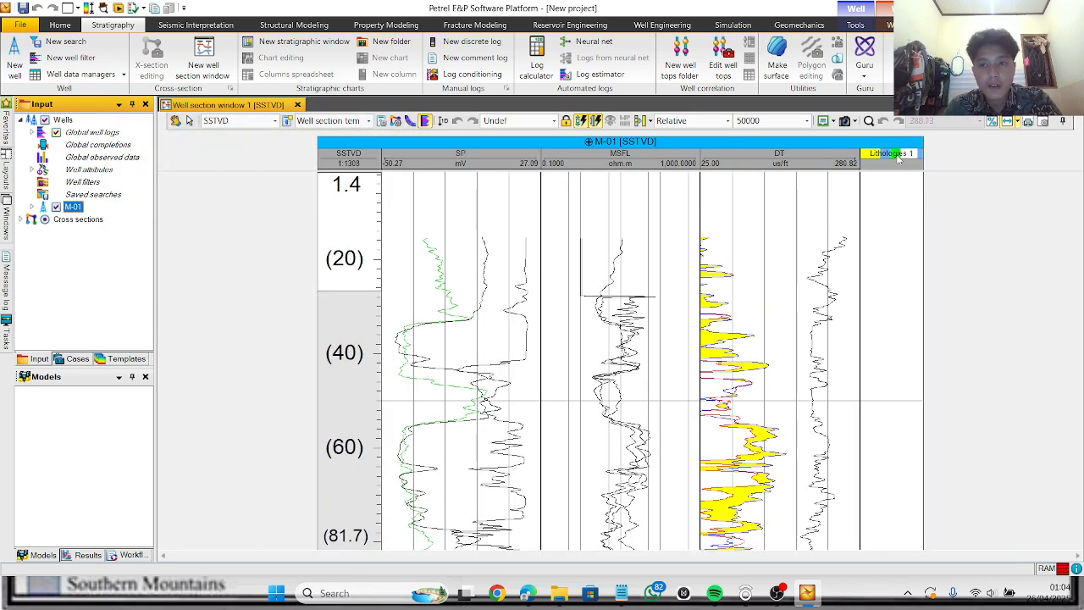
Step: Open the global color table of the Lithologies 1 log under well M-01's well logs
left_click(32, 207)
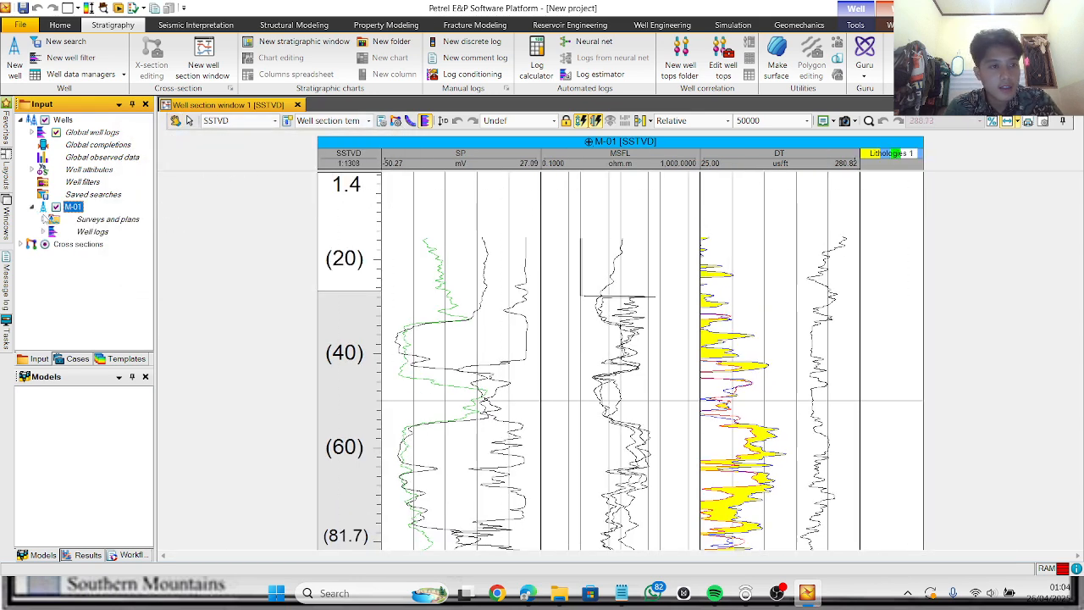
left_click(44, 231)
scroll(80, 262, "down", 4)
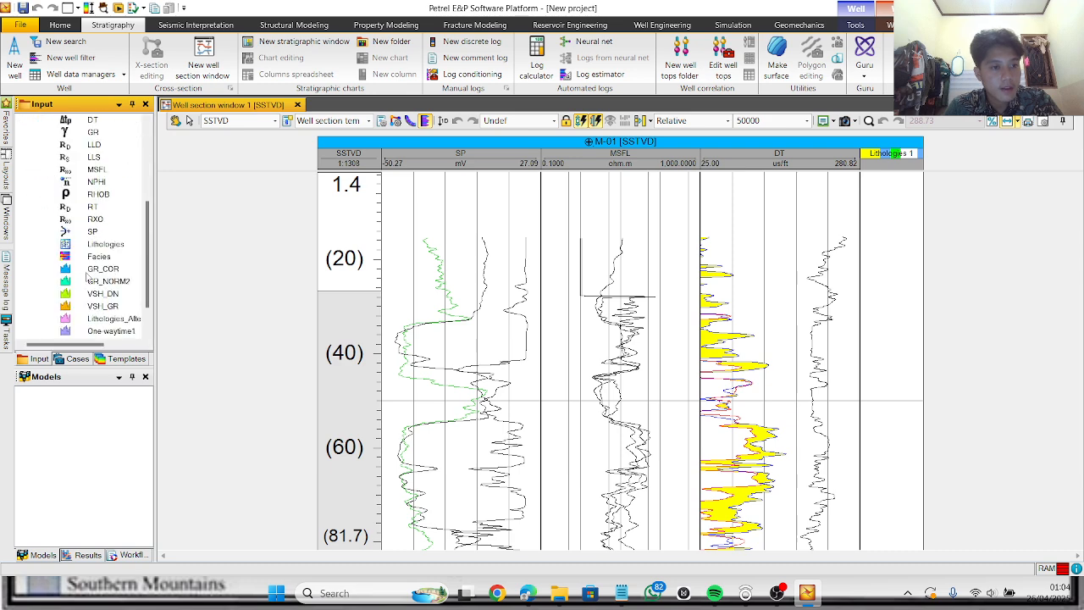
scroll(87, 277, "down", 1)
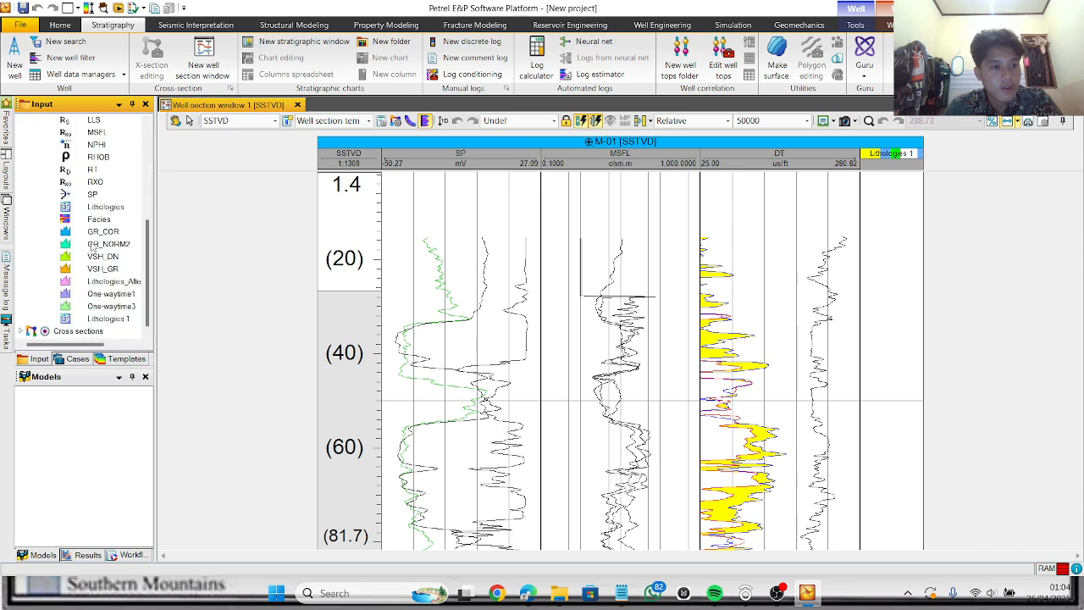
left_click(115, 319)
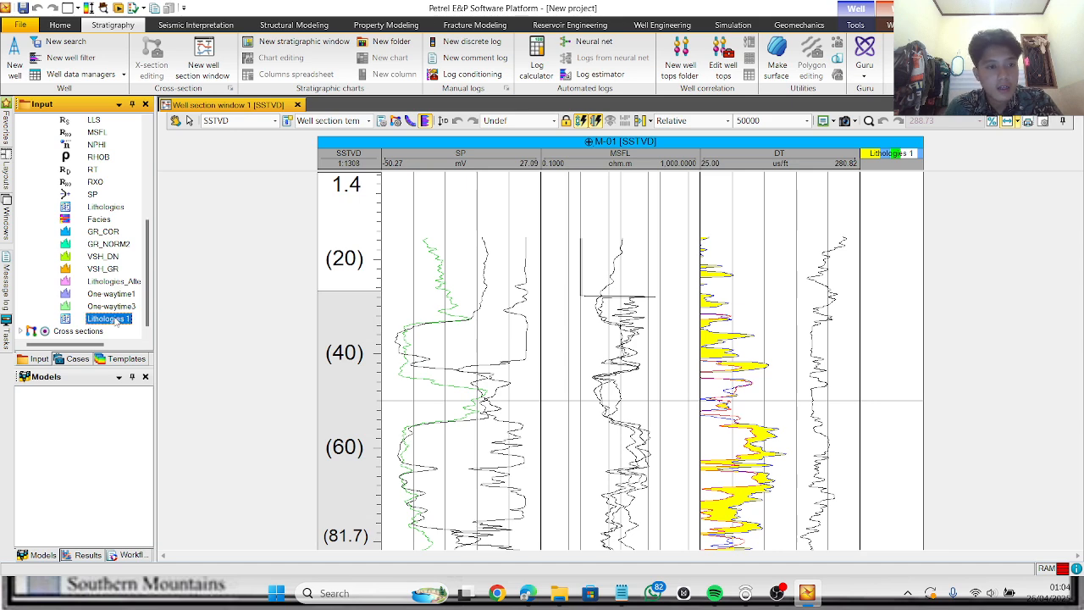
right_click(115, 320)
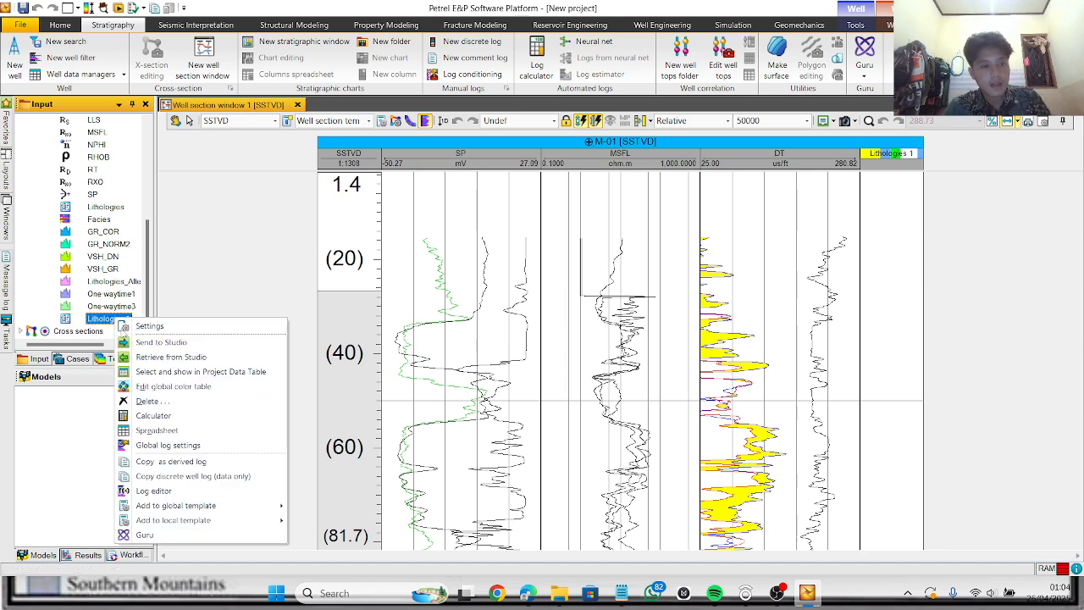
left_click(151, 385)
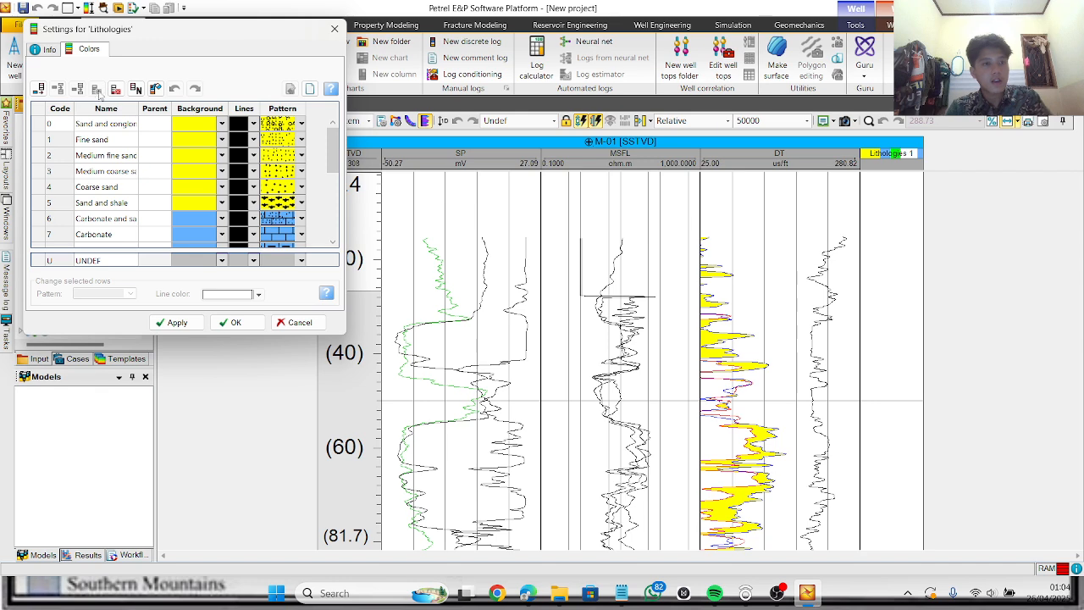
Step: Delete all the default lithology entries from the Lithologies color table
left_click(119, 95)
left_click(119, 94)
left_click(118, 95)
left_click(119, 95)
left_click(118, 95)
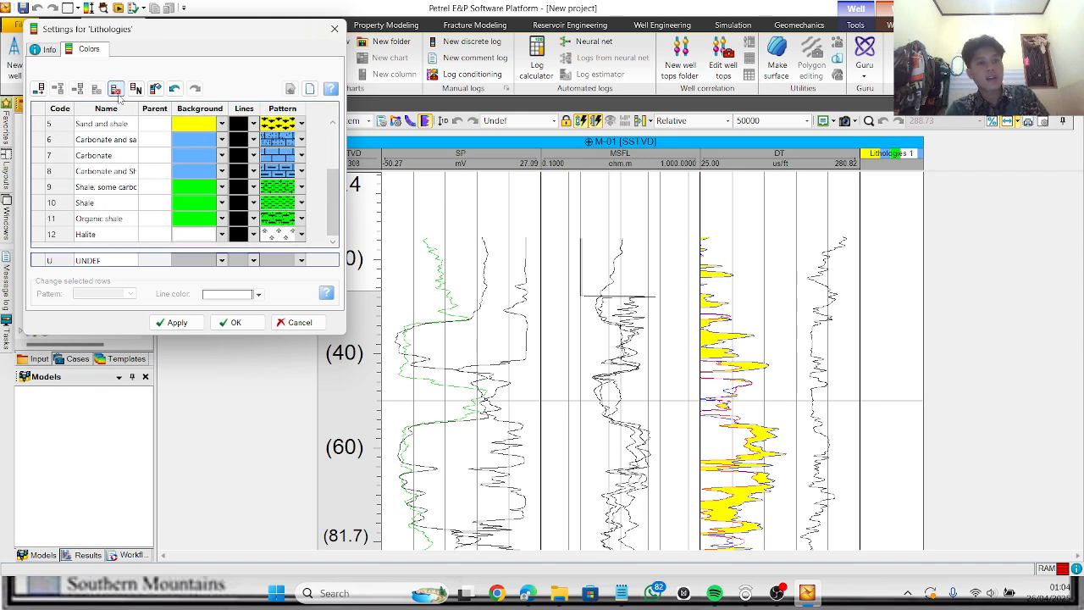
left_click(118, 94)
left_click(118, 94)
left_click(119, 94)
left_click(119, 94)
left_click(119, 94)
left_click(118, 94)
left_click(118, 94)
left_click(119, 94)
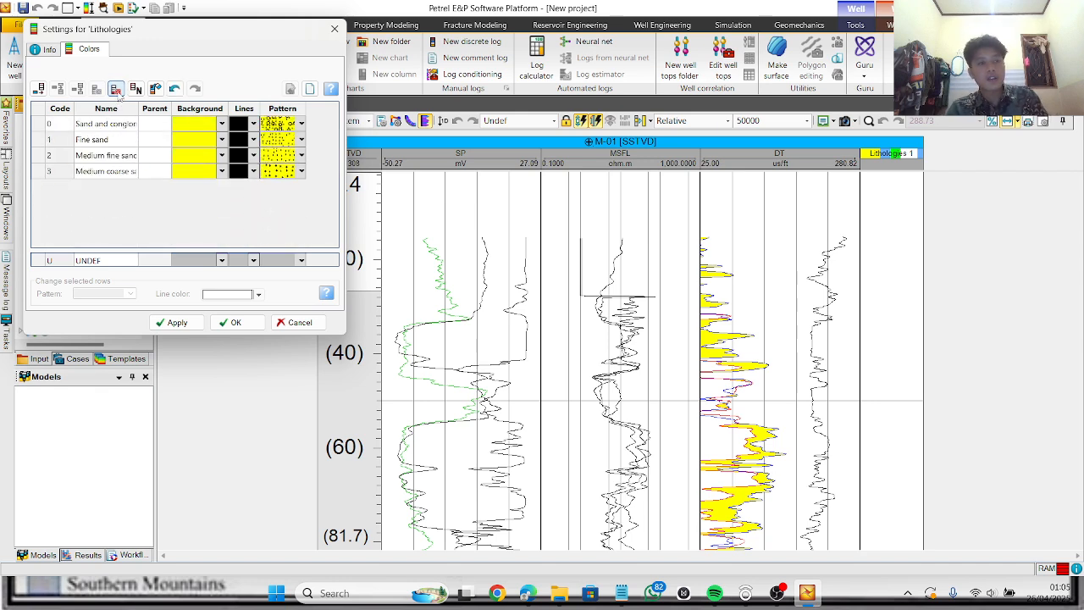
left_click(118, 94)
left_click(119, 94)
left_click(119, 94)
left_click(118, 94)
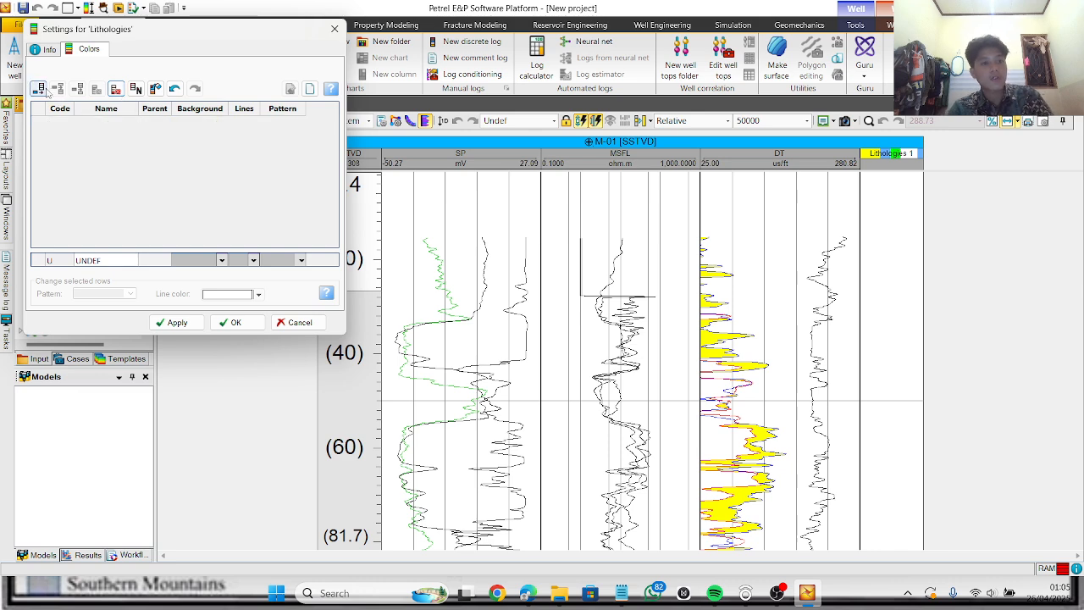
Step: Append four blank entries, codes 0 to 3, to the Lithologies color table
left_click(39, 89)
left_click(40, 90)
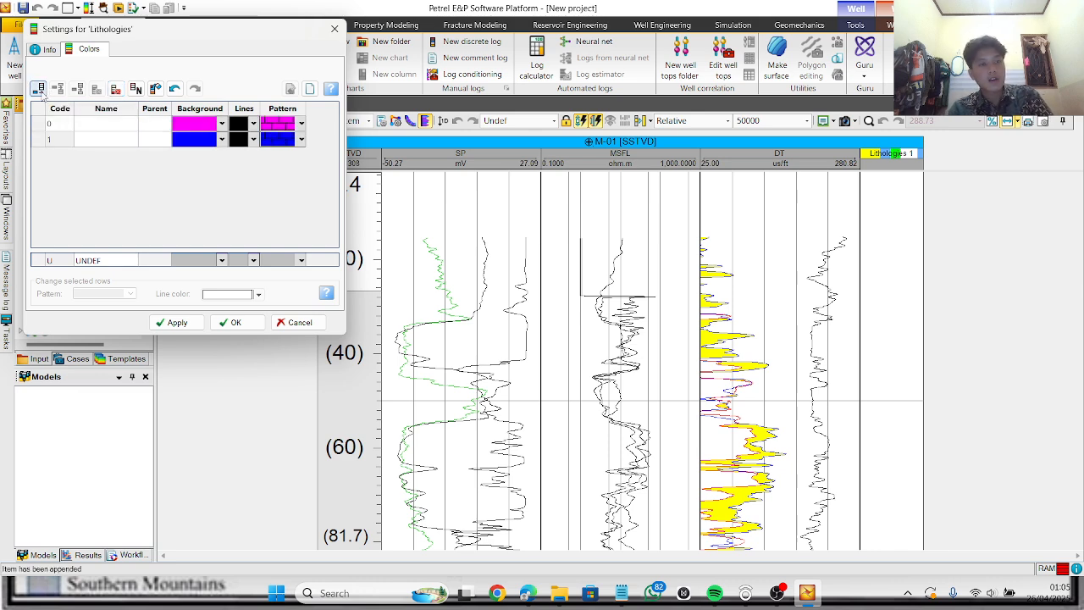
left_click(40, 90)
Step: Name the lithology codes 0 to 3 Sandstone, Shale, Limestone and Coal
left_click(112, 125)
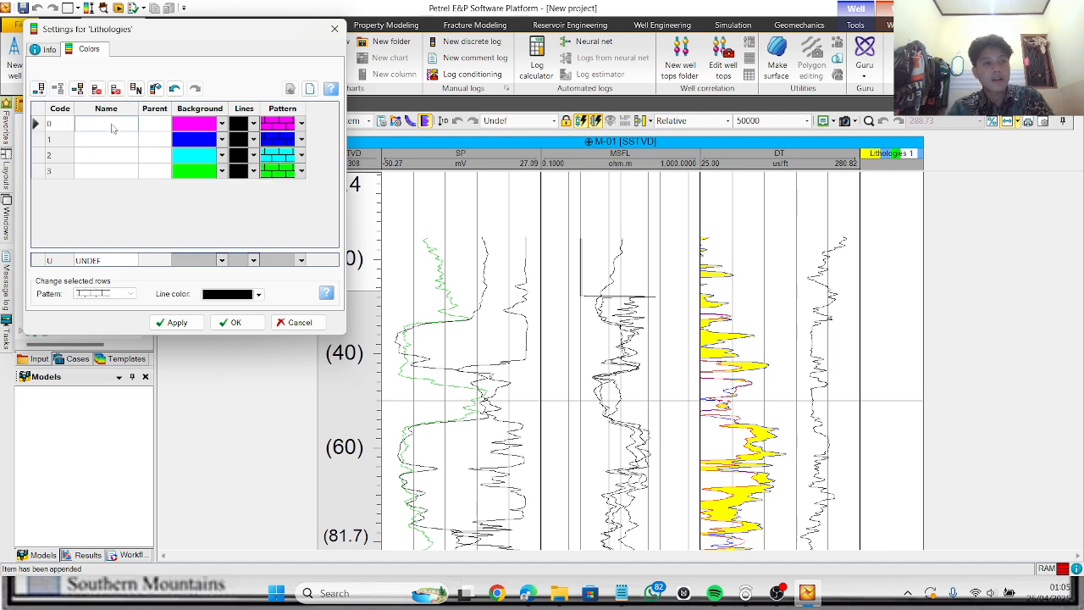
key("Caps_Lock")
type("S")
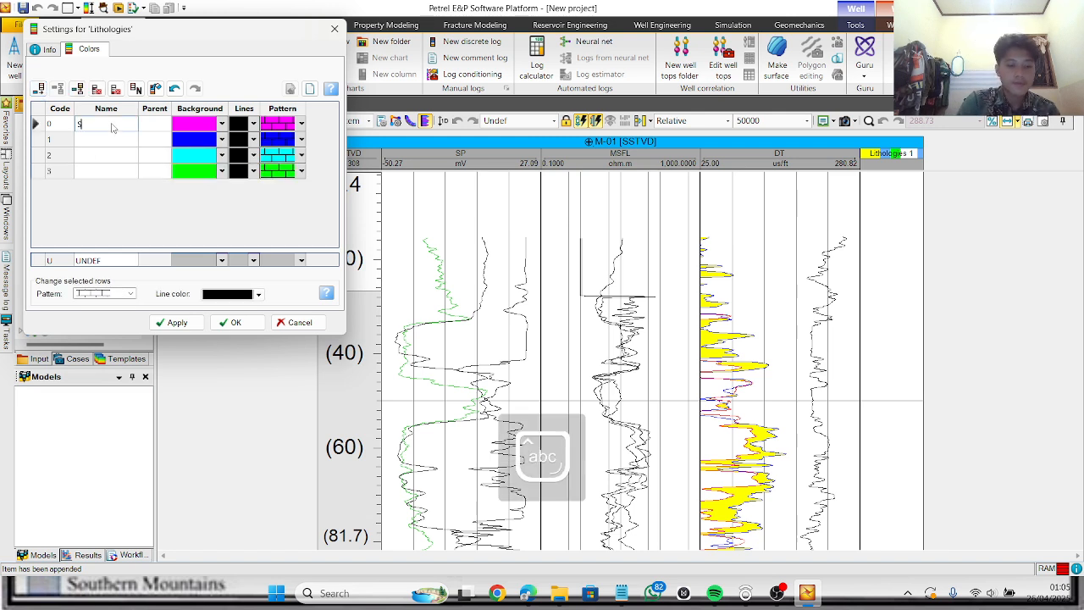
type("andstone")
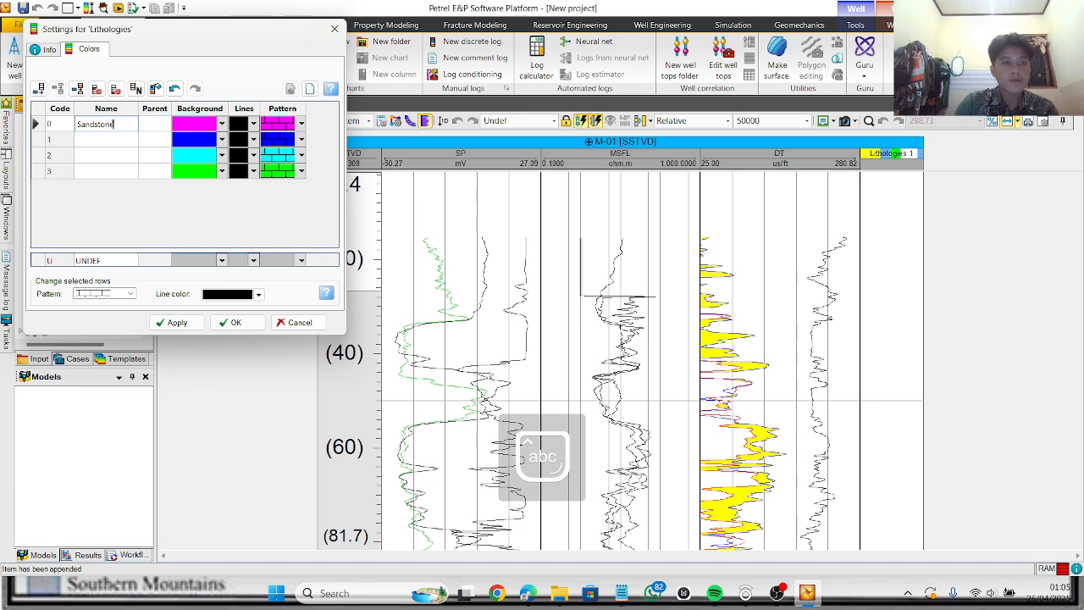
left_click(118, 140)
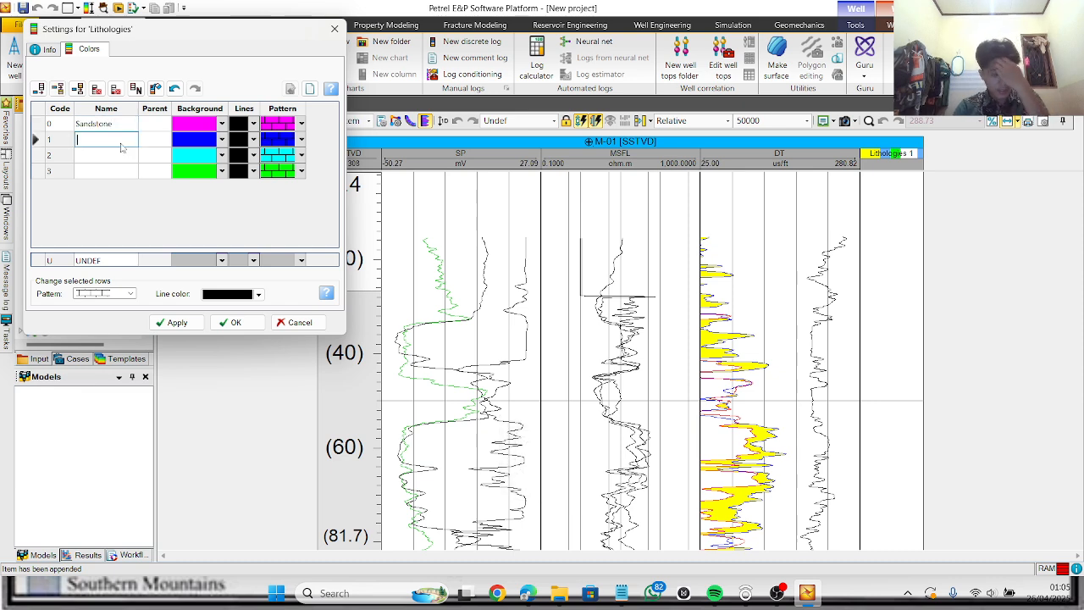
key("Caps_Lock")
type("Shale")
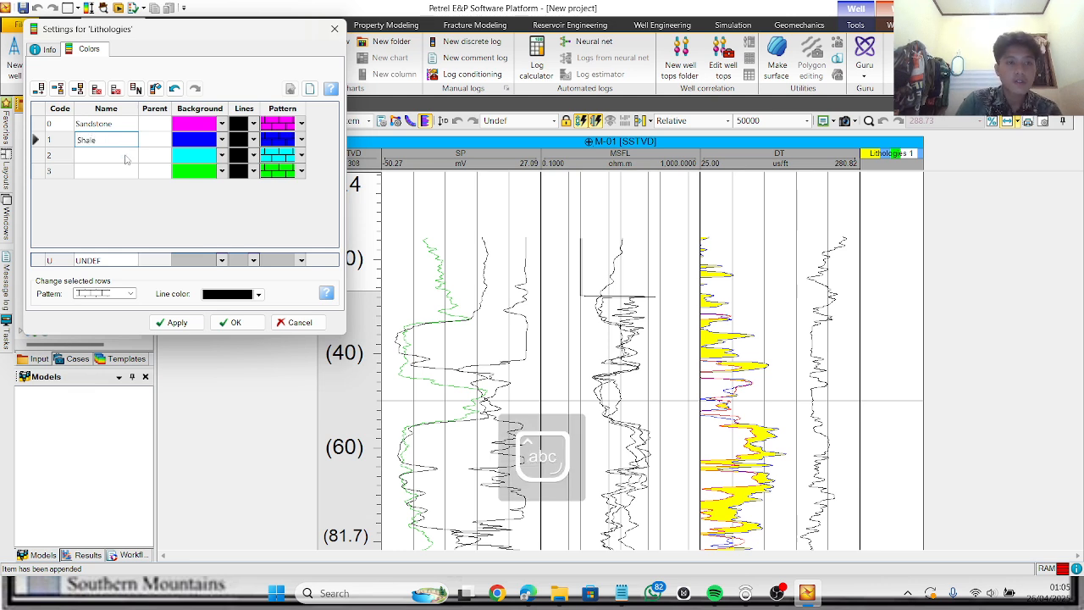
left_click(125, 159)
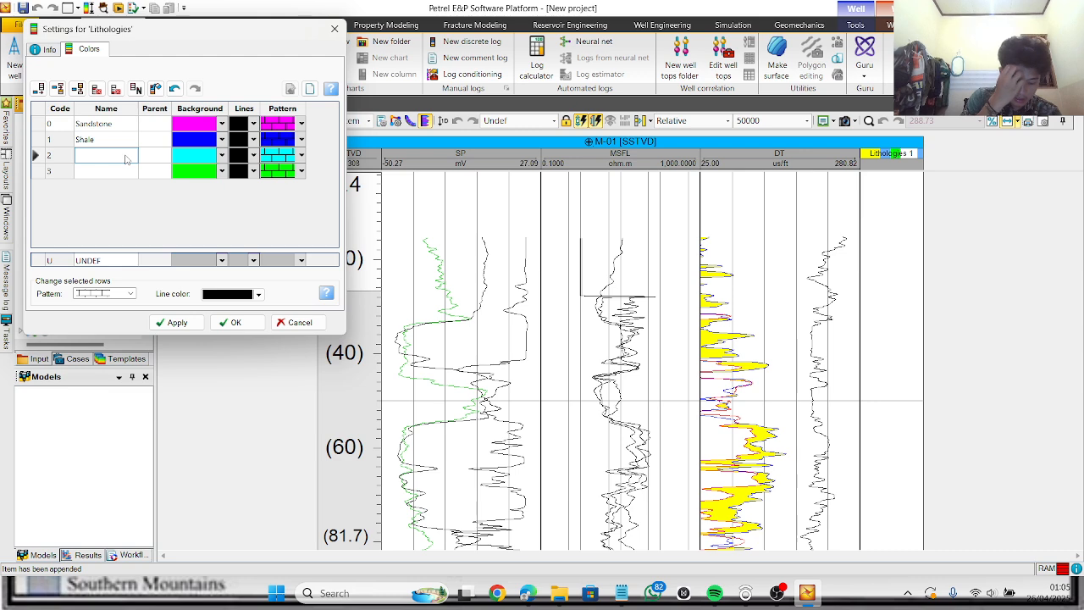
key("Caps_Lock")
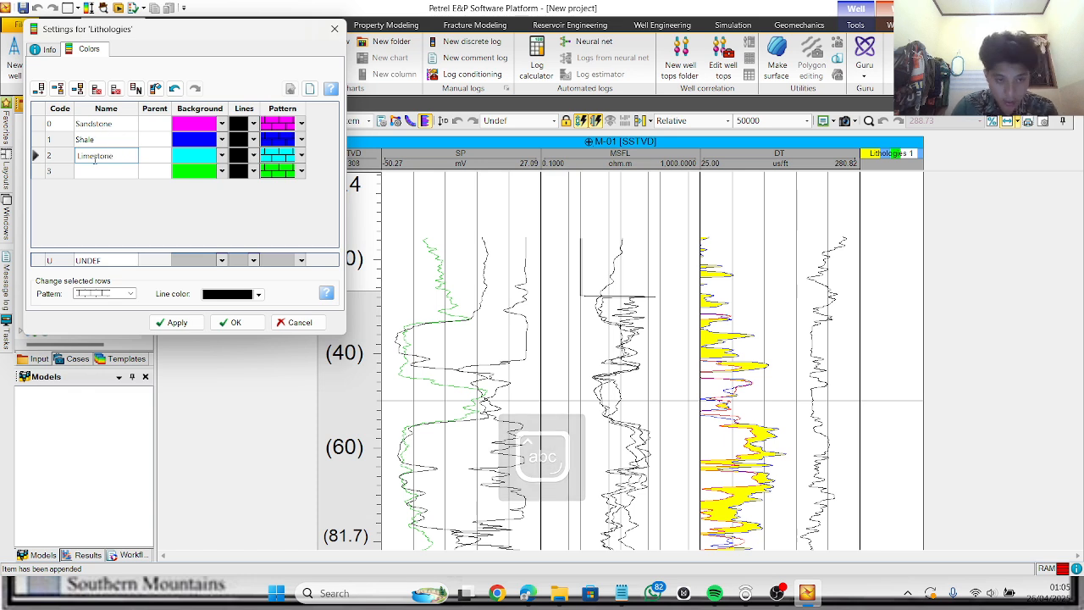
left_click(93, 171)
key("Caps_Lock")
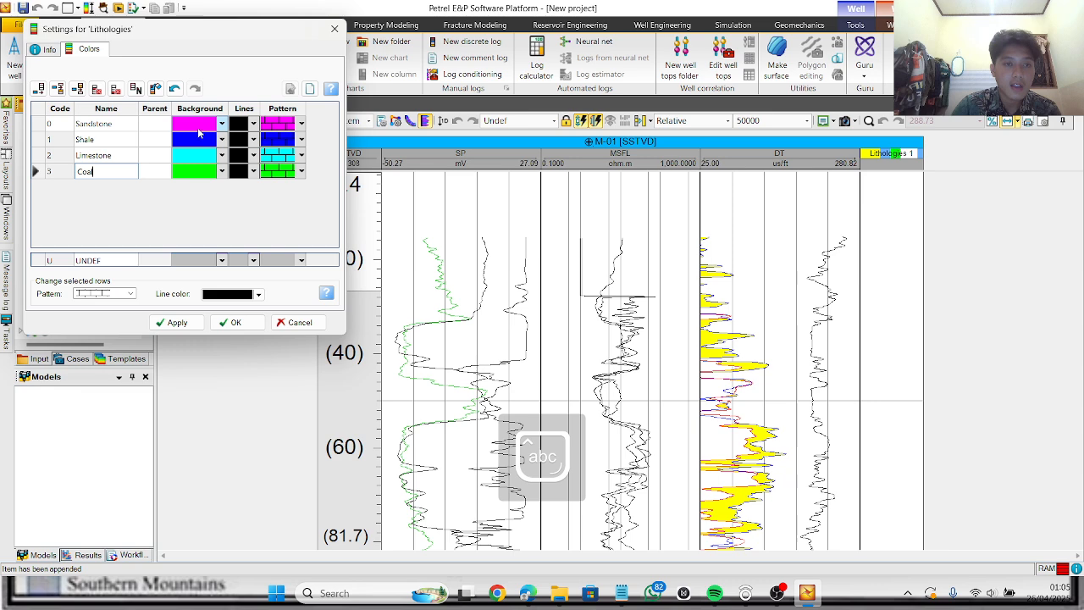
Step: Set the background colors of Sandstone to yellow and Shale to dark green
left_click(222, 123)
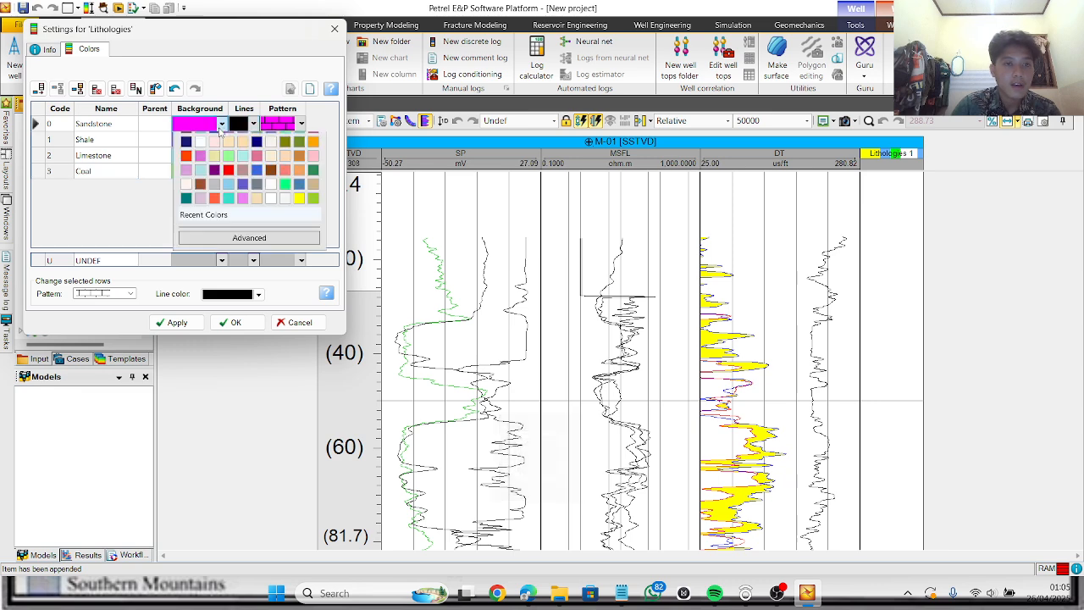
left_click(298, 341)
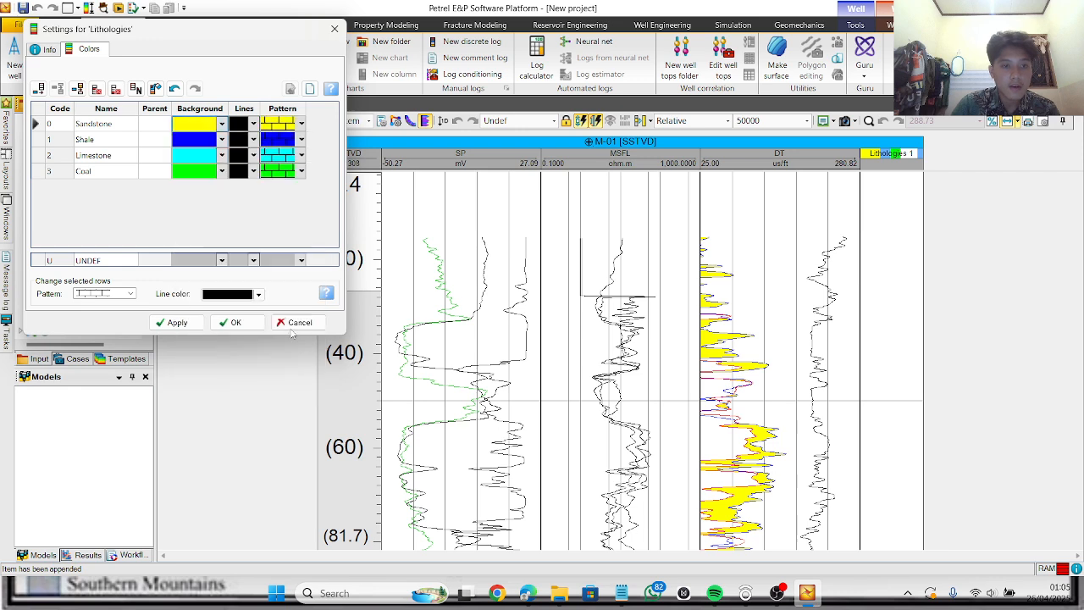
left_click(221, 138)
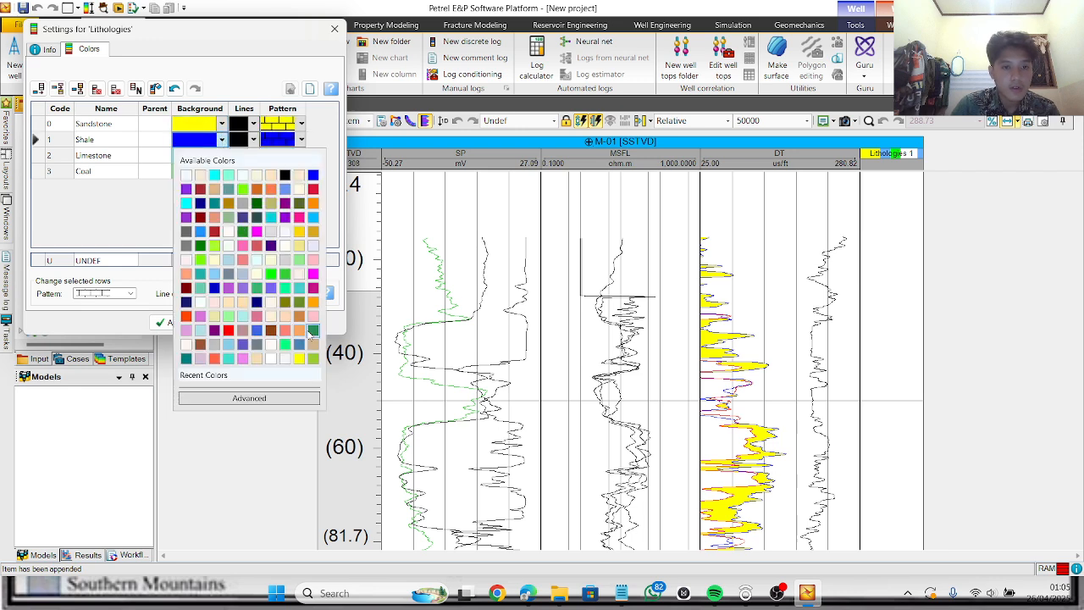
left_click(312, 331)
left_click(224, 142)
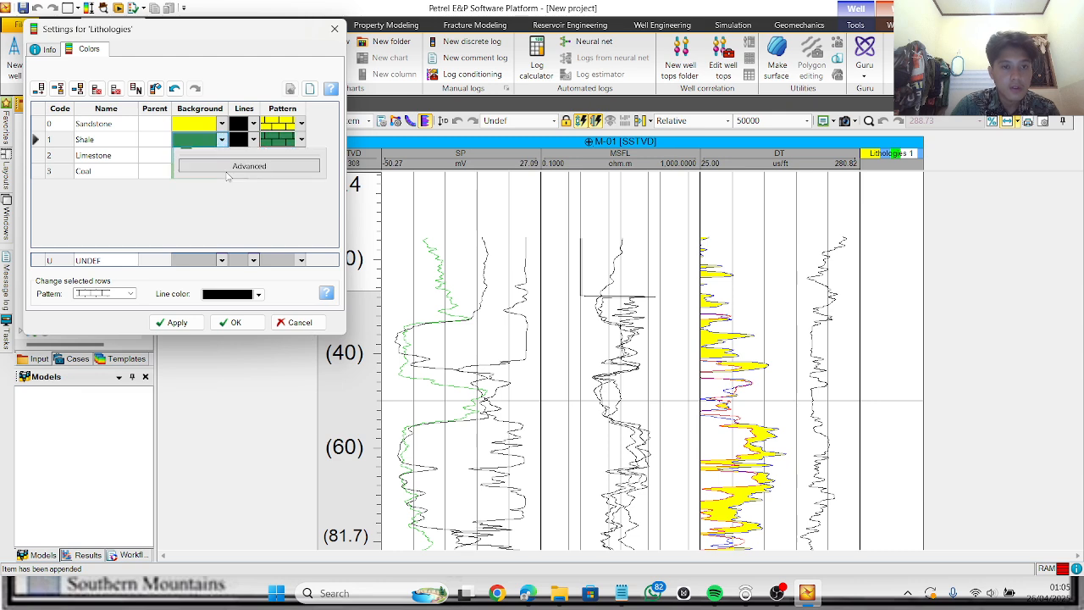
left_click(203, 254)
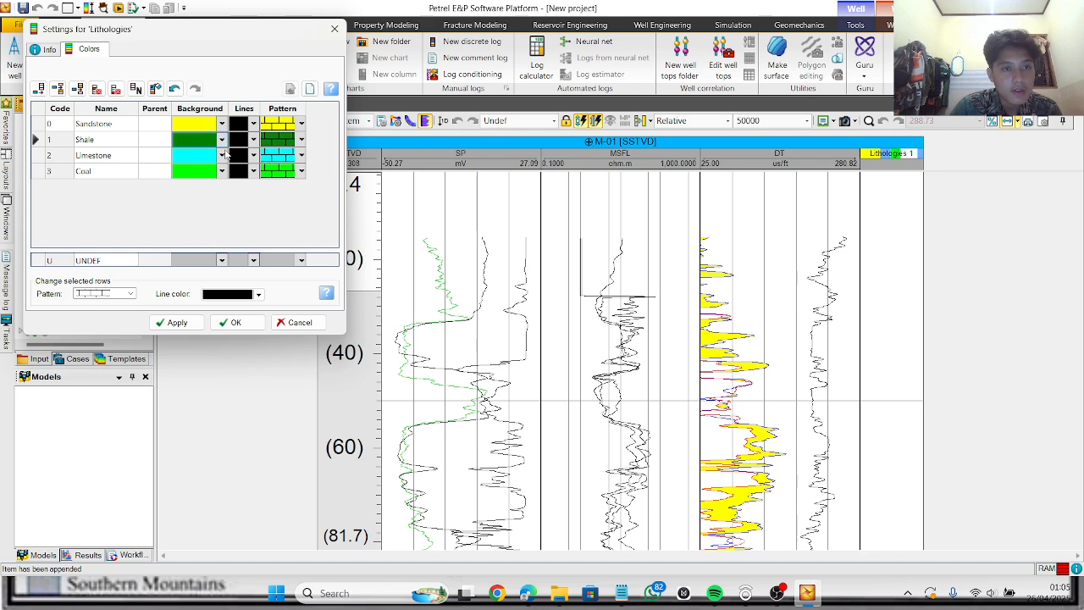
Step: Set the background colors of Limestone to cyan and Coal to black
left_click(225, 155)
left_click(223, 156)
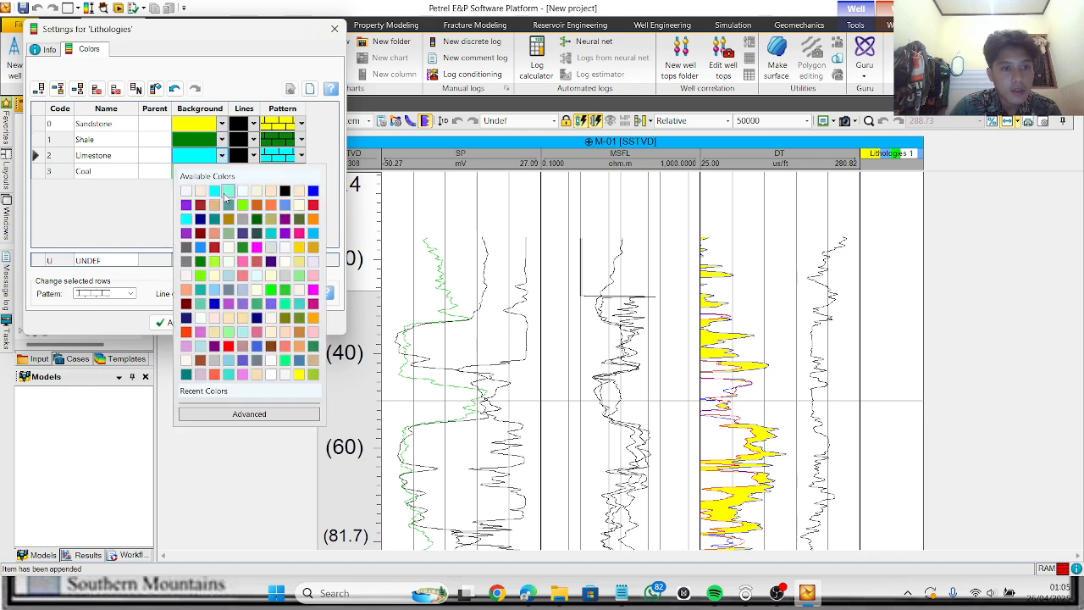
left_click(214, 191)
left_click(224, 171)
left_click(223, 172)
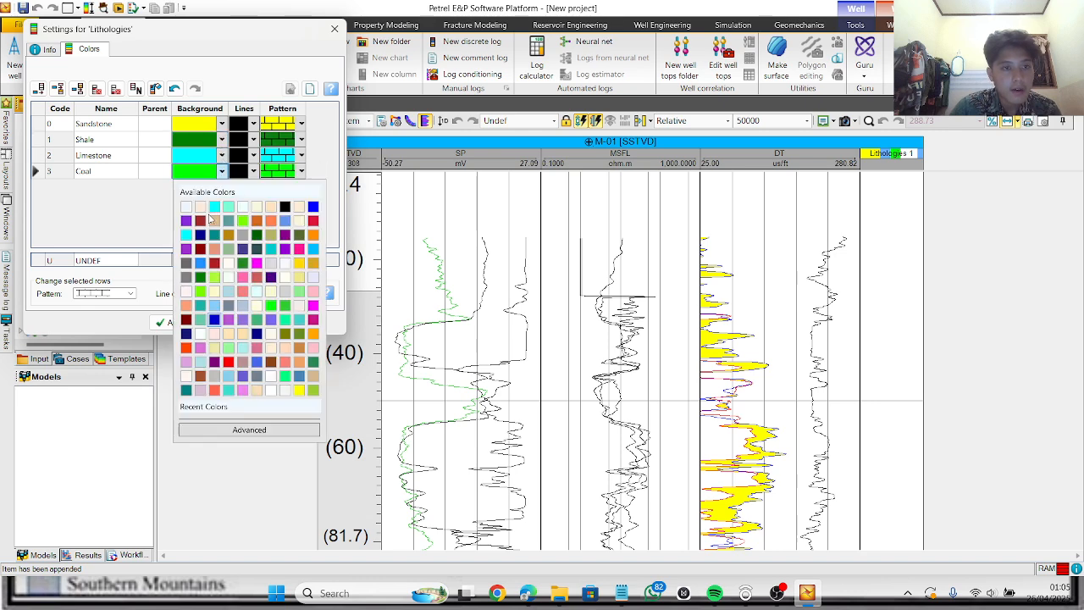
left_click(285, 208)
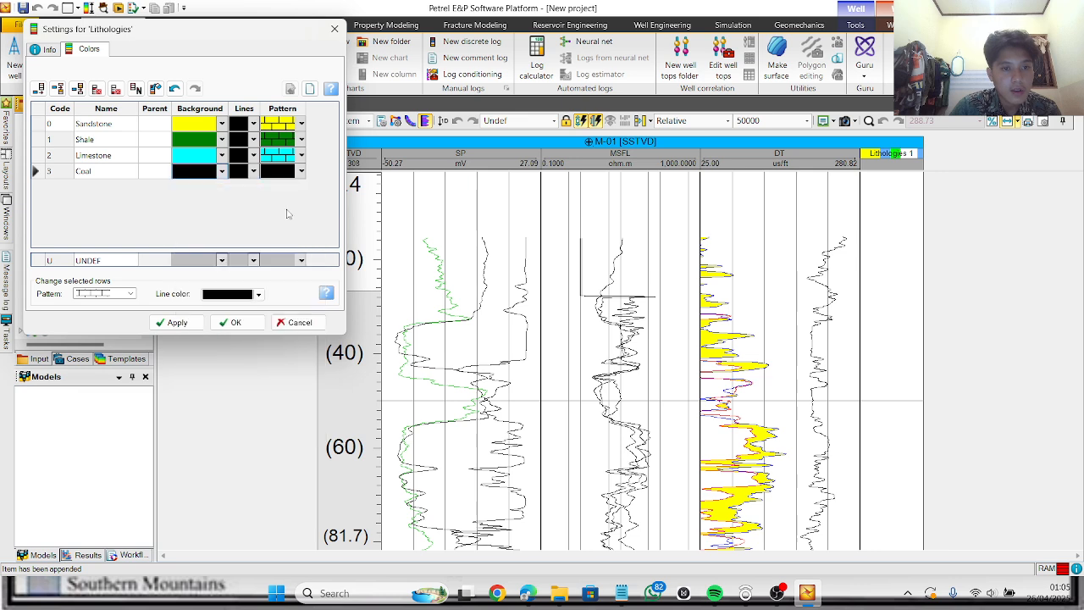
Step: Replace Sandstone's brick pattern with the blank pattern
left_click(300, 123)
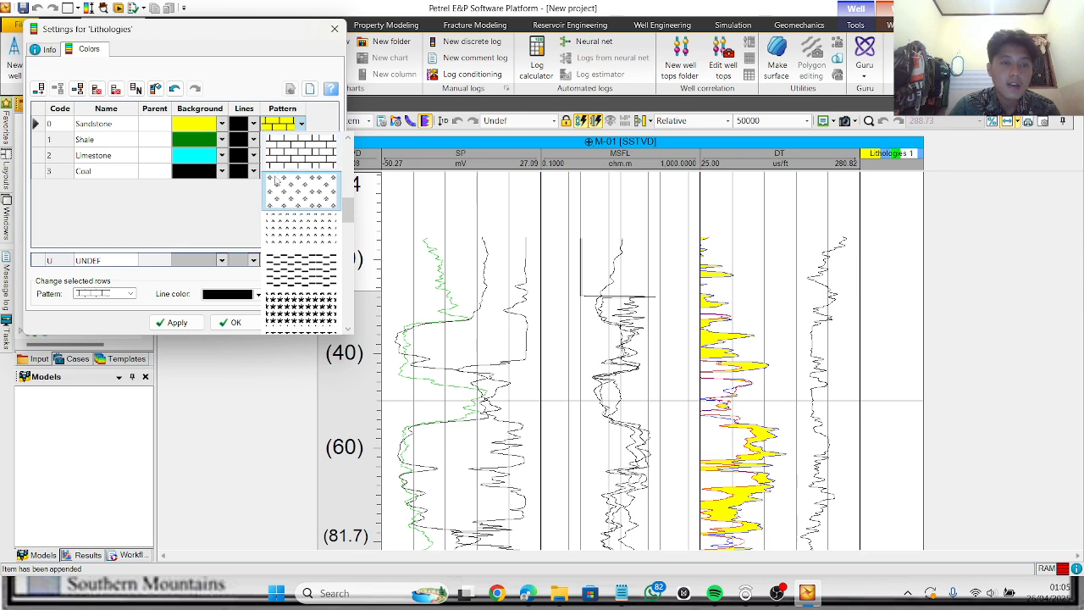
left_click_drag(350, 213, 346, 134)
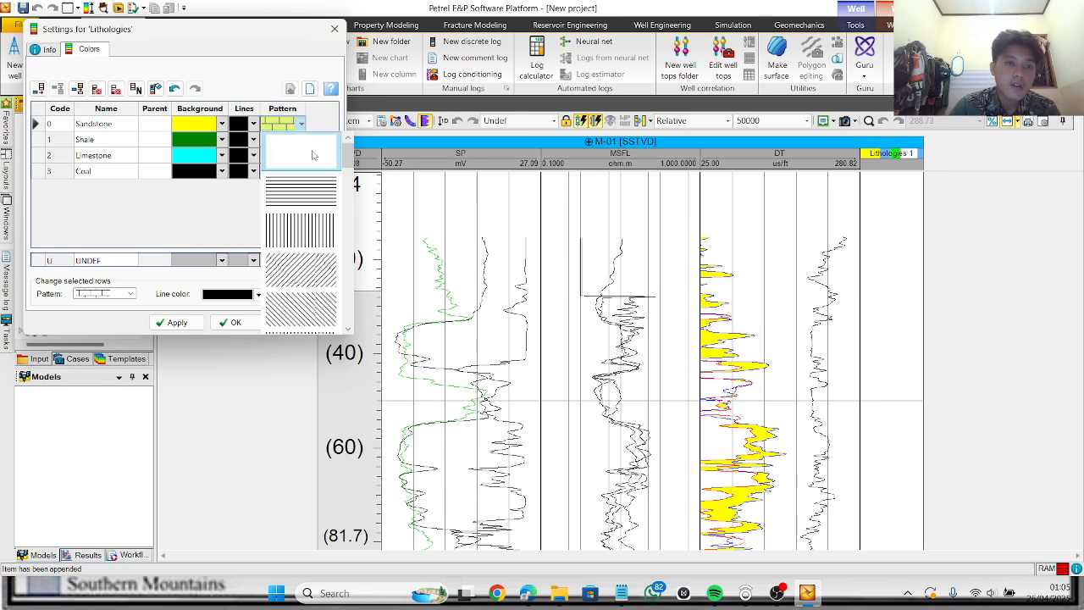
left_click(312, 150)
Step: Replace the brick patterns of Shale and Limestone with the blank pattern
left_click(303, 139)
left_click(302, 140)
left_click(302, 140)
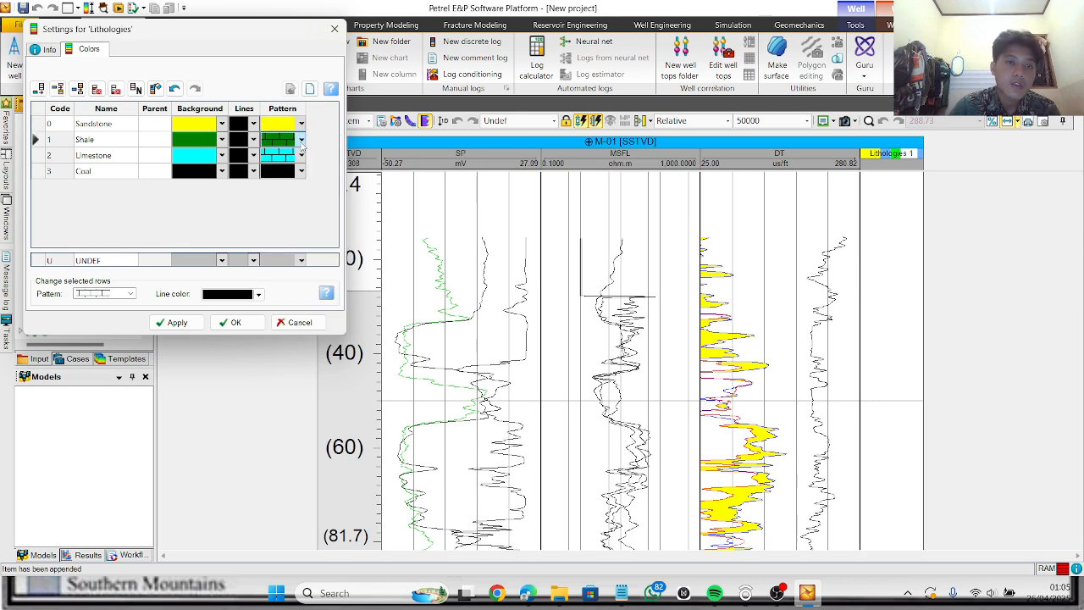
left_click(303, 140)
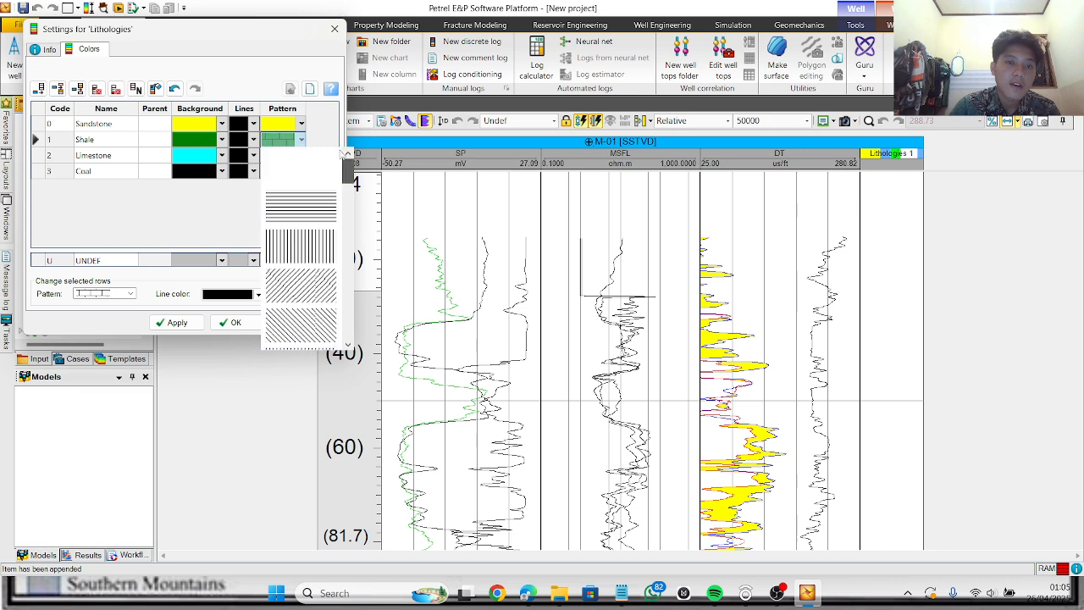
left_click(318, 168)
left_click(301, 156)
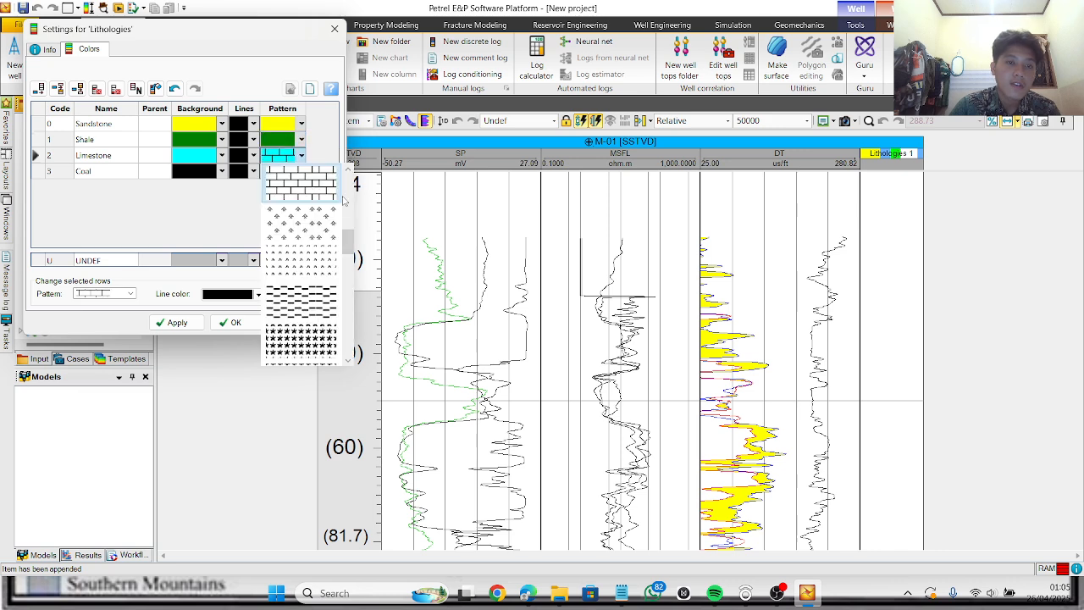
scroll(348, 239, "up", 5)
left_click(314, 183)
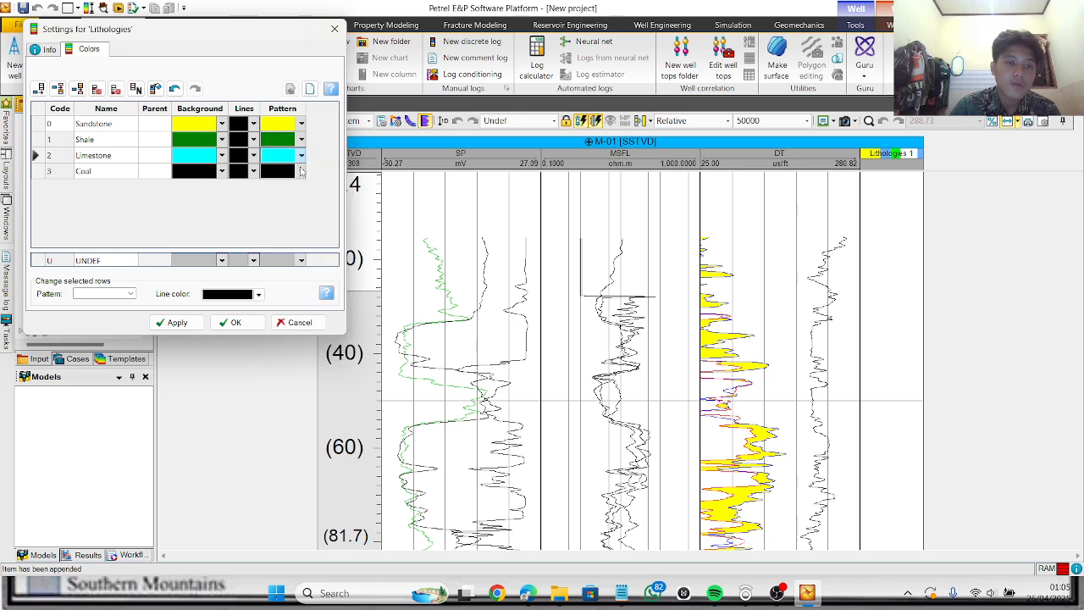
Step: Set Coal's pattern to blank and apply the lithology color settings
left_click(301, 171)
scroll(348, 242, "up", 5)
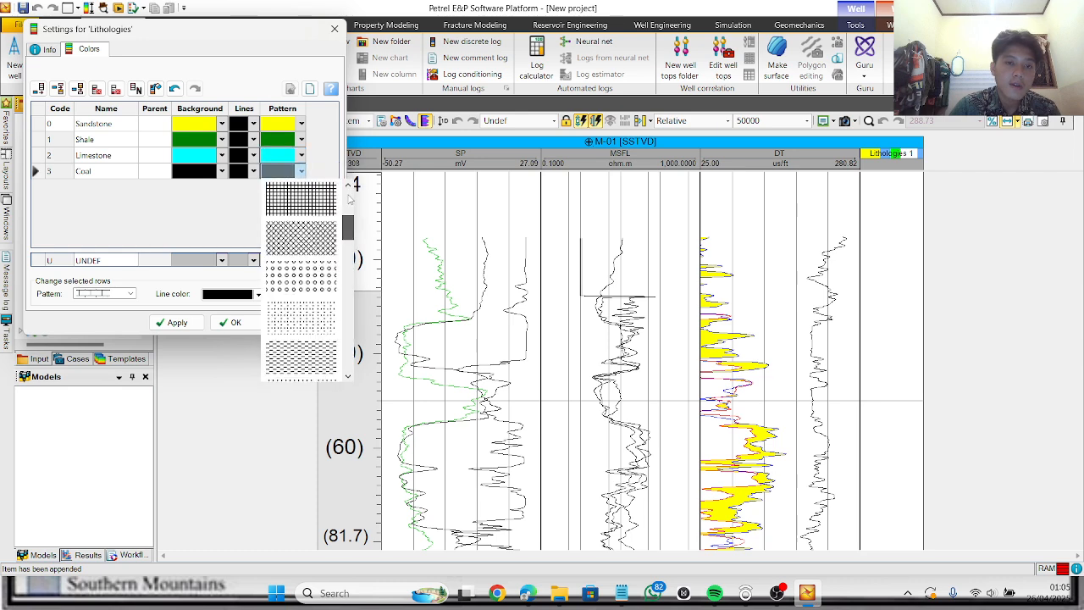
left_click(319, 222)
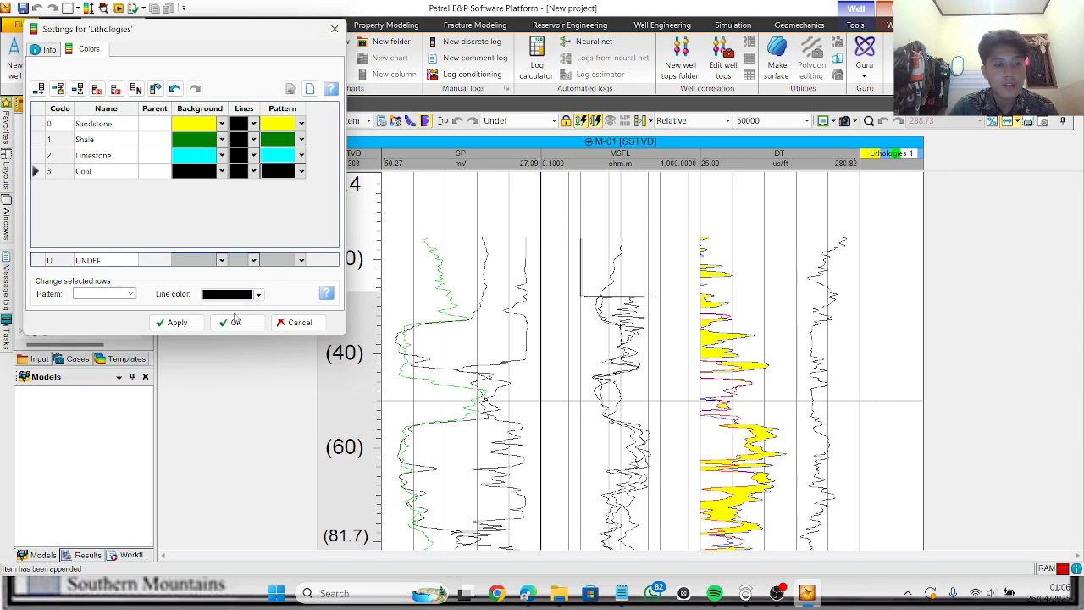
left_click(191, 325)
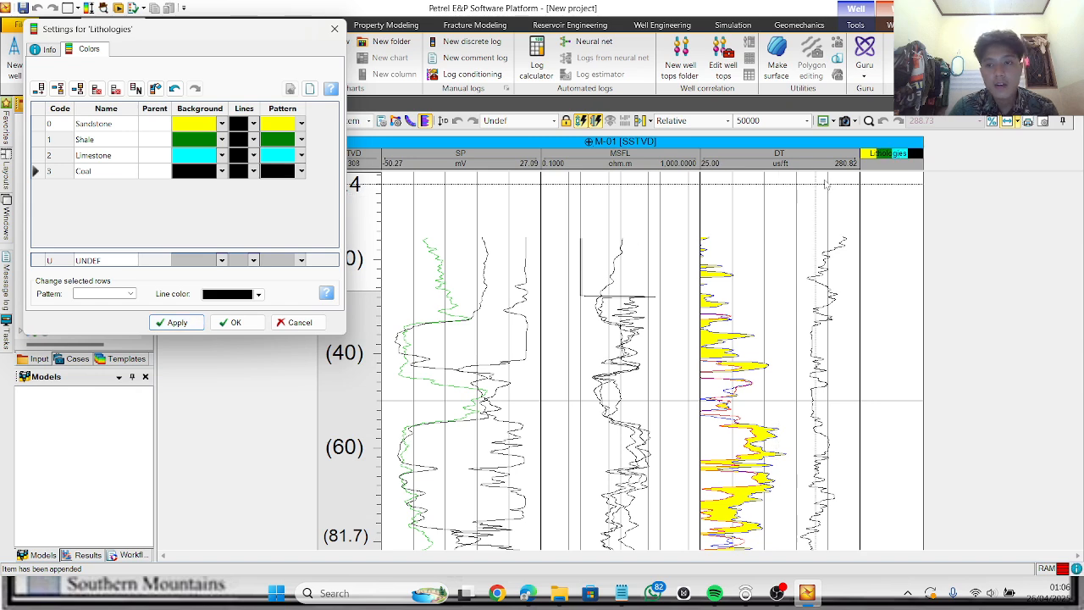
left_click(244, 320)
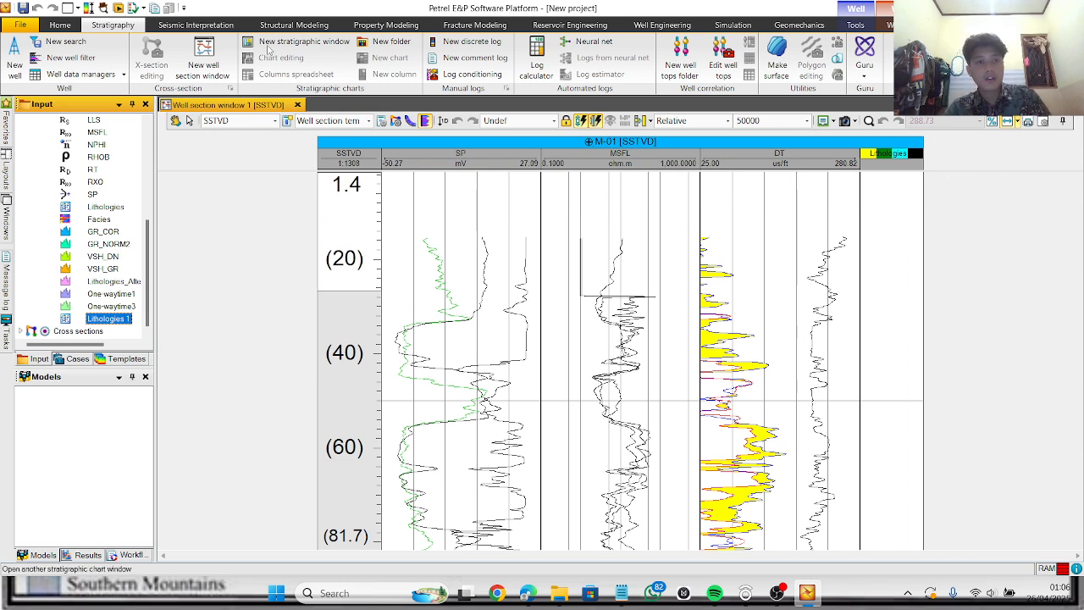
Step: Add a new discrete log to all wells using the Fluids template
left_click(462, 43)
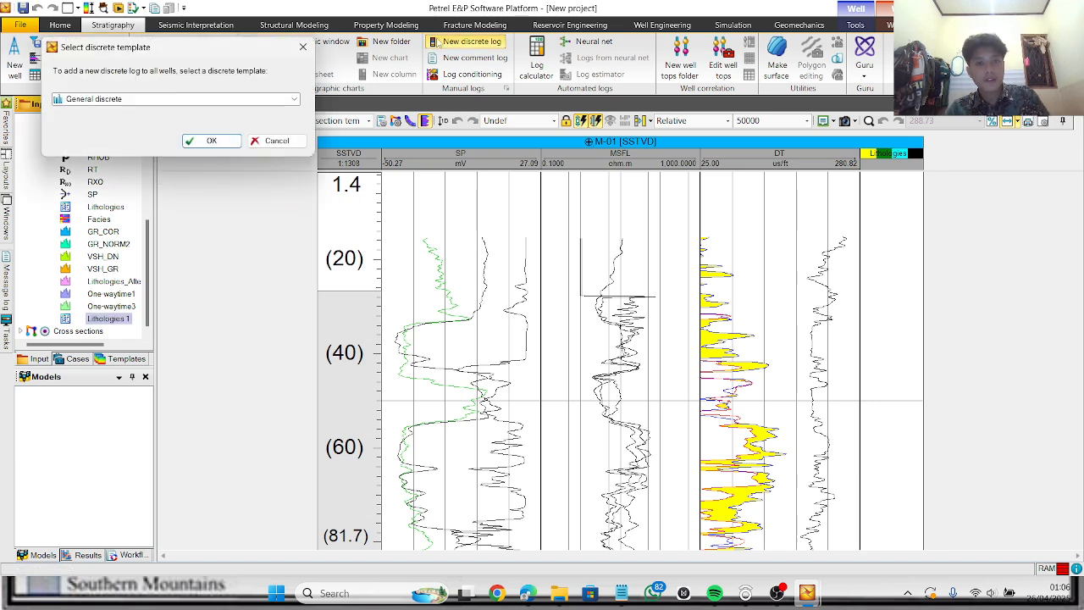
left_click(208, 99)
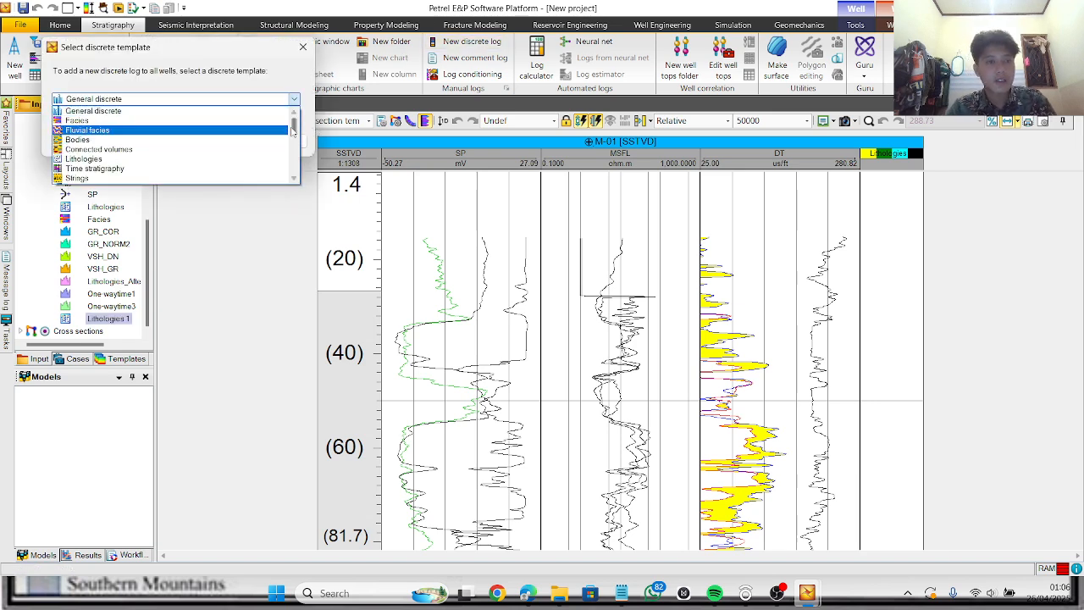
scroll(272, 149, "down", 3)
left_click(139, 168)
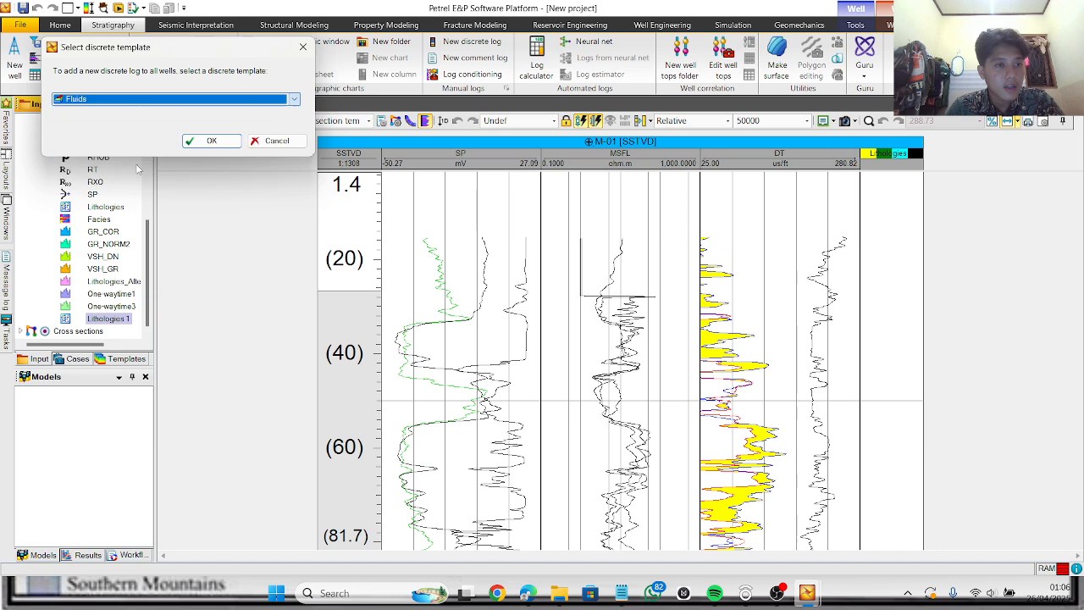
left_click(211, 141)
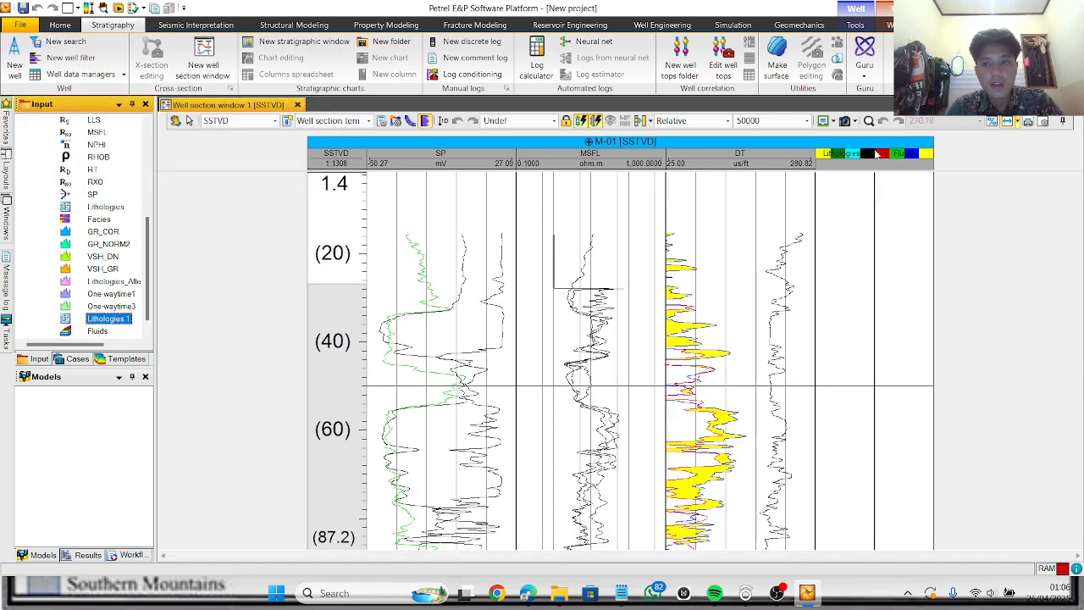
Step: Set the background color of the undifferentiated zone to gray in the Fluids log's color table
right_click(105, 331)
left_click(148, 399)
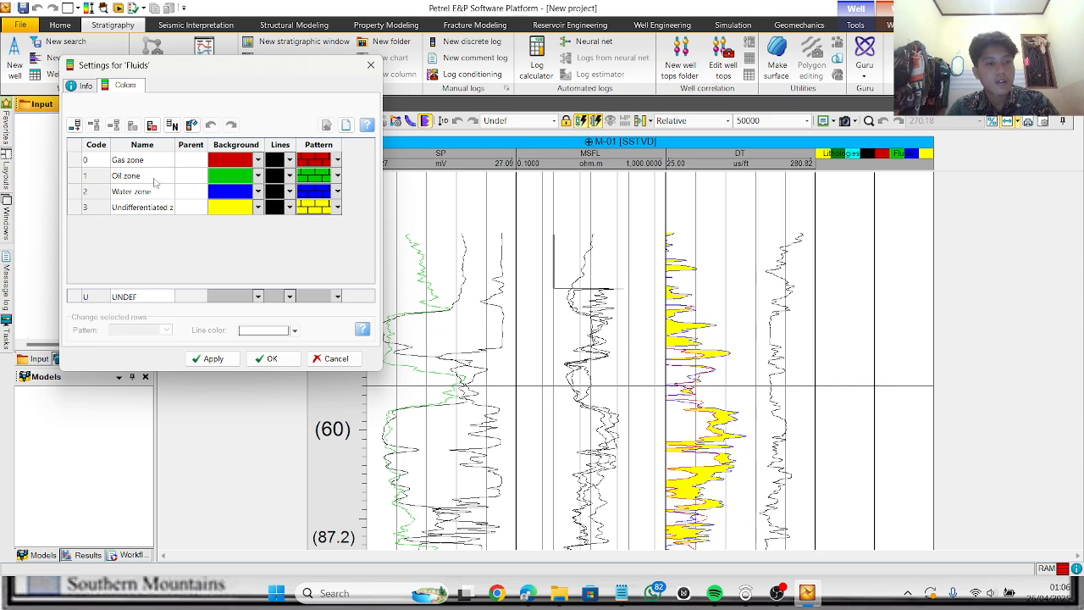
left_click(258, 213)
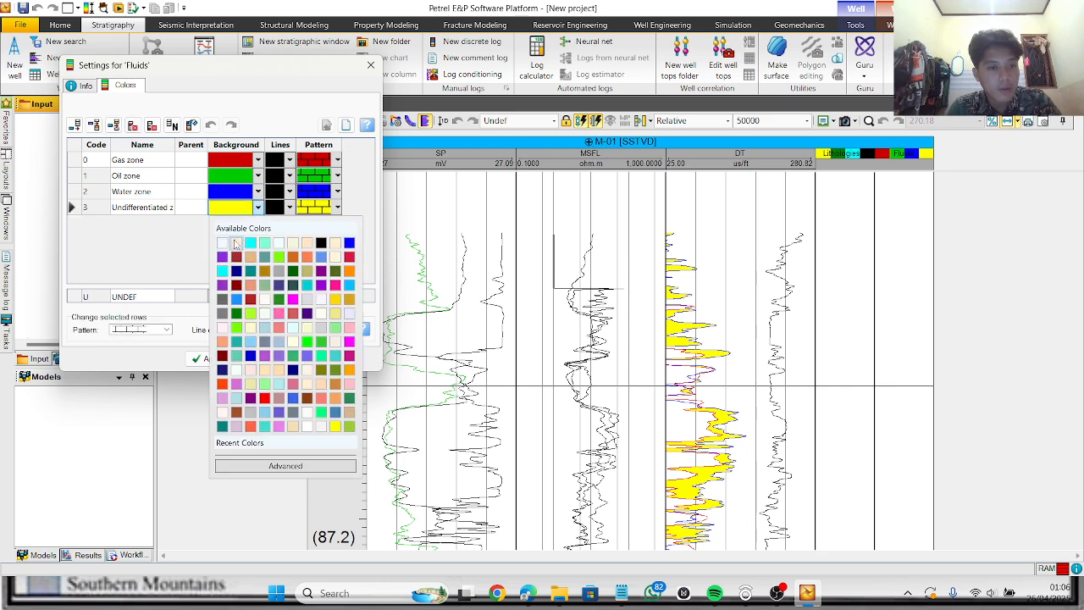
left_click(224, 300)
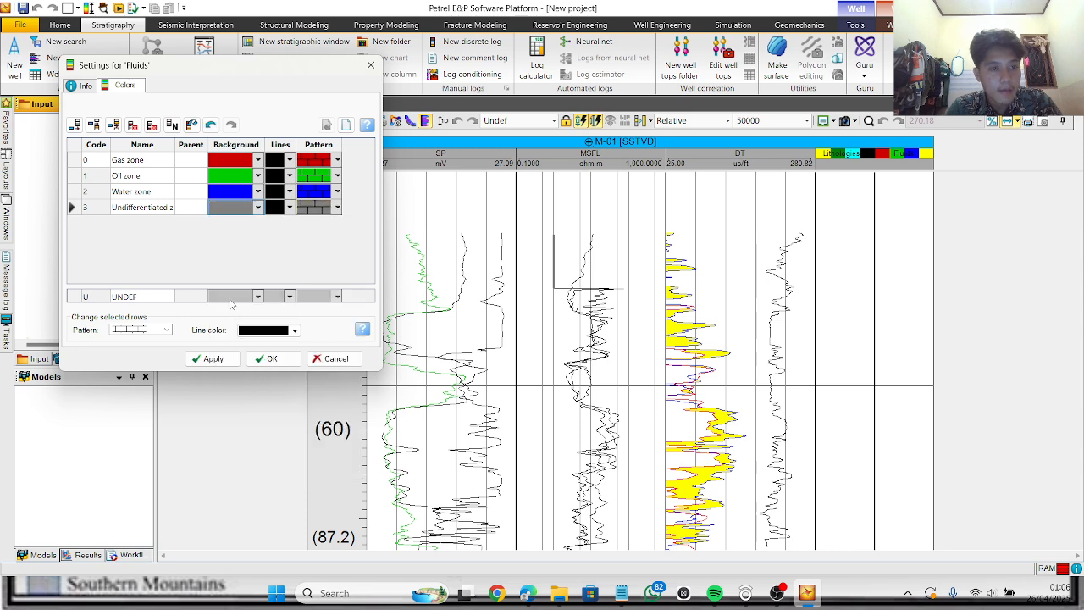
Step: Replace the brick patterns of Gas zone and Oil zone with the blank pattern
left_click(337, 159)
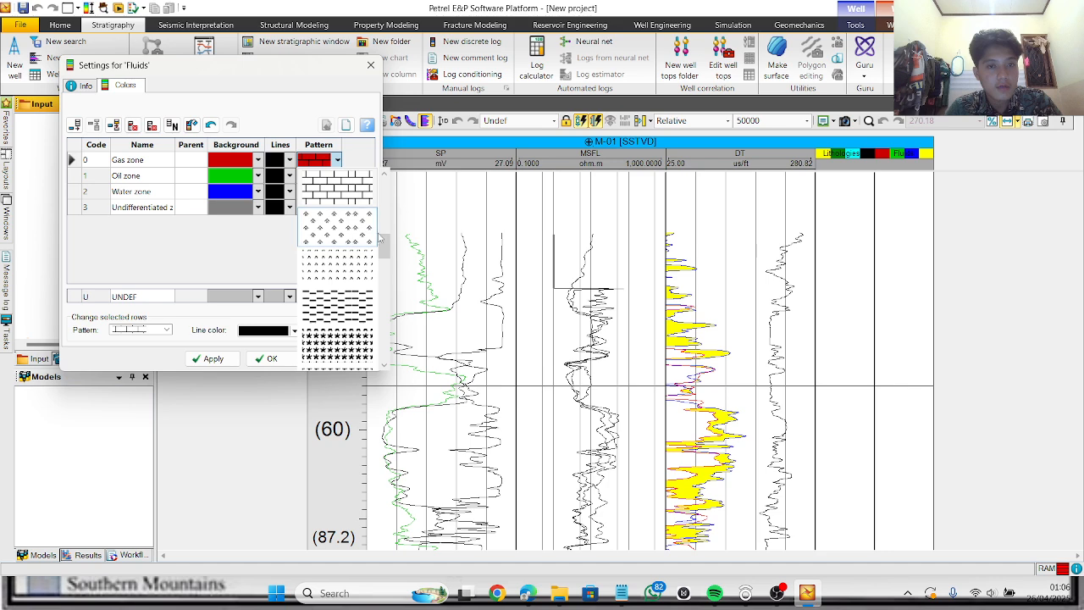
scroll(334, 220, "up", 5)
left_click(332, 187)
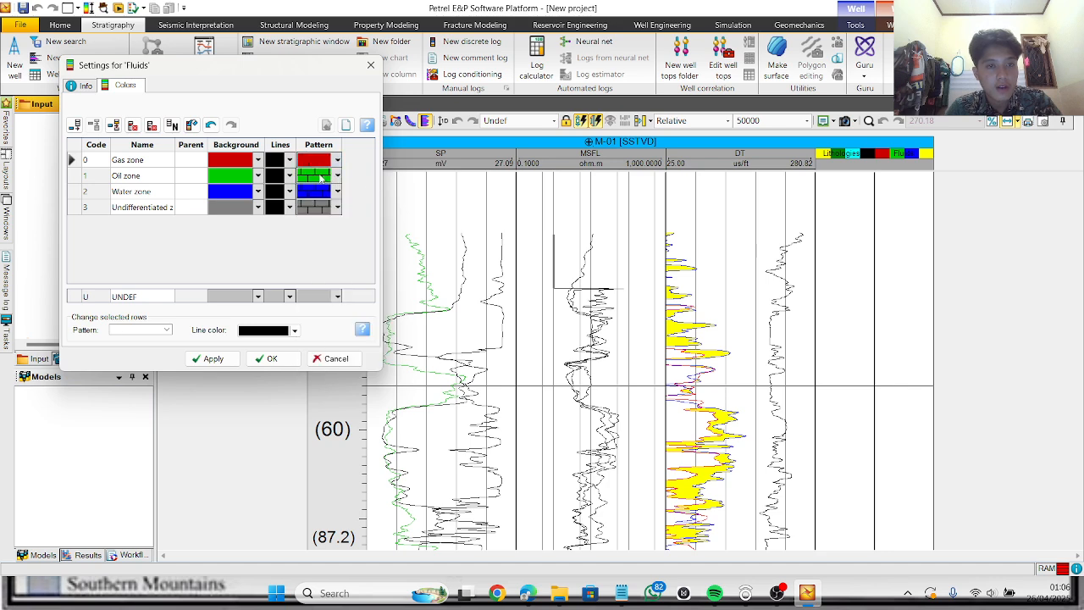
left_click(337, 175)
scroll(381, 254, "up", 5)
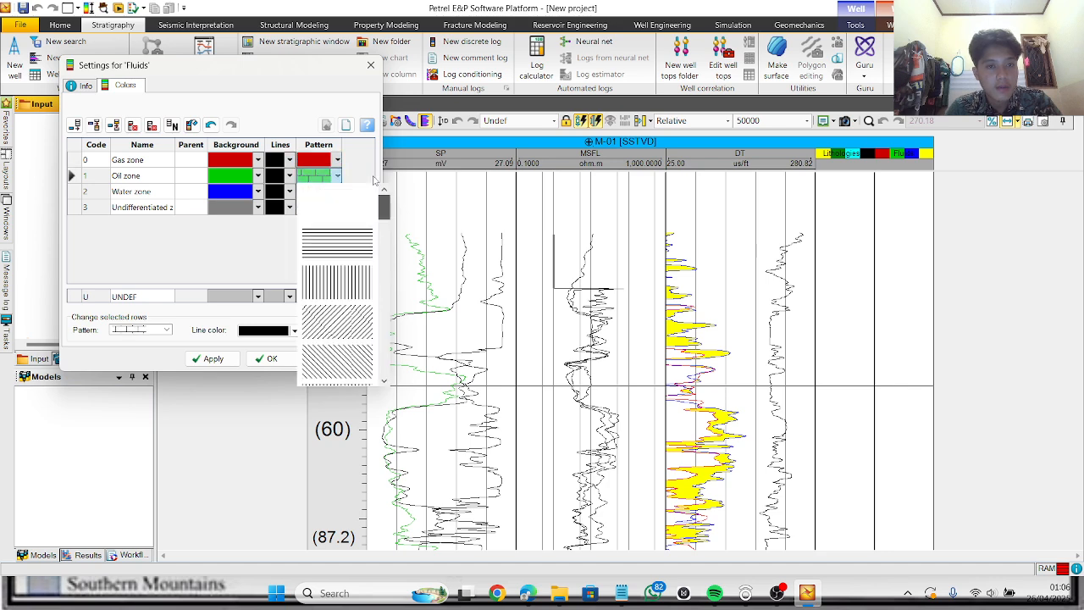
left_click(330, 193)
Step: Set the patterns of Water zone and the undifferentiated zone to blank and accept the Fluids color settings
left_click(337, 191)
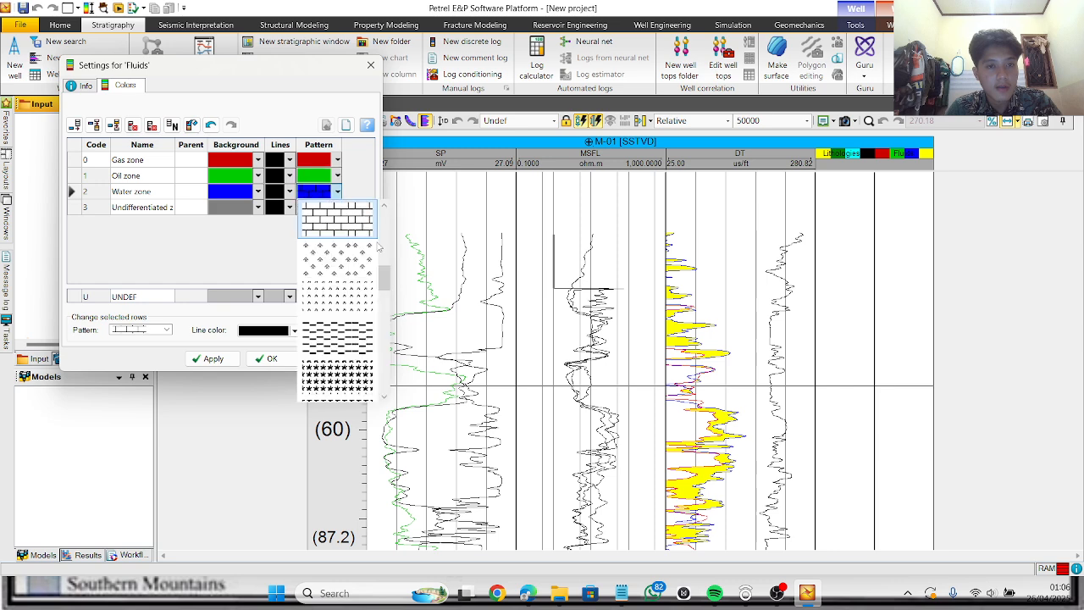
scroll(379, 247, "up", 5)
left_click(334, 215)
left_click(326, 209)
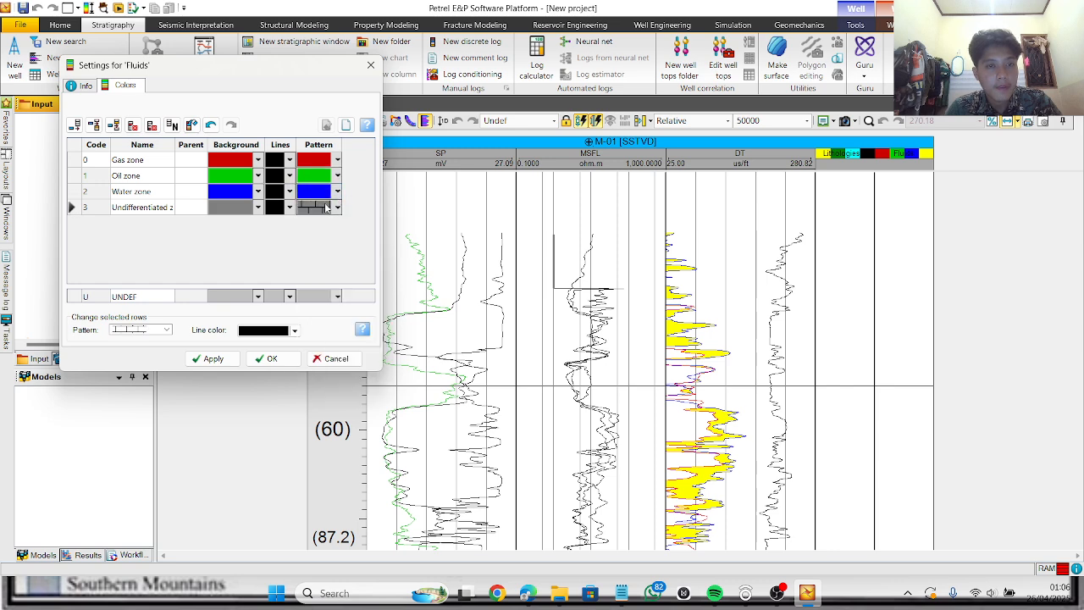
left_click(337, 208)
scroll(383, 280, "up", 3)
left_click(348, 227)
left_click(272, 359)
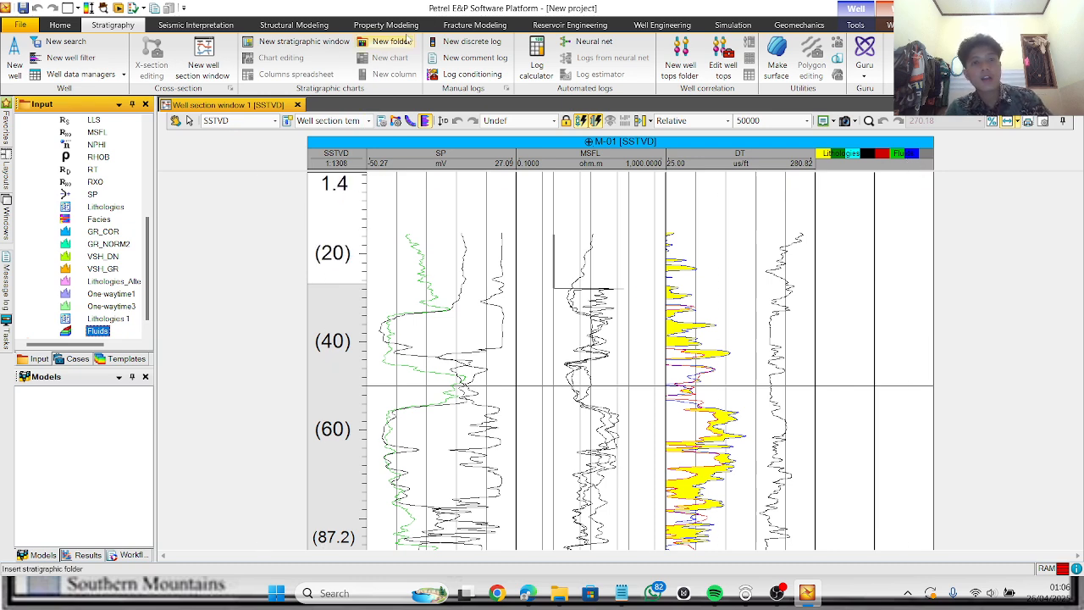
Step: Add a new discrete log to all wells using the Zones template
left_click(448, 42)
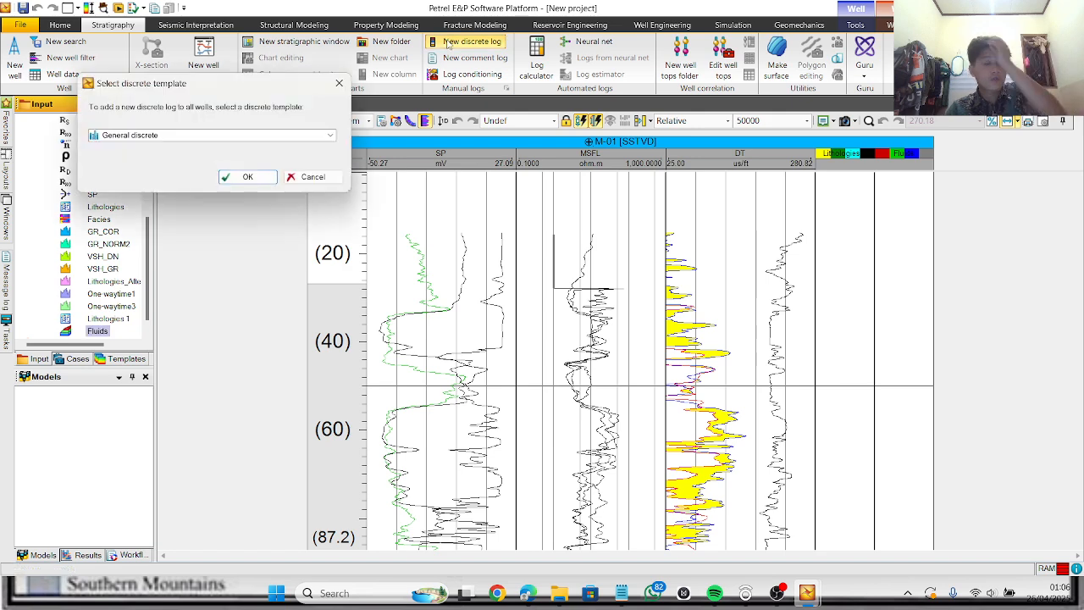
left_click(329, 135)
scroll(212, 166, "down", 5)
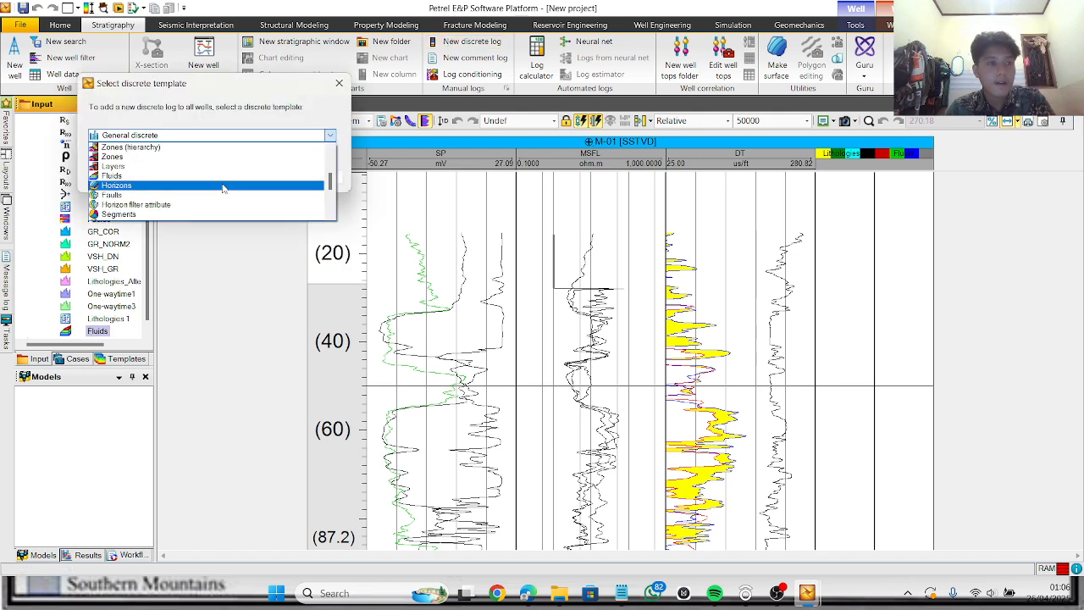
left_click(196, 158)
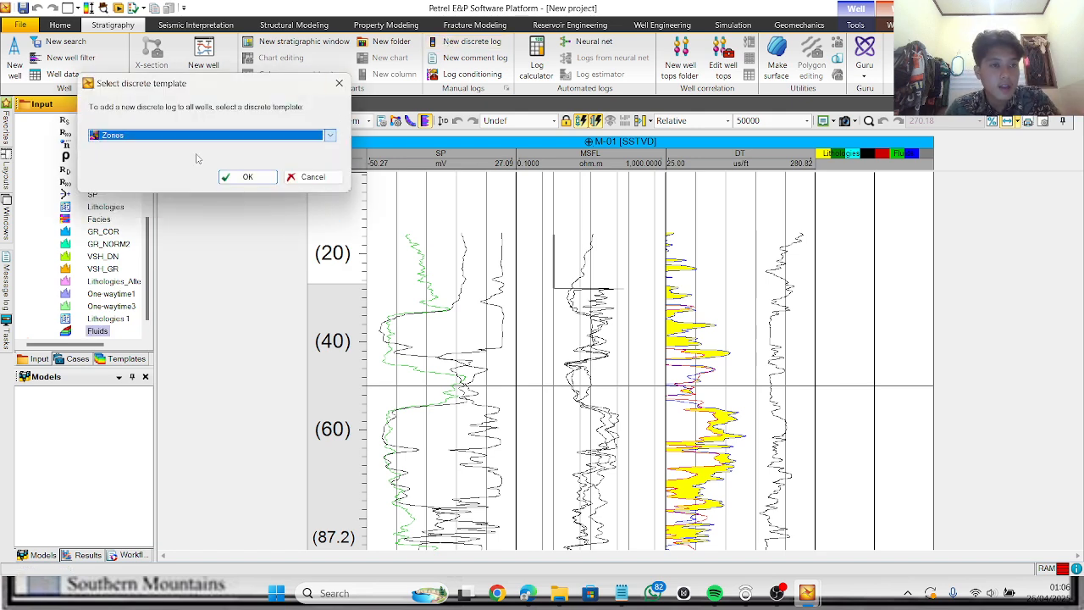
left_click(242, 176)
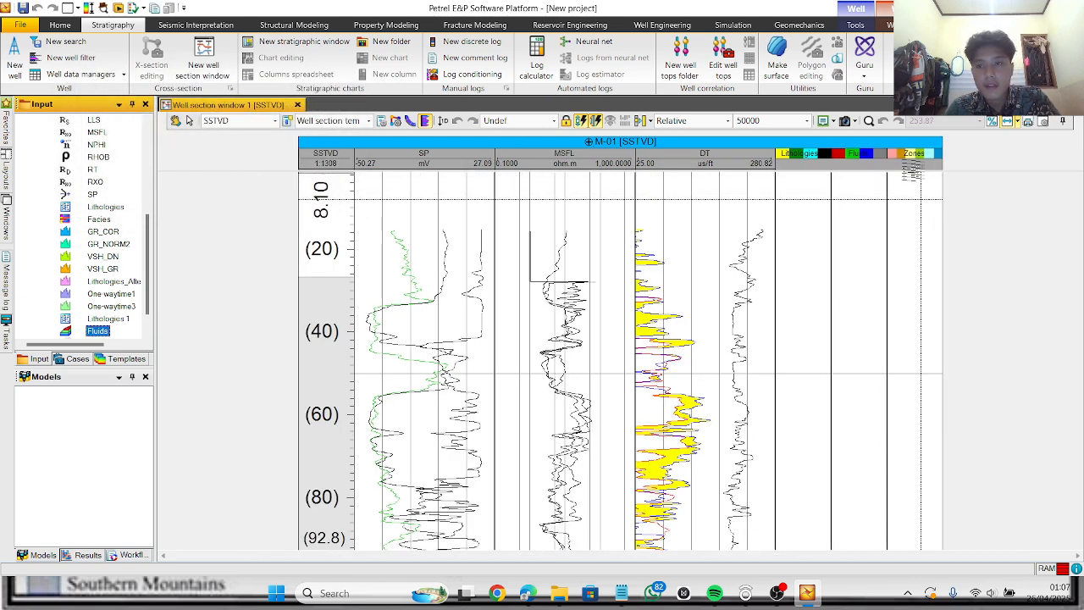
Step: Open the Zones log's color table and delete codes 1 to 5, keeping only code 0
right_click(916, 190)
left_click(986, 175)
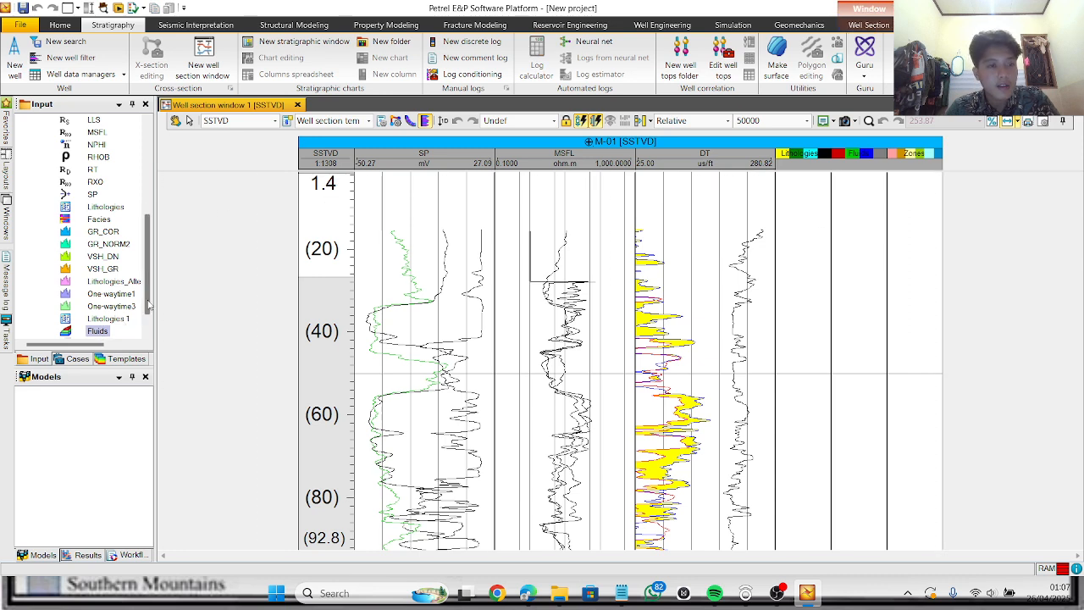
left_click_drag(148, 307, 147, 320)
left_click(93, 321)
right_click(92, 321)
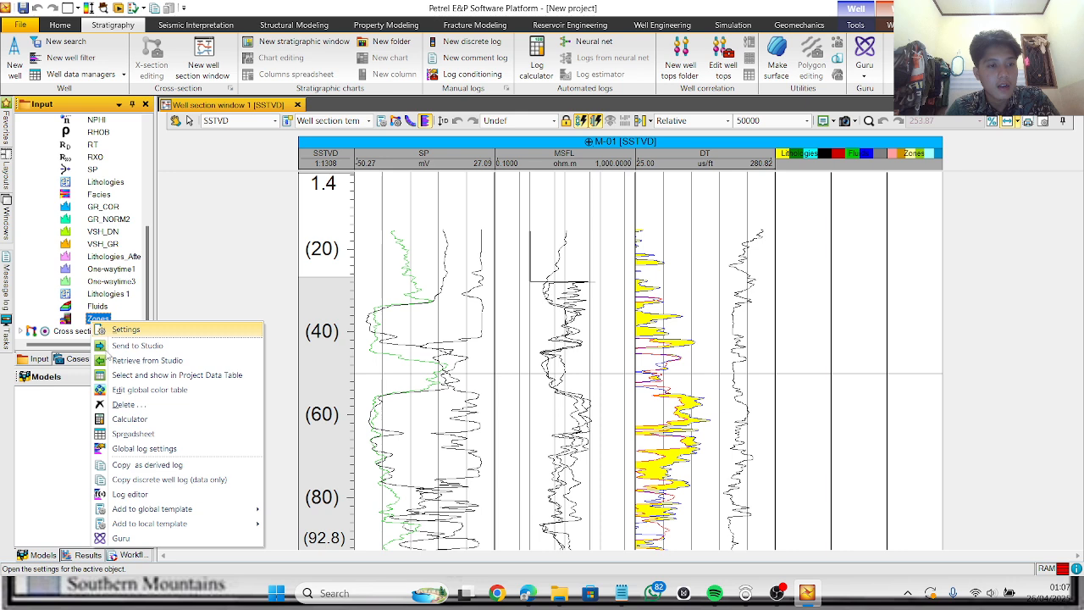
left_click(118, 389)
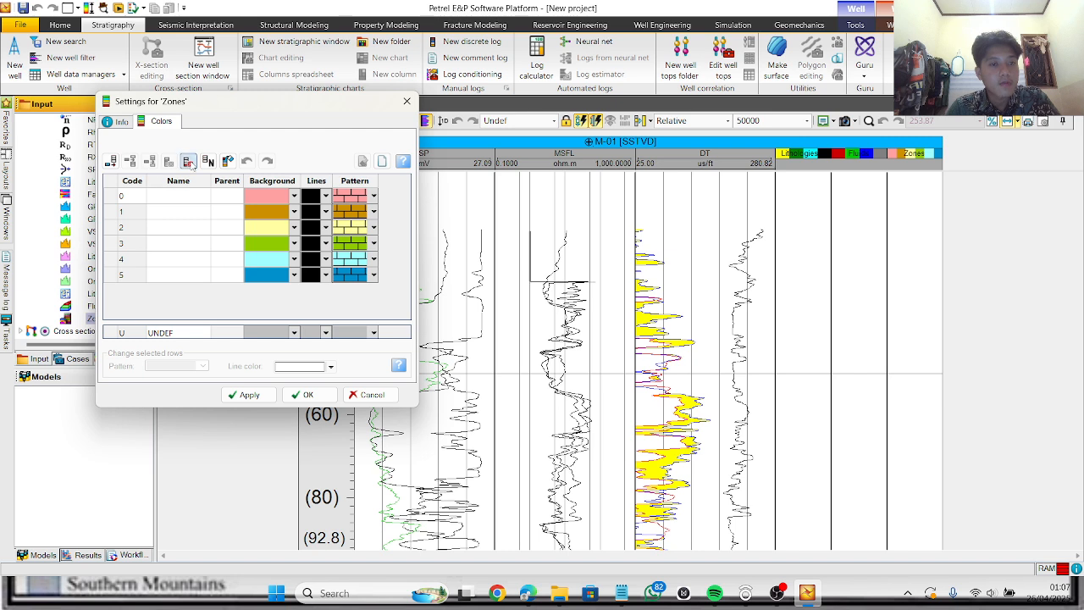
left_click(188, 161)
left_click(188, 161)
left_click(188, 161)
left_click(188, 160)
left_click(188, 161)
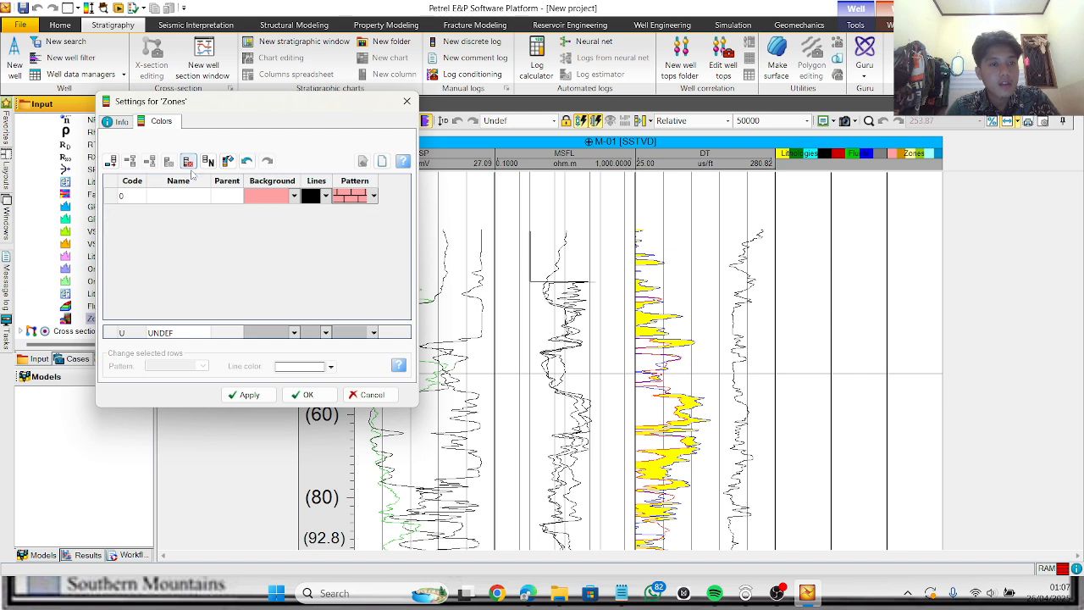
Step: Name zone code 0 "Propect Zone" and set its background color to purple
left_click(182, 198)
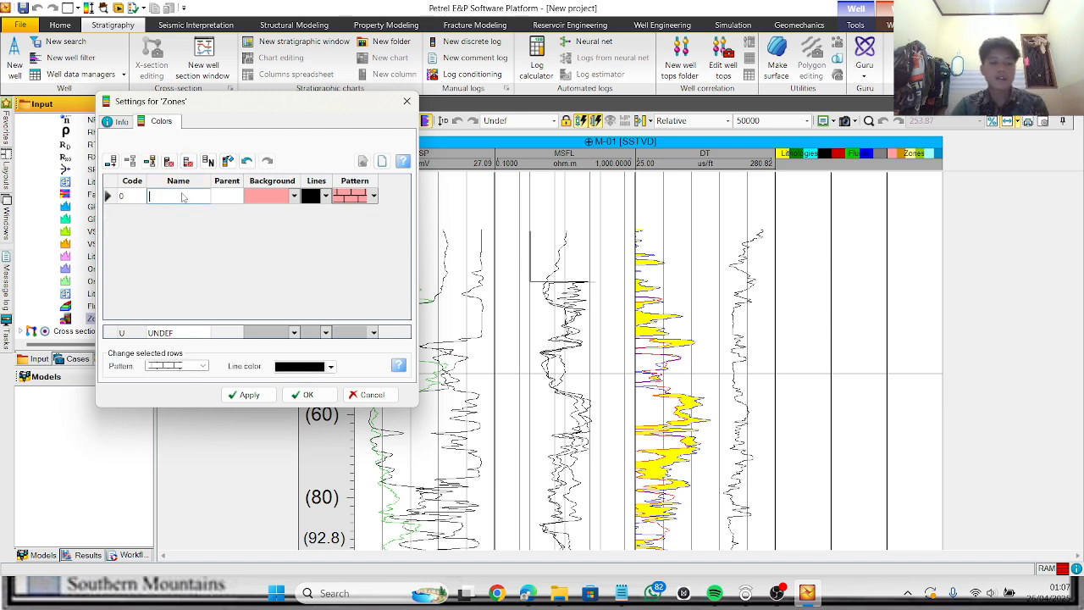
key("Caps_Lock")
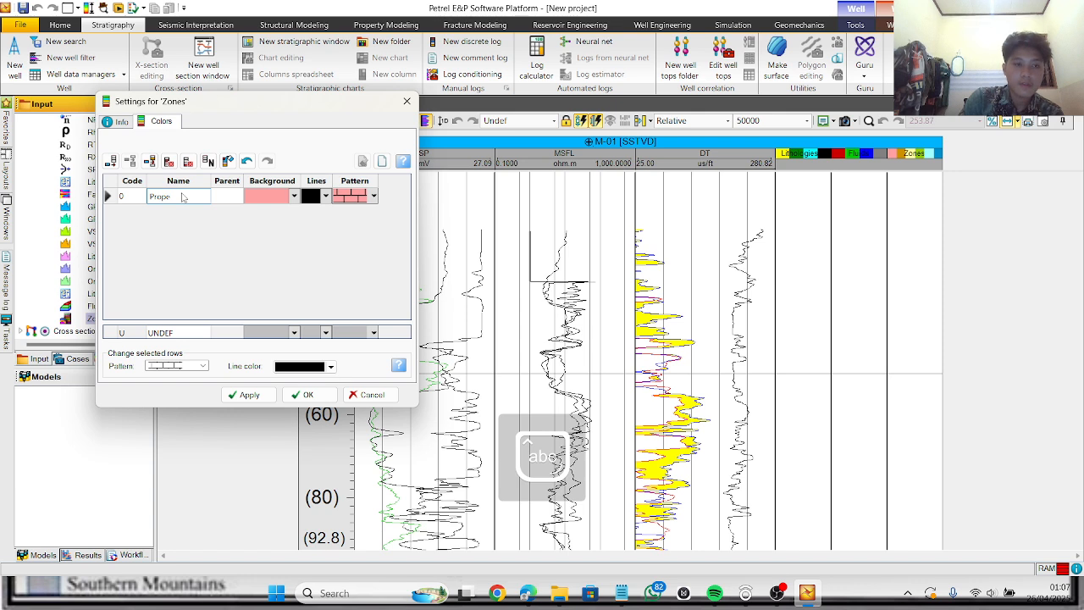
type("Prope")
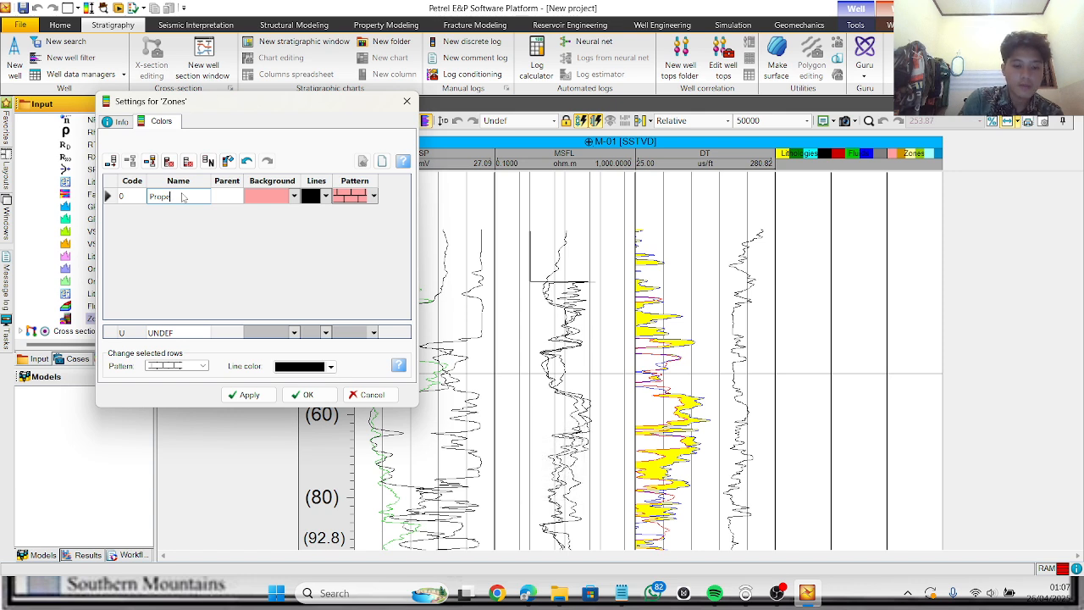
type("ct")
key("Caps_Lock")
type("Zone")
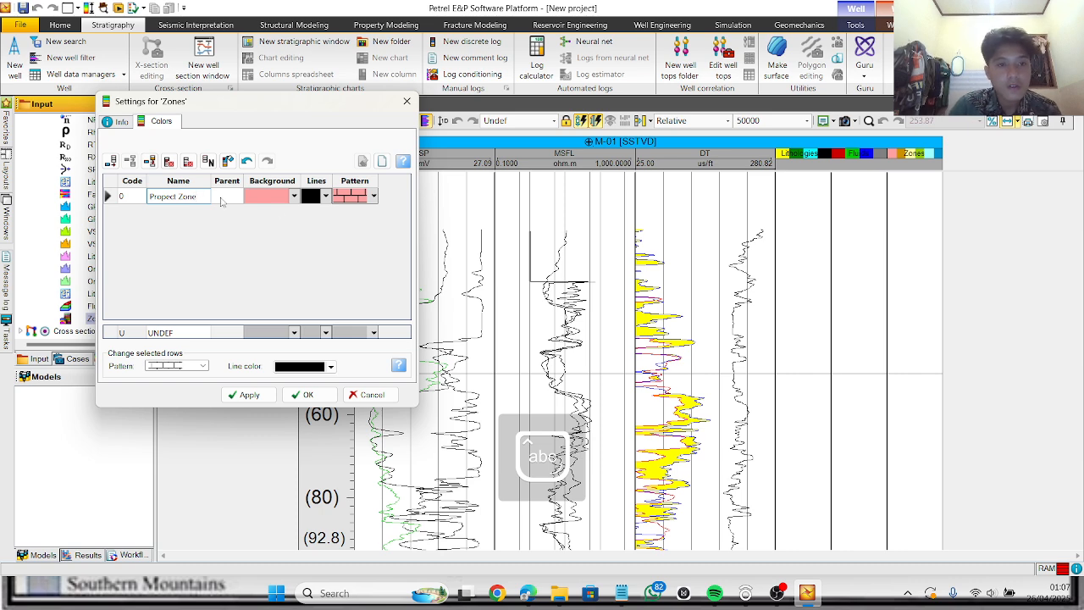
left_click(294, 196)
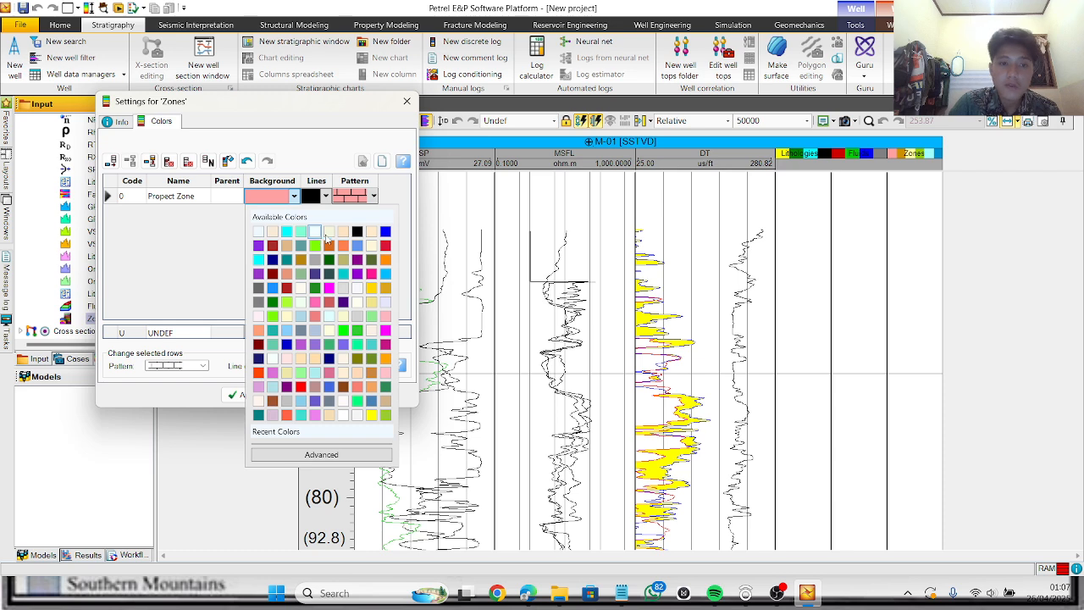
left_click(358, 260)
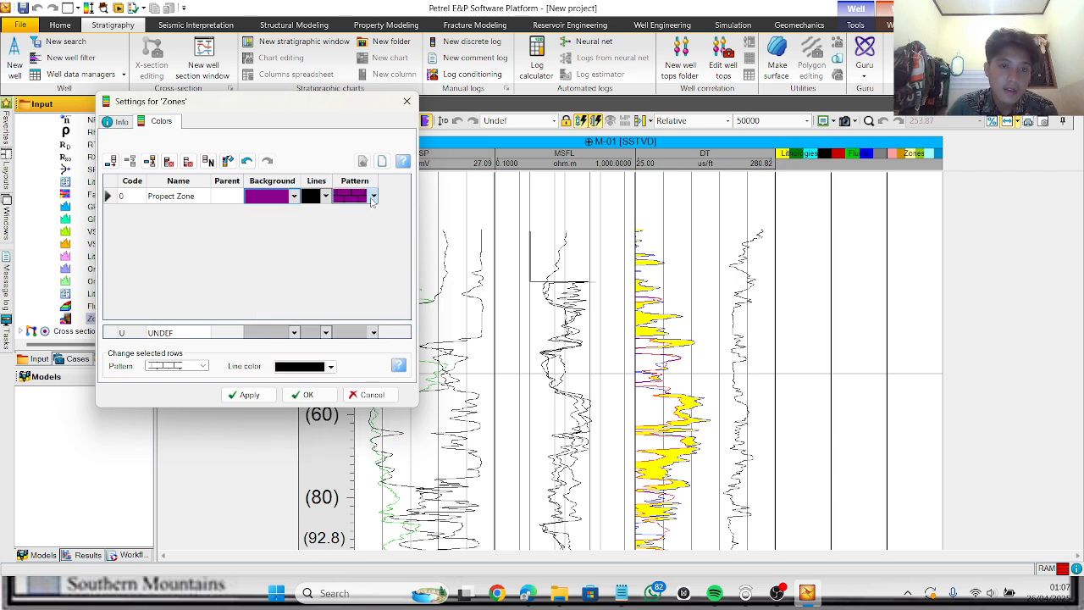
Step: Set the pattern of the Propect Zone class to blank and accept the Zones color settings
left_click(372, 197)
scroll(418, 285, "down", 2)
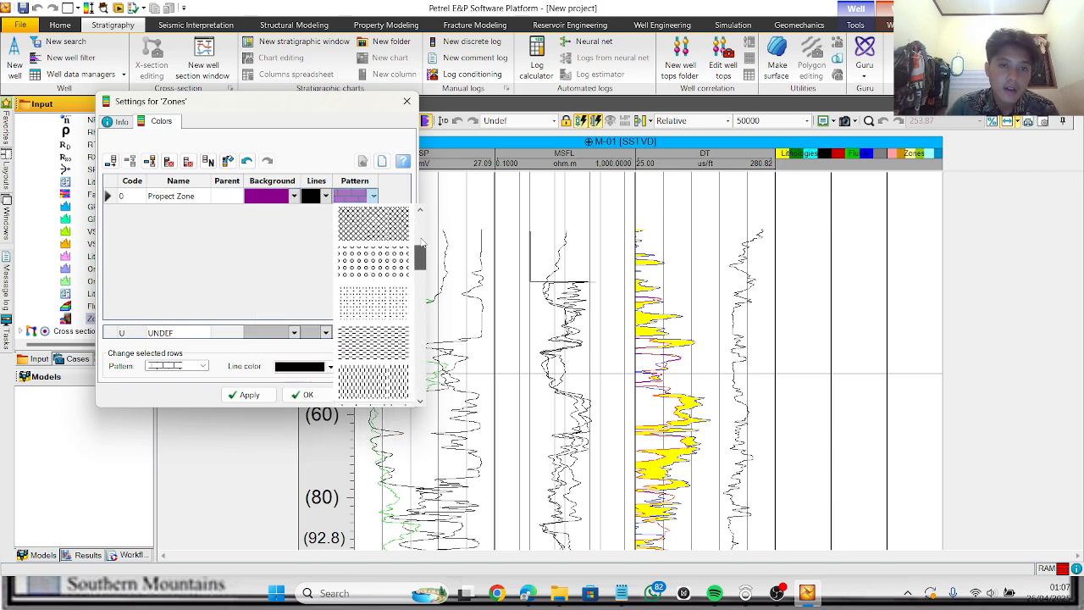
left_click_drag(423, 243, 421, 218)
left_click(394, 231)
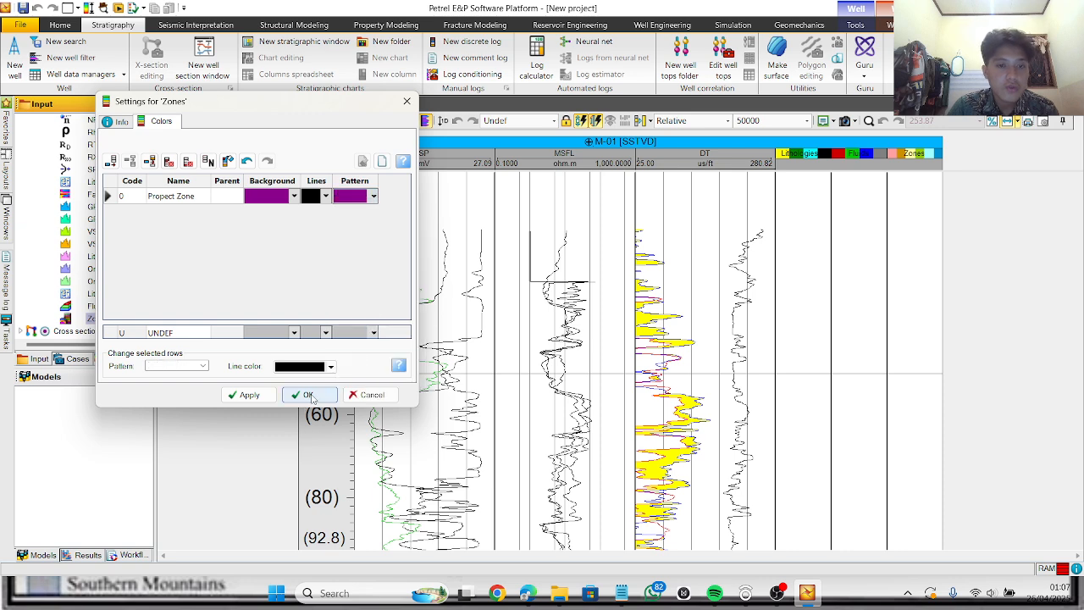
left_click(308, 398)
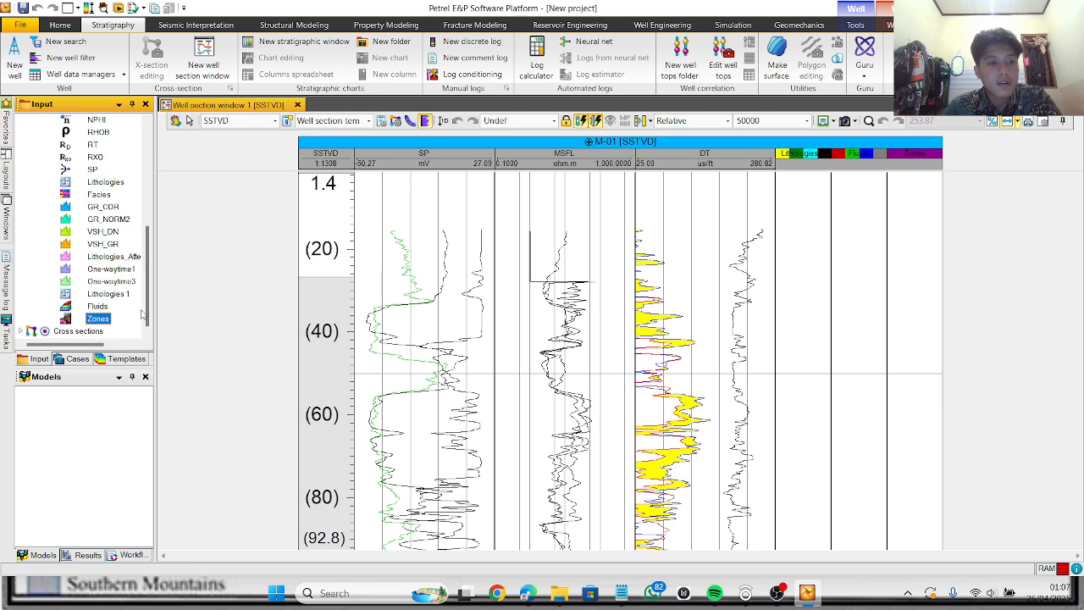
left_click_drag(142, 315, 151, 190)
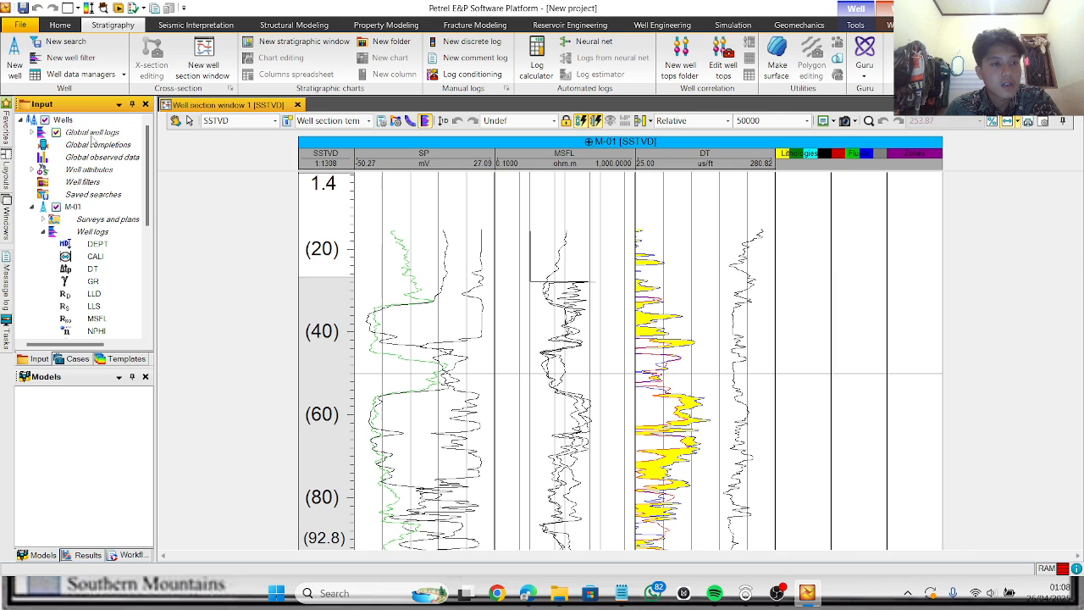
right_click(103, 231)
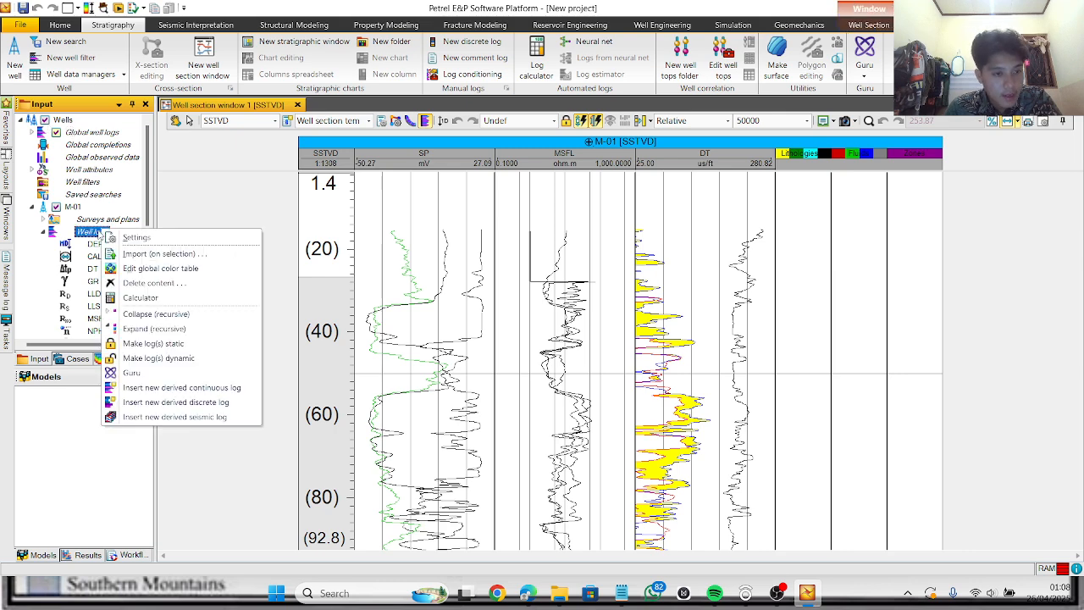
left_click(100, 234)
left_click(69, 119)
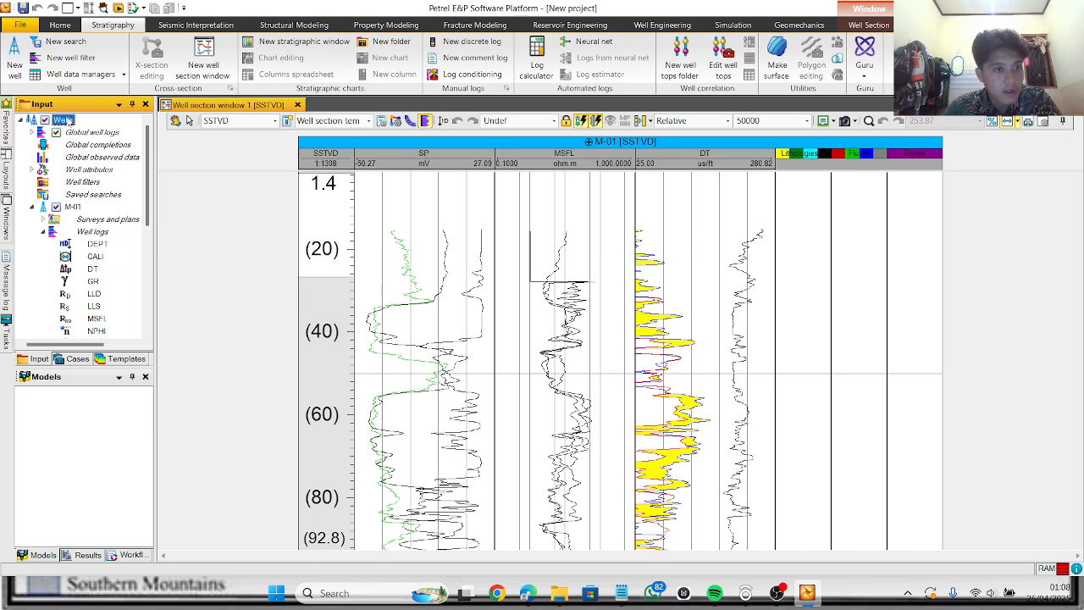
right_click(69, 121)
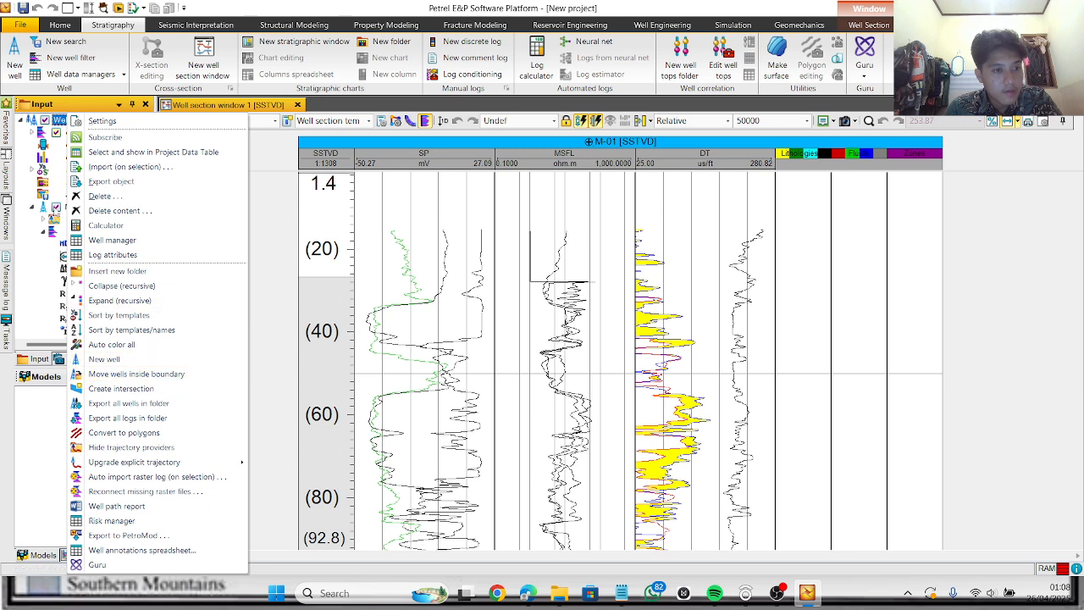
left_click(29, 193)
left_click(32, 133)
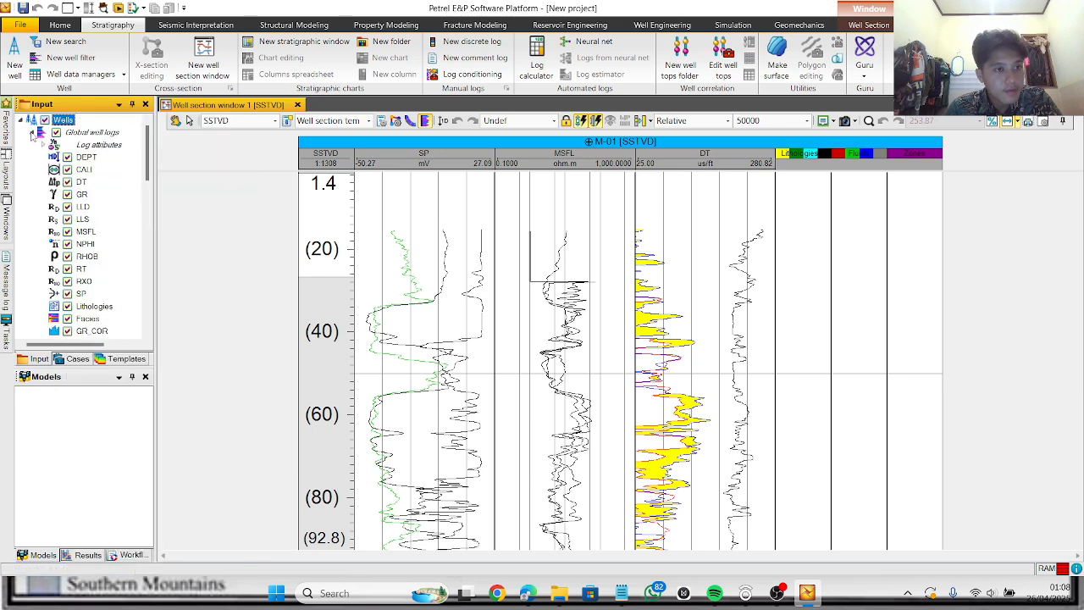
left_click(32, 132)
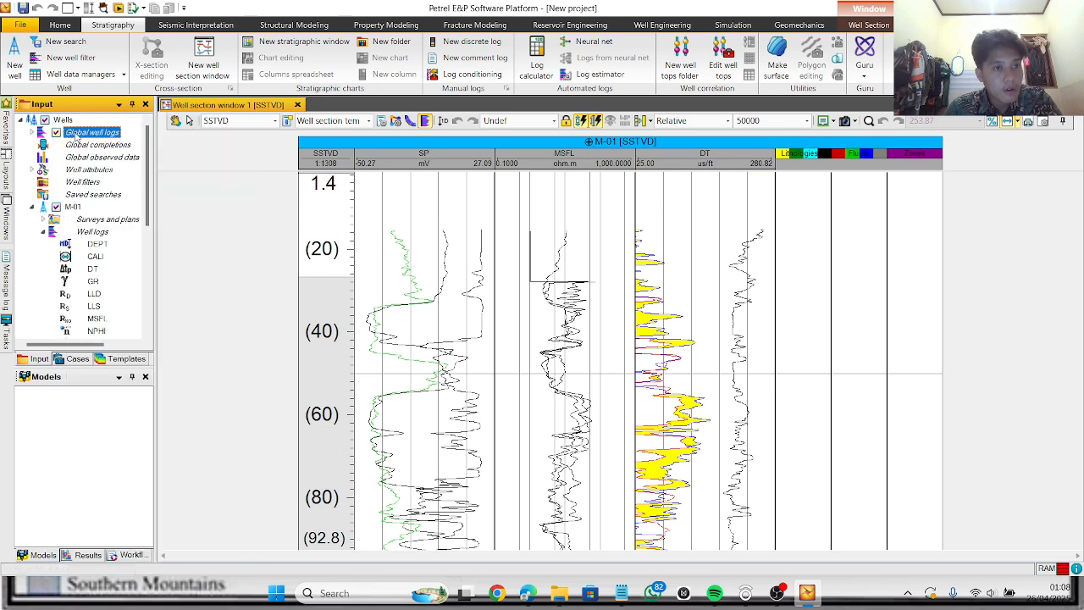
Step: Insert a new continuous global well log under Global well logs
right_click(75, 134)
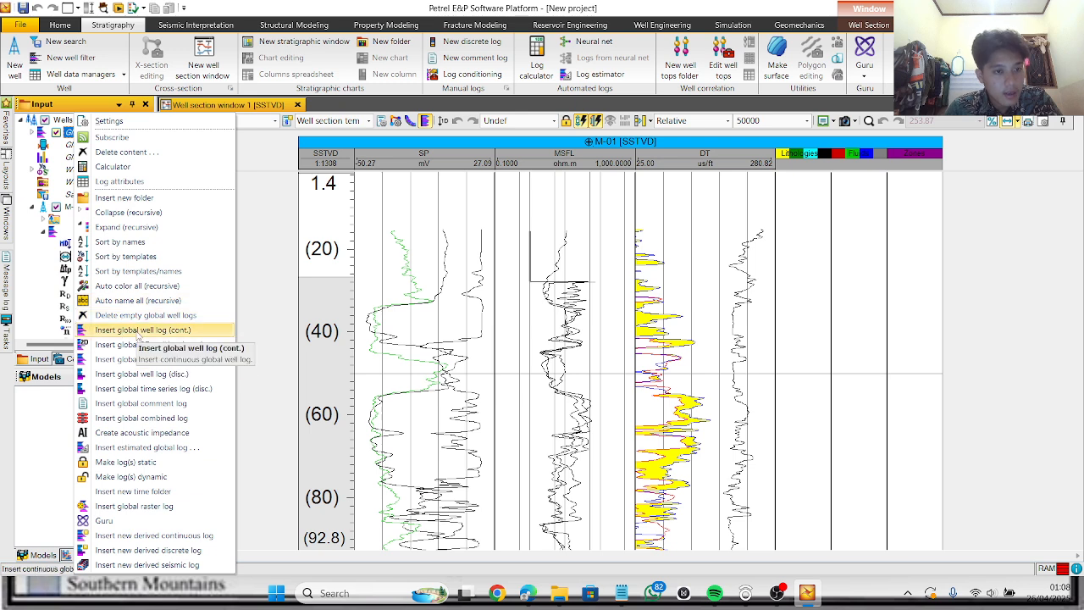
left_click(138, 335)
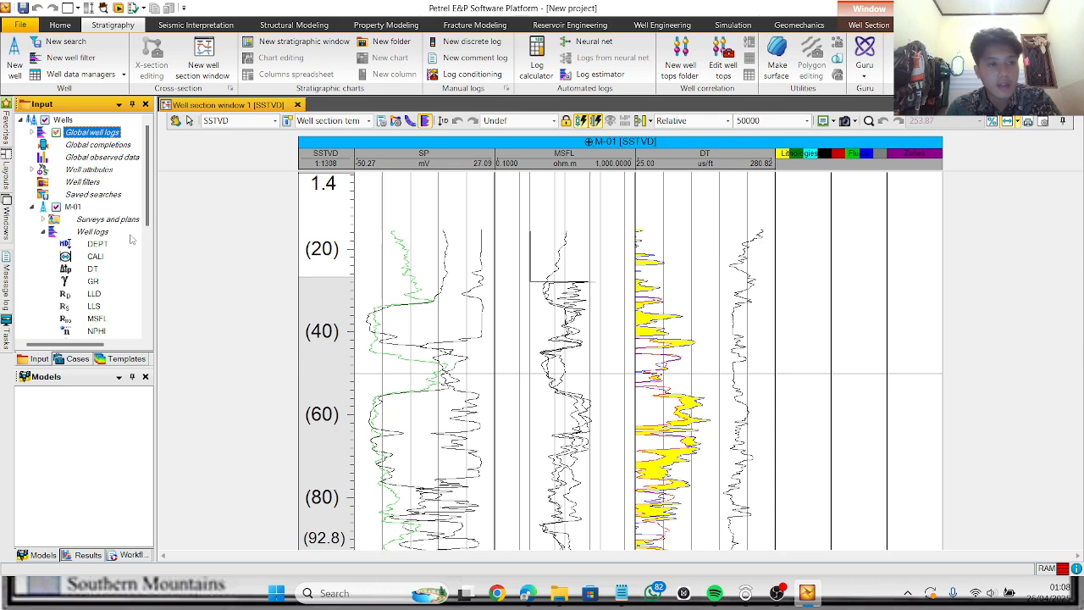
scroll(118, 229, "down", 6)
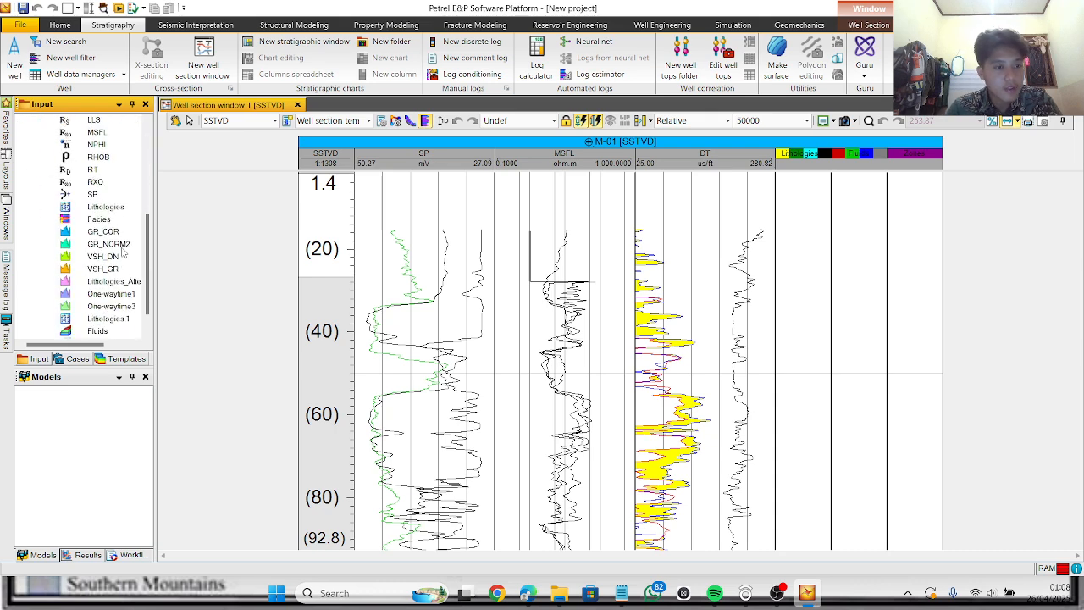
scroll(110, 254, "up", 8)
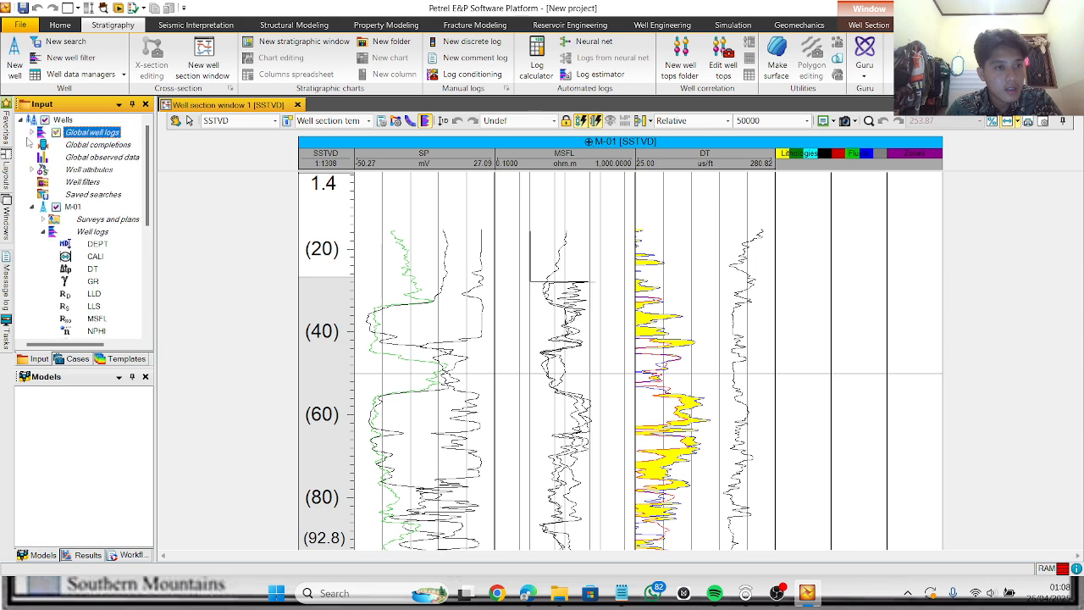
Step: Rename the newly inserted global log as "CUT OF GR" in its settings
left_click(31, 132)
scroll(88, 309, "down", 6)
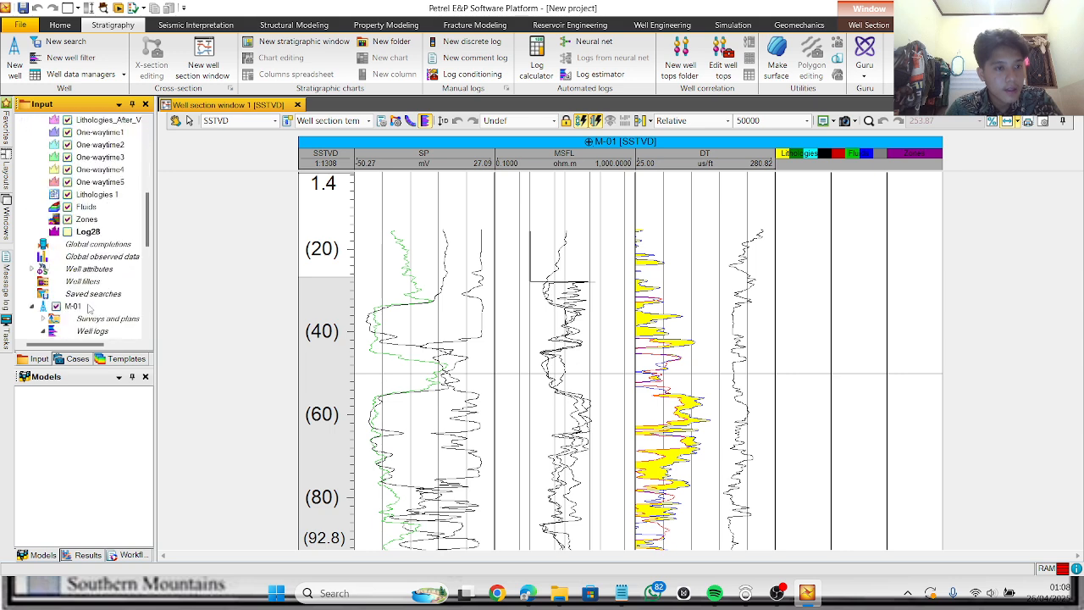
left_click(89, 232)
right_click(89, 234)
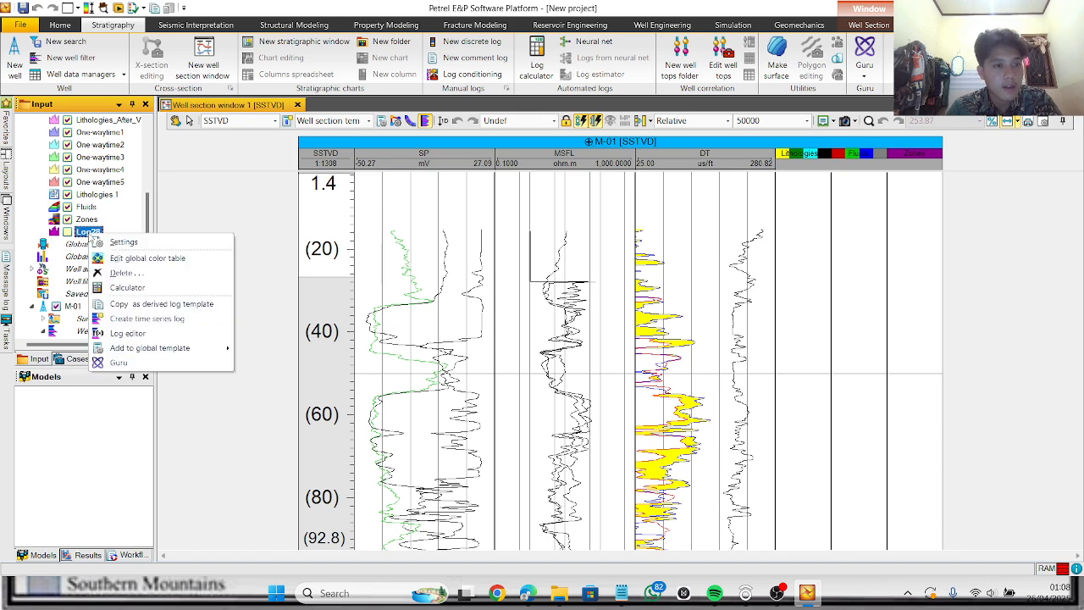
left_click(103, 243)
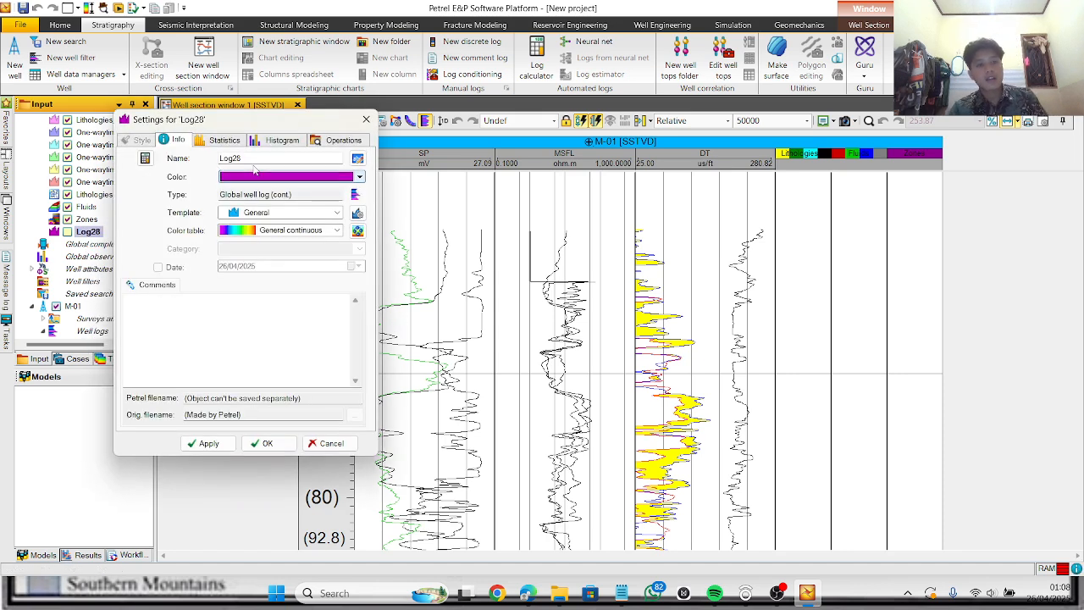
key("ctrl+a")
key("Caps_Lock")
type("CL")
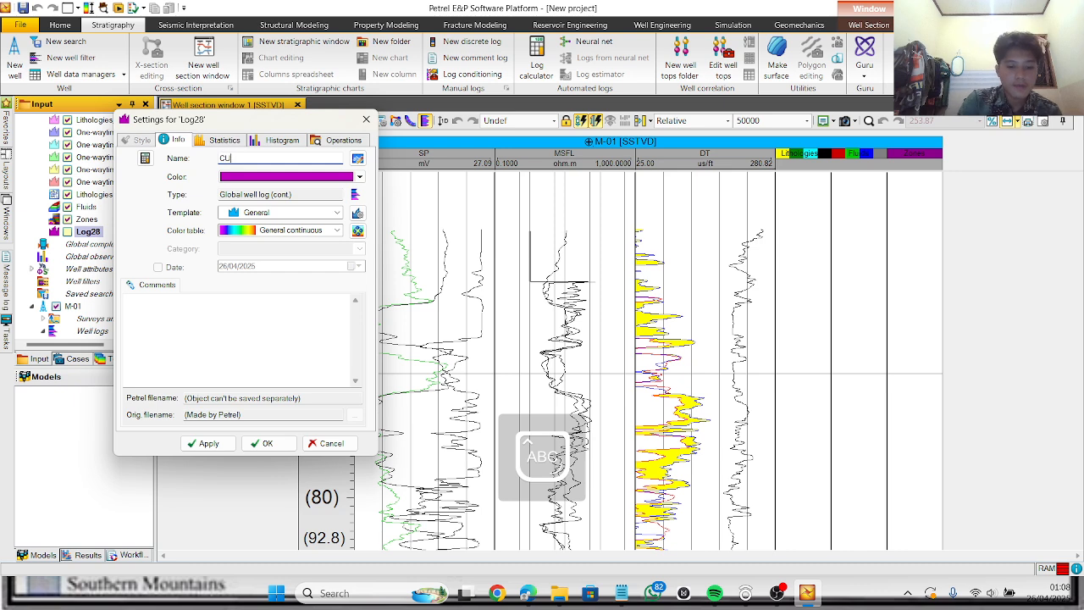
type("T OF GE")
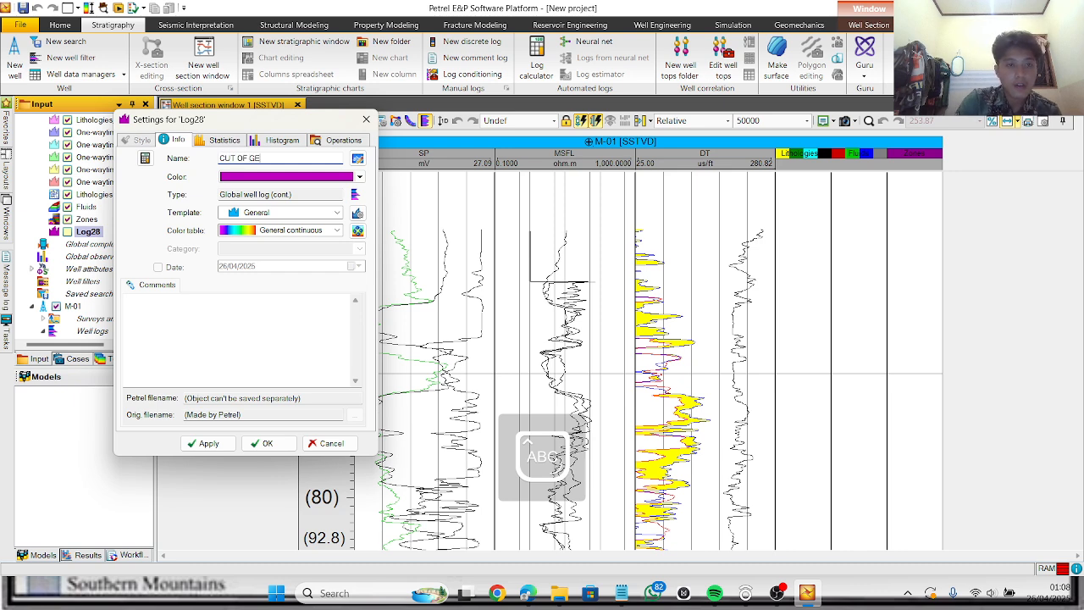
key("BackSpace")
type("R")
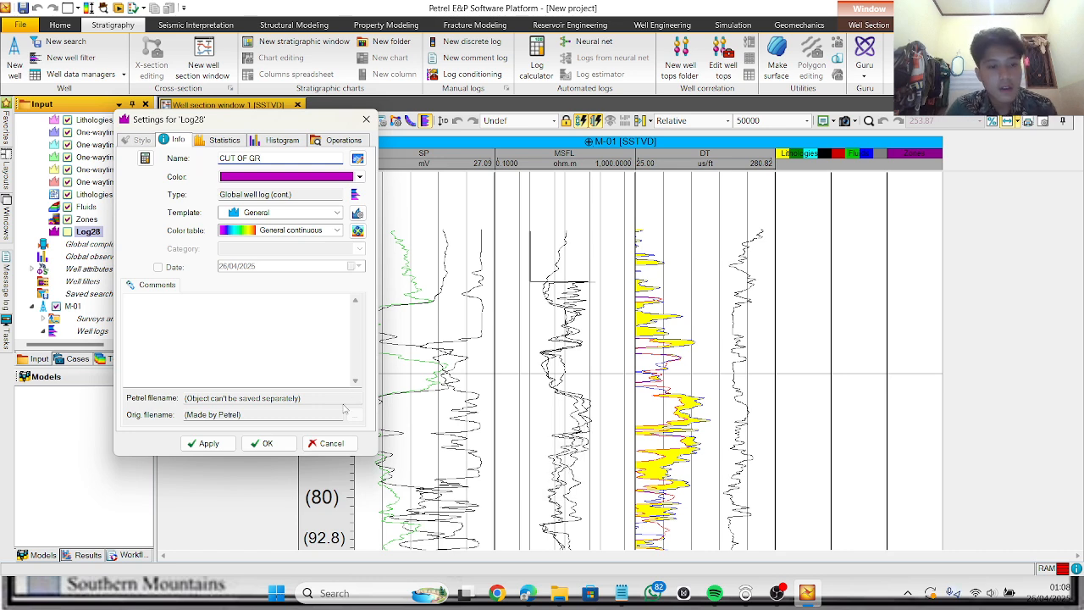
left_click(262, 442)
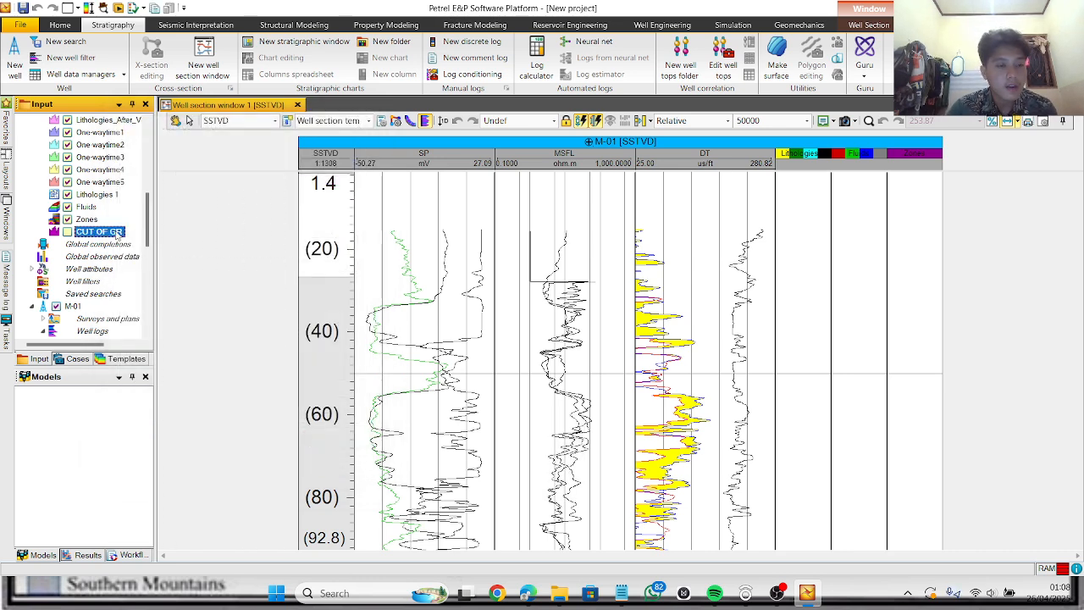
Step: Copy CUT OF GR as a derived log template and paste it as a derived log into M-01's well logs
right_click(117, 236)
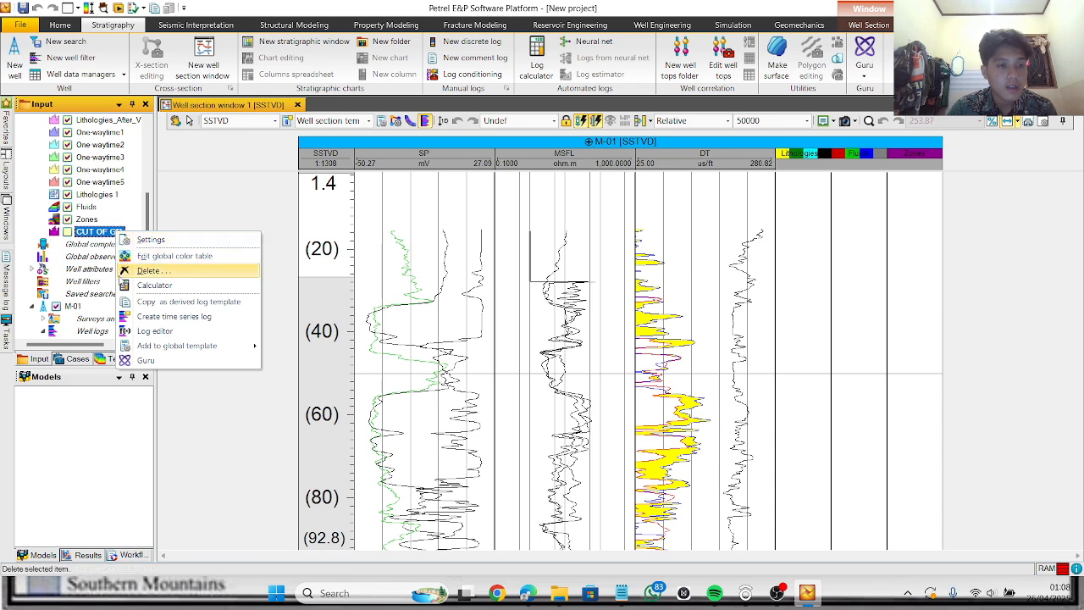
left_click(138, 302)
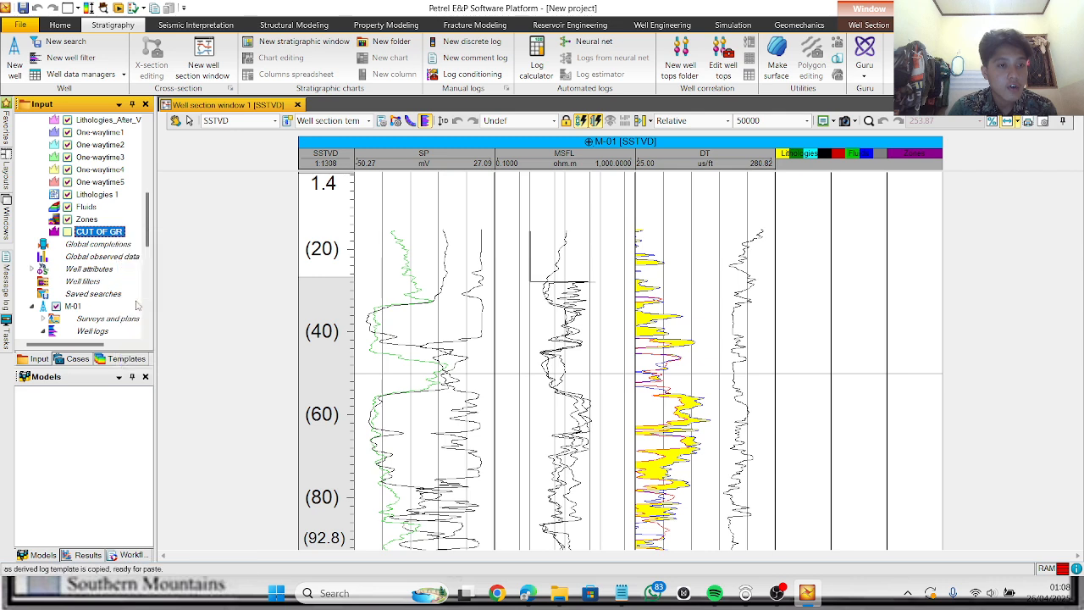
left_click_drag(146, 241, 146, 319)
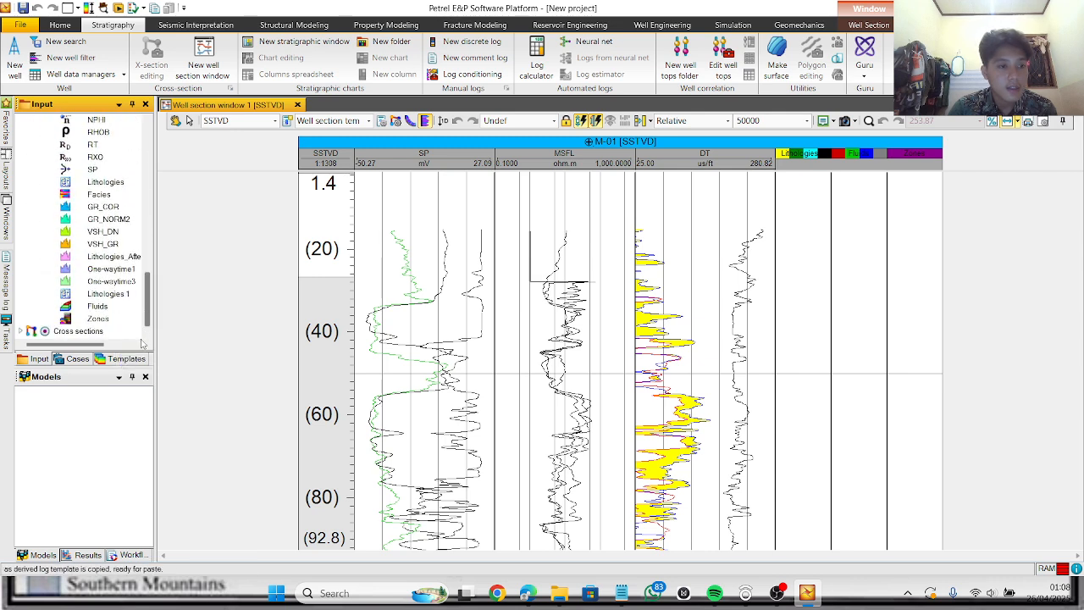
scroll(116, 238, "up", 5)
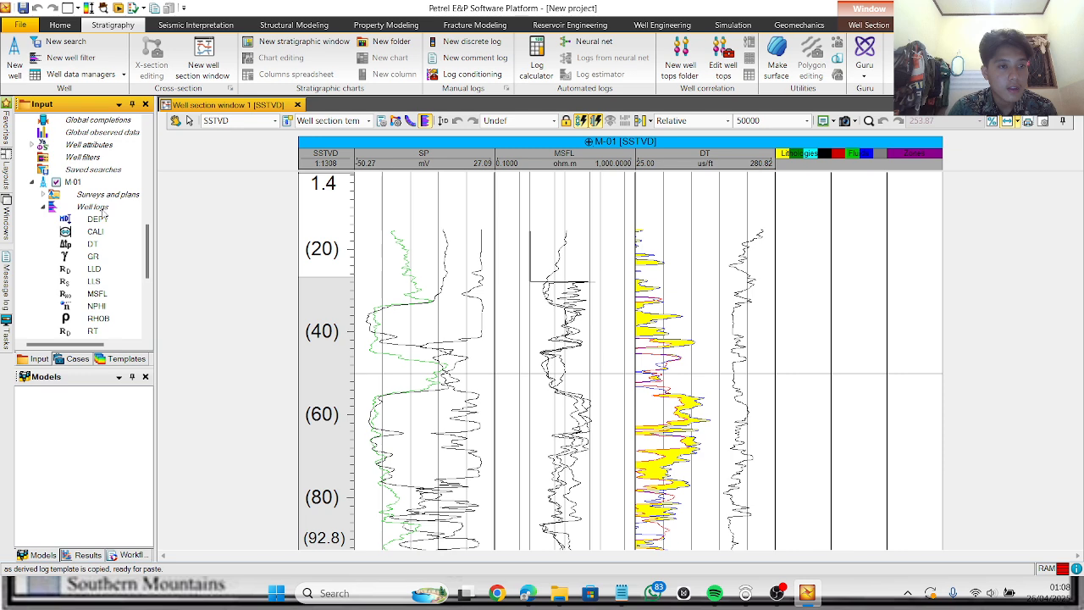
right_click(103, 212)
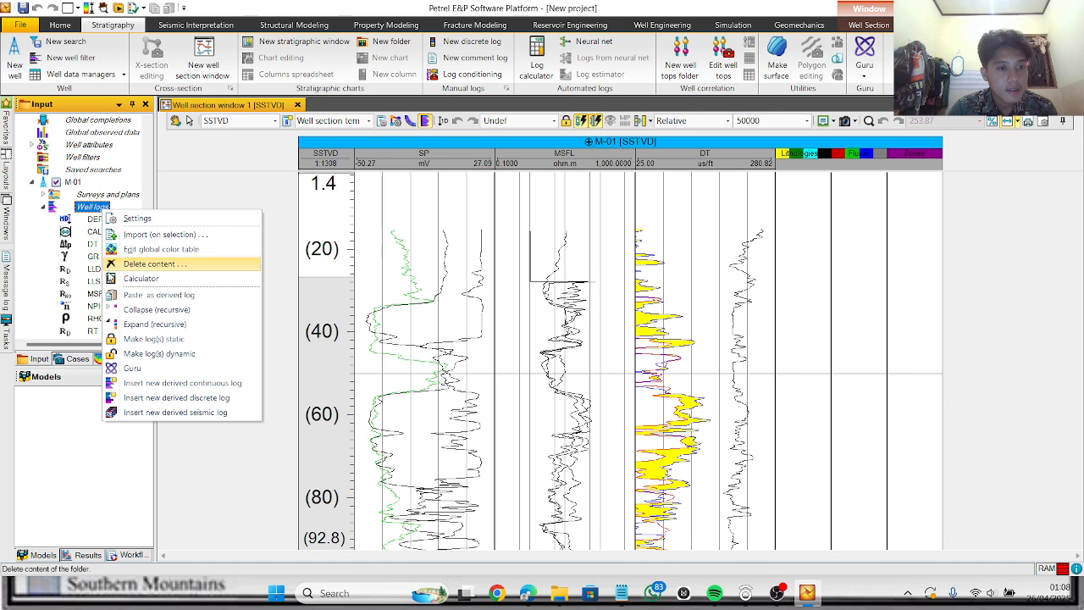
left_click(158, 294)
Step: Open the spreadsheet of M-01's pasted CUT OF GR log and append two empty rows
left_click_drag(148, 252, 139, 342)
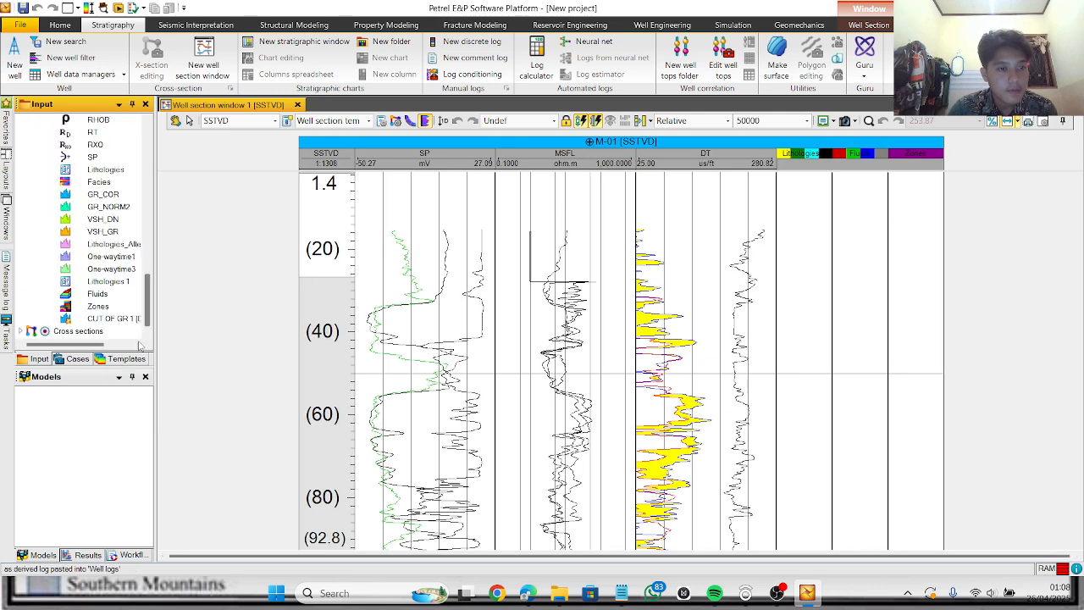
left_click(113, 319)
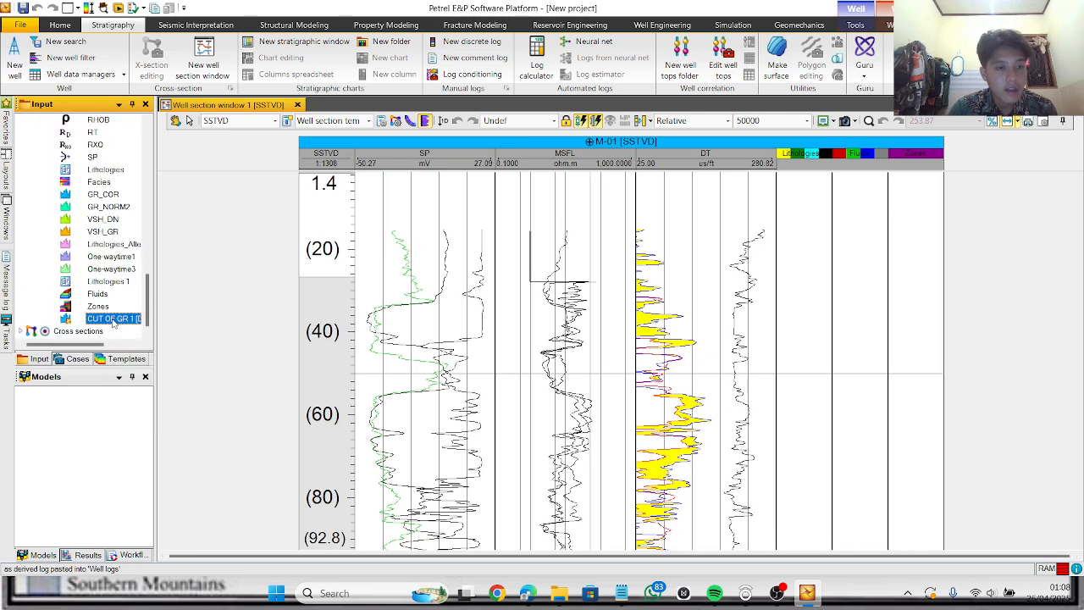
right_click(112, 319)
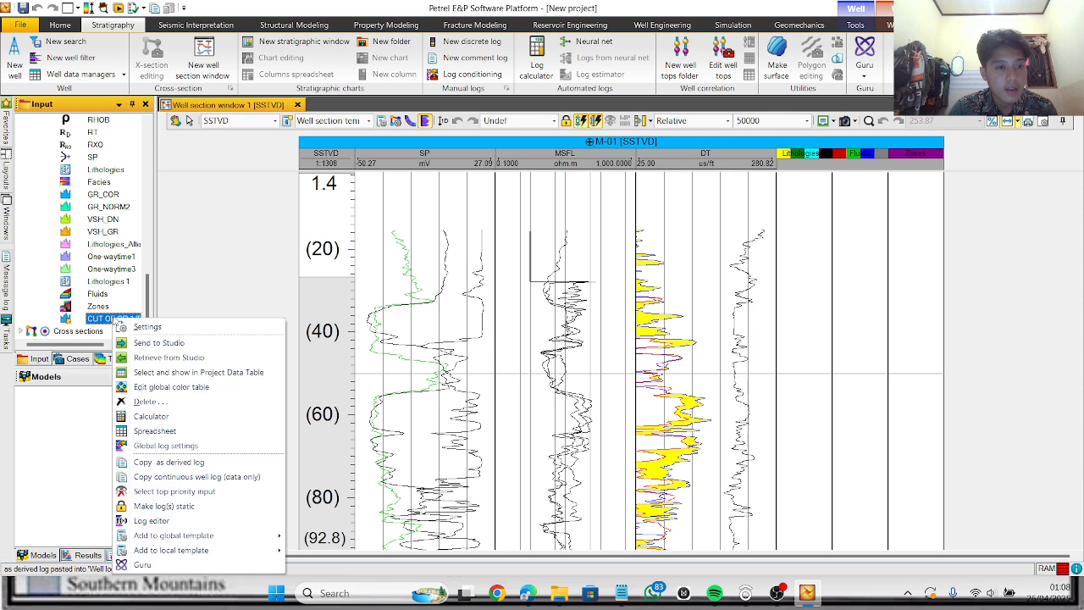
left_click(157, 430)
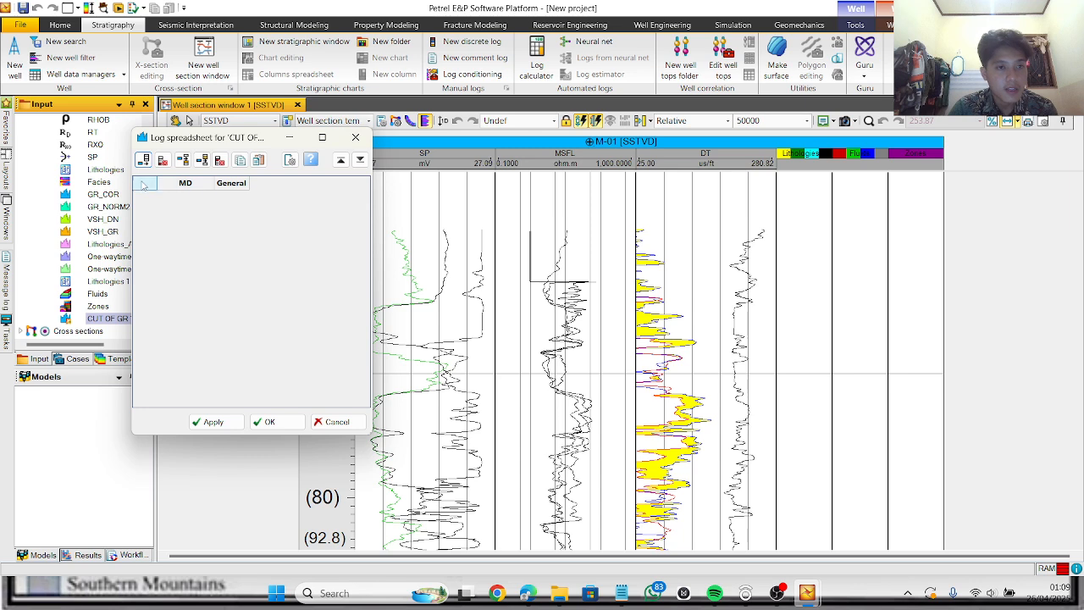
left_click(143, 160)
left_click(143, 159)
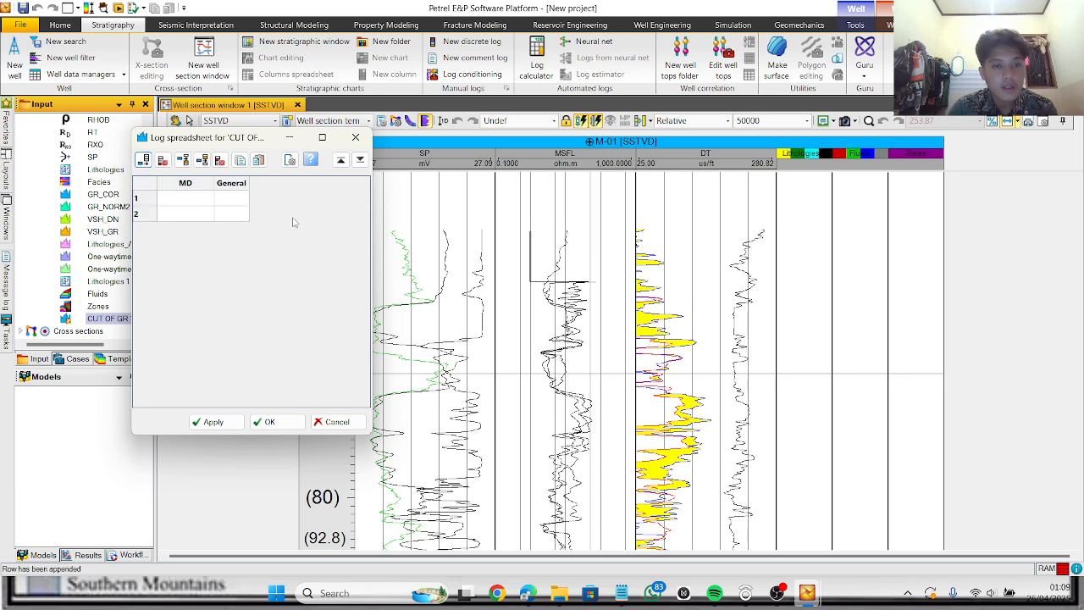
Step: Set the first row's MD to 15.73 in the CUT OF GR log spreadsheet, keeping the well section's depth track in view
left_click_drag(255, 138, 179, 115)
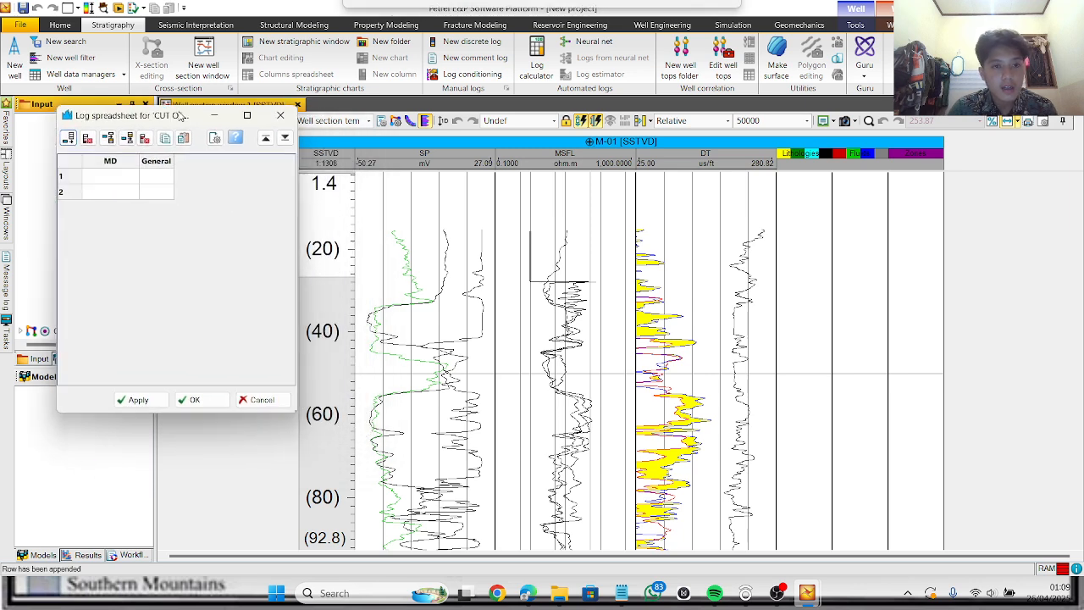
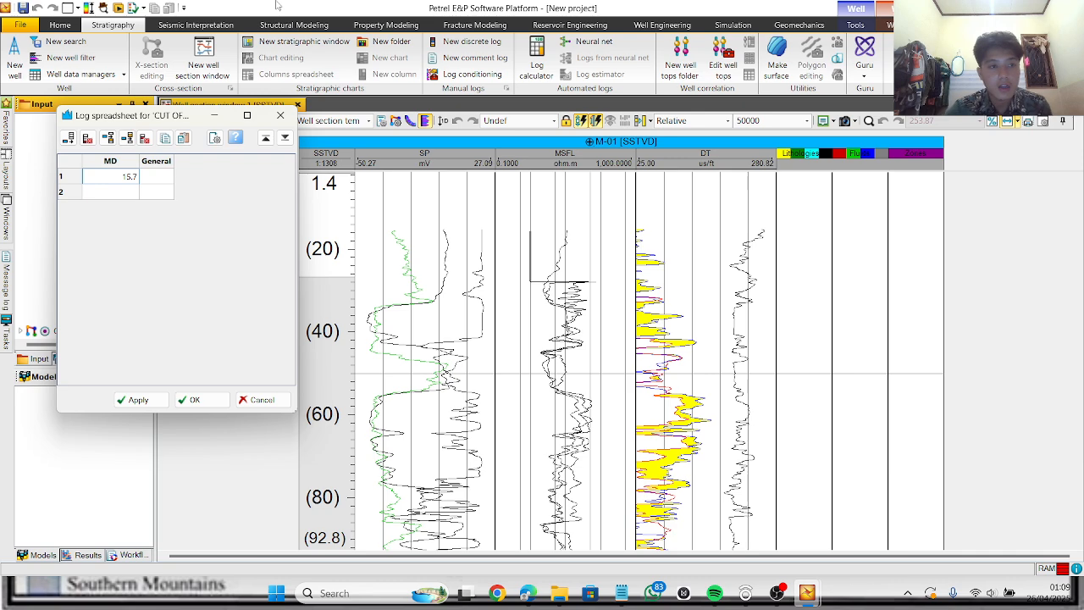
Step: Examine M-01's logs from the shallow section down to the deepest readings to find the bottom depth for the cutoff log
scroll(527, 199, "down", 10)
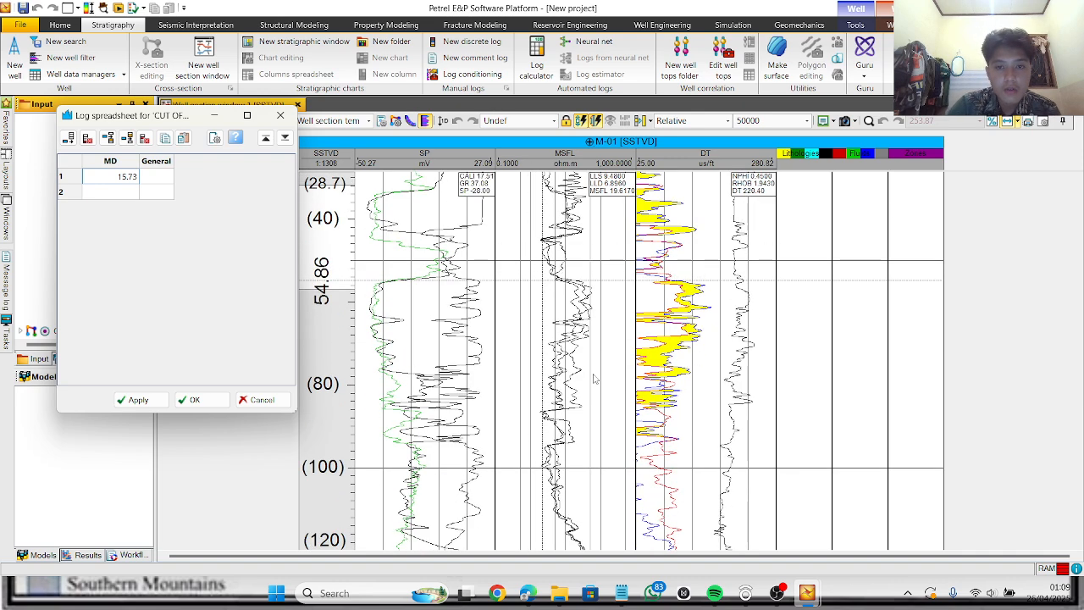
scroll(605, 381, "down", 15)
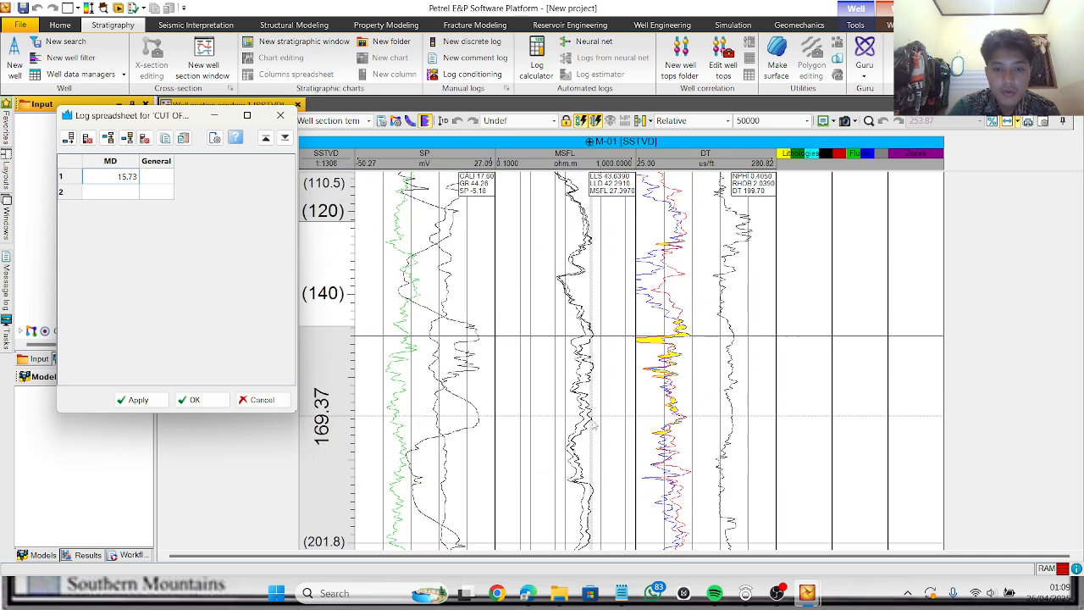
scroll(586, 445, "down", 11)
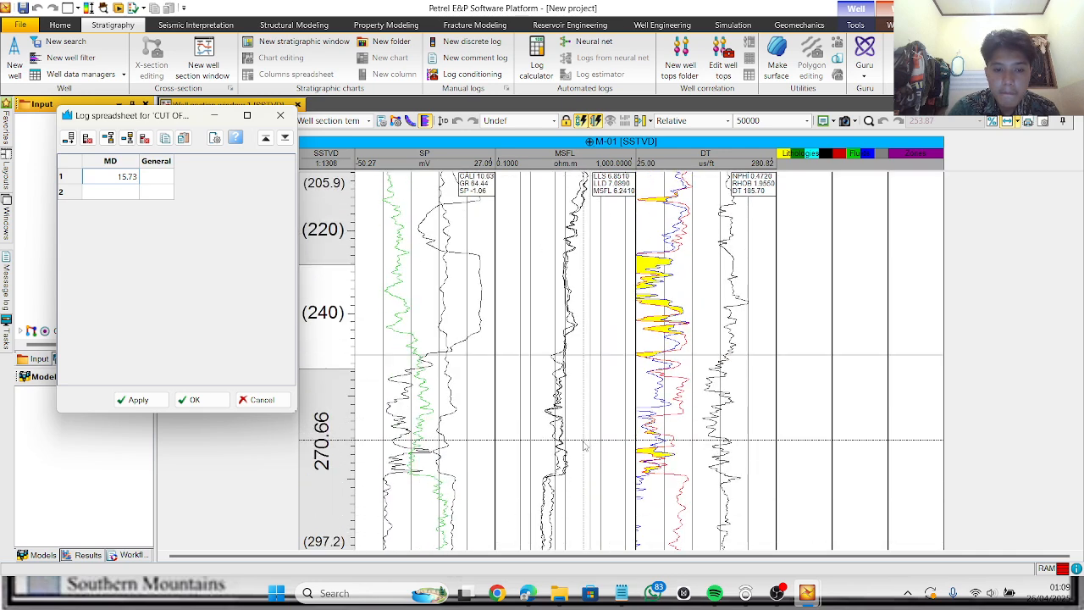
scroll(586, 445, "down", 12)
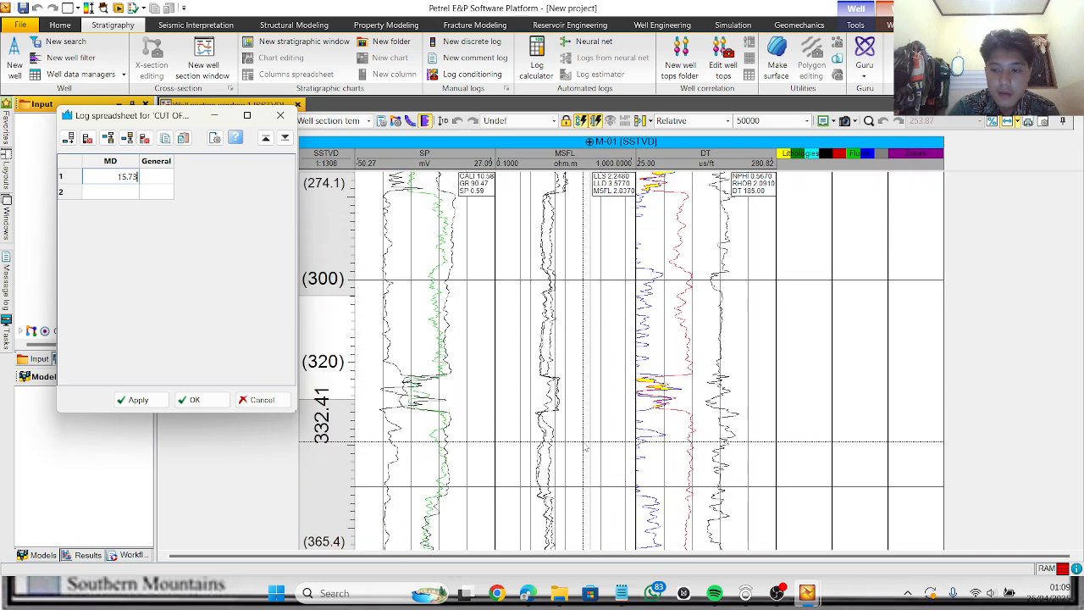
scroll(570, 477, "down", 12)
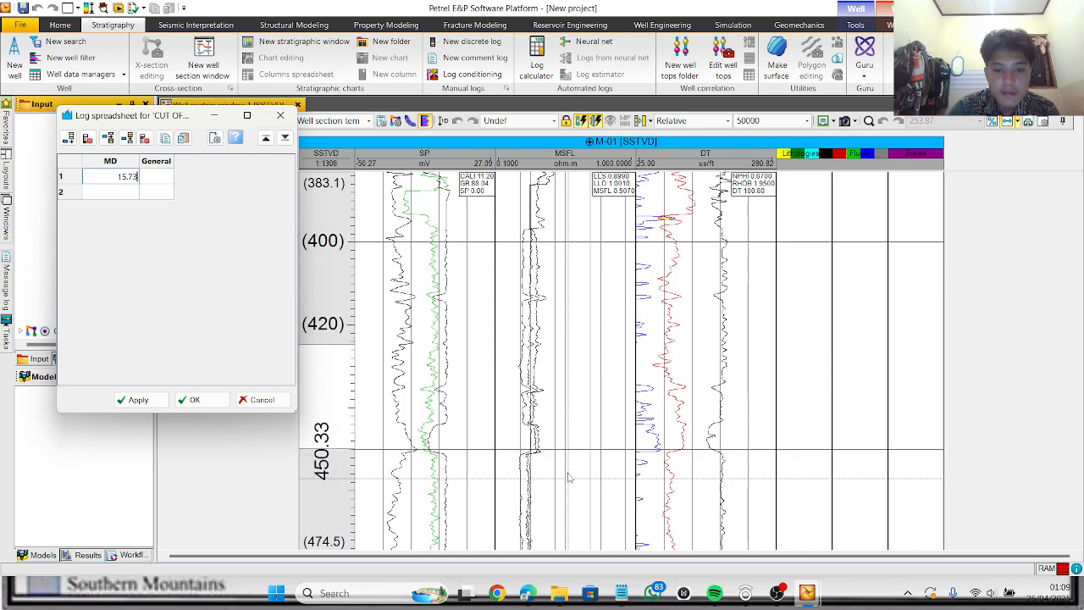
scroll(570, 476, "down", 12)
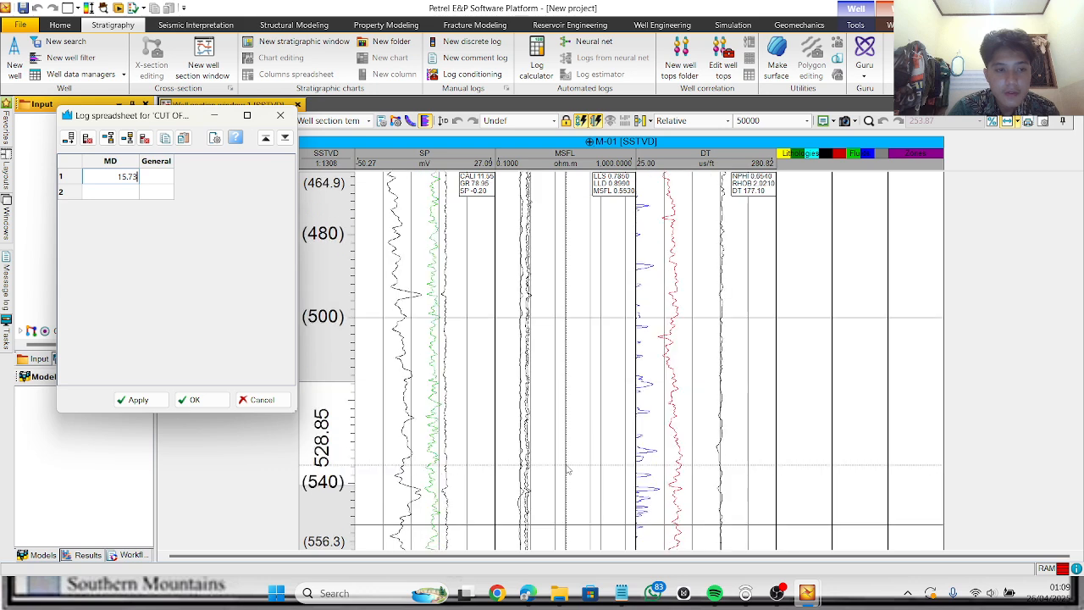
scroll(571, 462, "down", 10)
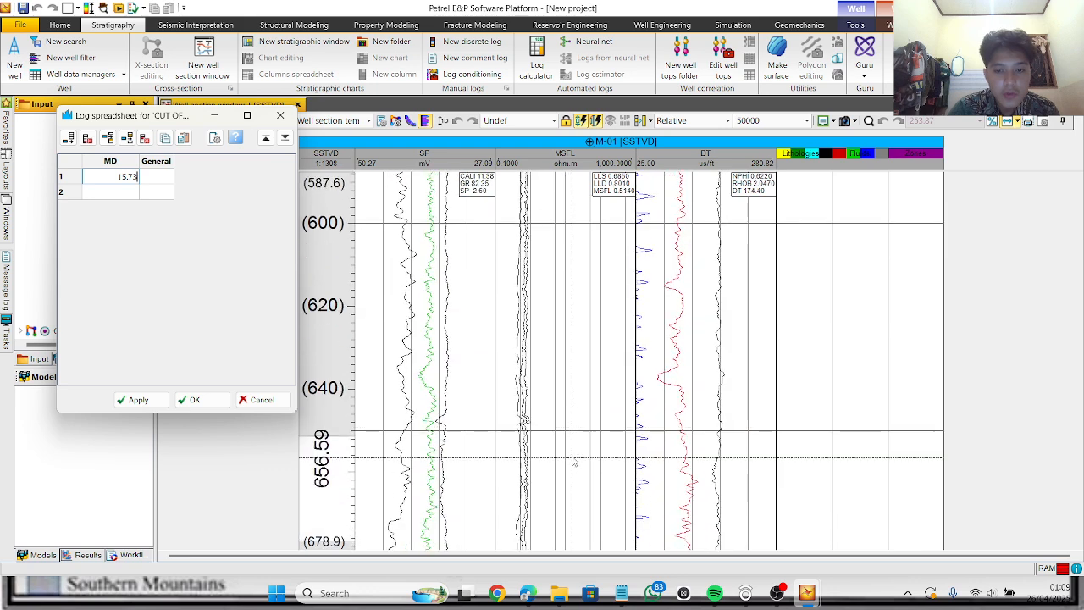
scroll(573, 462, "down", 12)
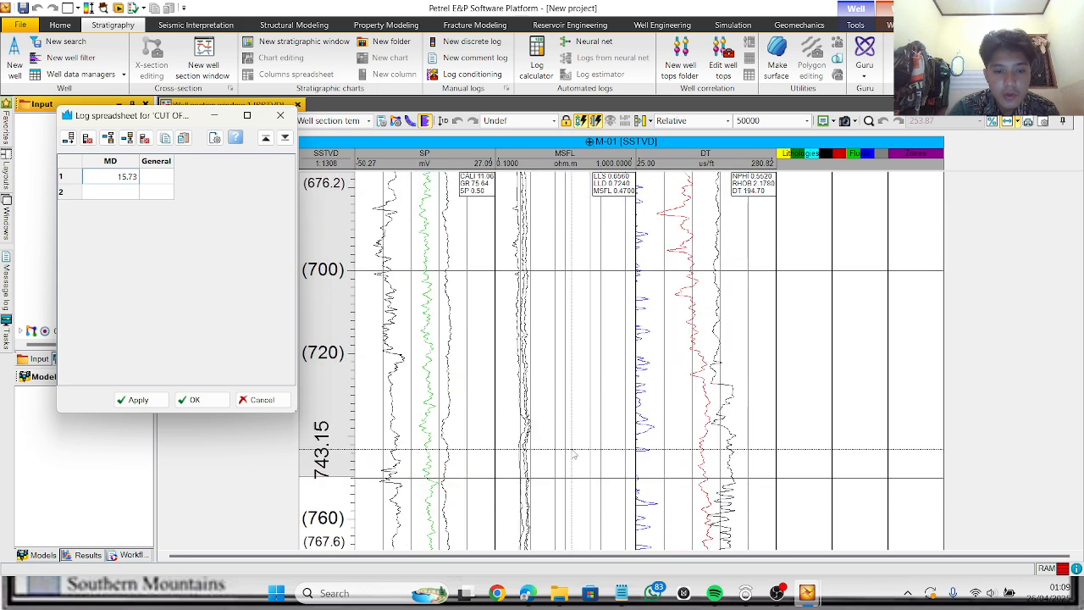
scroll(576, 450, "down", 12)
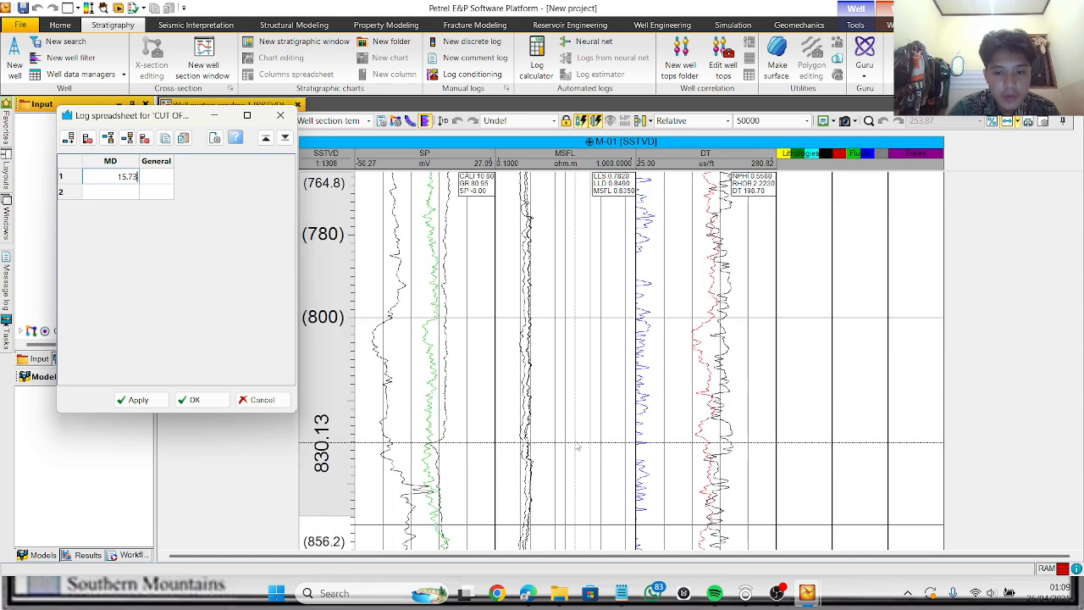
scroll(572, 443, "down", 8)
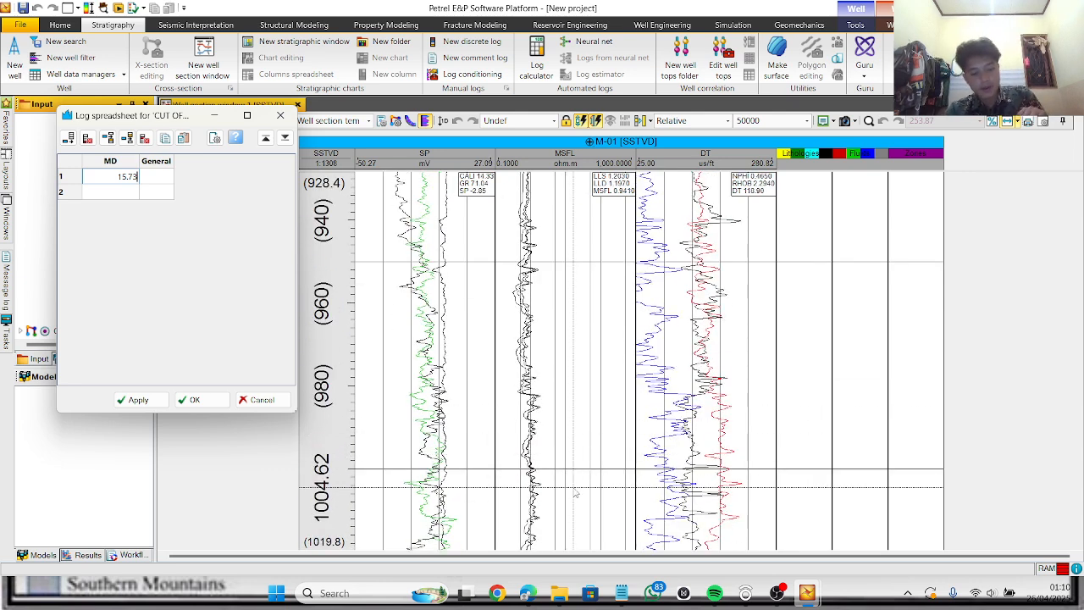
scroll(575, 491, "down", 2)
scroll(574, 493, "up", 1)
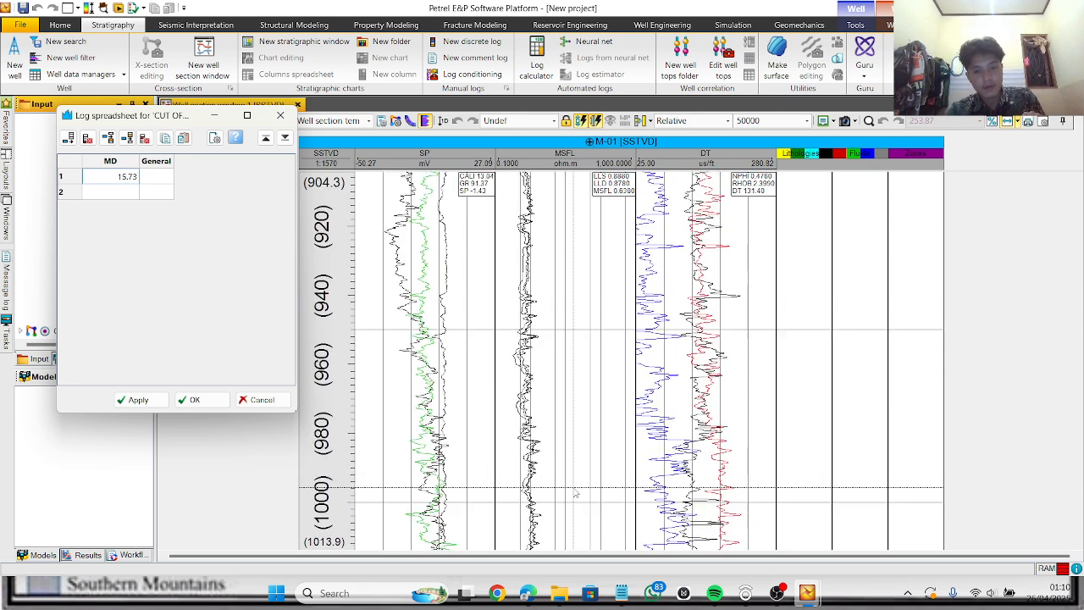
scroll(574, 493, "down", 5)
scroll(535, 436, "down", 10)
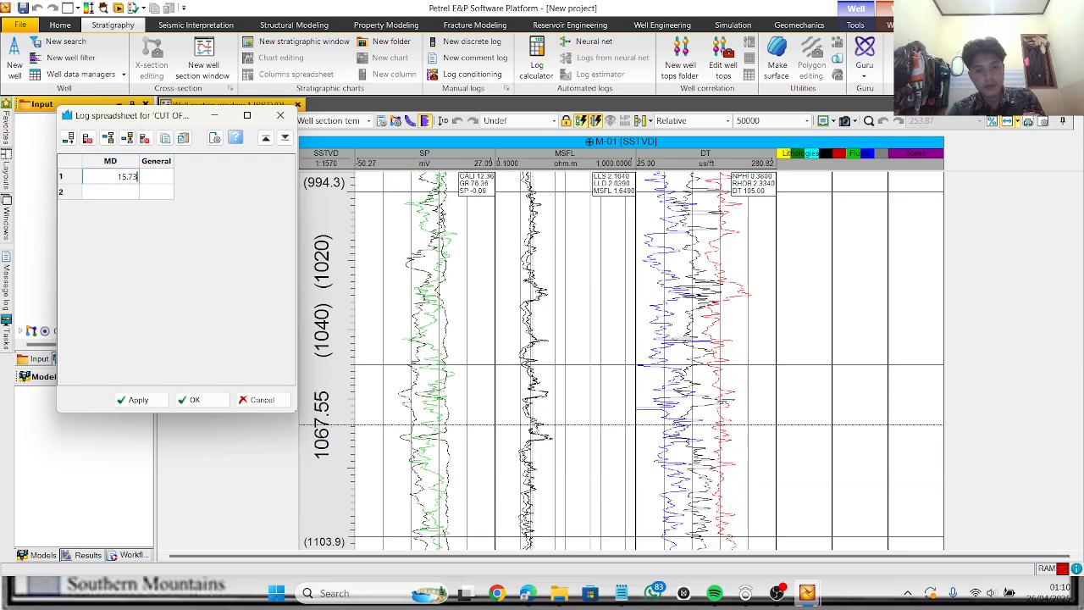
scroll(535, 436, "down", 10)
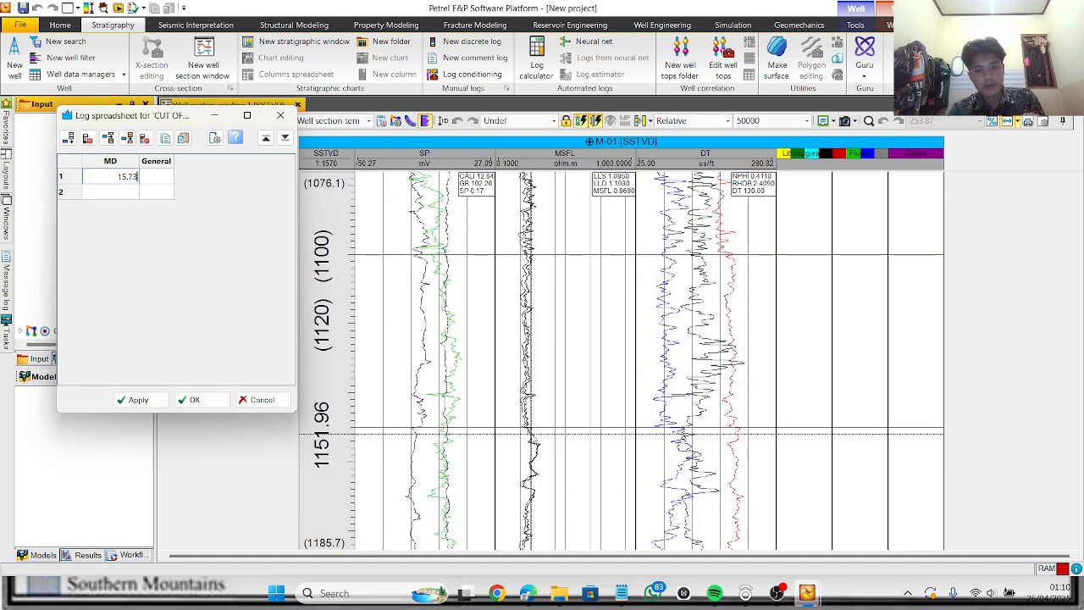
scroll(535, 436, "down", 14)
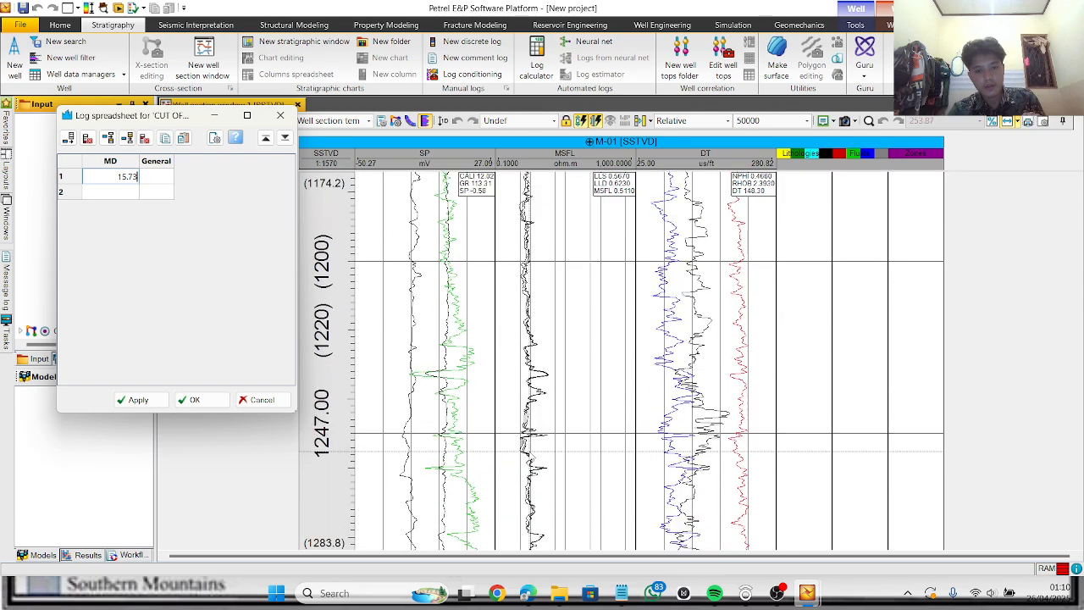
scroll(535, 461, "down", 20)
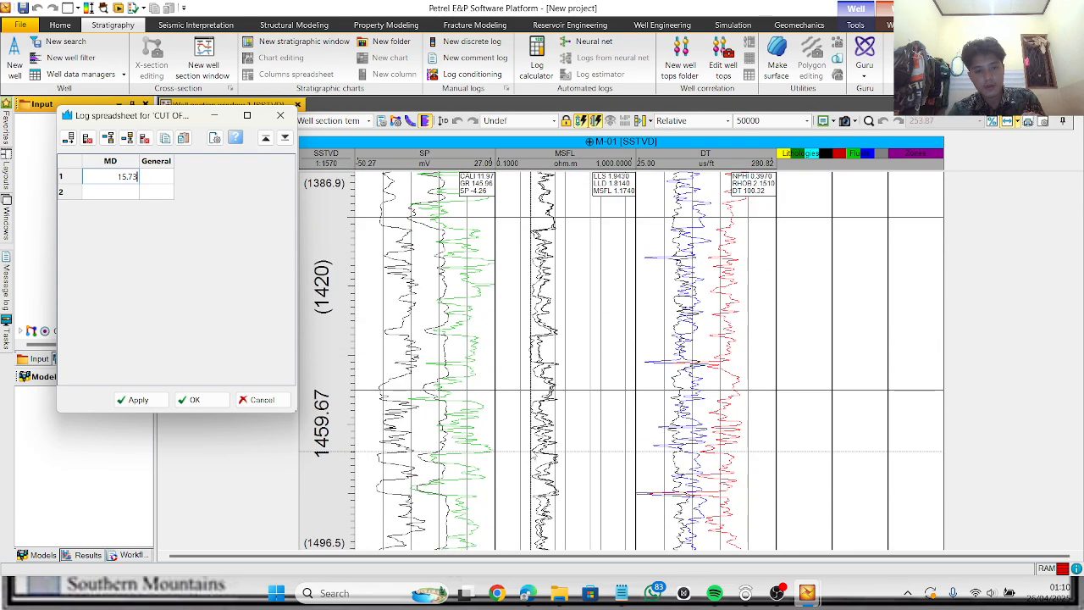
scroll(535, 461, "down", 17)
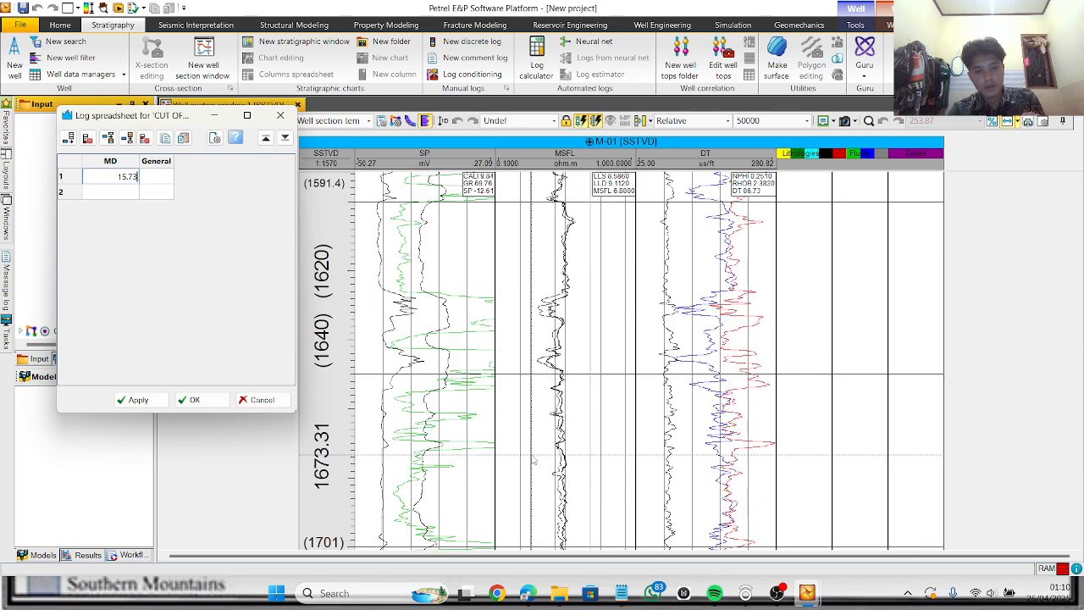
scroll(533, 462, "down", 6)
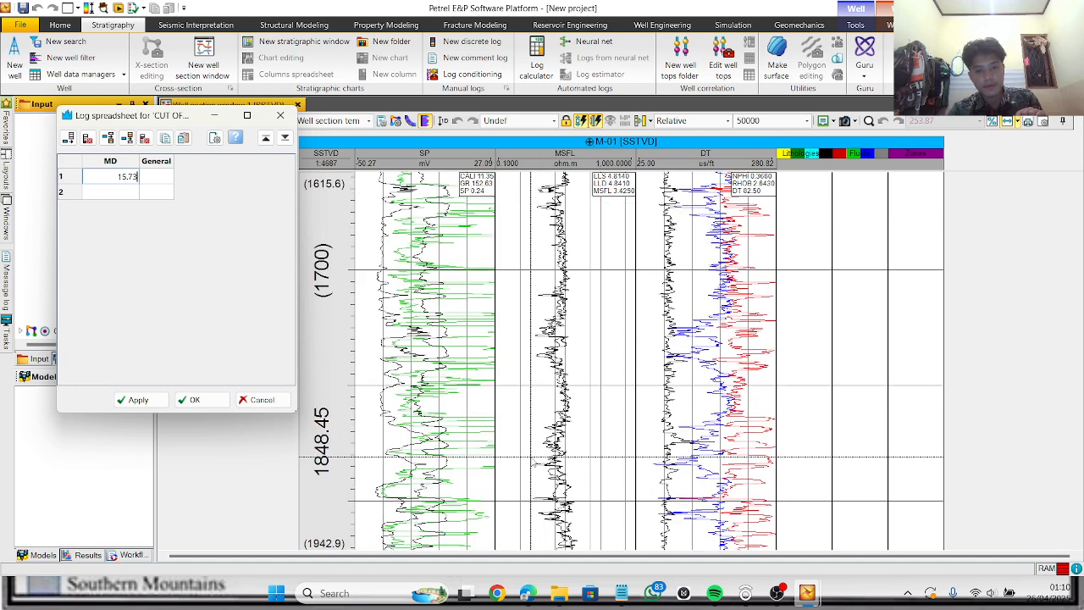
scroll(533, 464, "down", 4)
scroll(532, 464, "up", 1)
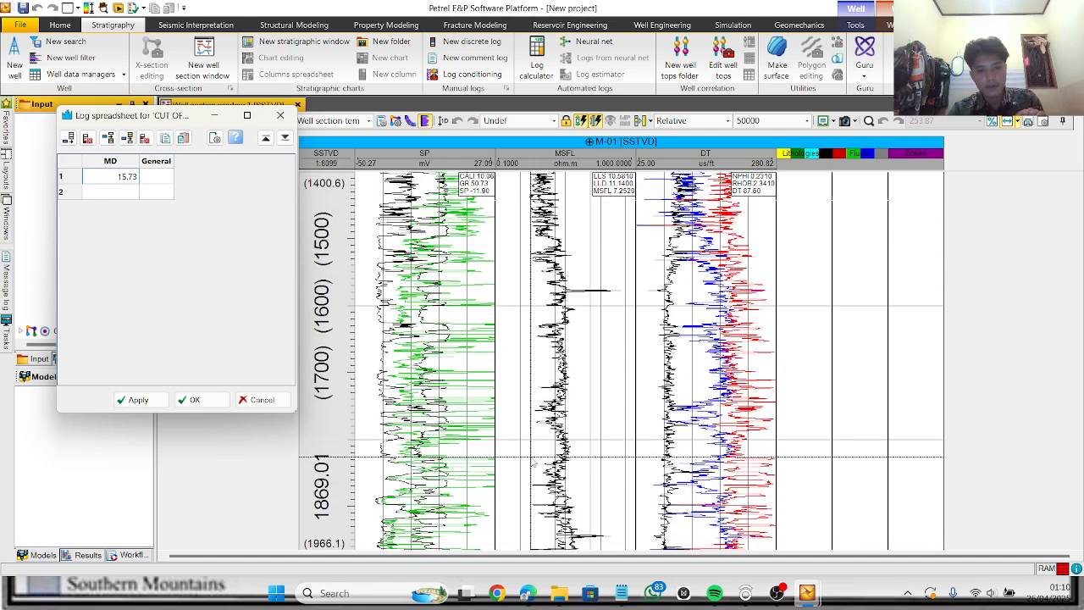
scroll(517, 431, "down", 7)
scroll(501, 402, "up", 3)
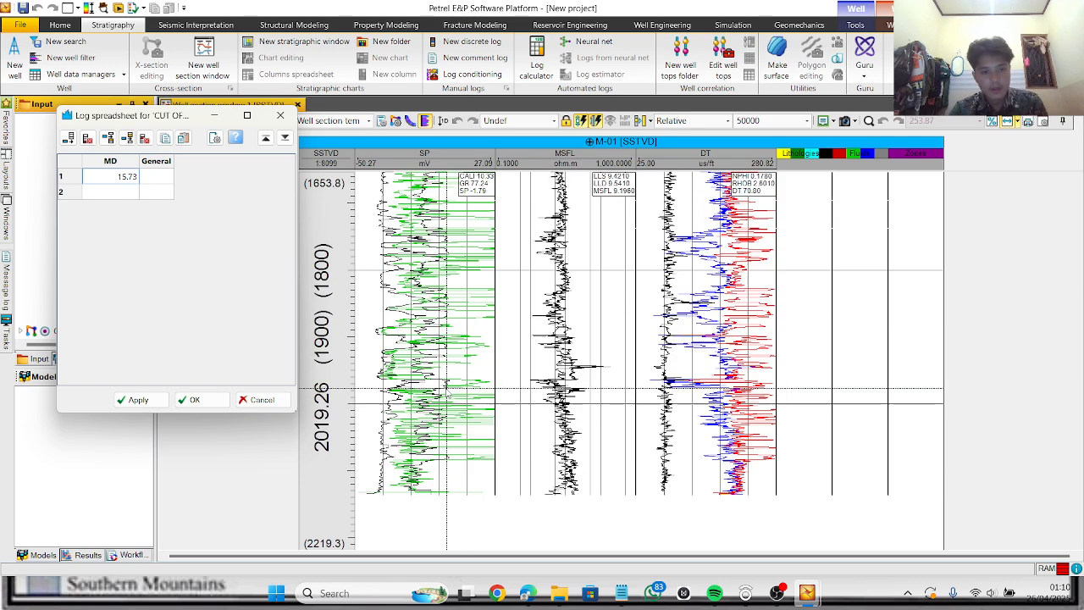
scroll(457, 415, "down", 1)
scroll(432, 419, "up", 5)
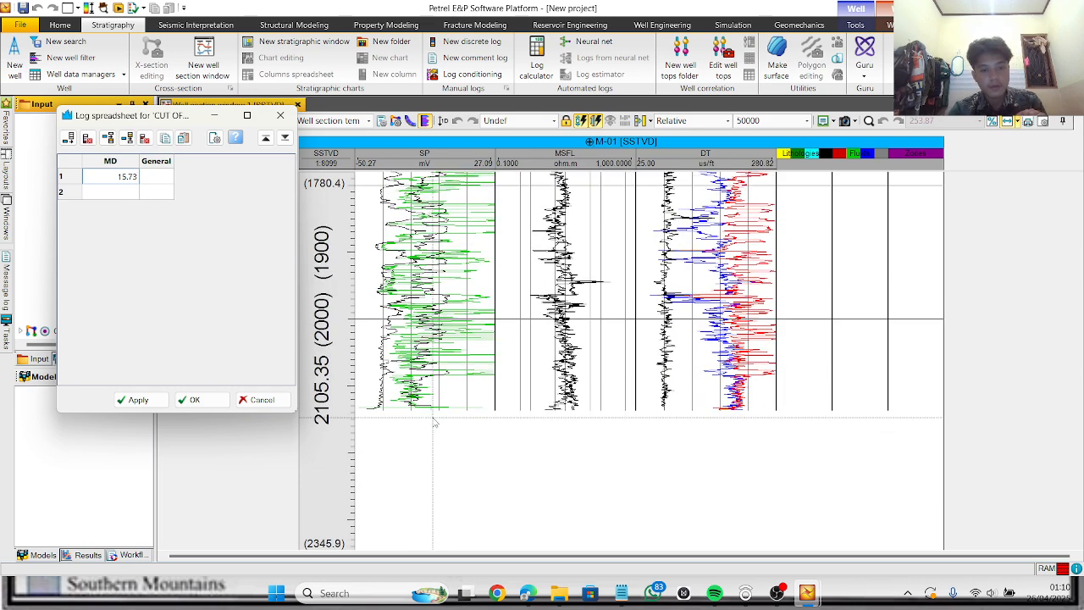
scroll(434, 421, "up", 3)
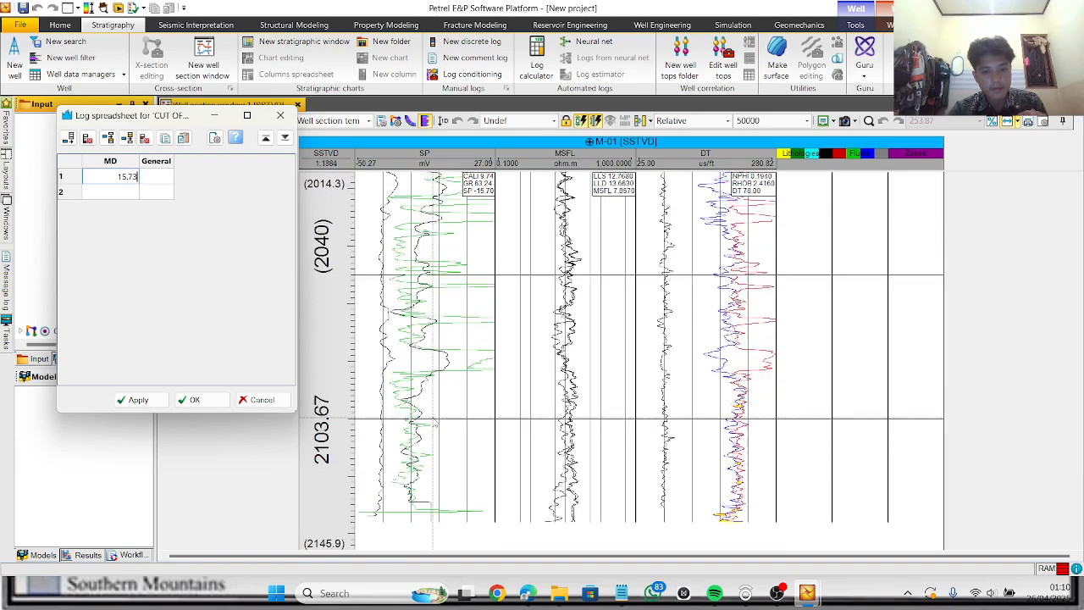
scroll(439, 426, "down", 2)
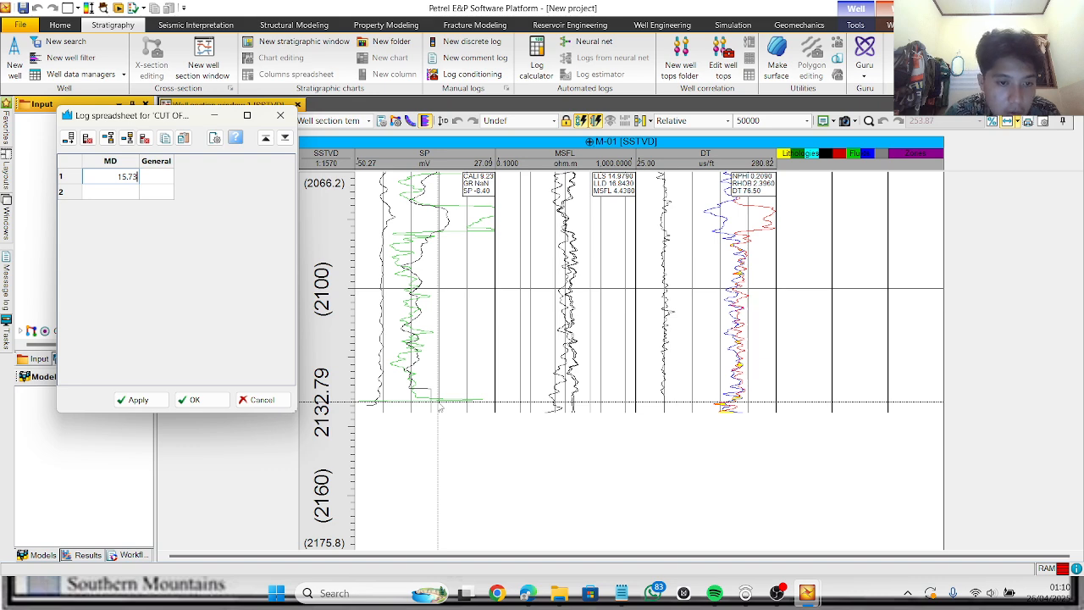
Step: Set the second row's MD to 2132.79 and both rows' General values to 118, and save the spreadsheet
left_click(107, 193)
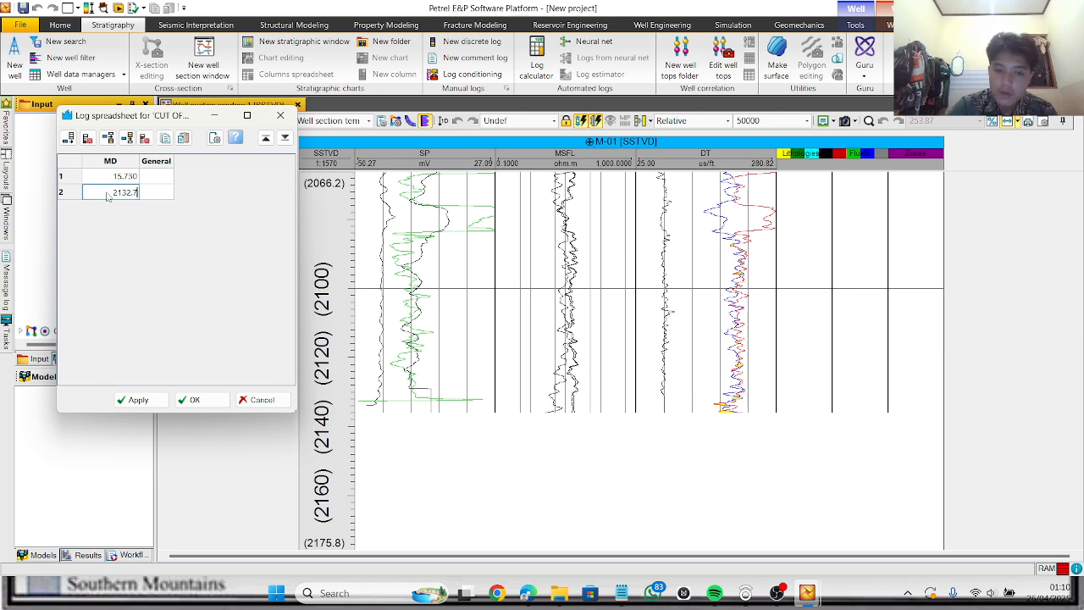
left_click(156, 178)
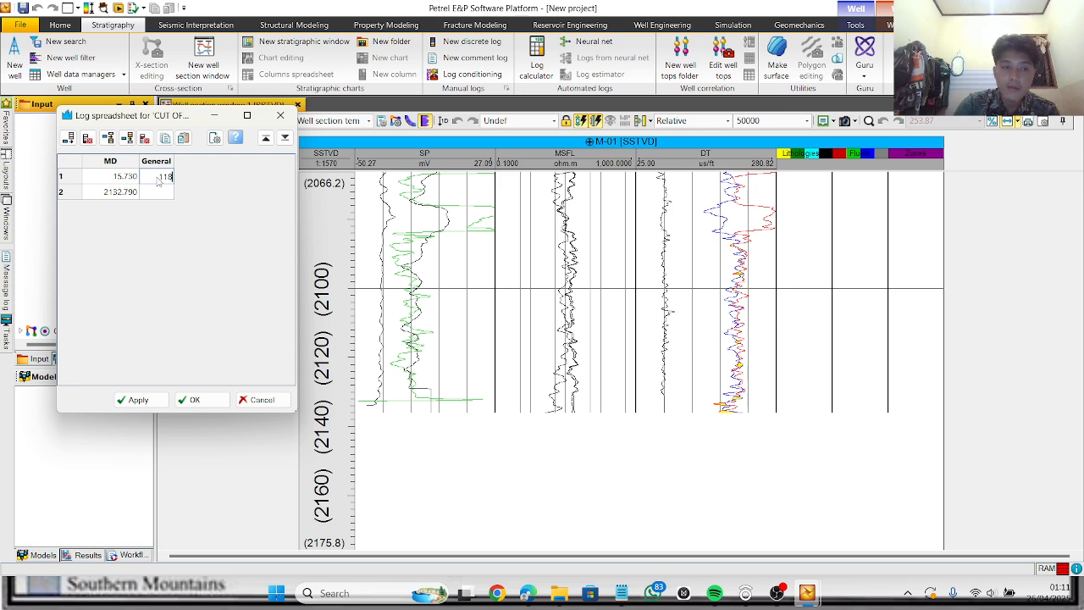
left_click(169, 193)
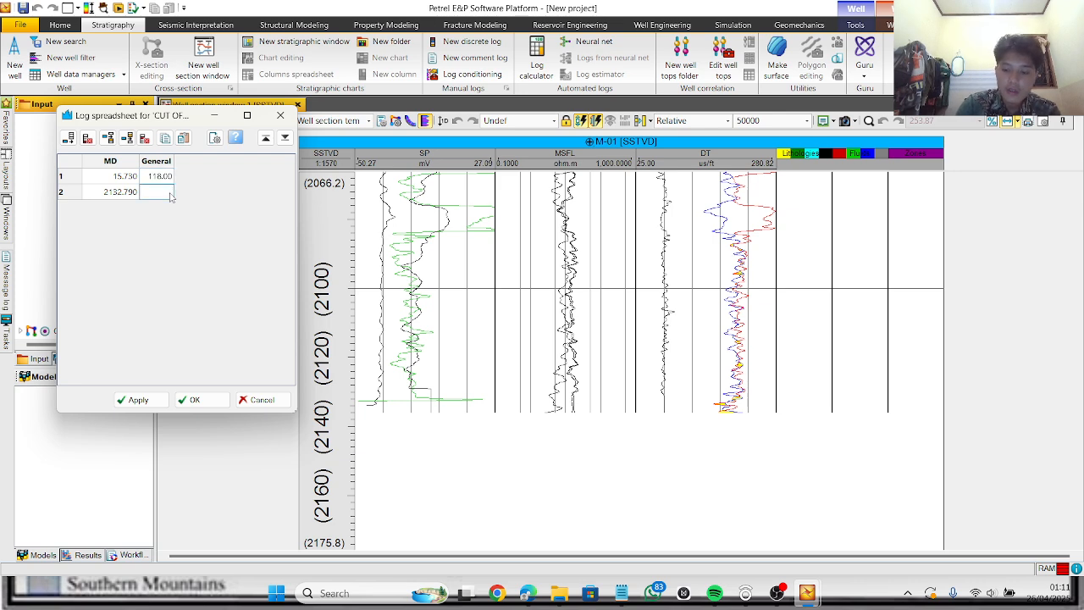
type("118")
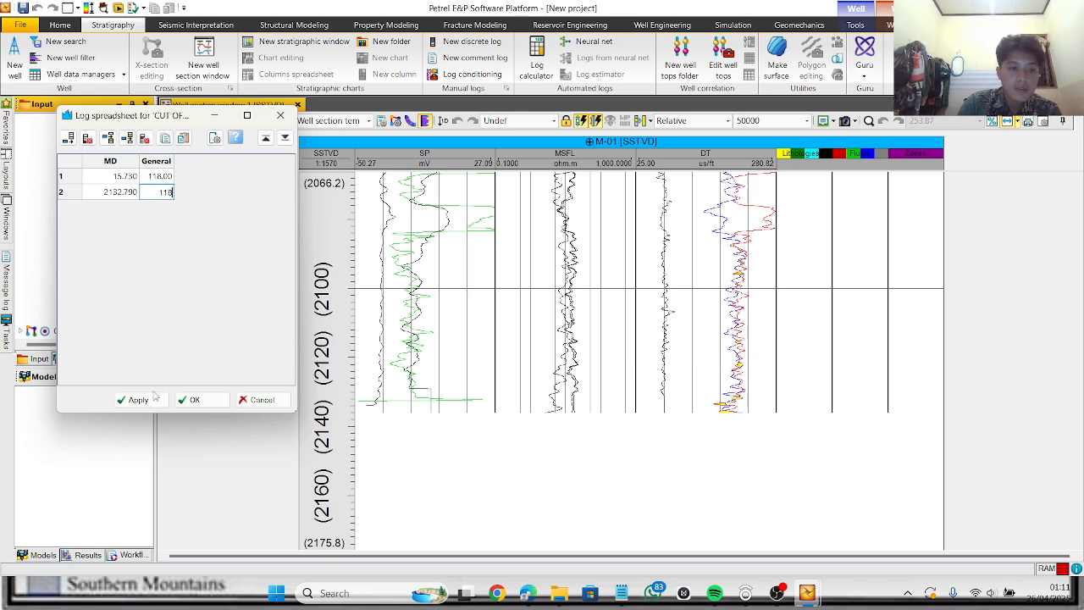
left_click(145, 402)
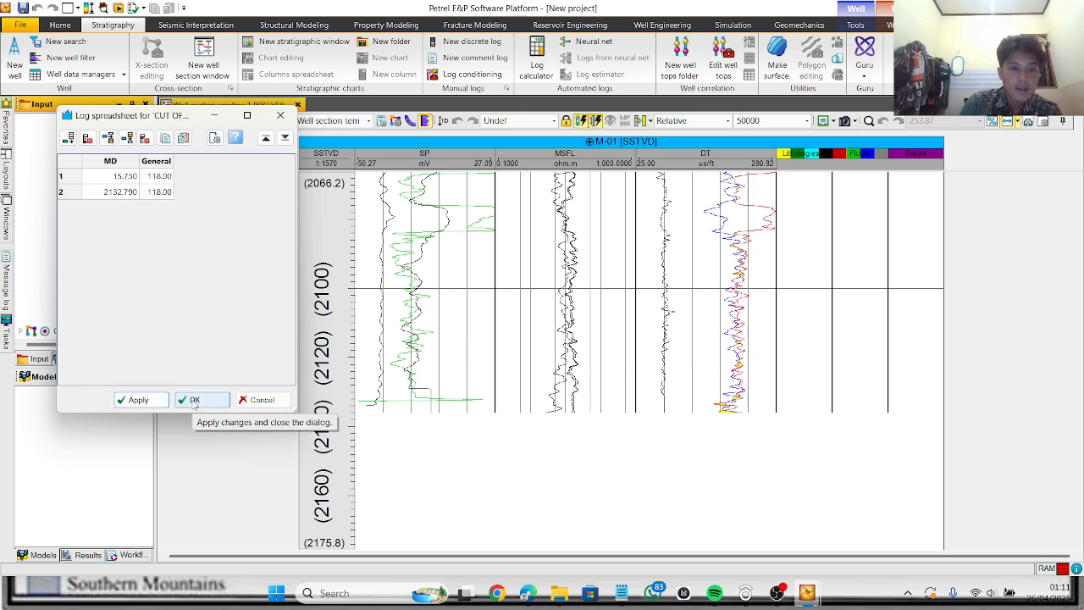
left_click(194, 401)
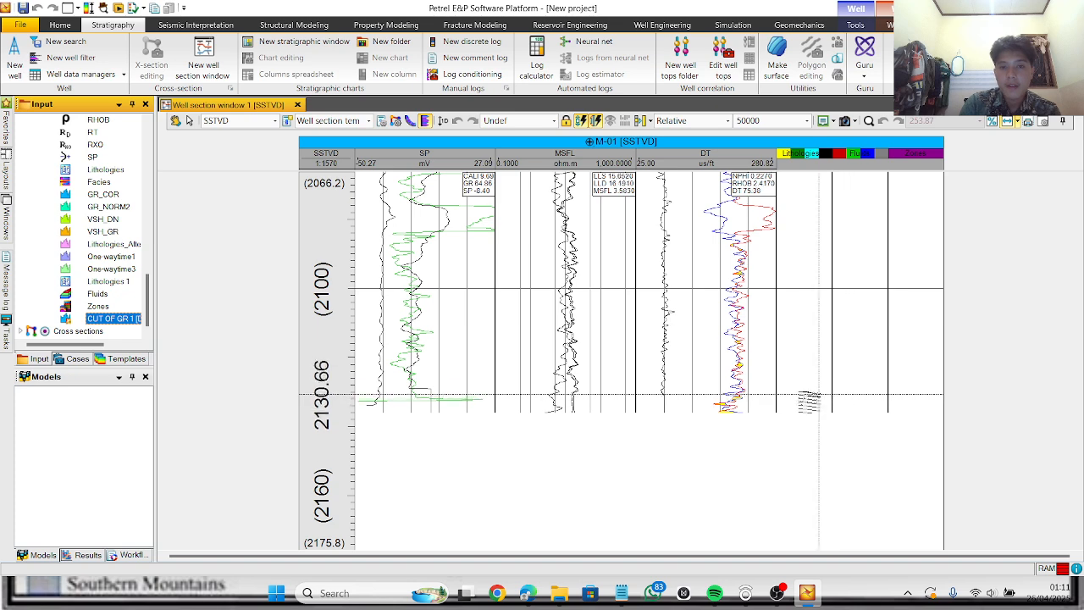
scroll(628, 318, "up", 5)
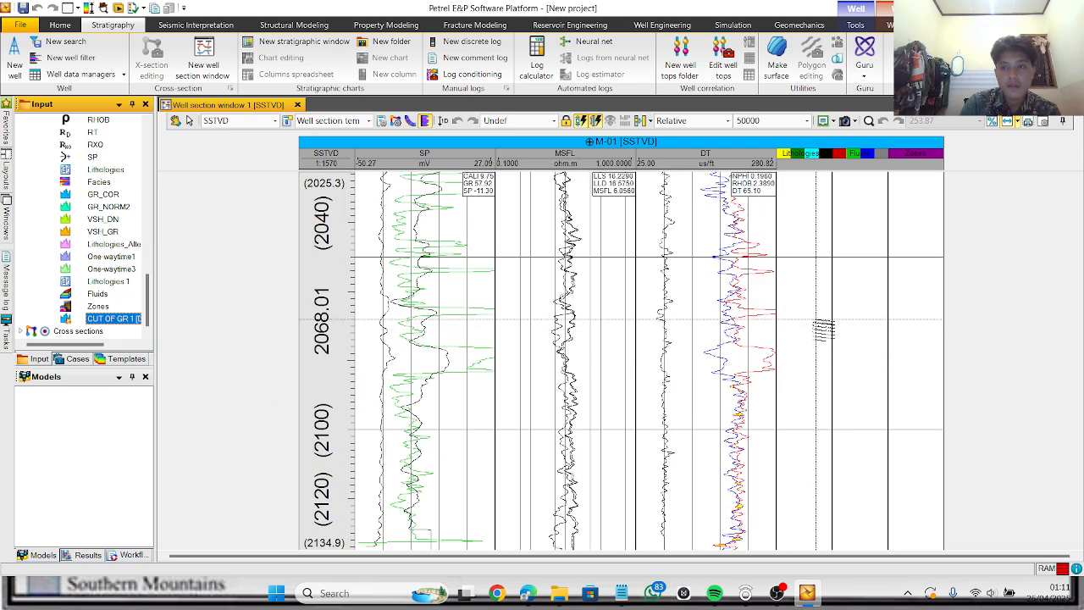
scroll(628, 318, "up", 10)
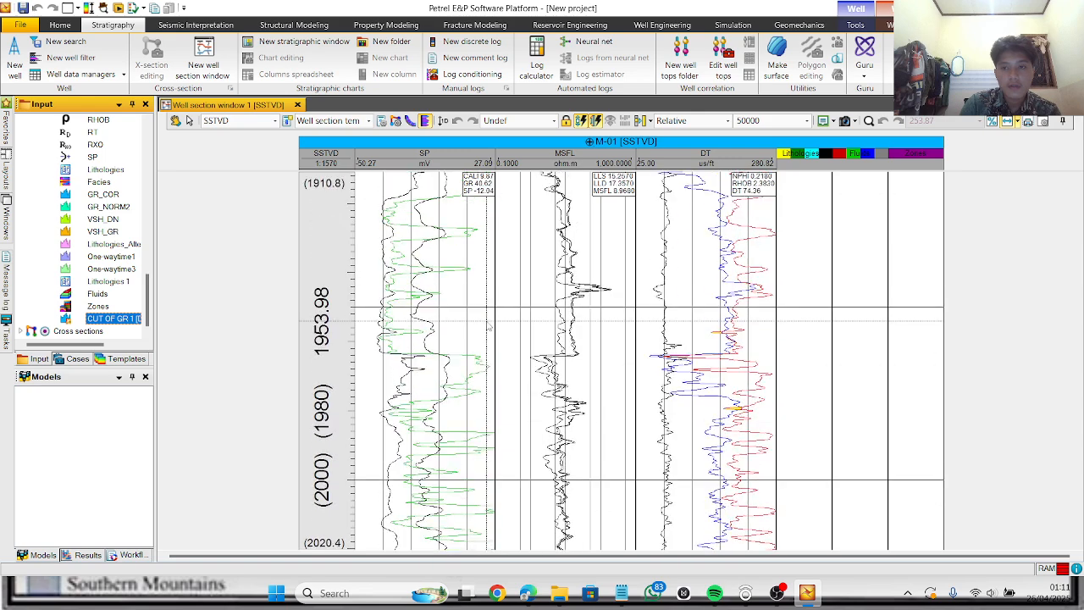
scroll(491, 326, "up", 5)
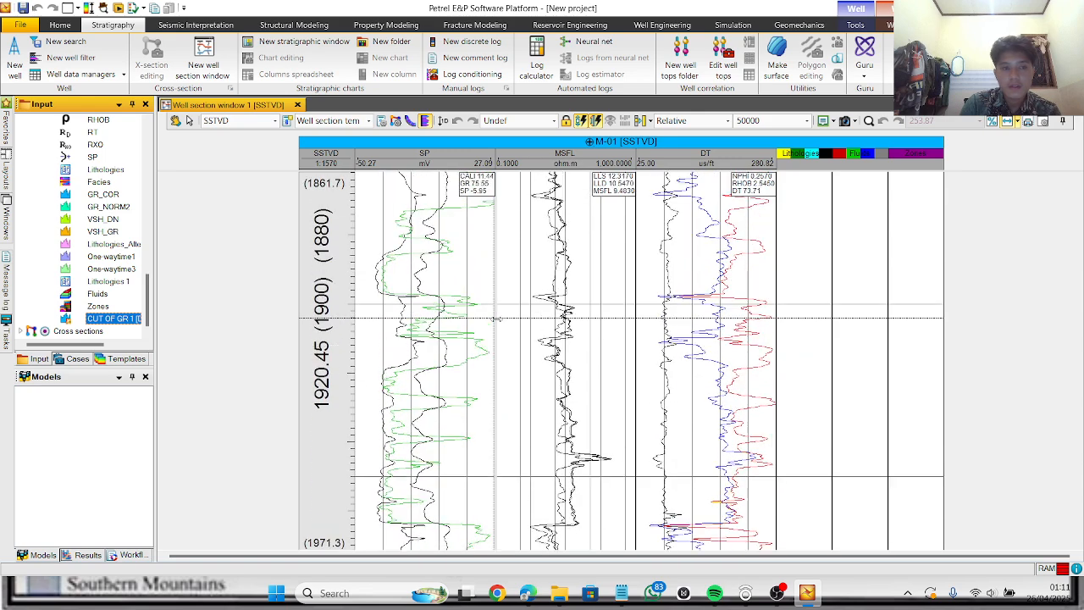
scroll(532, 341, "up", 6)
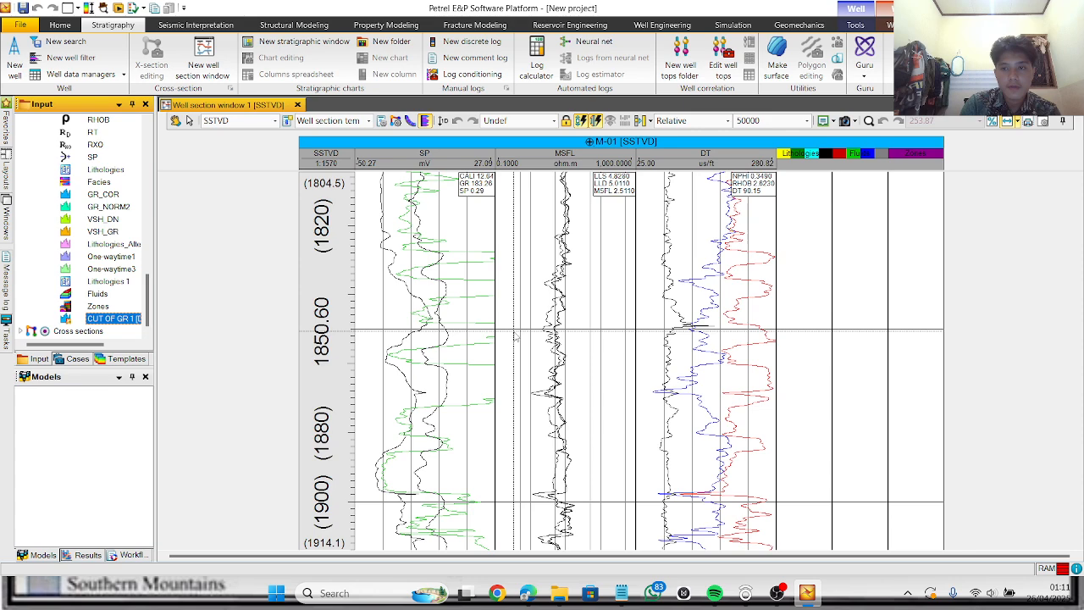
scroll(532, 341, "up", 5)
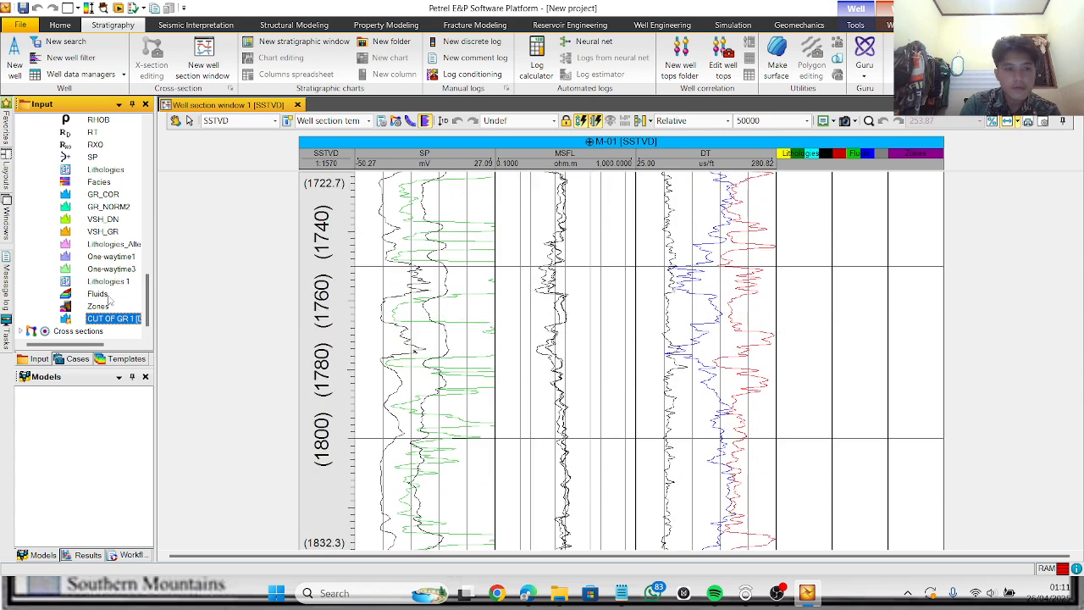
Step: Display M-01's CUT OF GR 1 log in the well section and check its line along the depth
left_click_drag(148, 309, 141, 212)
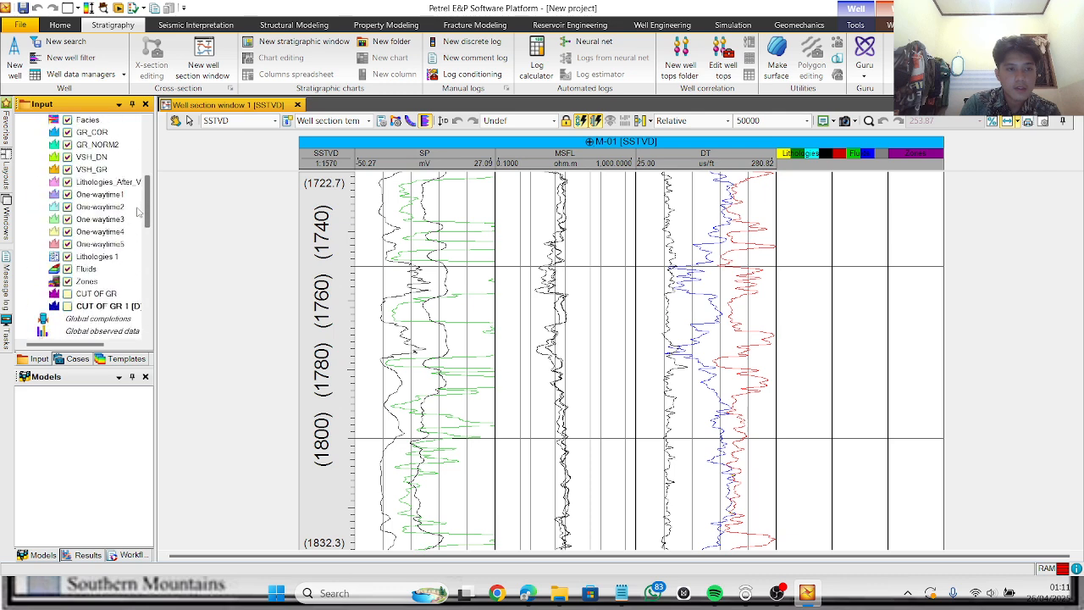
left_click(67, 306)
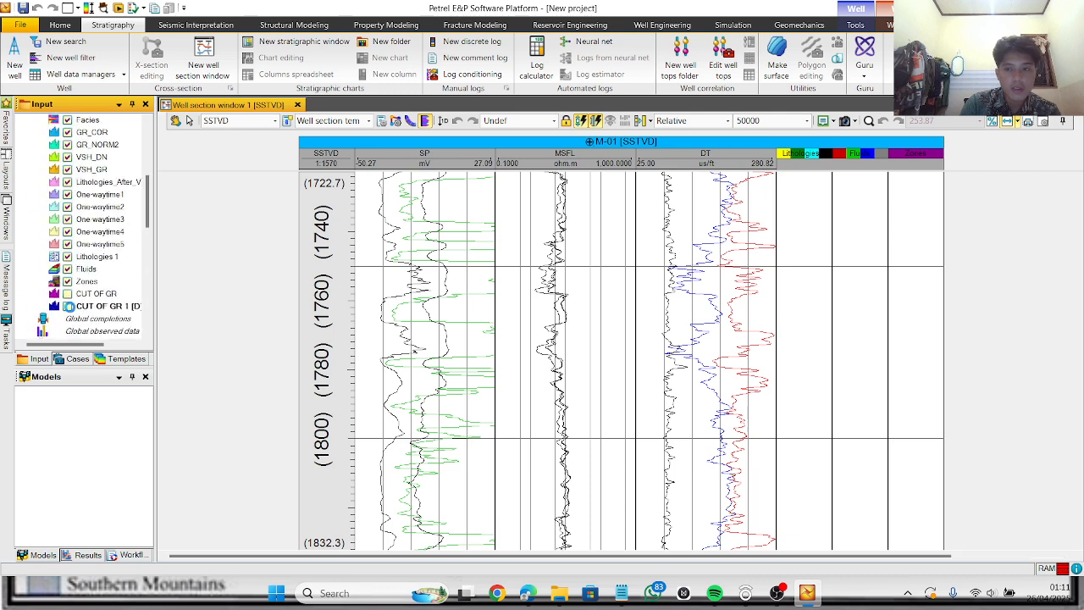
scroll(894, 263, "down", 5)
scroll(893, 263, "down", 3)
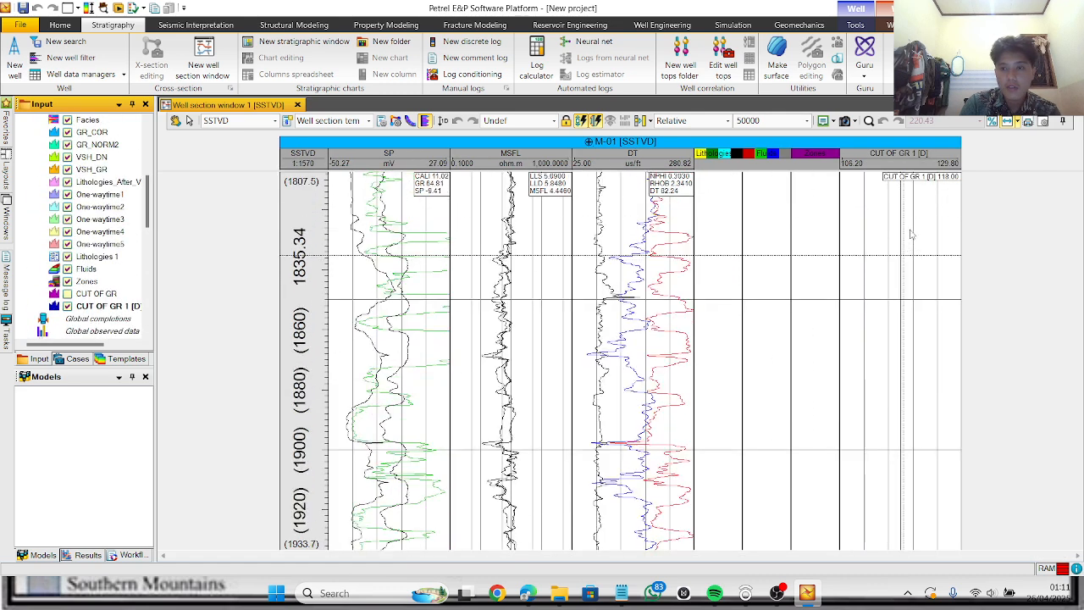
scroll(901, 237, "up", 7)
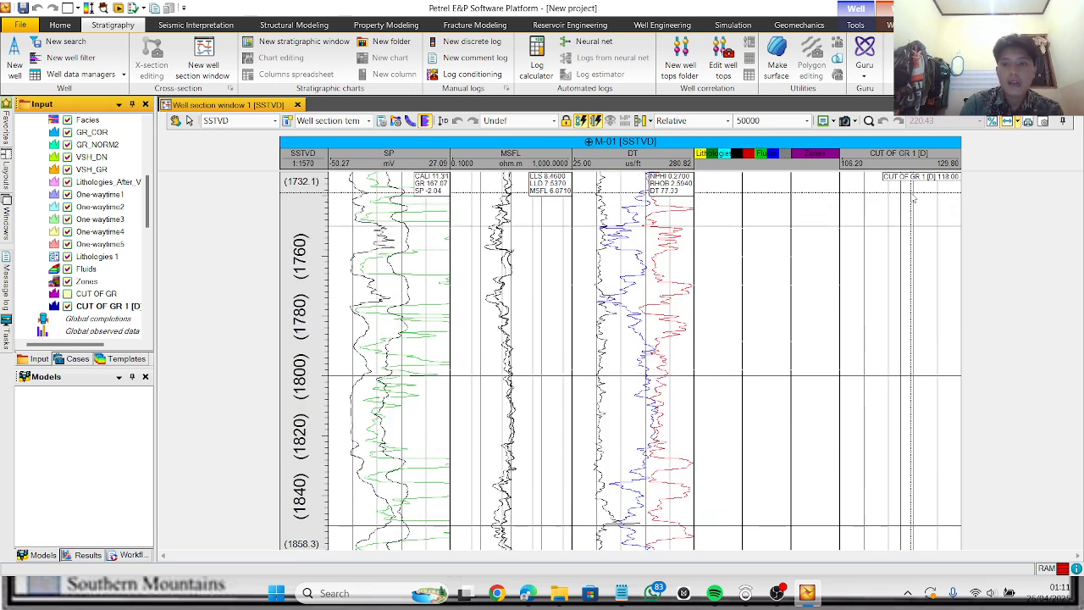
Step: Move the CUT OF GR 1 log into the CALI/GR/SP track of the well section template, ordered directly after SP
double_click(388, 149)
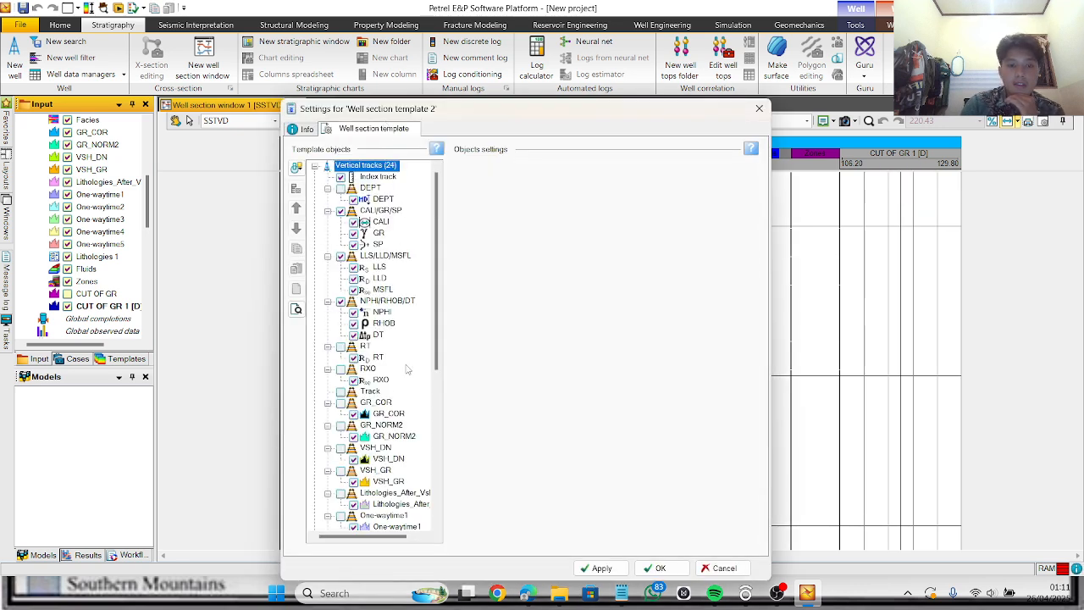
scroll(410, 428, "down", 8)
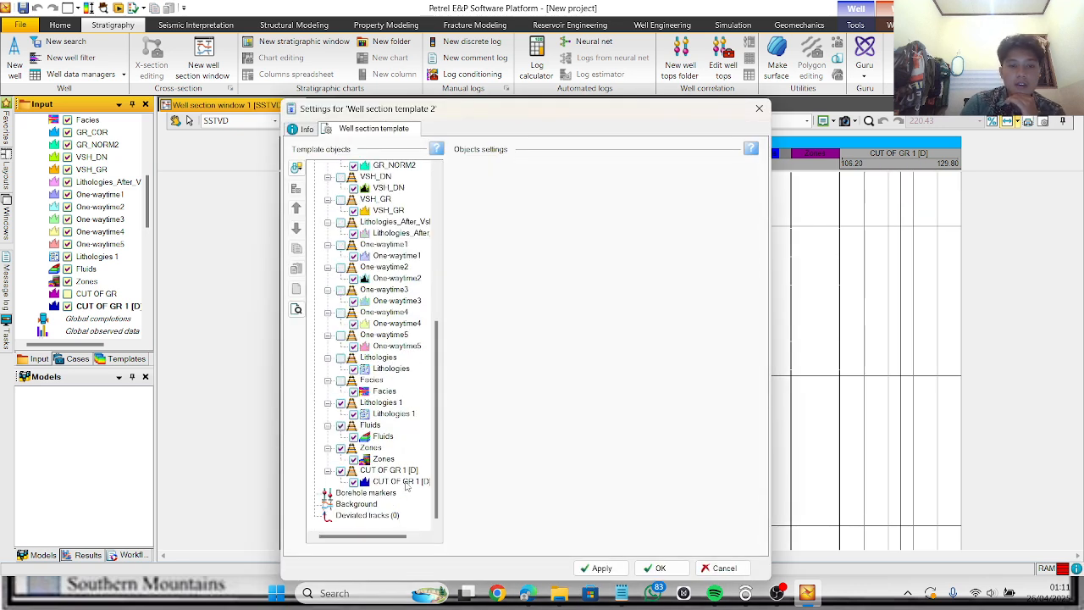
left_click(408, 481)
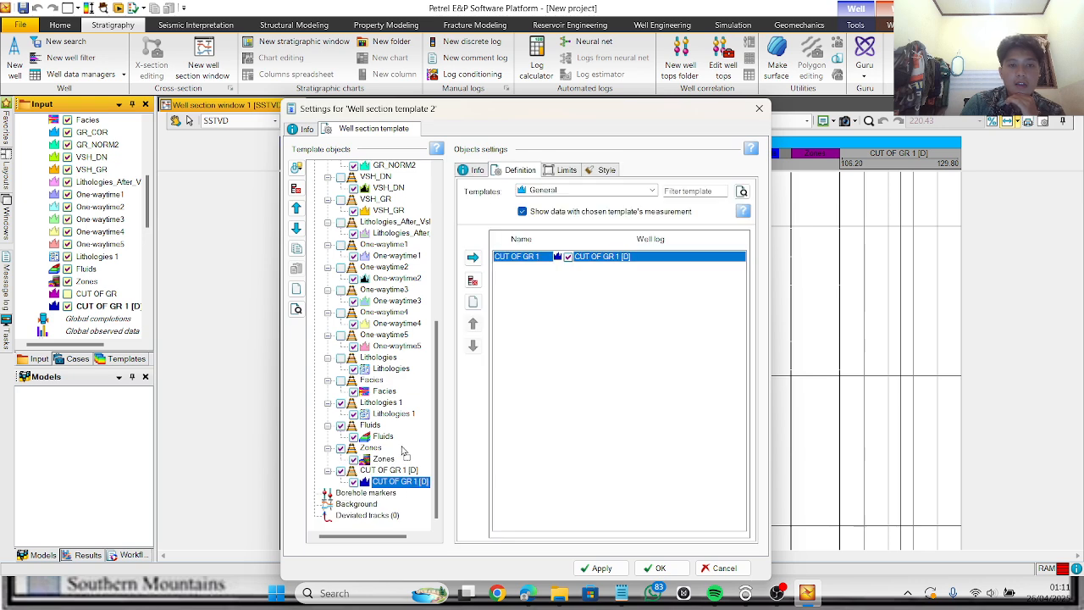
scroll(373, 191, "up", 10)
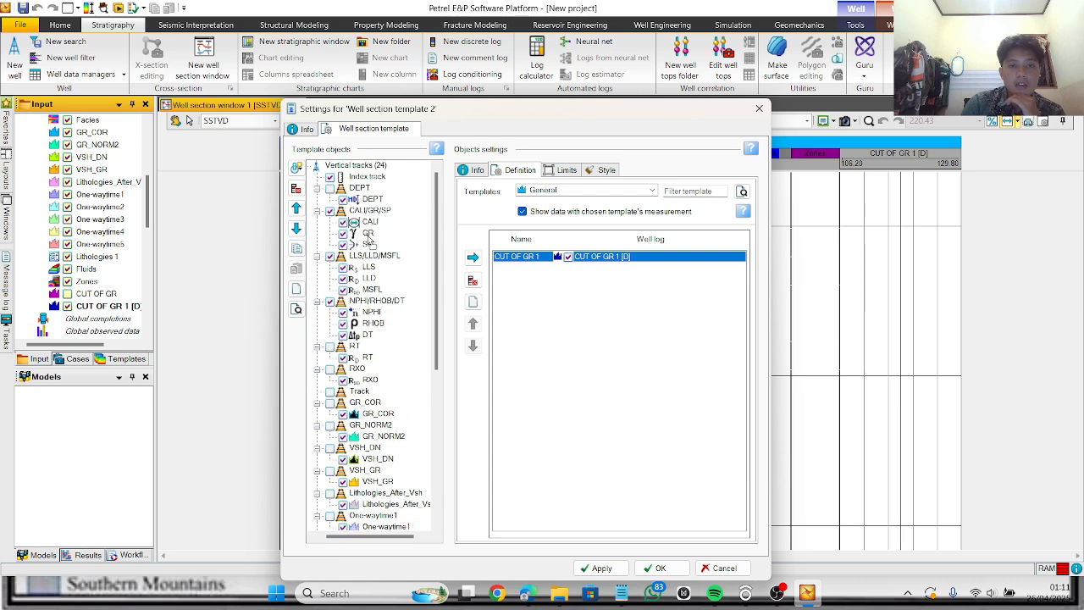
left_click_drag(366, 244, 365, 243)
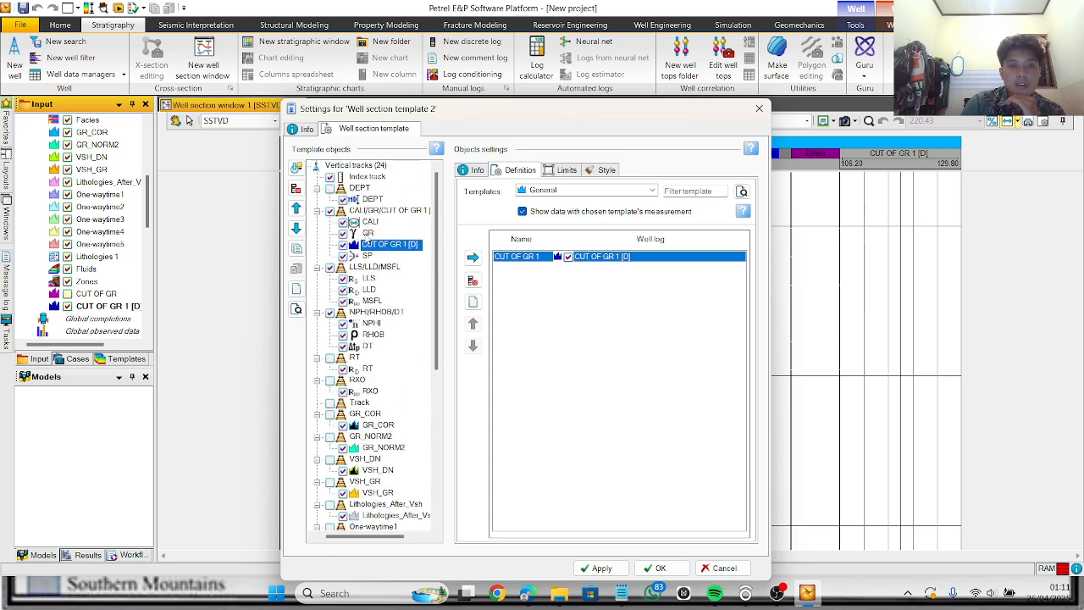
left_click(368, 254)
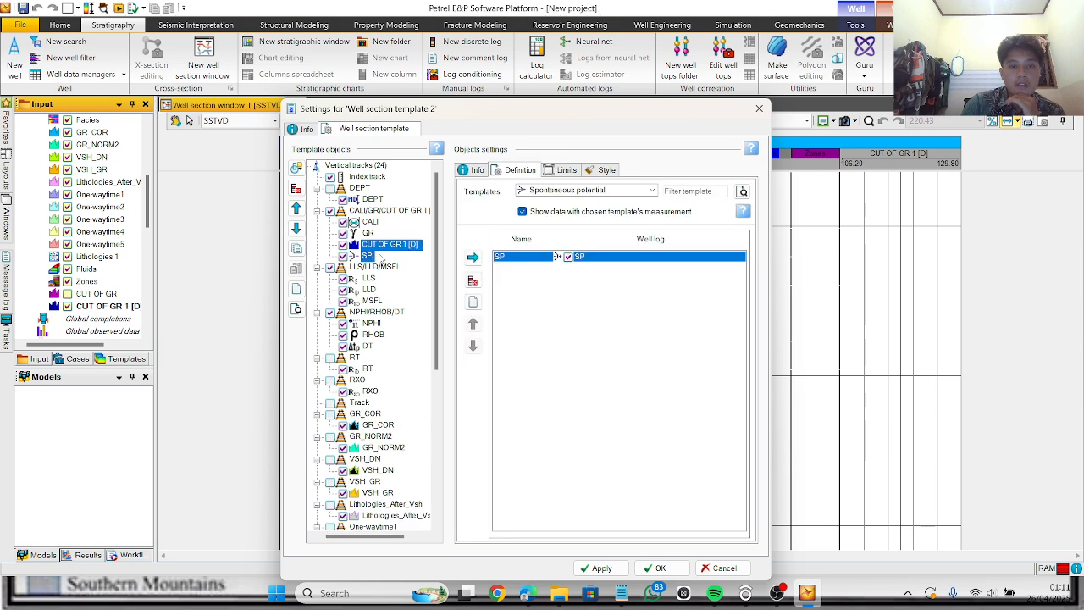
left_click(368, 233)
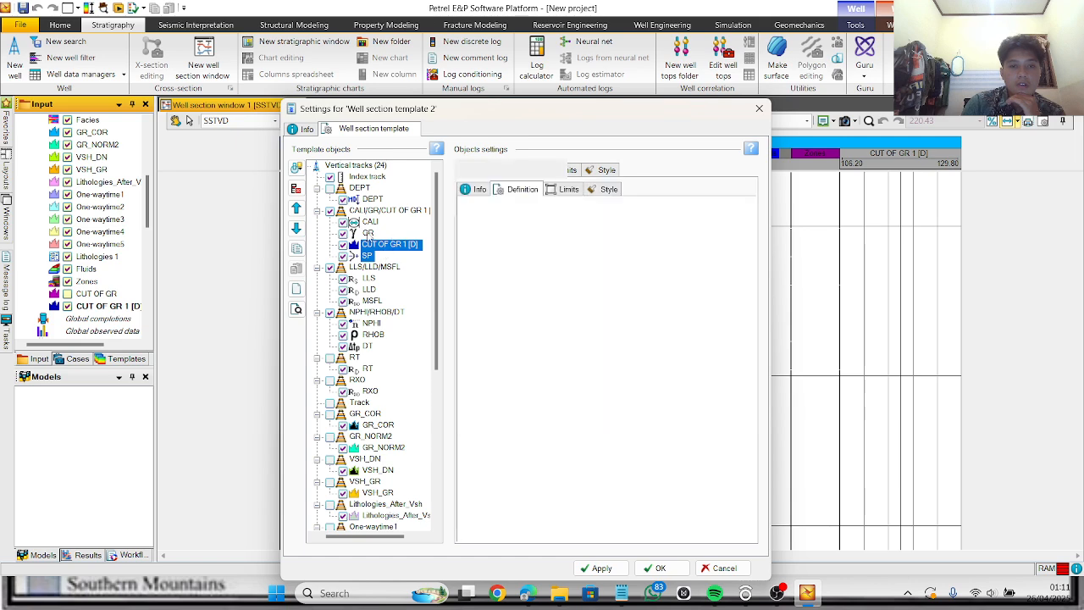
left_click(368, 256)
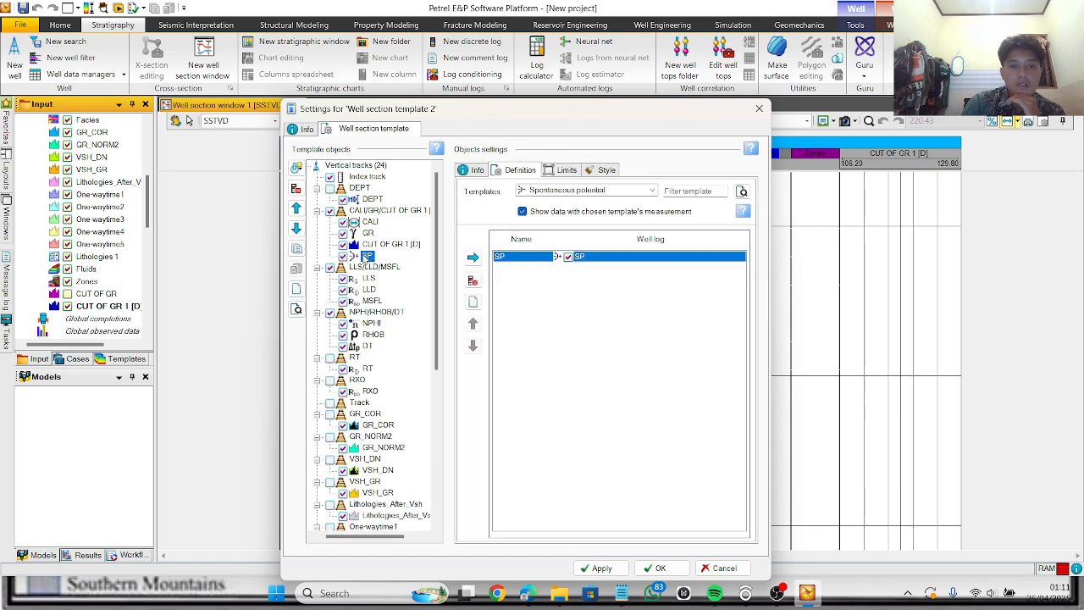
left_click_drag(364, 244, 364, 242)
left_click(372, 256)
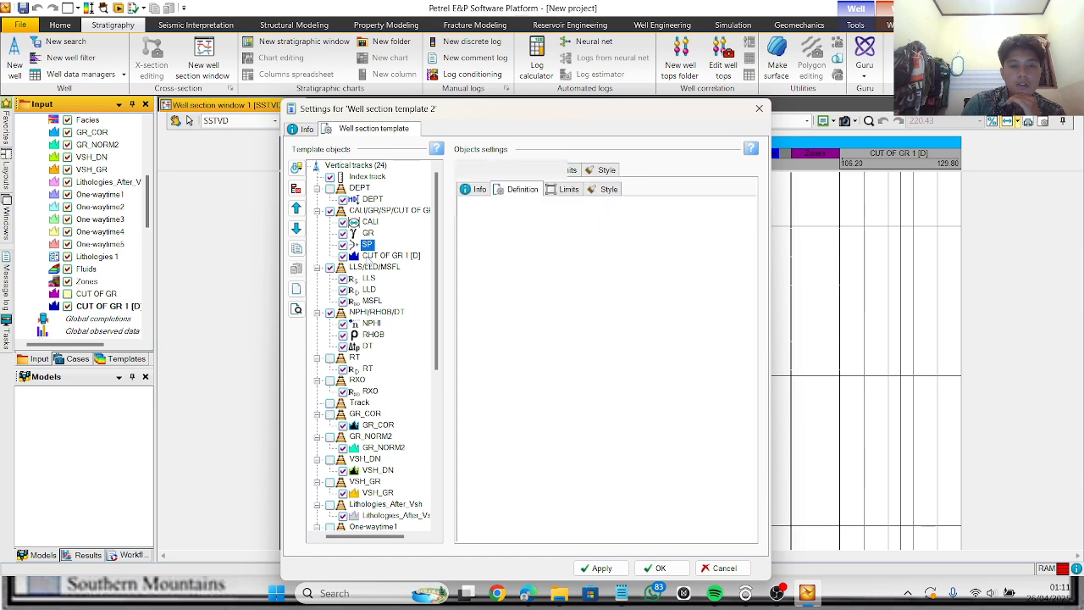
Step: Set the CUT OF GR 1 curve's line width to 3 and apply the well section template settings
left_click(579, 169)
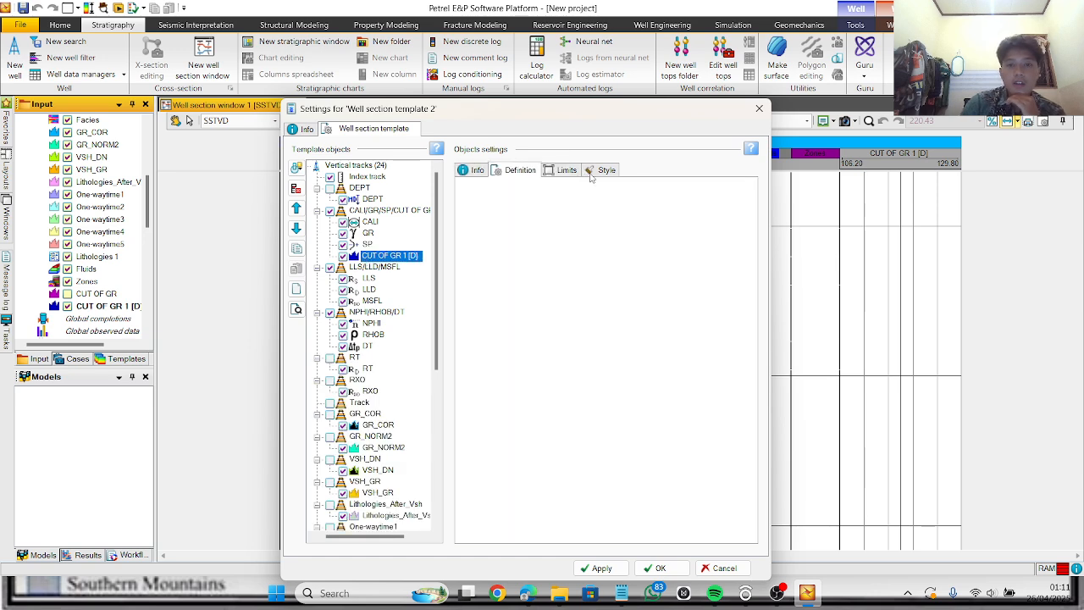
left_click(599, 170)
left_click(655, 227)
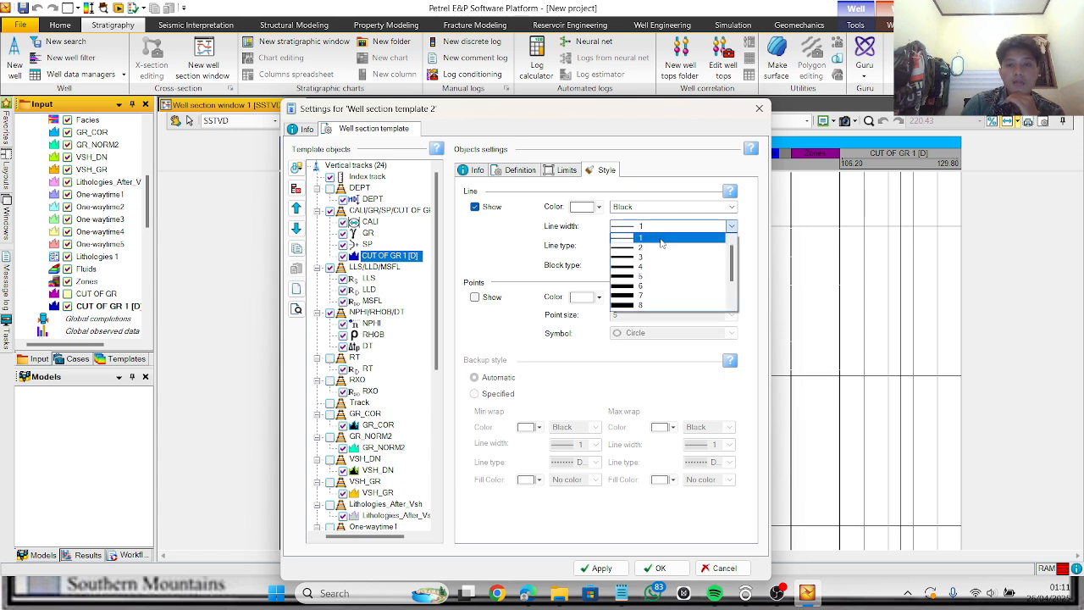
left_click(666, 253)
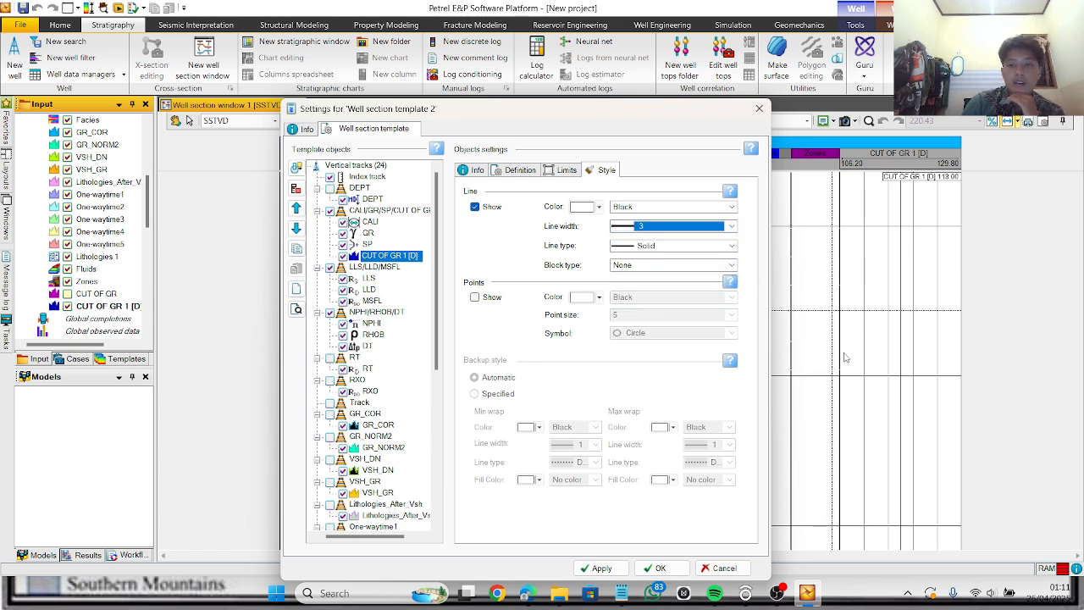
left_click(601, 567)
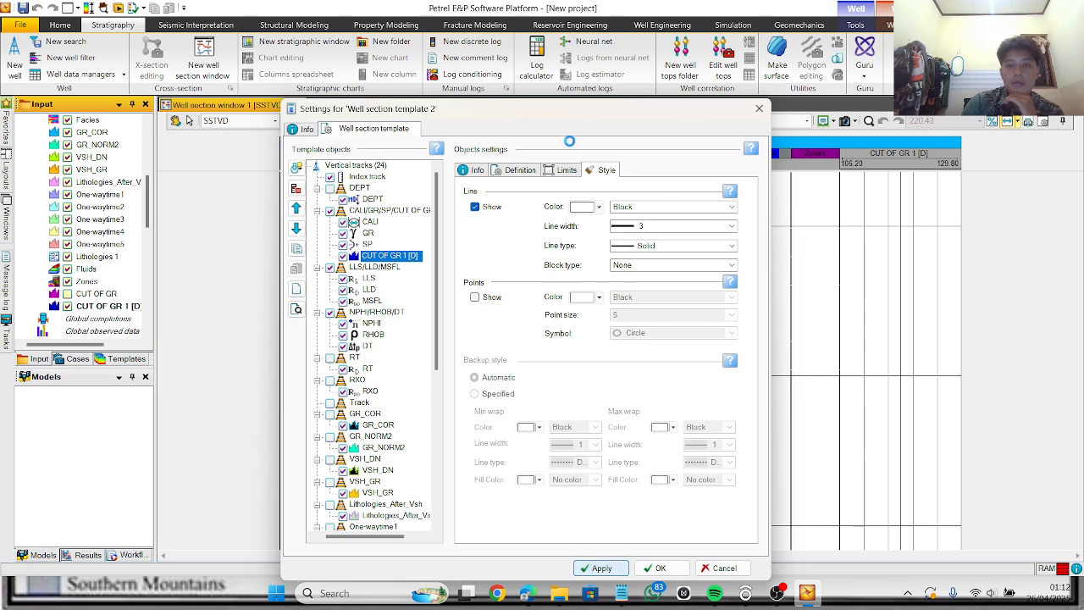
left_click_drag(654, 109, 916, 119)
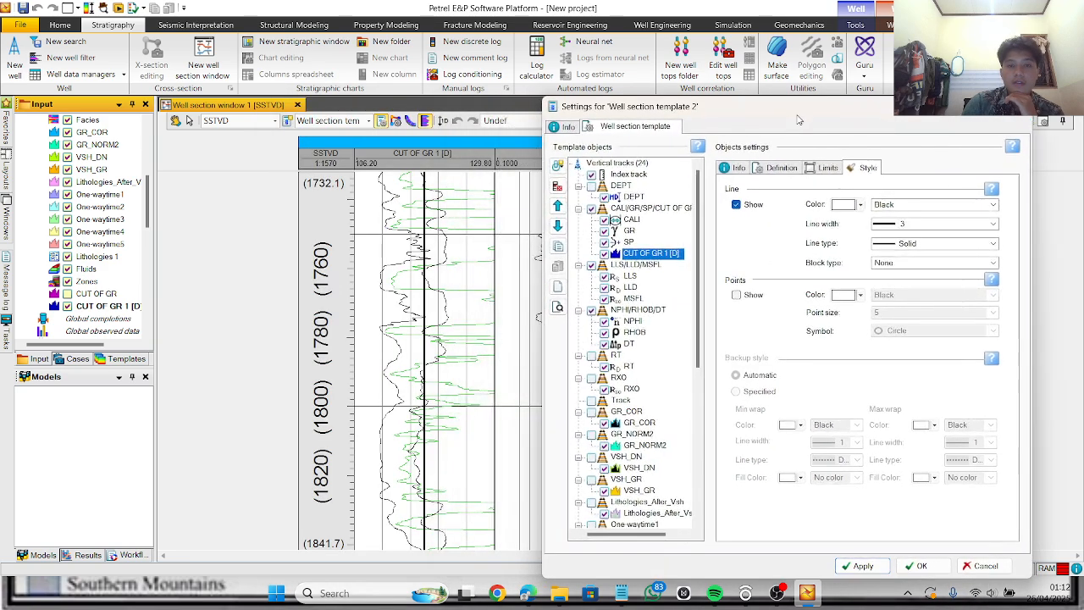
left_click(845, 566)
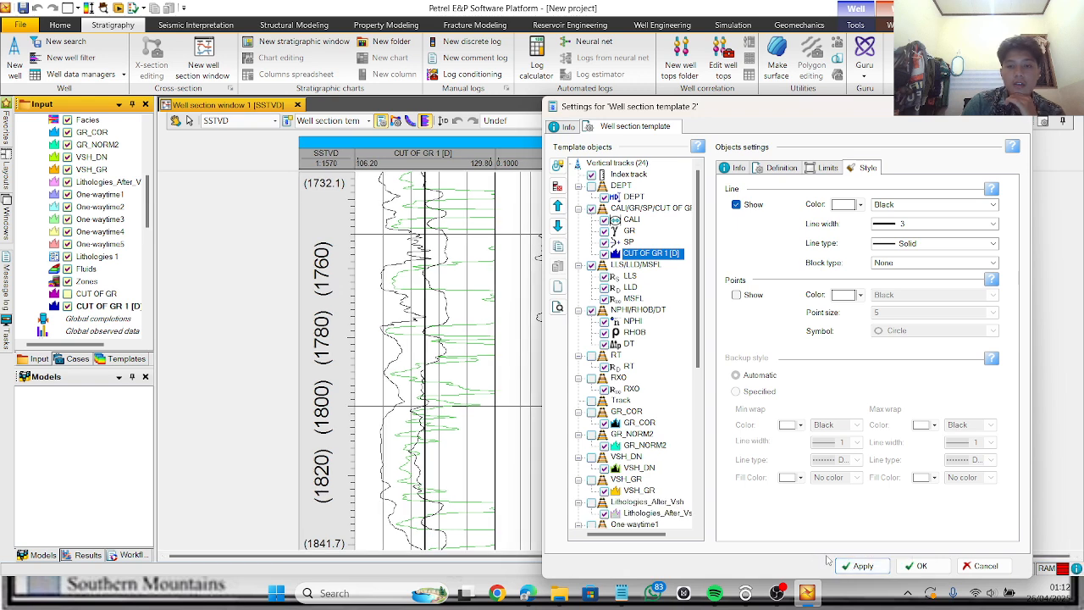
left_click(920, 565)
Step: Examine the GR cutoff line against the GR curve and the other logs, from the deeper section up to the shallowest readings
scroll(543, 433, "up", 5)
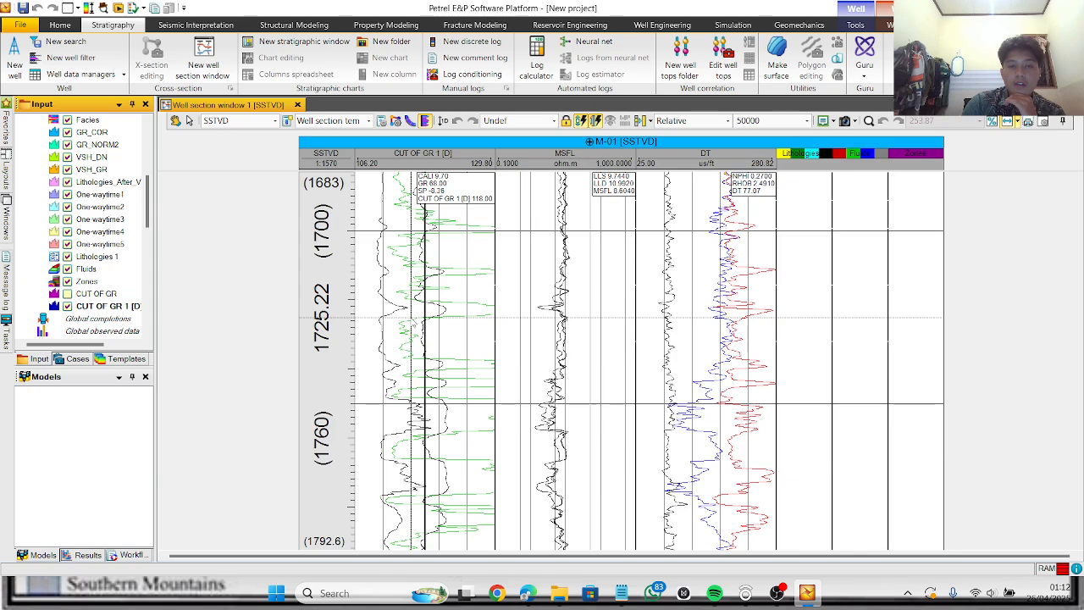
scroll(546, 347, "up", 7)
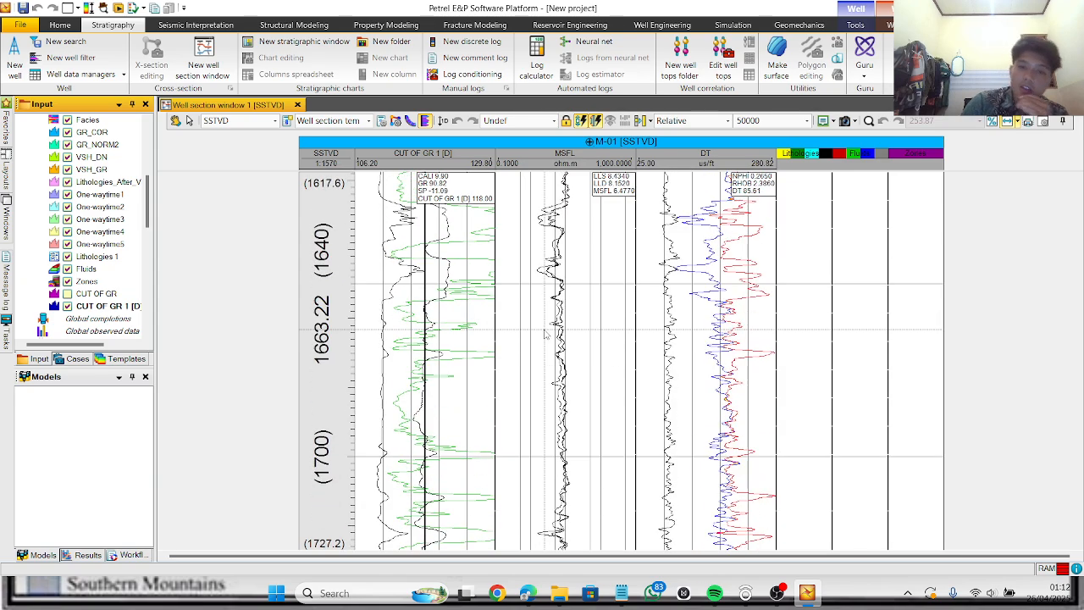
scroll(545, 337, "up", 7)
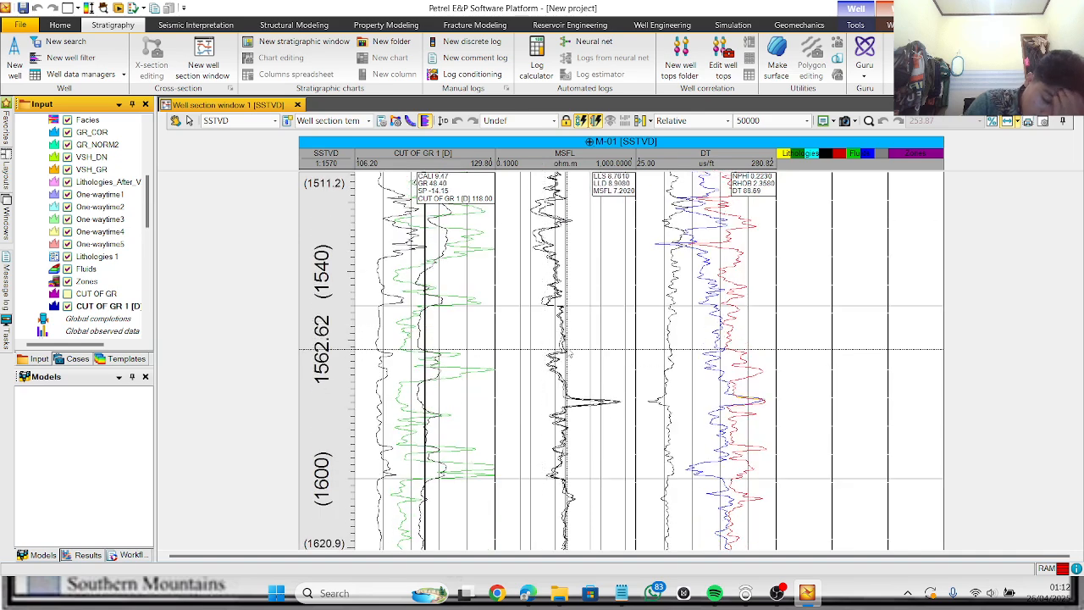
scroll(572, 355, "up", 4)
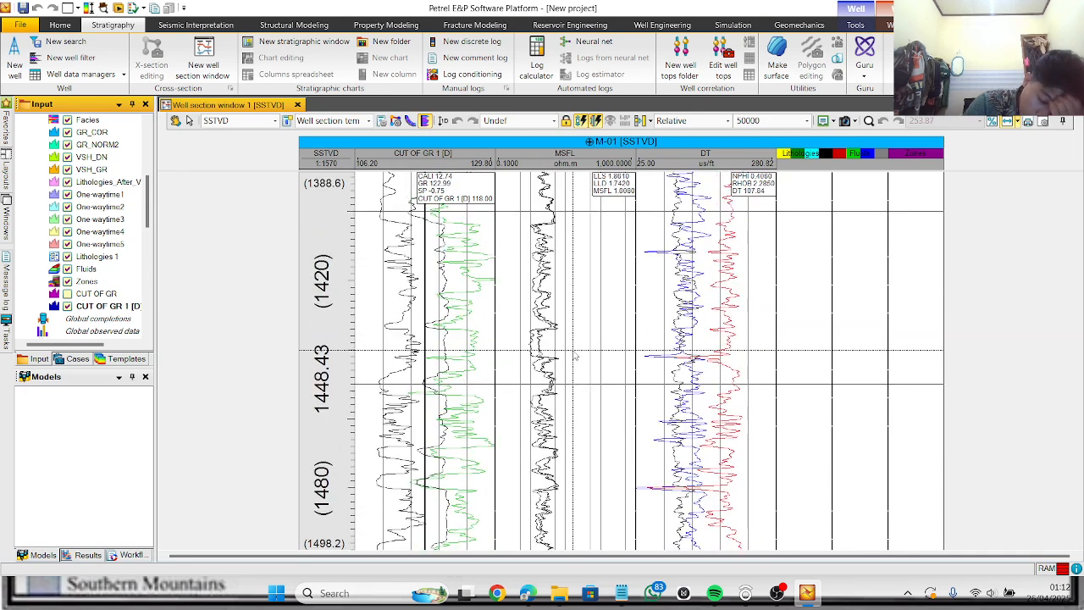
scroll(575, 356, "up", 4)
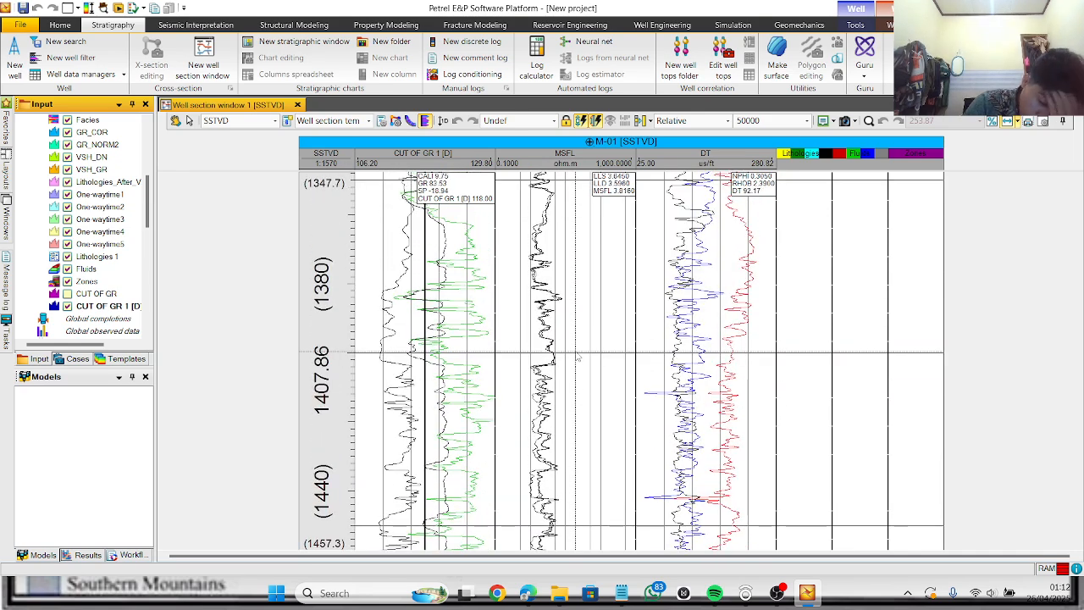
scroll(578, 356, "up", 10)
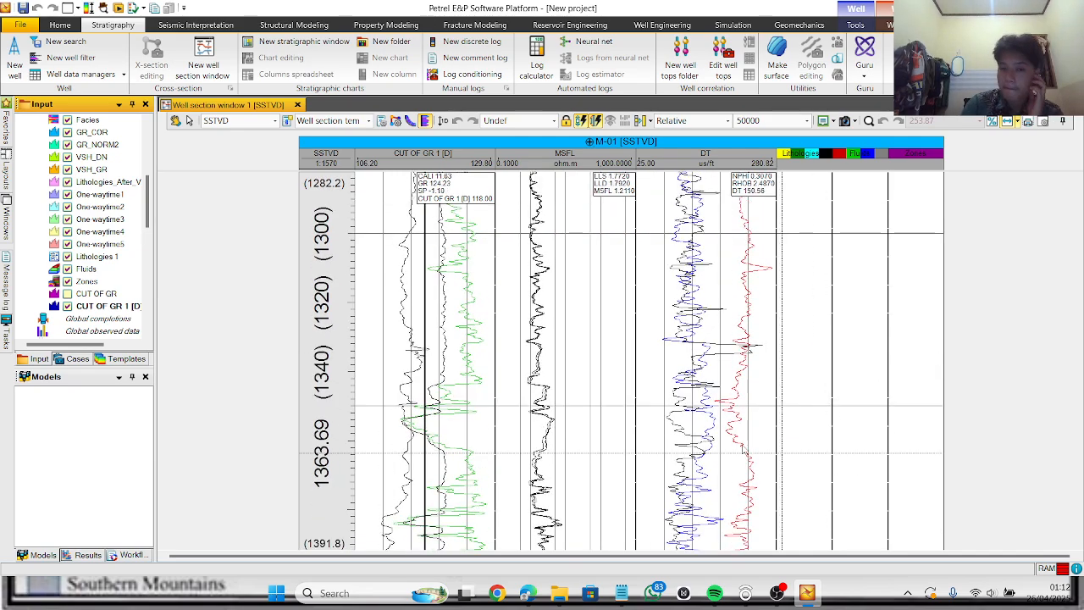
scroll(483, 349, "up", 5)
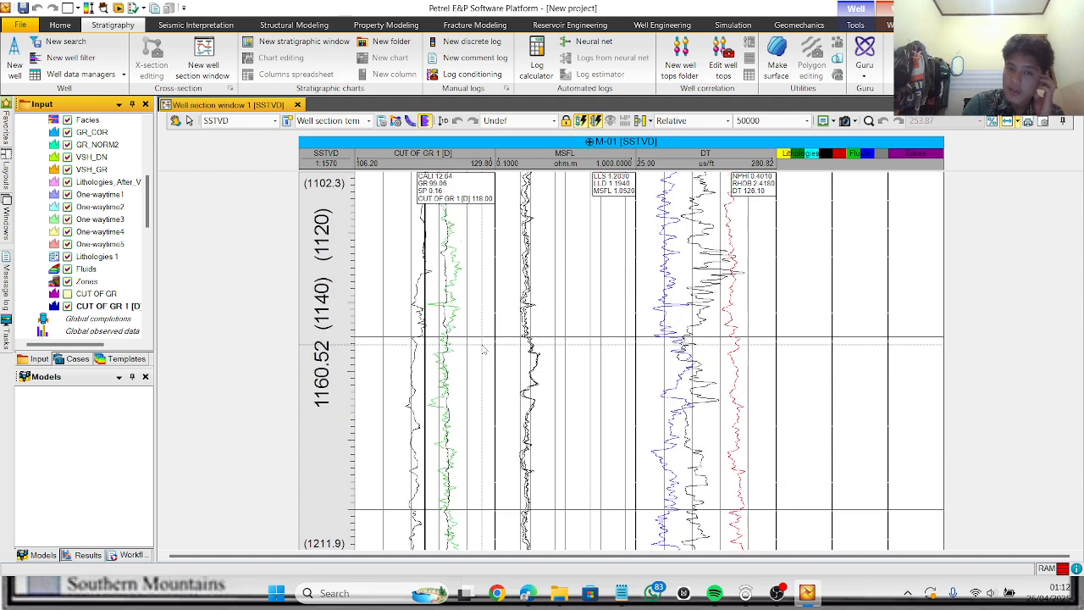
scroll(483, 349, "down", 5)
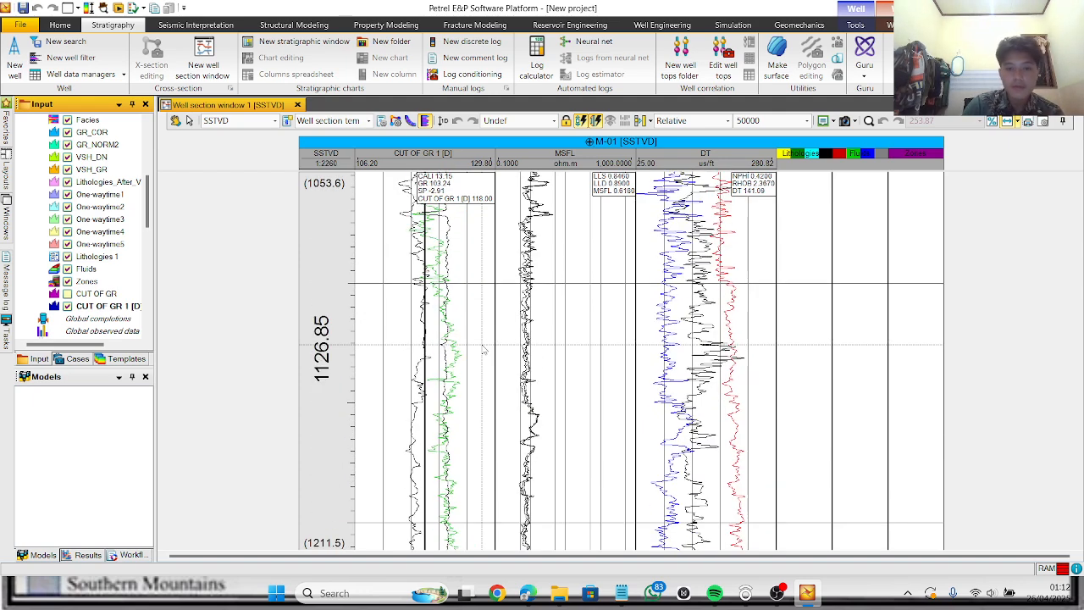
scroll(483, 348, "up", 18)
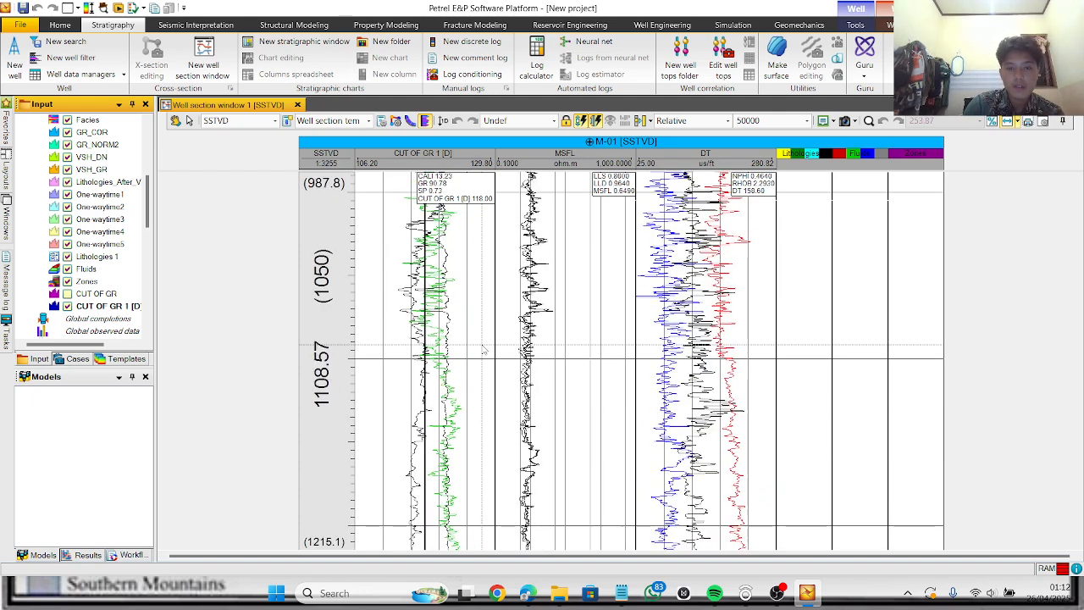
scroll(483, 348, "up", 18)
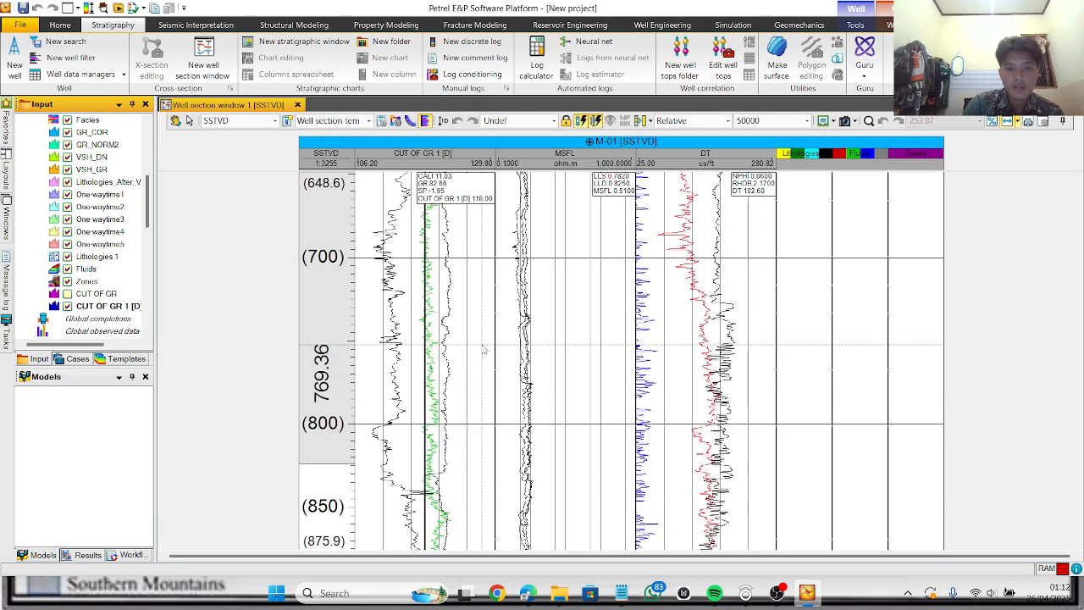
scroll(483, 348, "up", 18)
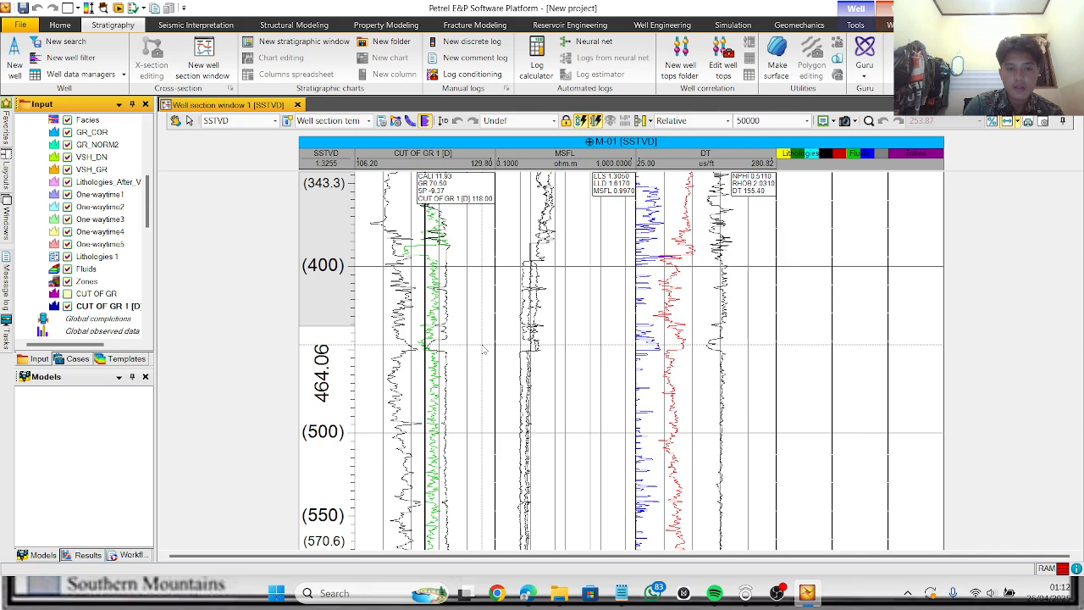
scroll(484, 348, "up", 8)
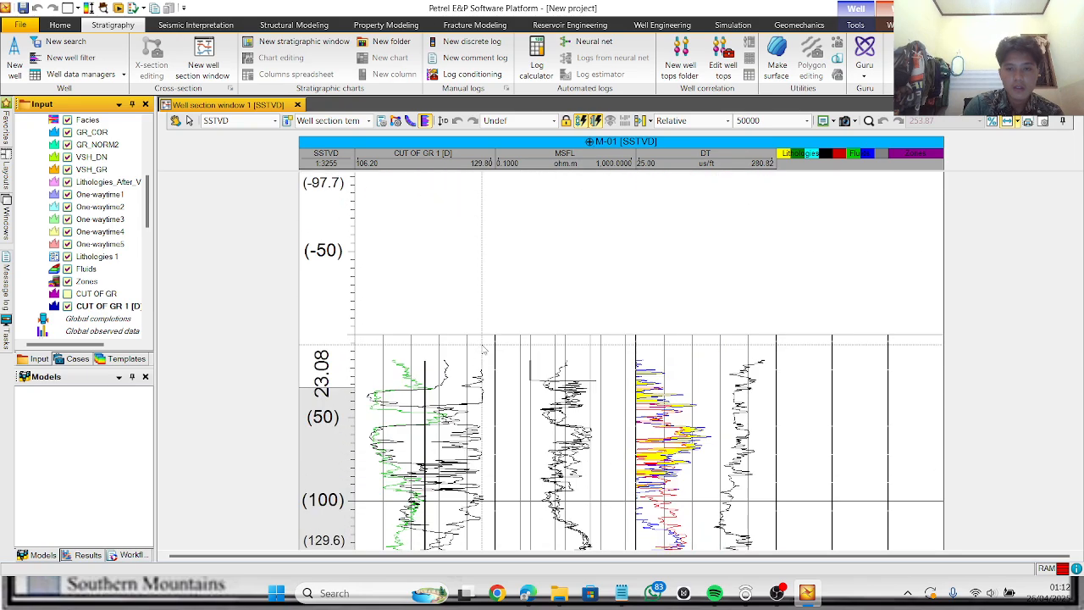
scroll(484, 348, "down", 6)
scroll(484, 347, "up", 5)
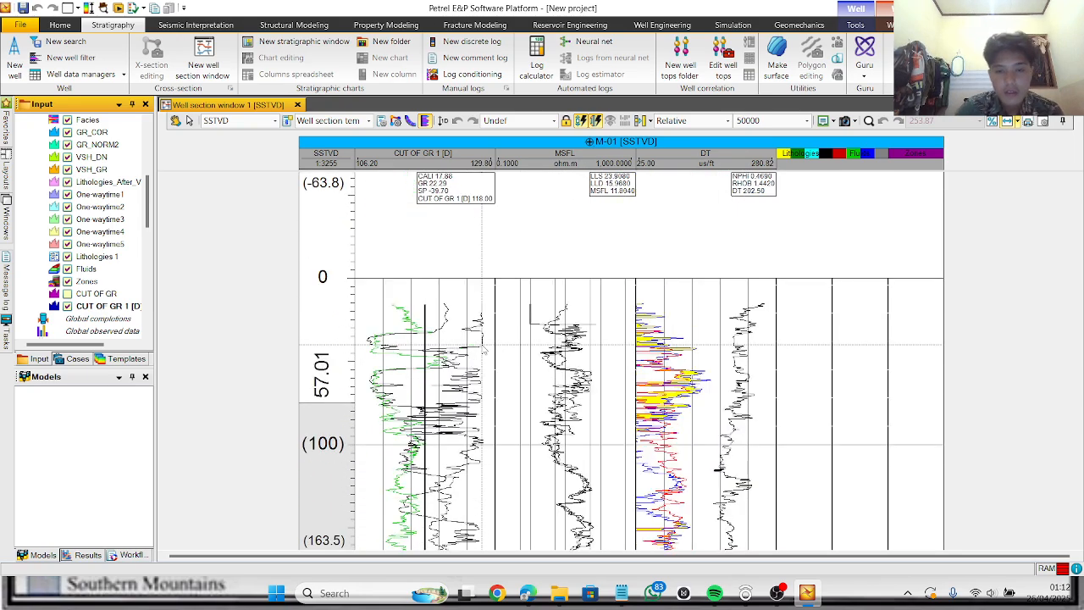
scroll(483, 344, "down", 2)
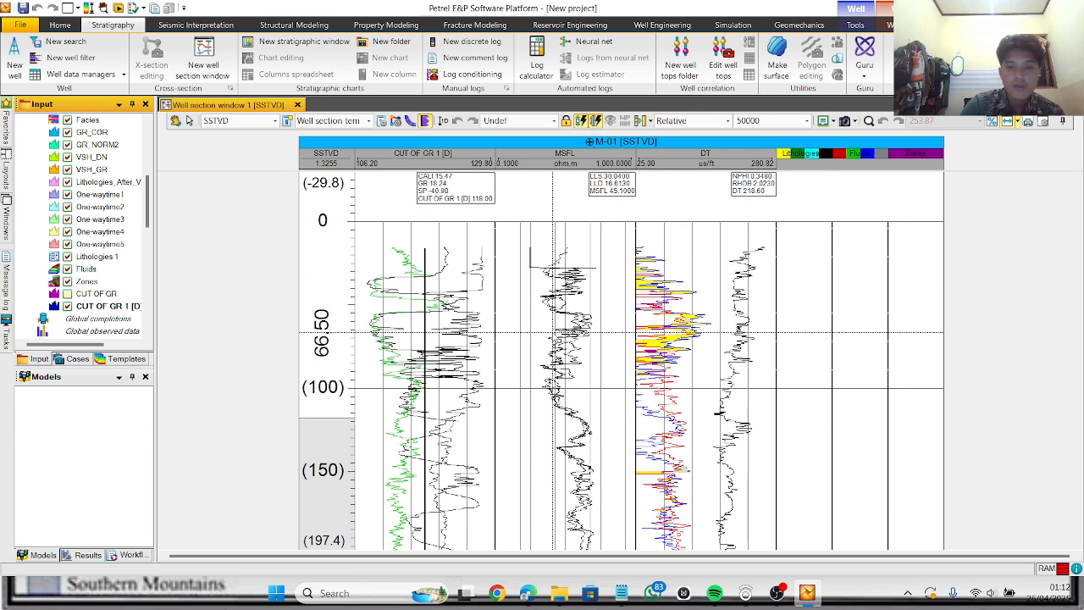
scroll(552, 332, "down", 1)
scroll(553, 332, "down", 1)
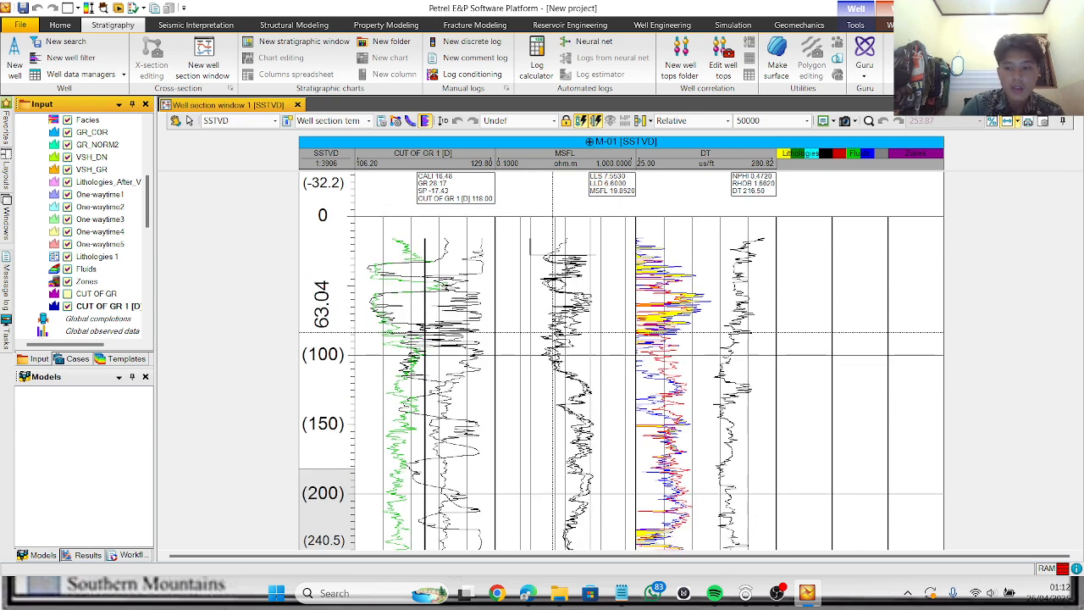
scroll(553, 332, "down", 1)
scroll(555, 332, "up", 3)
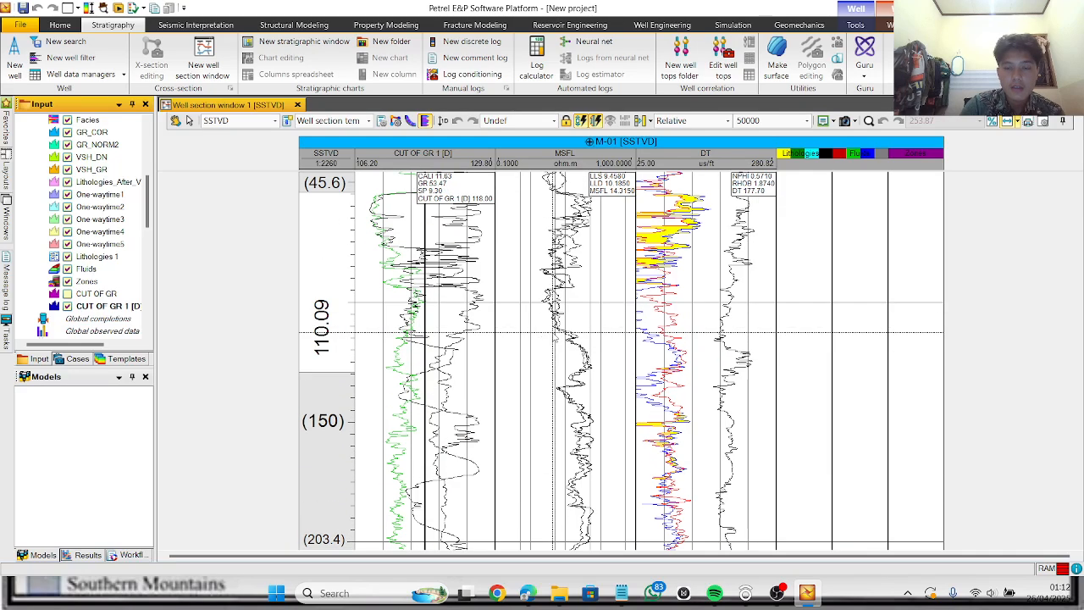
Step: Paint a Sandstone interval in the Lithologies track from the top of the logs, about depth 16 to 32 SSTVD
scroll(555, 331, "up", 3)
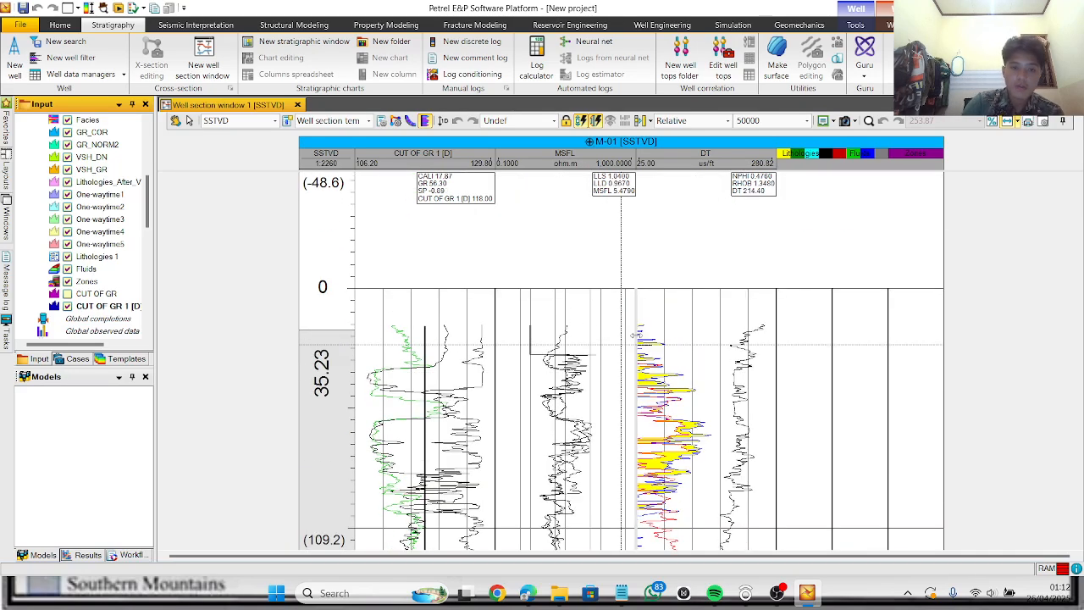
scroll(651, 357, "down", 1)
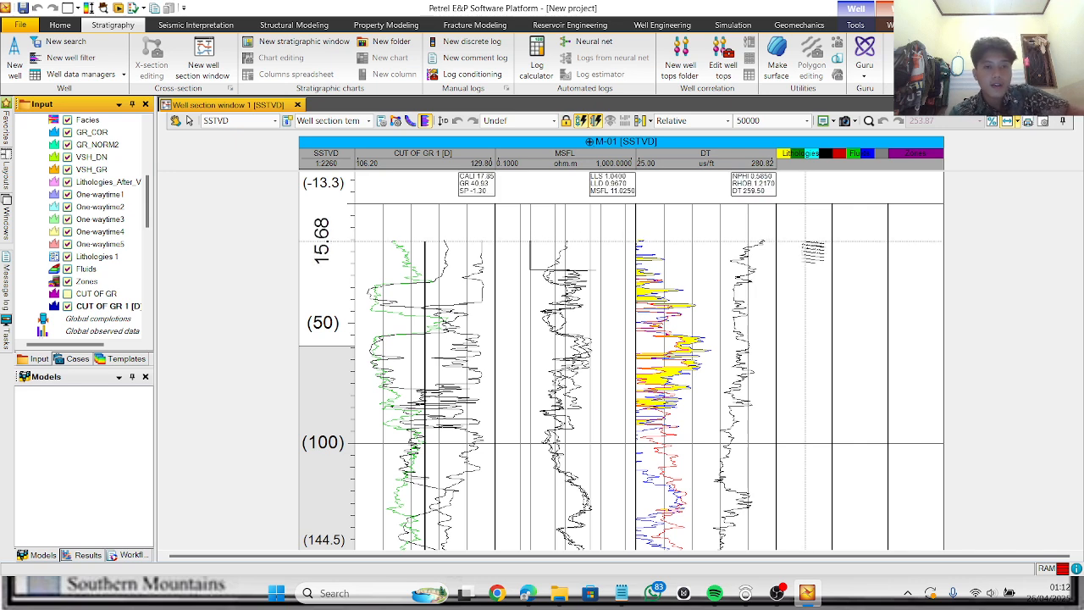
right_click(811, 248)
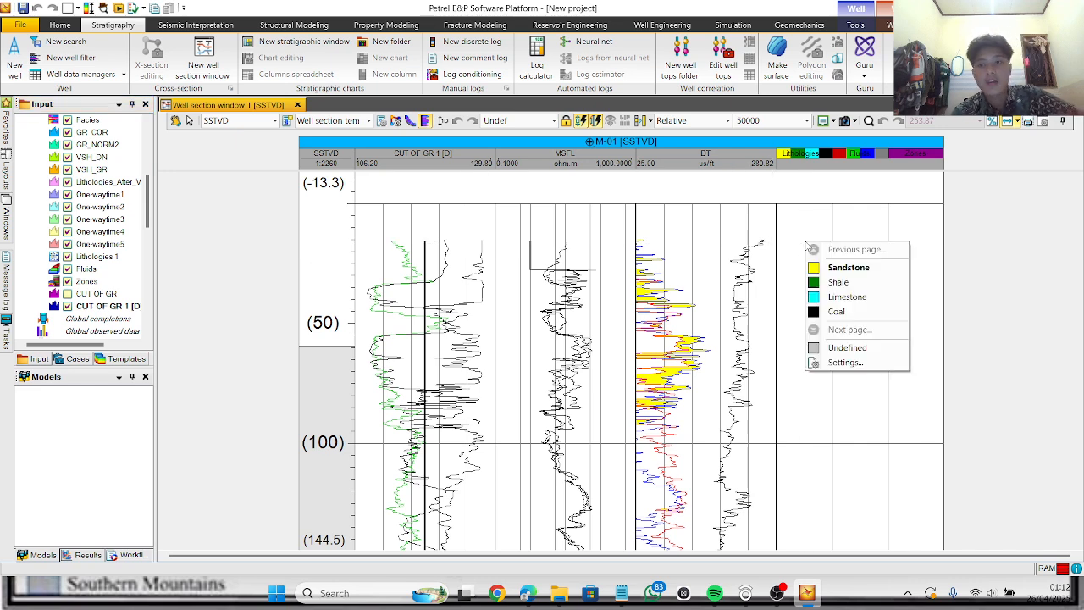
left_click(828, 280)
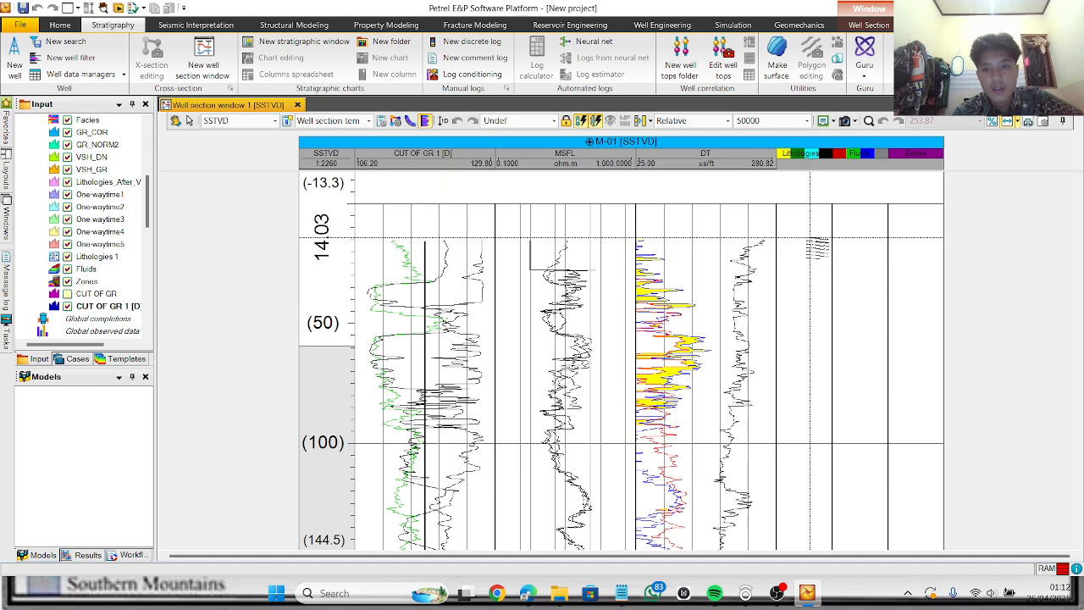
left_click_drag(810, 241, 819, 280)
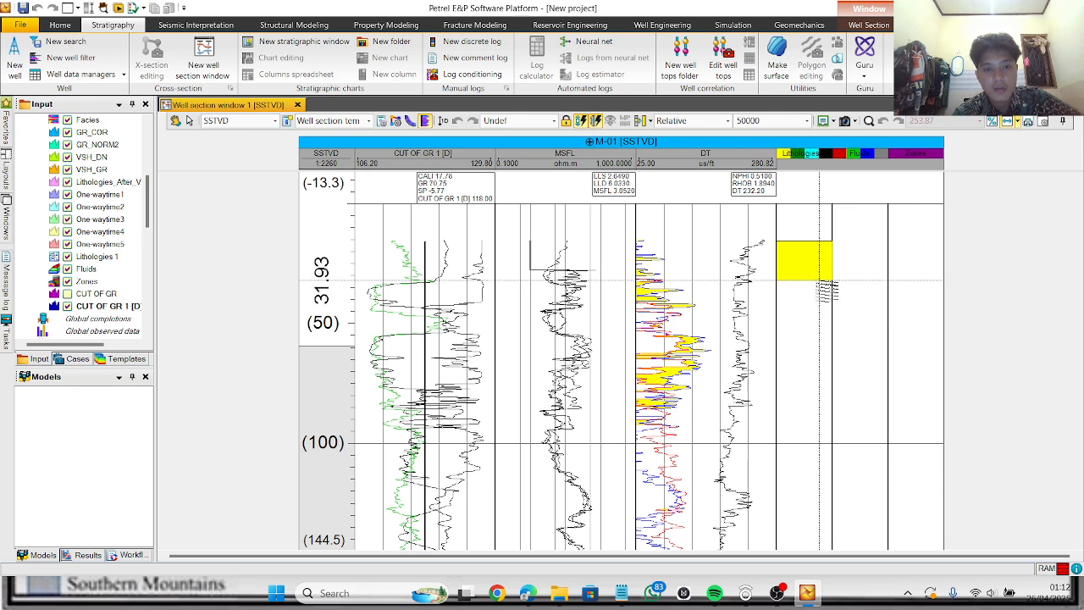
Step: Paint a thin Shale layer in the Lithologies track directly below the sandstone, at about depth 32 to 33.5
right_click(820, 281)
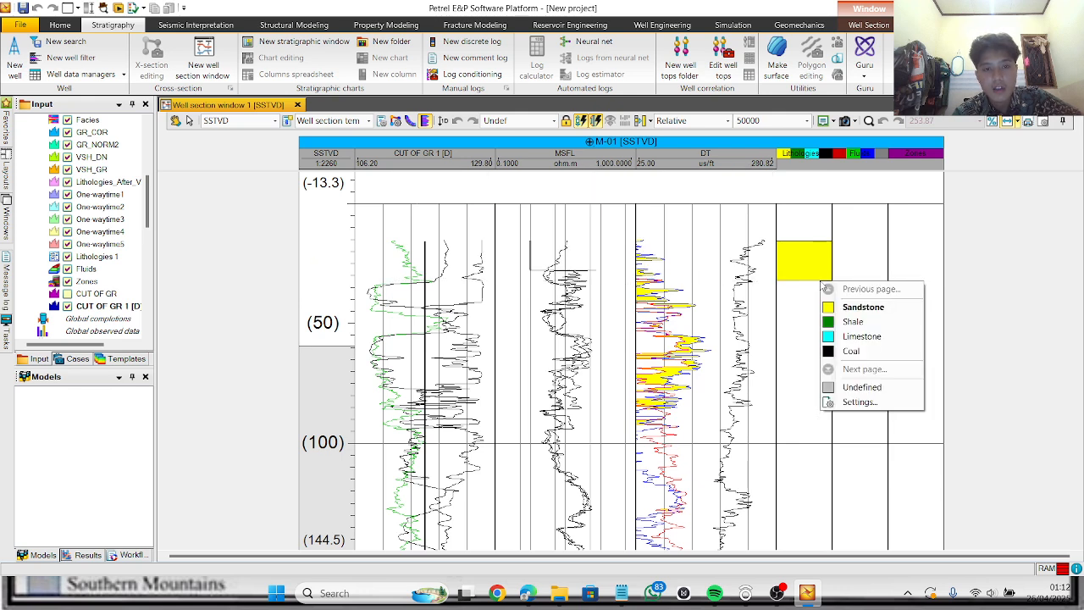
left_click(862, 306)
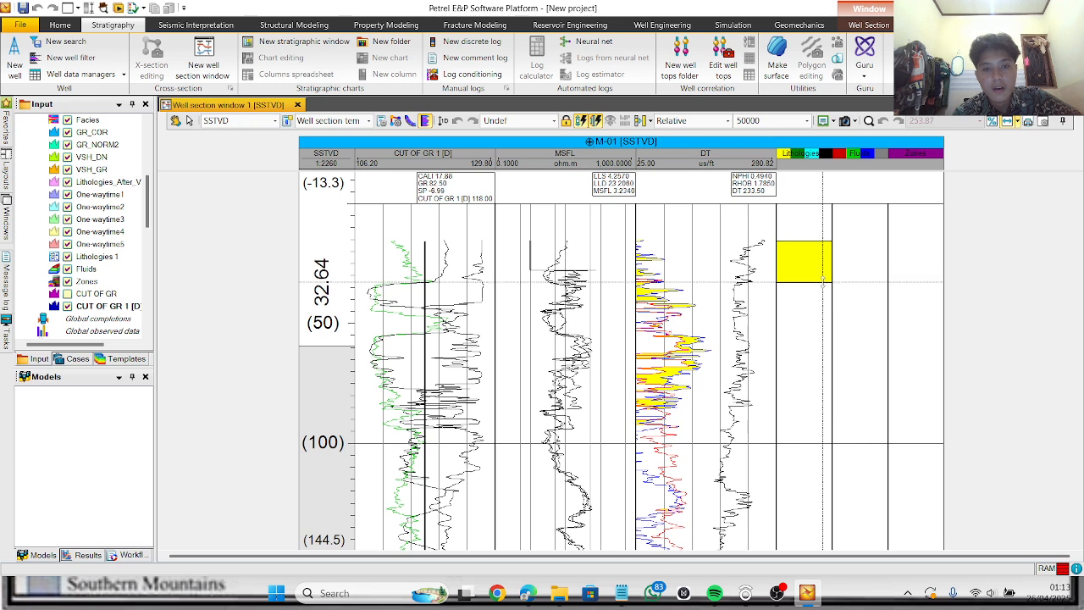
right_click(823, 287)
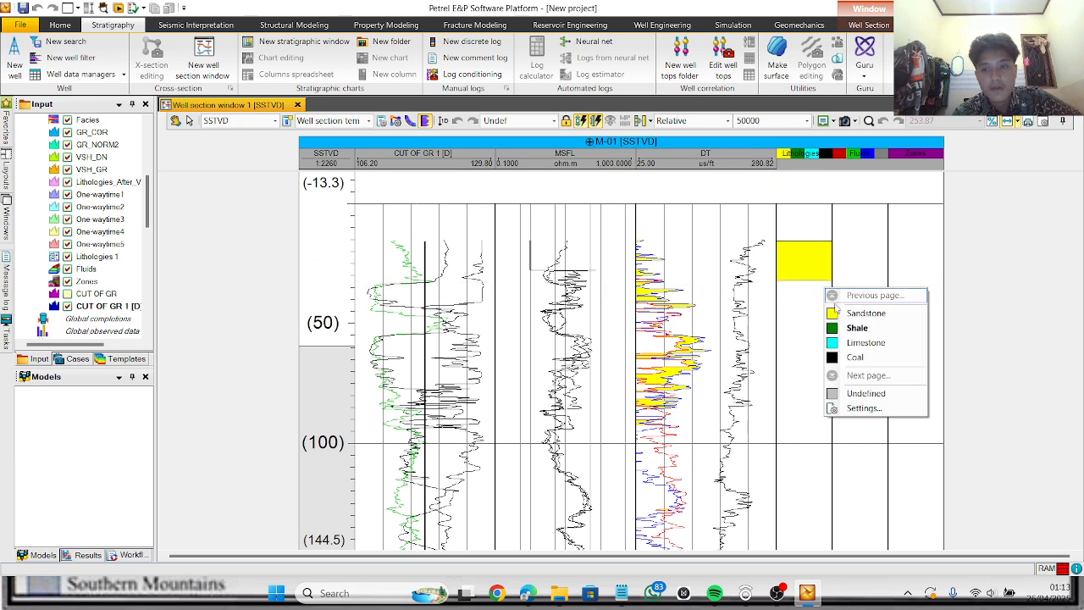
left_click(841, 315)
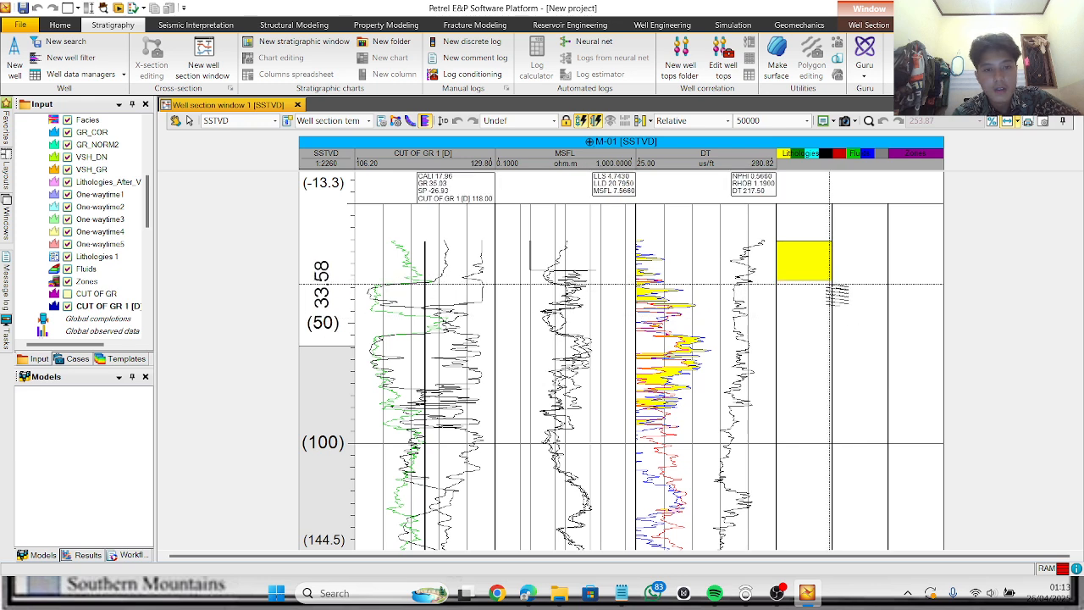
left_click_drag(829, 283, 830, 280)
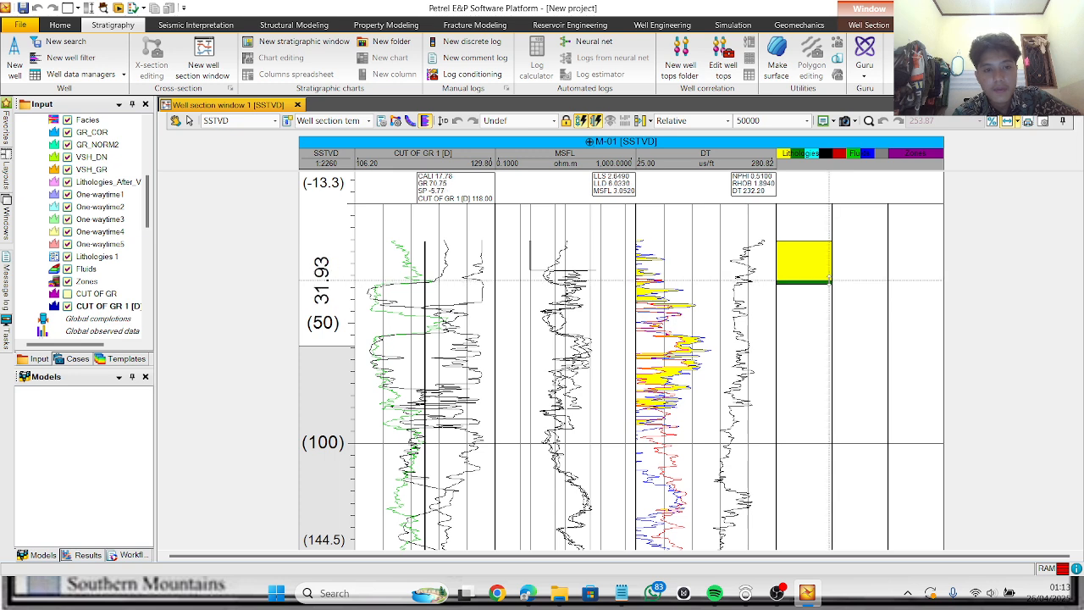
Step: Continue the Lithologies track with Sandstone down to about depth 47, followed by Shale from about 47 to 54
right_click(828, 307)
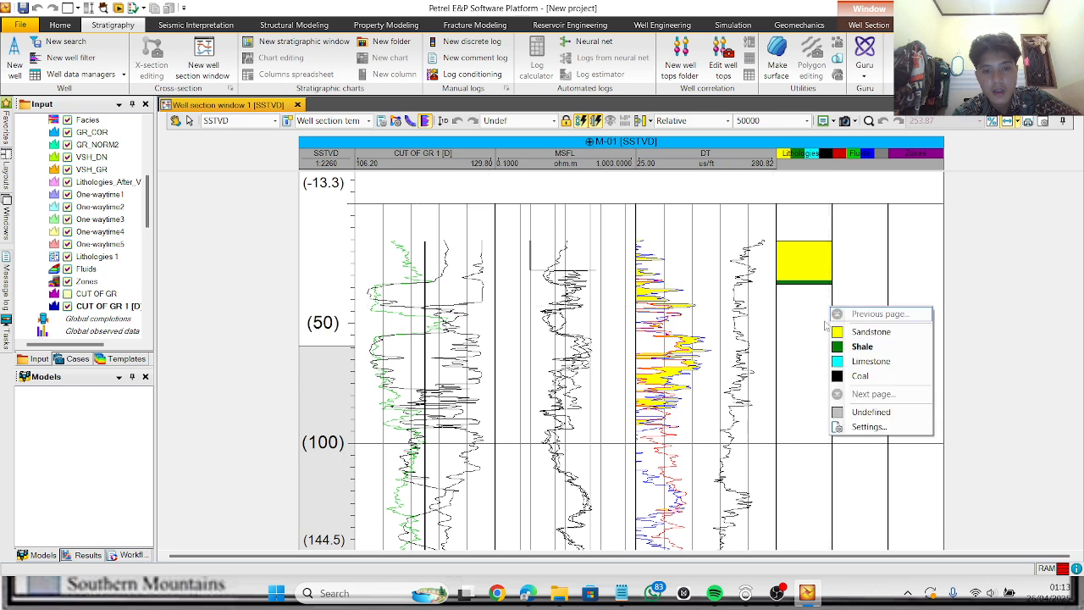
left_click(838, 331)
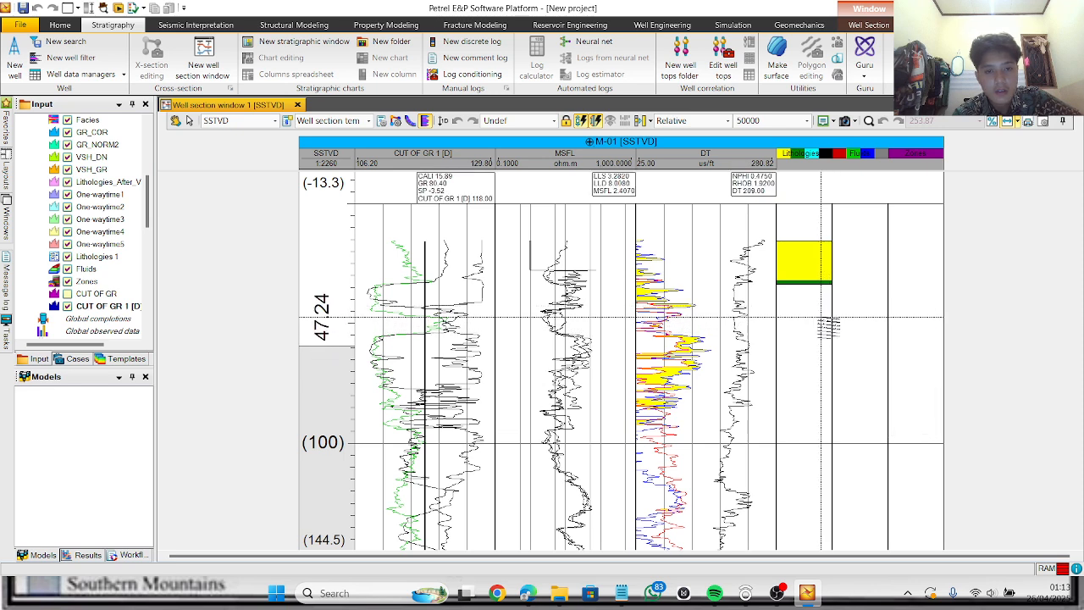
left_click_drag(821, 317, 820, 283)
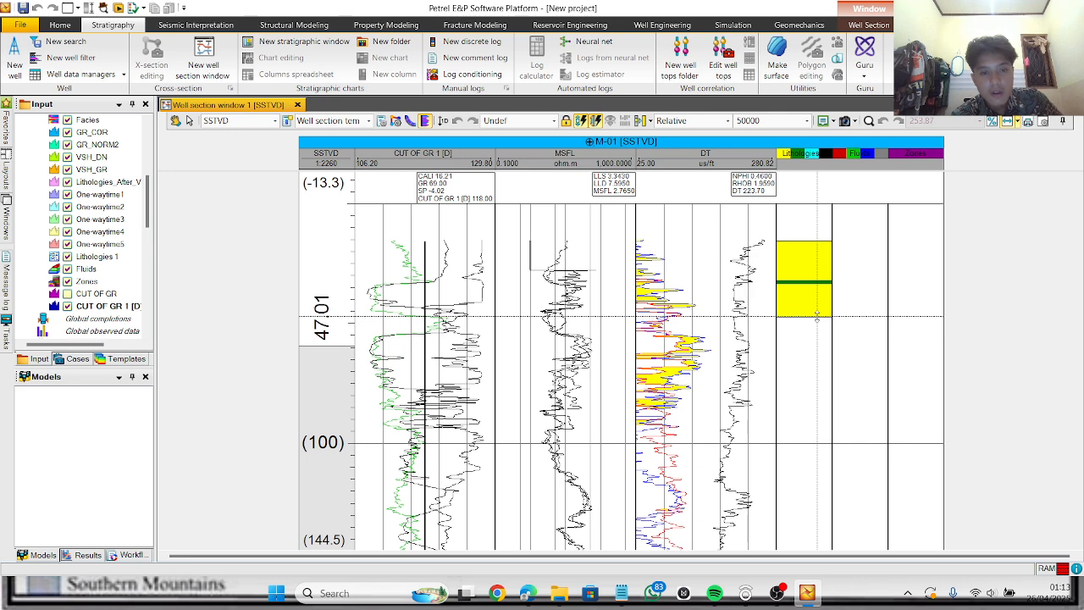
right_click(817, 317)
left_click(849, 356)
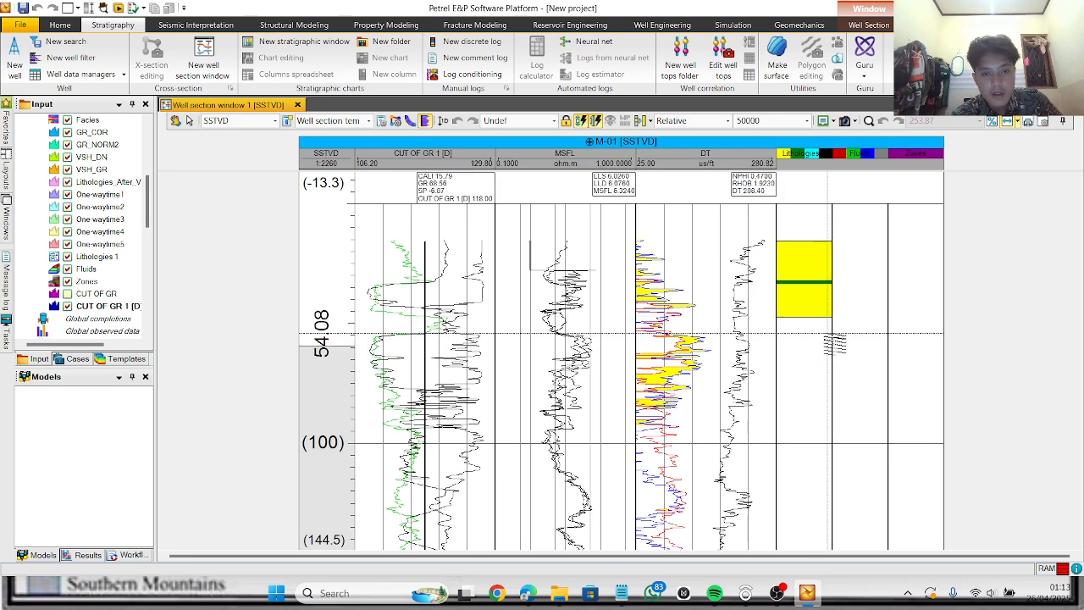
left_click_drag(831, 332, 827, 317)
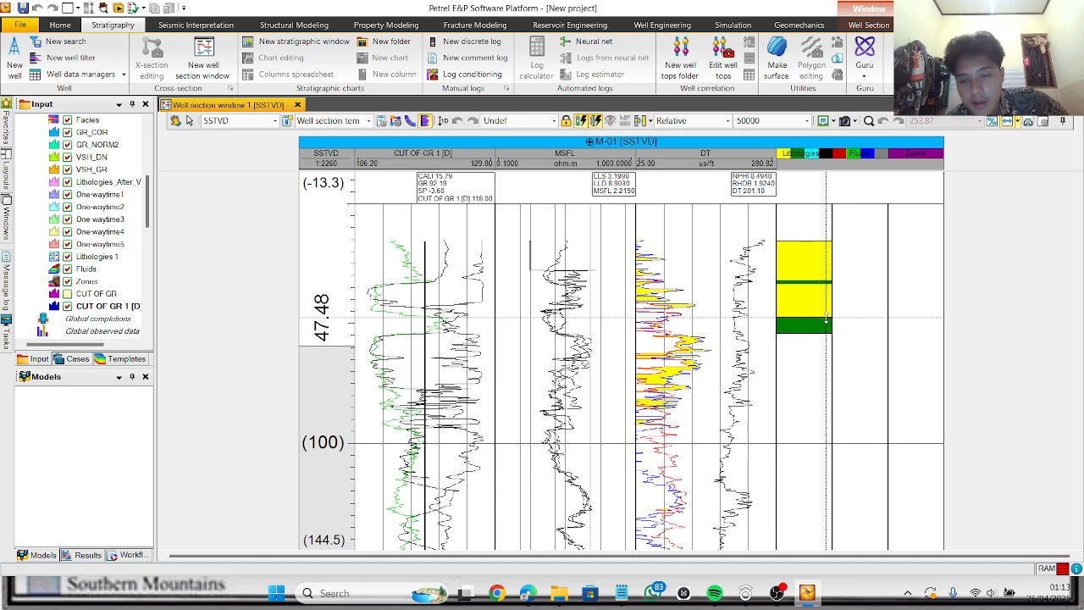
Step: Paint a Gas zone at about depth 28 to 34 and an Oil zone at about 34 to 40 in the Fluids track
scroll(826, 320, "down", 4)
scroll(773, 364, "up", 5)
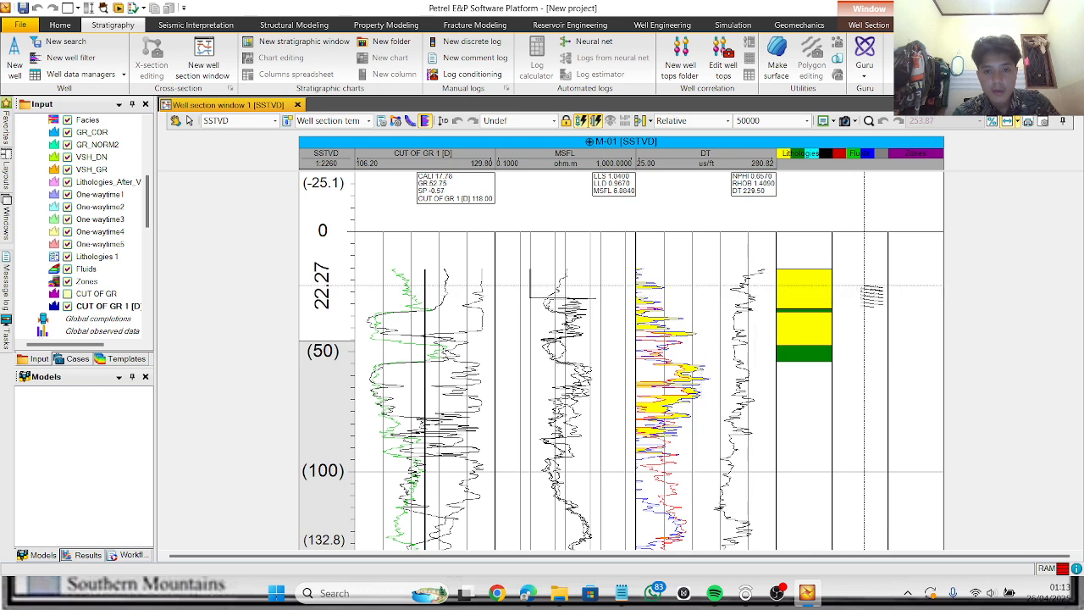
right_click(868, 298)
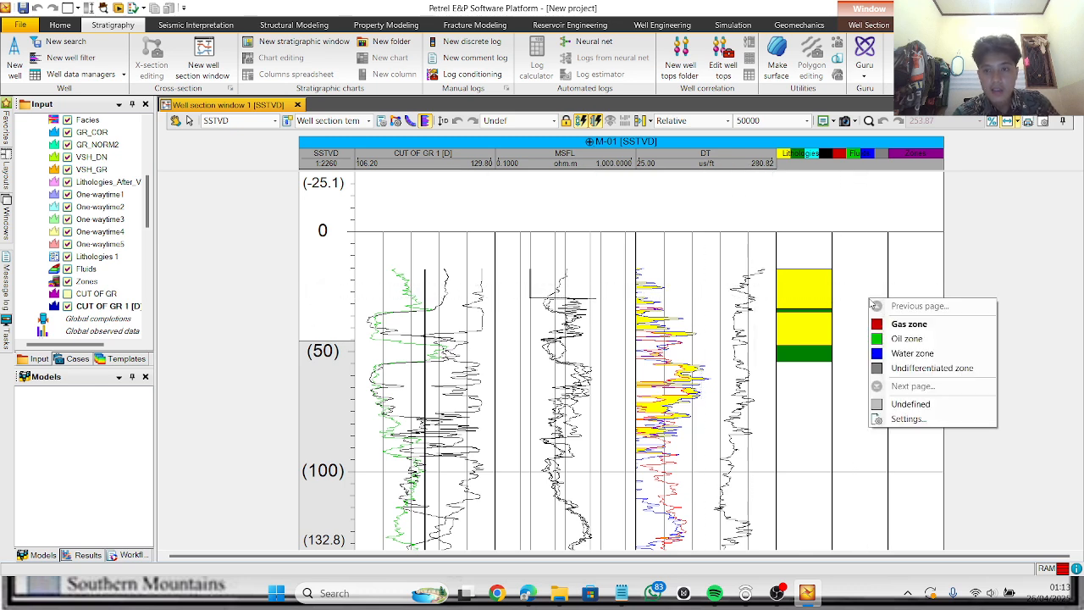
left_click(906, 320)
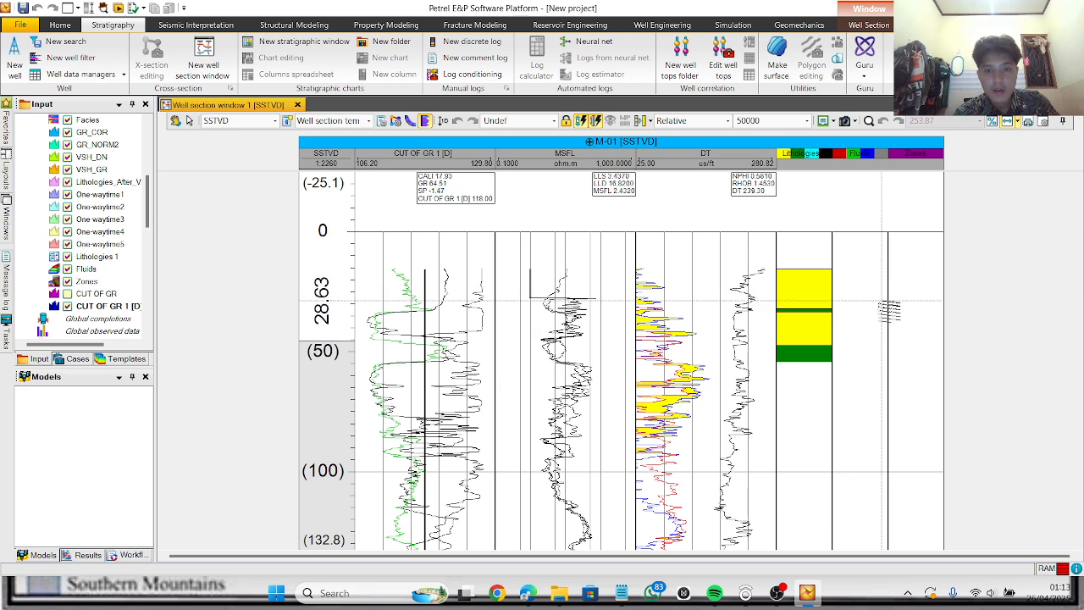
left_click_drag(888, 298, 887, 314)
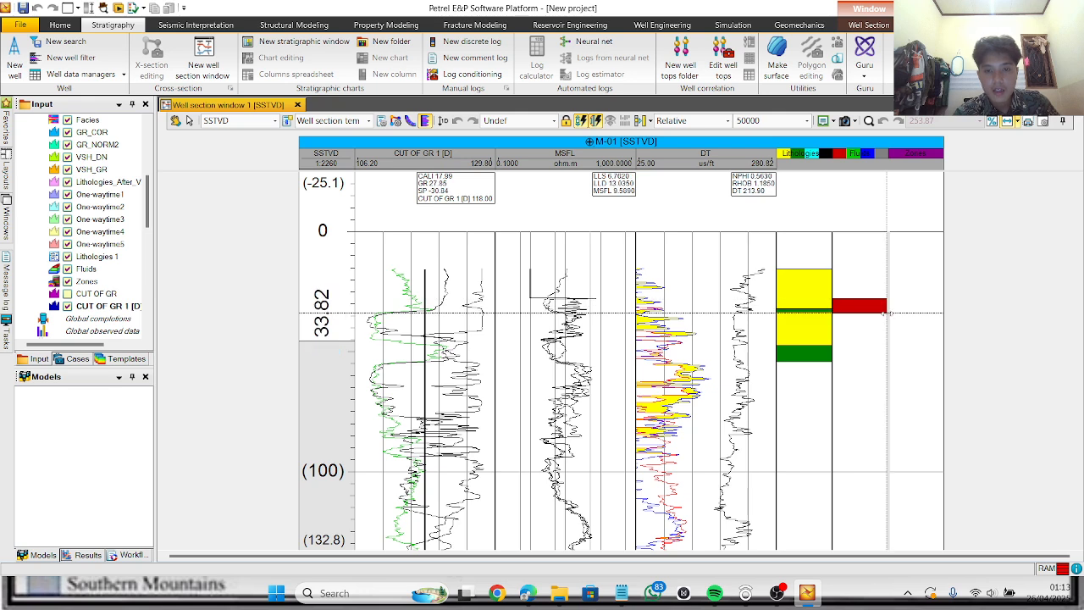
right_click(889, 322)
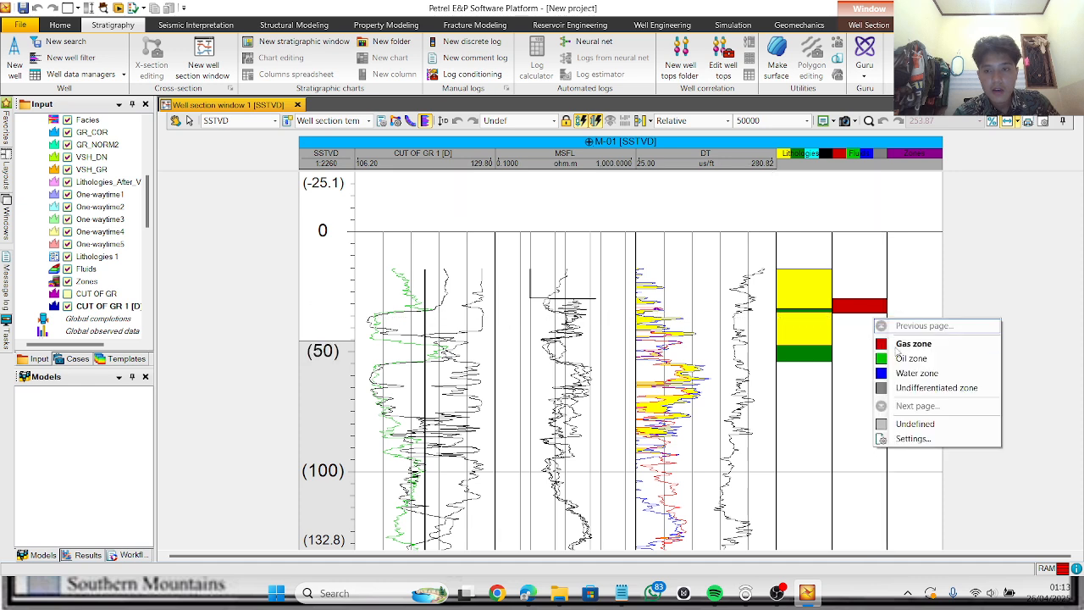
left_click(889, 354)
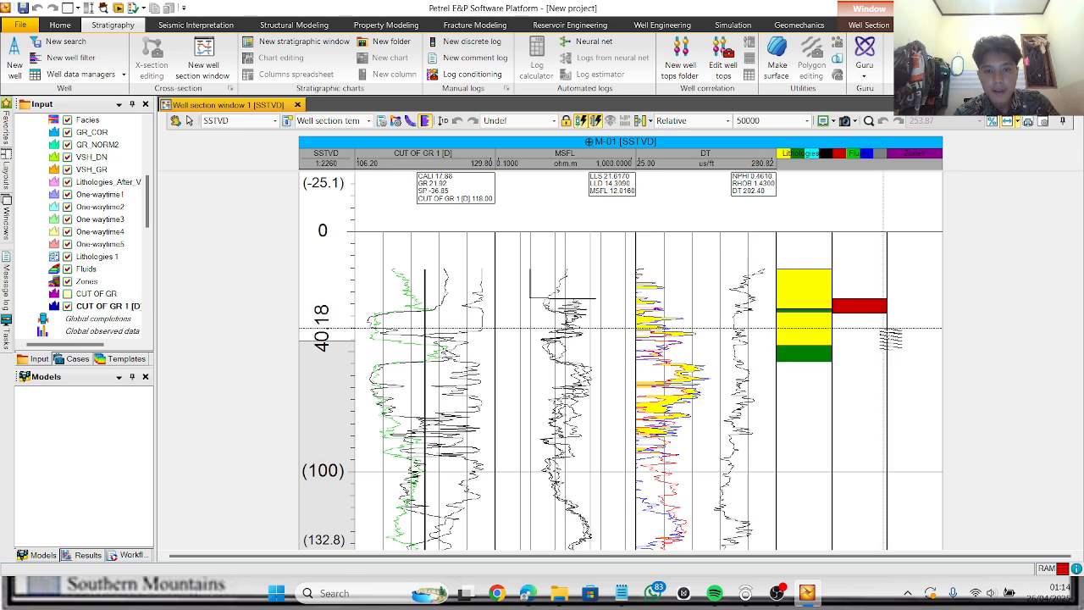
left_click_drag(889, 327, 885, 314)
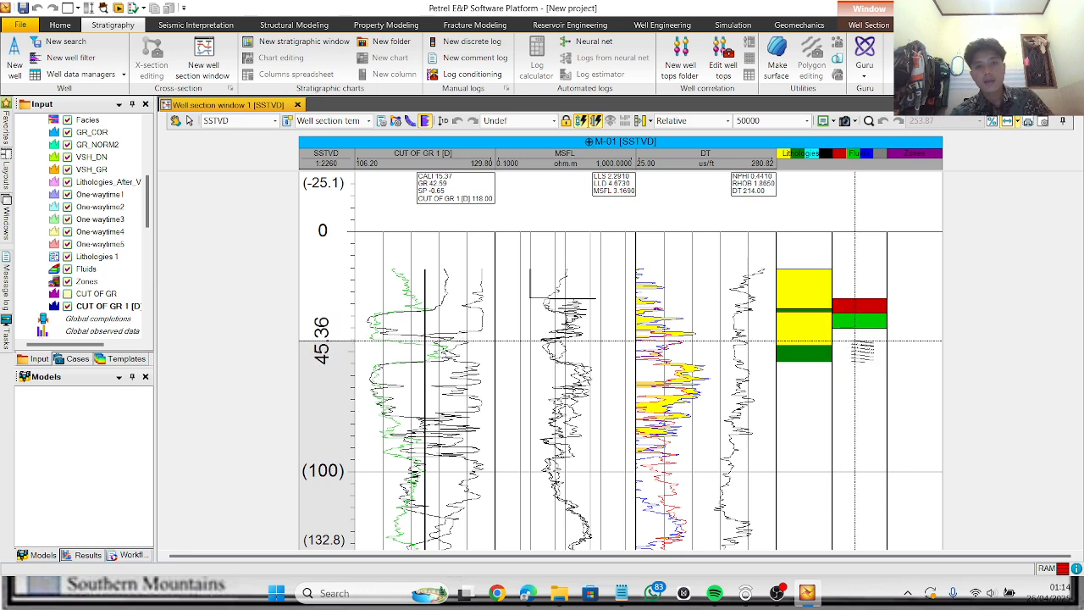
right_click(854, 341)
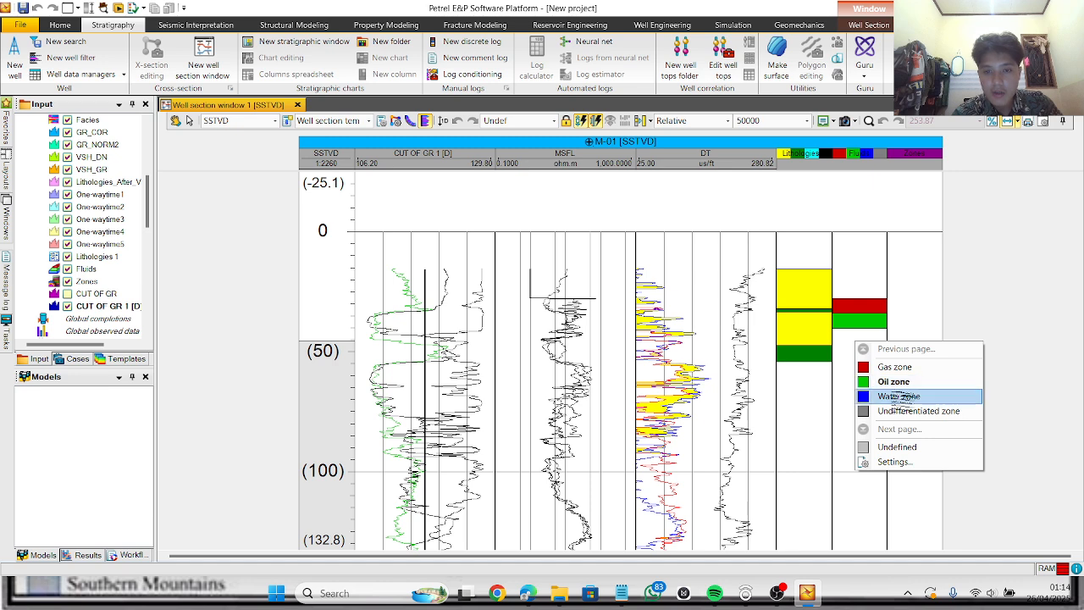
left_click(897, 396)
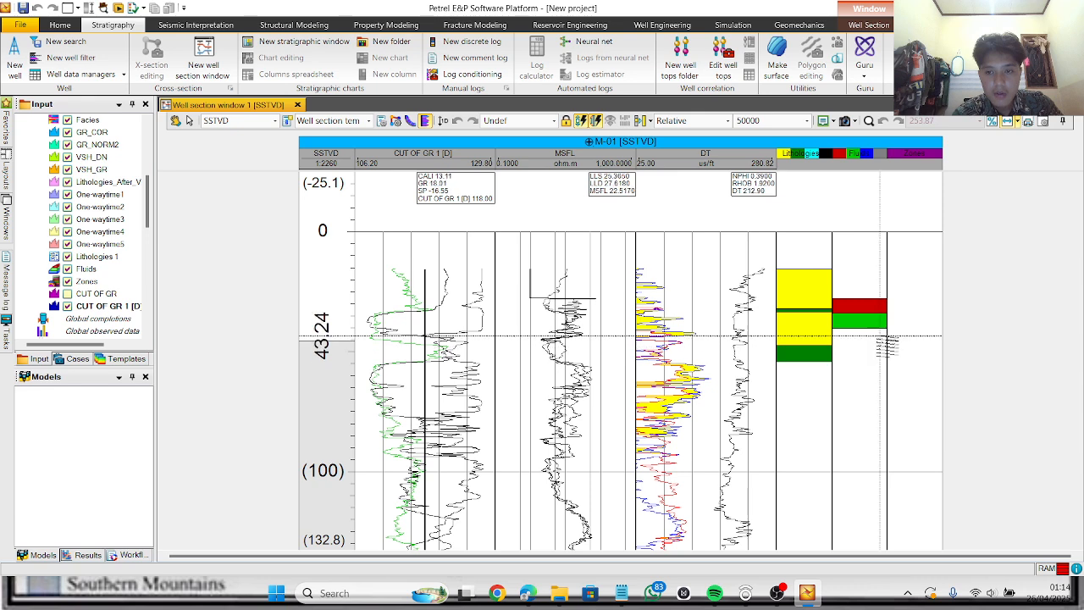
left_click_drag(879, 336, 881, 327)
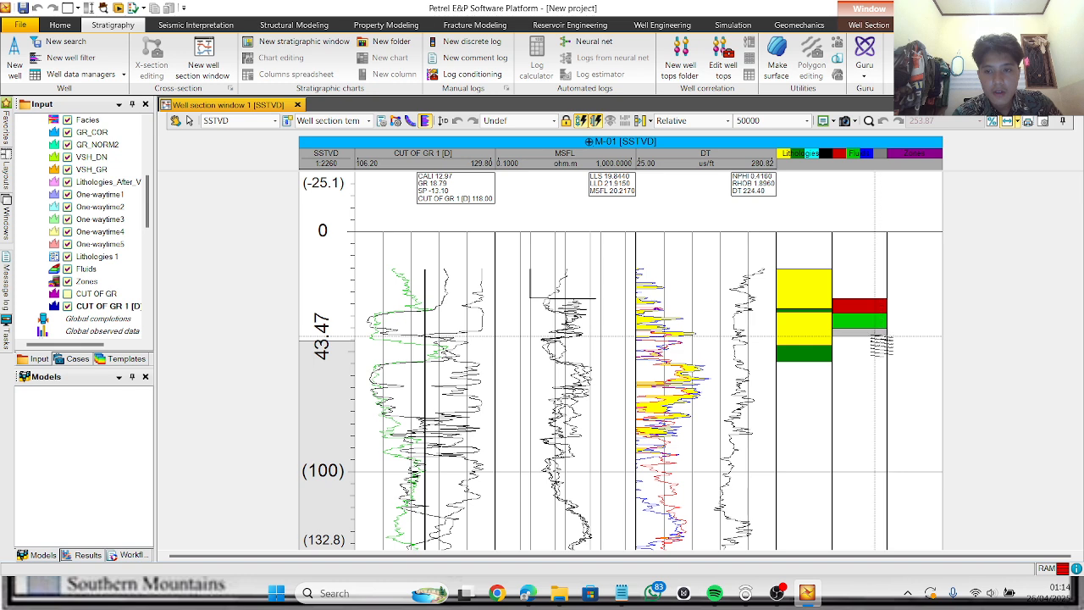
Step: Paint a Water zone in the Fluids track directly below the oil zone, at about depth 40 to 44
right_click(875, 335)
left_click(906, 387)
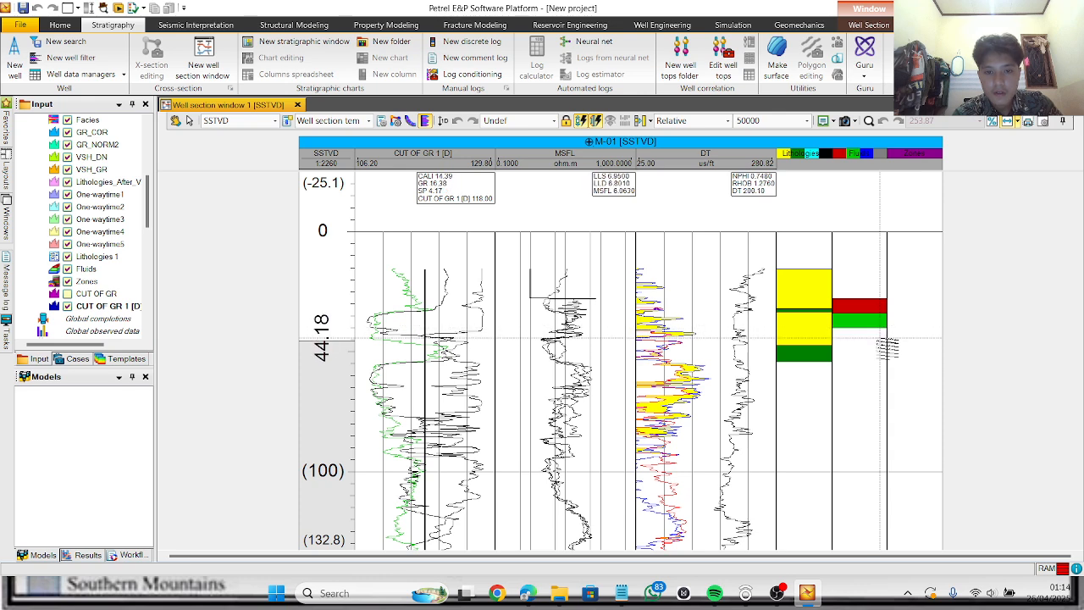
left_click_drag(886, 337, 886, 329)
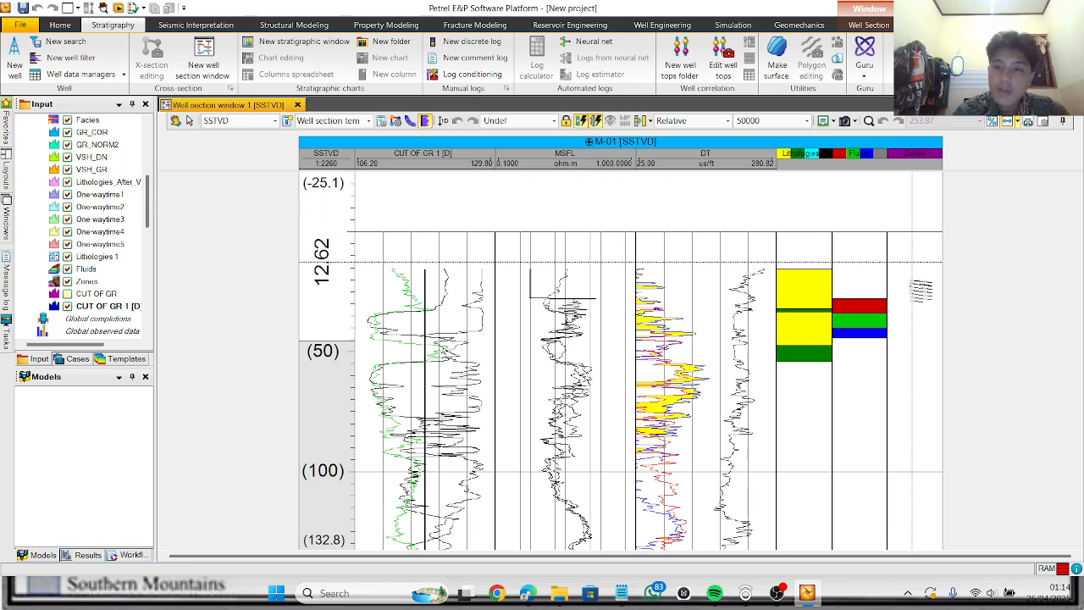
Step: Paint an interval in the Zones track at about depth 28 to 40, spanning the gas and oil zones
right_click(934, 330)
left_click(957, 353)
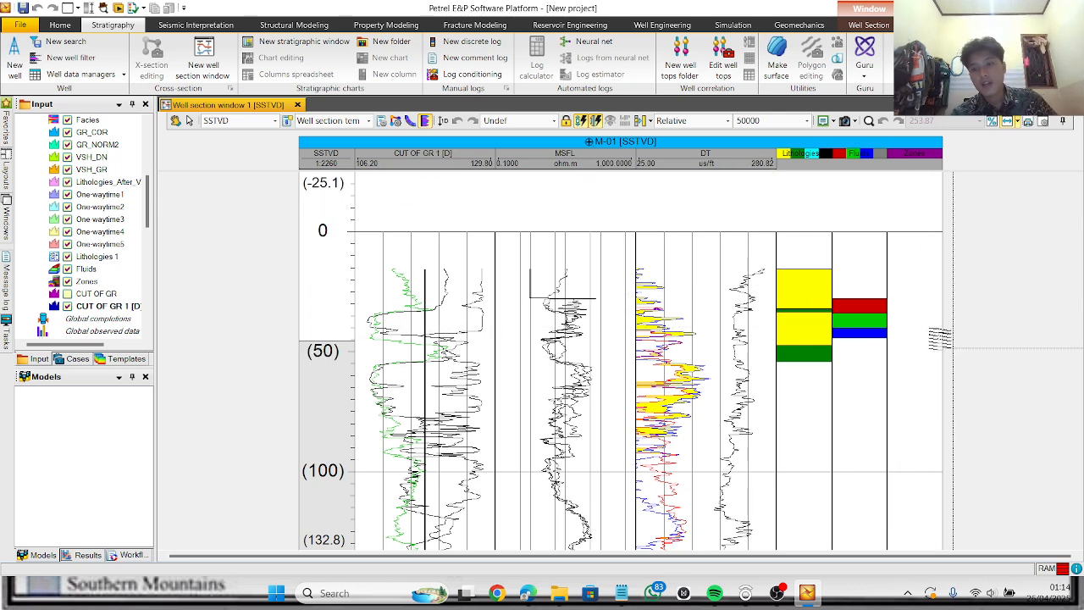
left_click_drag(935, 330, 931, 300)
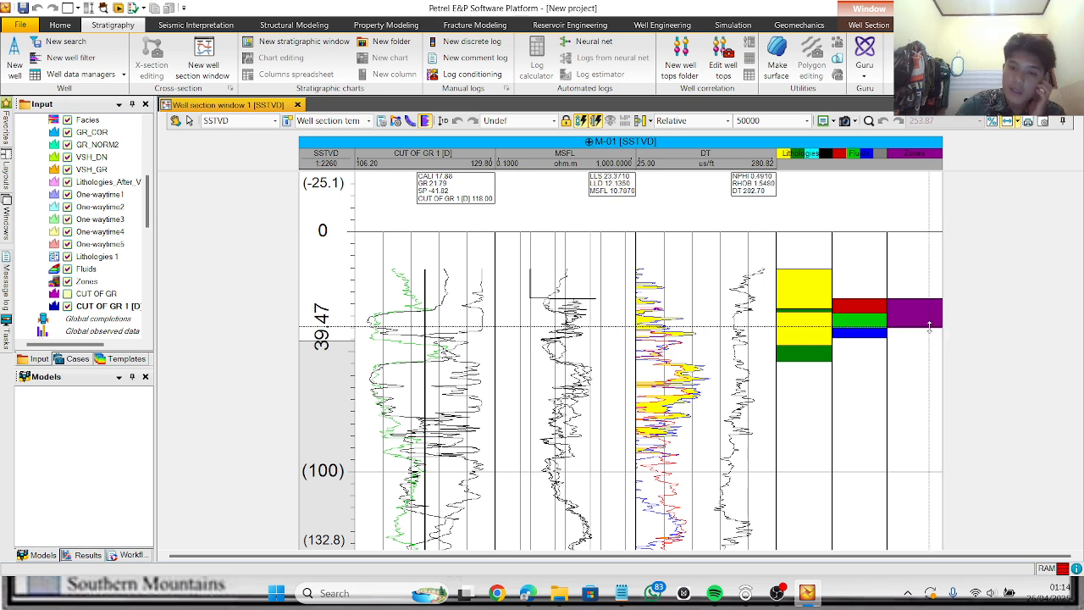
scroll(833, 367, "down", 3)
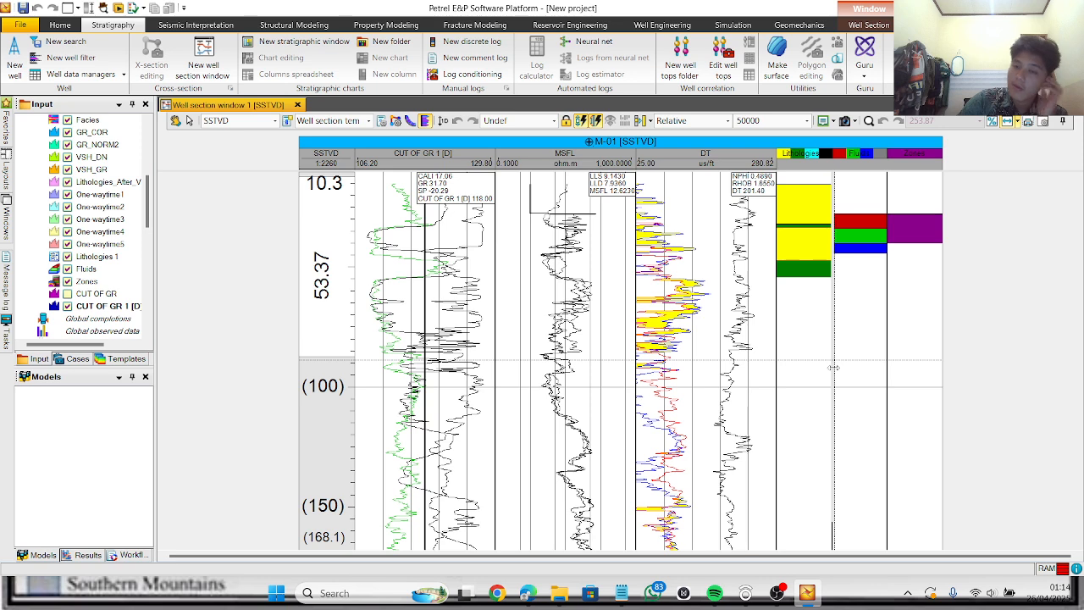
scroll(760, 356, "up", 4)
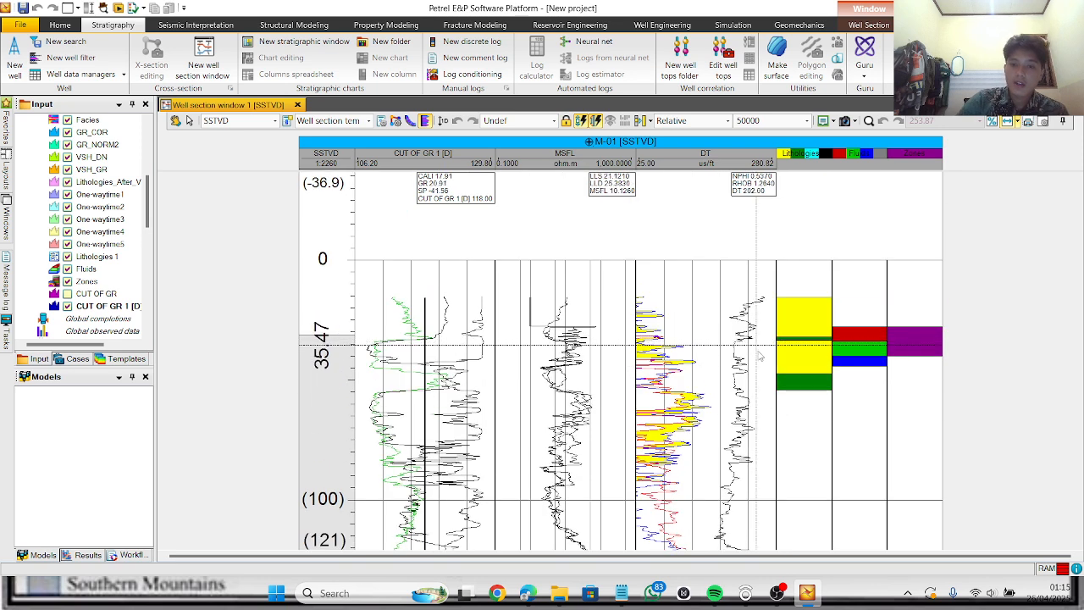
scroll(759, 356, "down", 1)
scroll(759, 356, "down", 2)
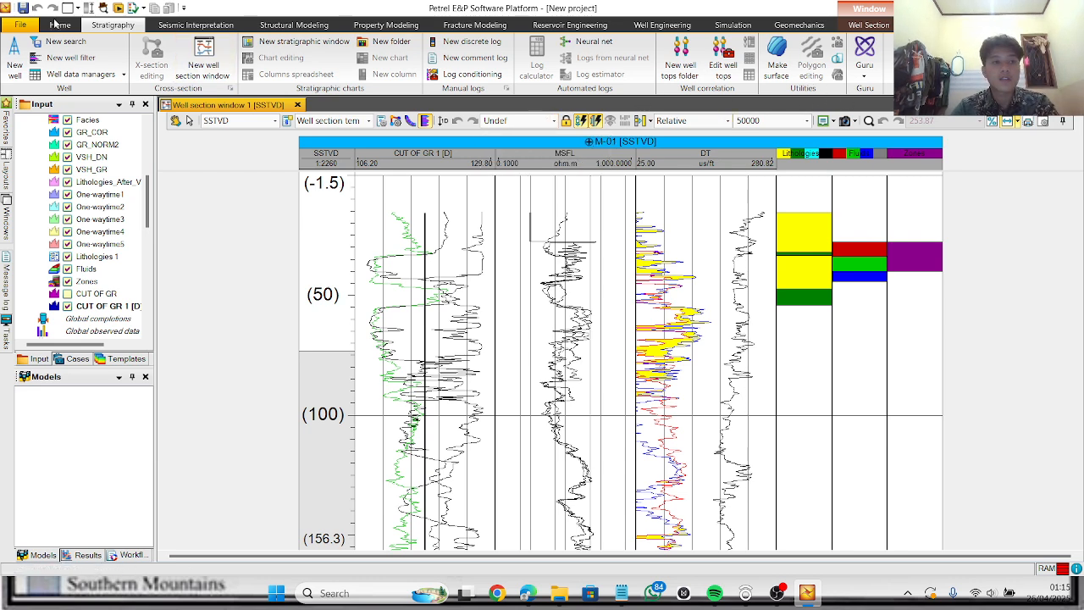
left_click(20, 25)
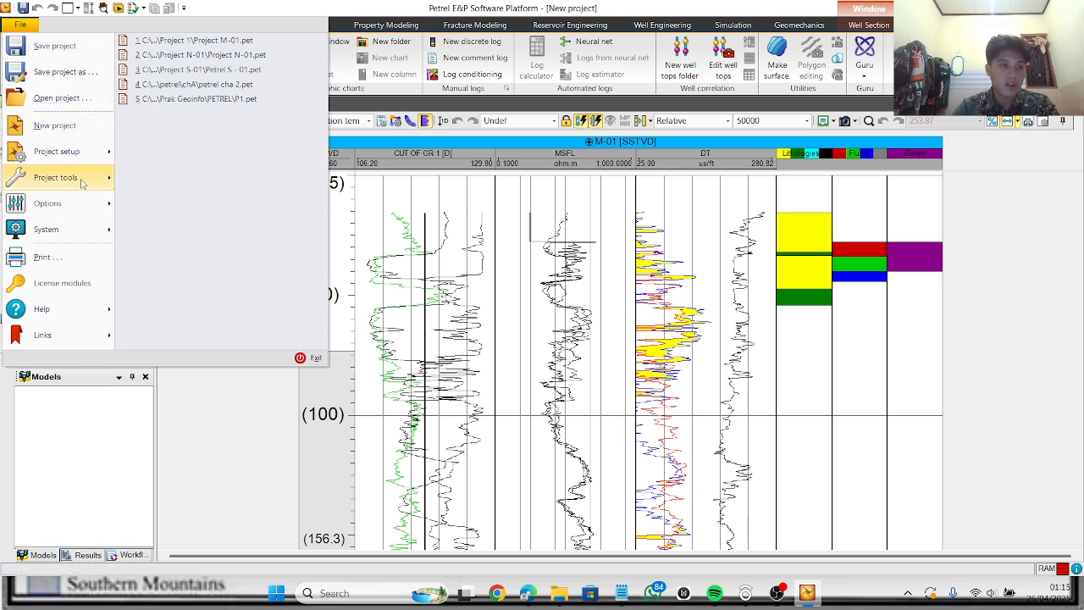
mouse_move(82, 151)
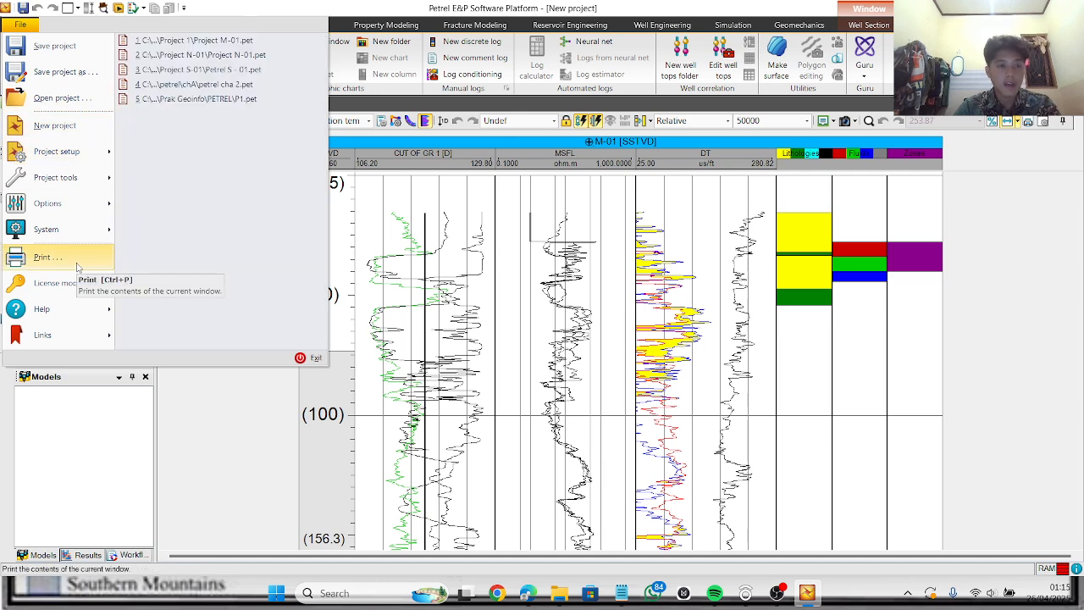
mouse_move(76, 229)
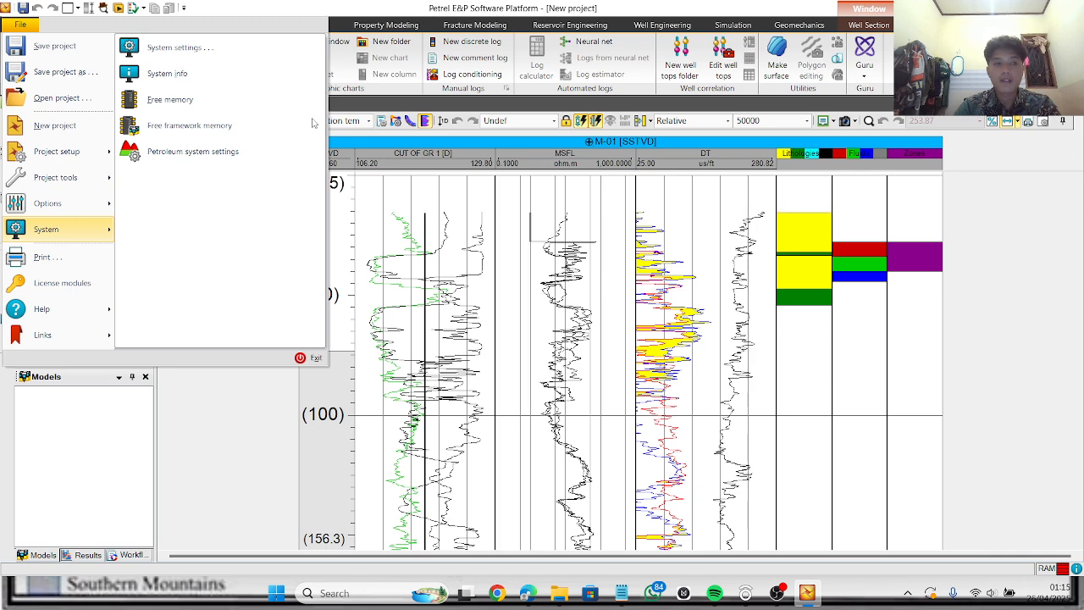
left_click(303, 8)
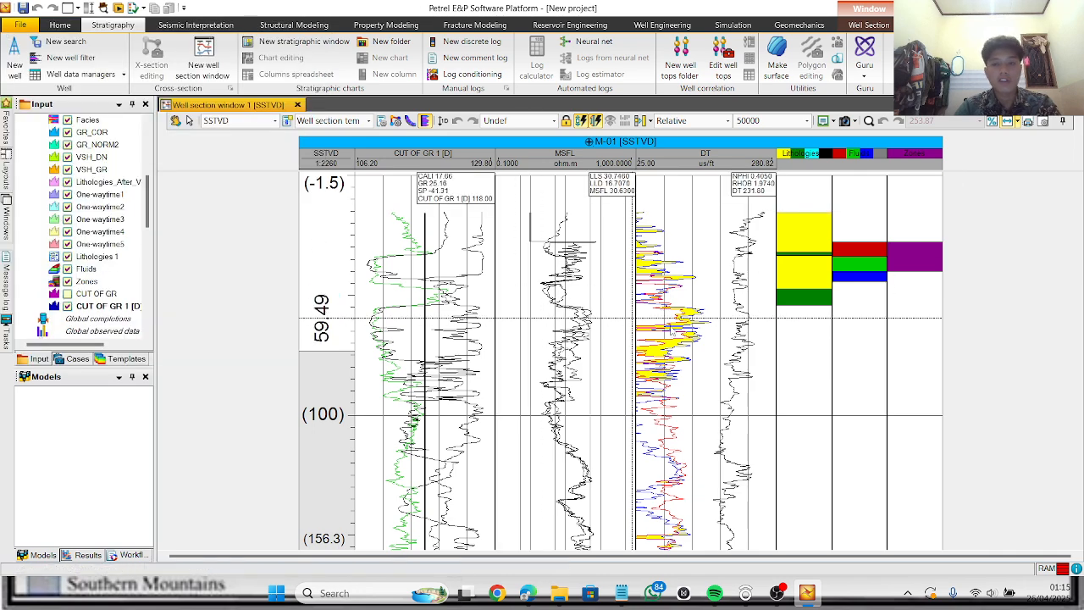
scroll(669, 326, "down", 5)
scroll(713, 333, "up", 6)
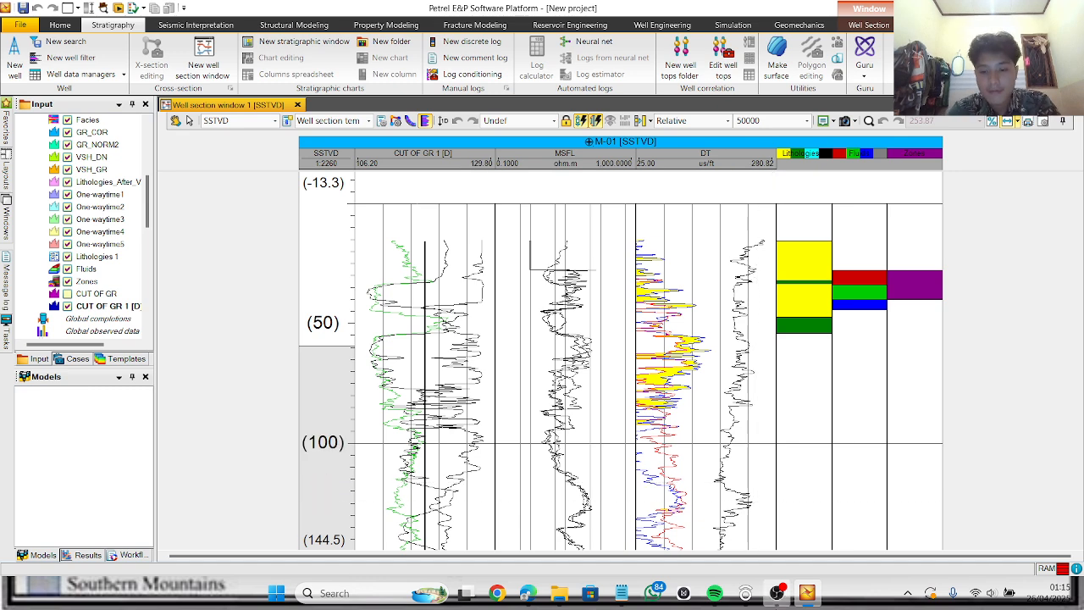
left_click(776, 592)
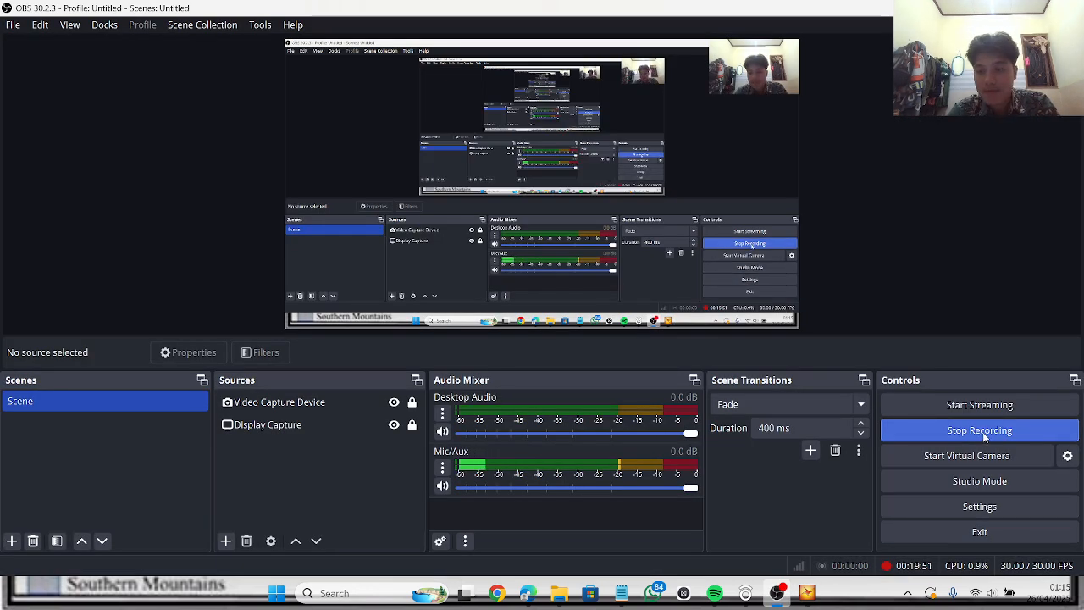